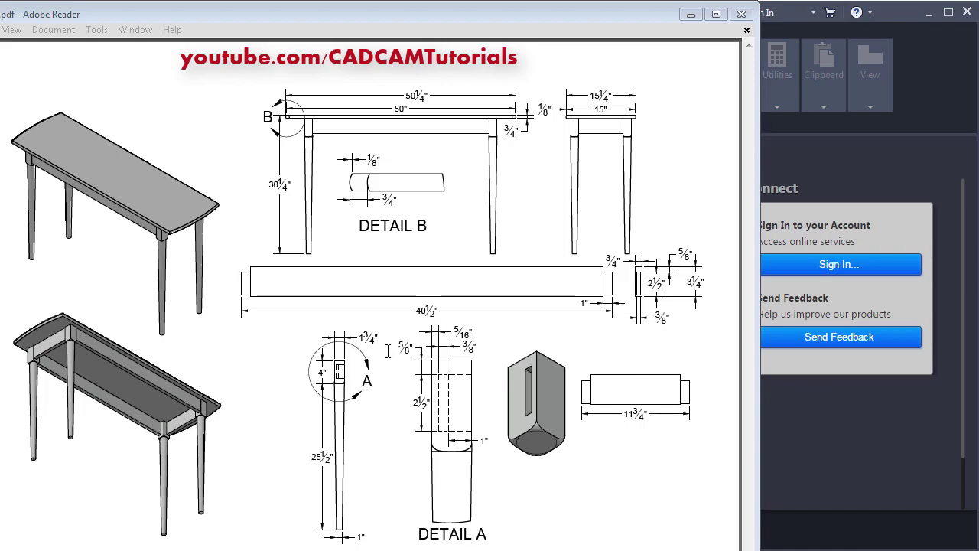
# Leave the reference PDF and start a new AutoCAD drawing from the acad.dwt template
pyautogui.hotkey('alt', 'F4')
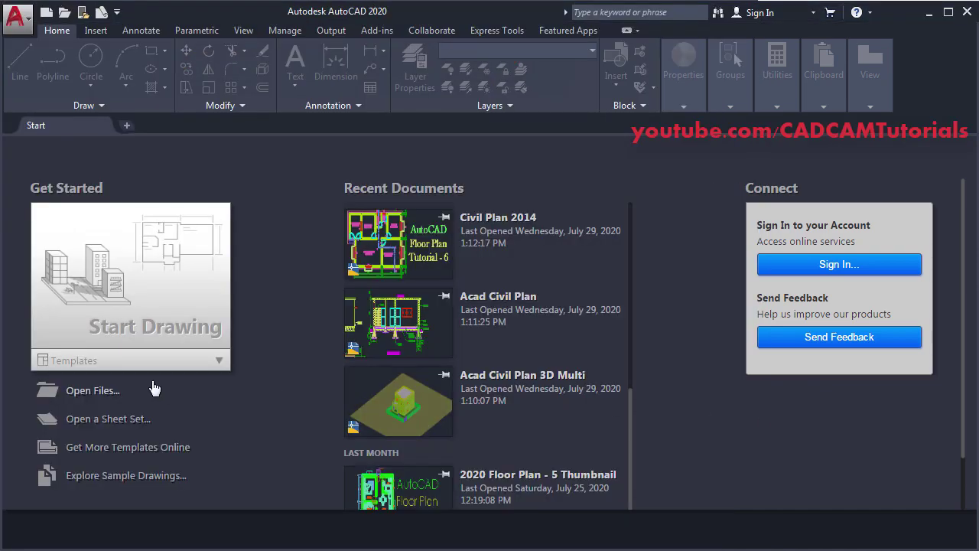
pyautogui.click(220, 368)
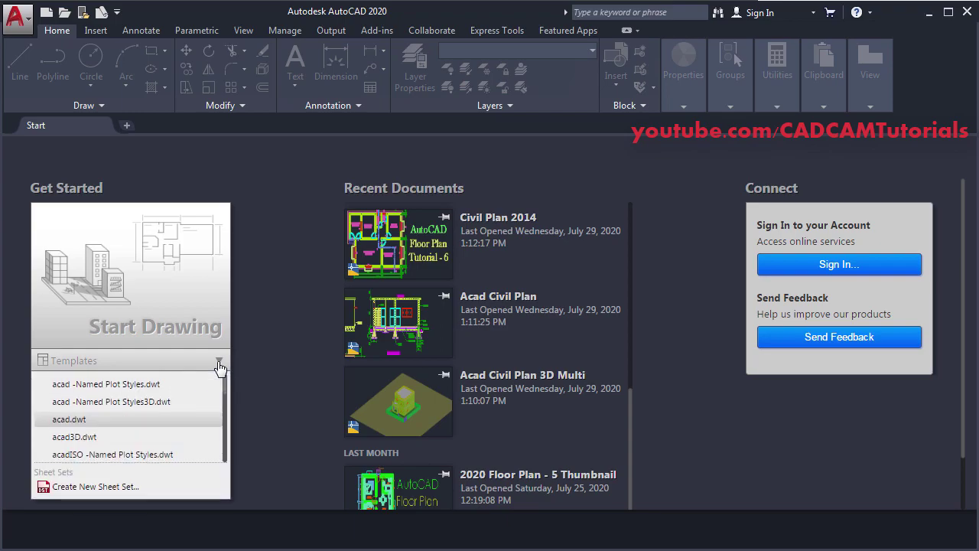
pyautogui.click(93, 428)
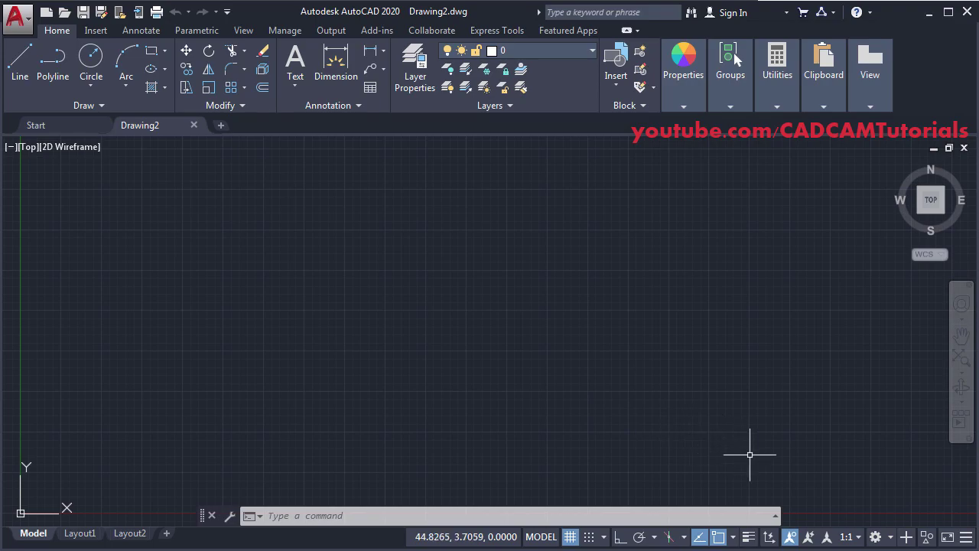
# Switch to the 3D Modeling workspace and set the view to SE Isometric
pyautogui.click(891, 537)
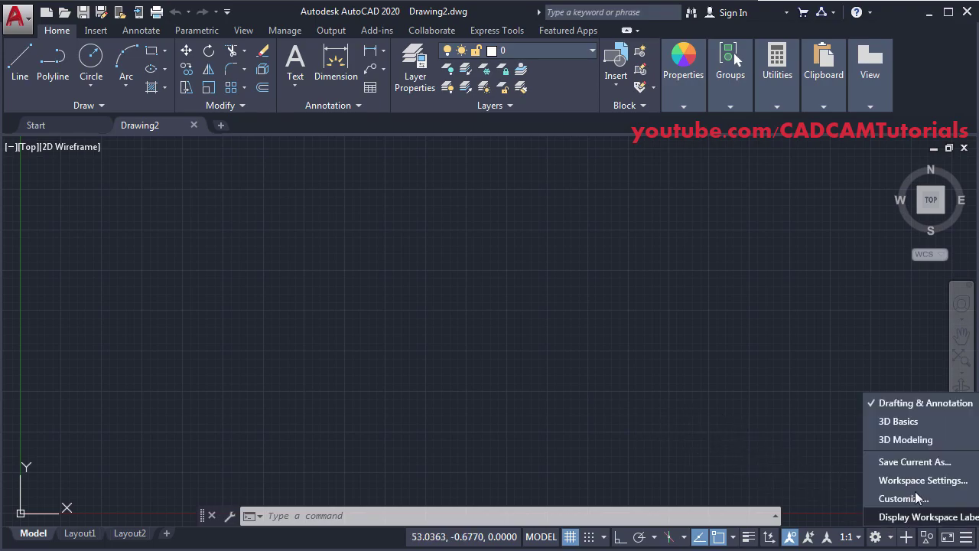
pyautogui.click(913, 441)
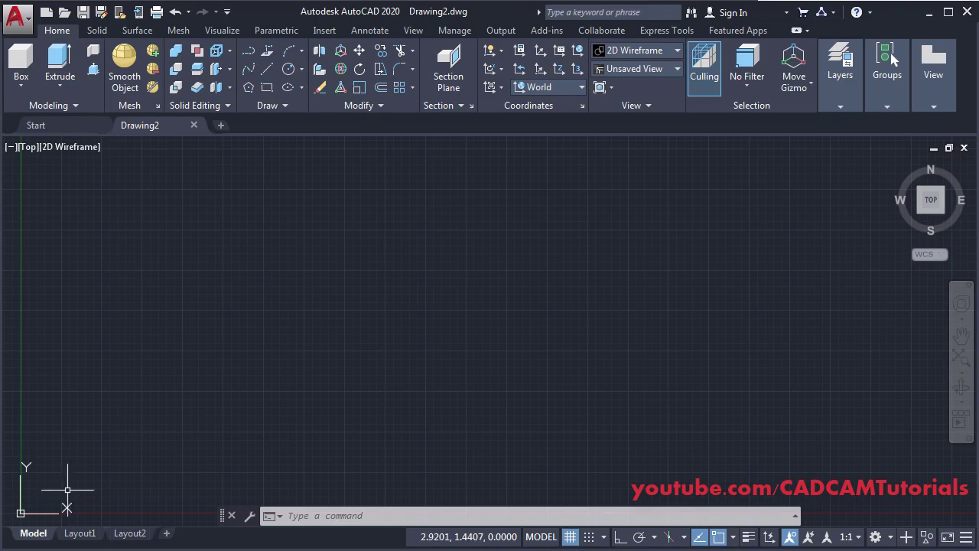
pyautogui.click(641, 68)
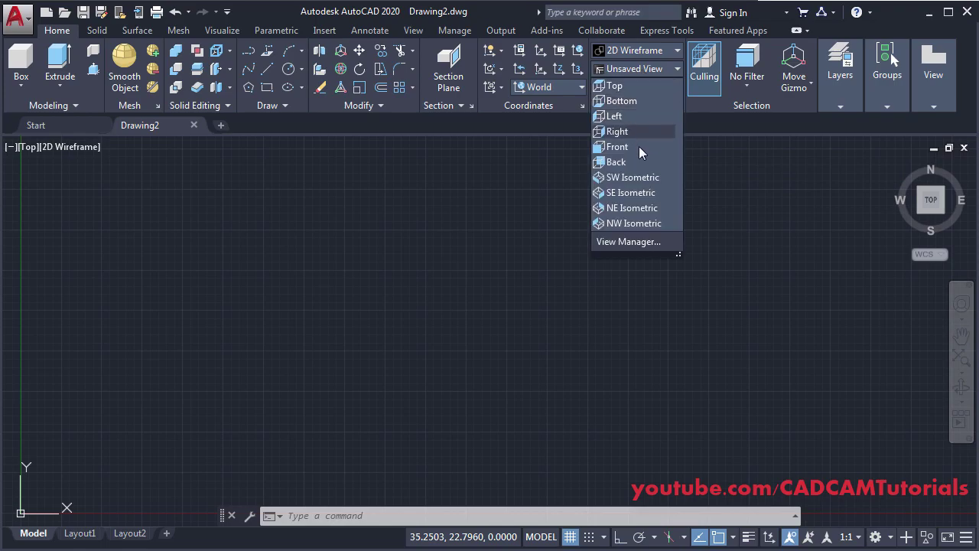
pyautogui.click(612, 199)
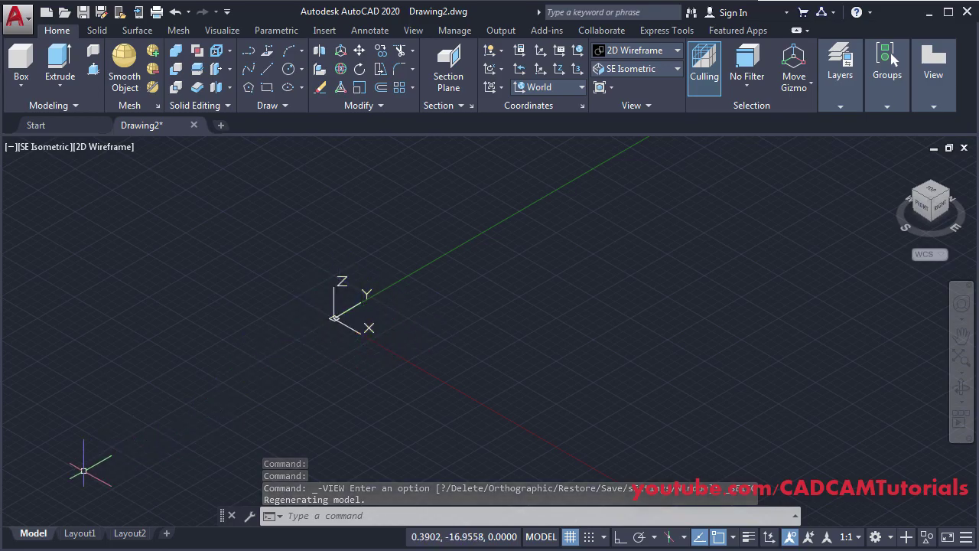
# Set the UCS icon to the Noorigin option with UCSICON
pyautogui.write('ucsi')
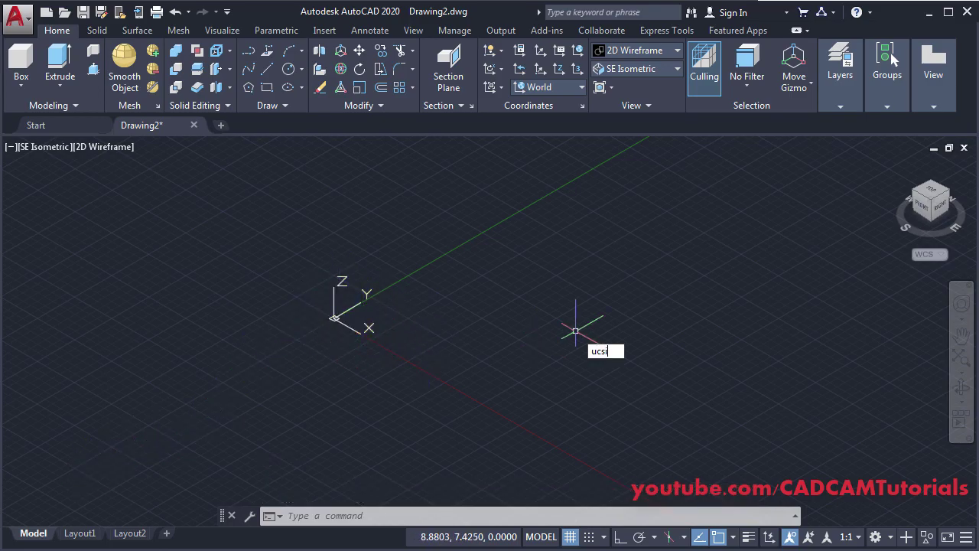
pyautogui.press('Return')
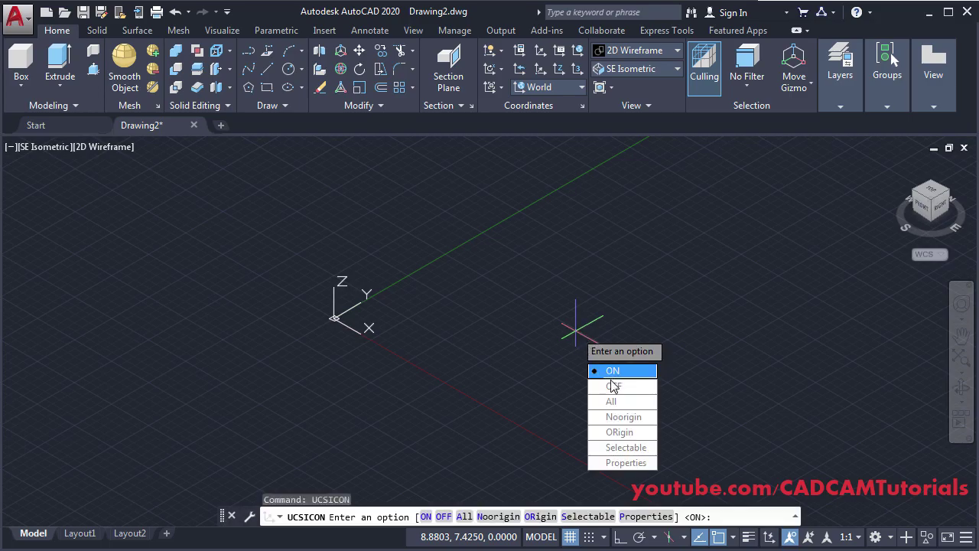
pyautogui.click(617, 419)
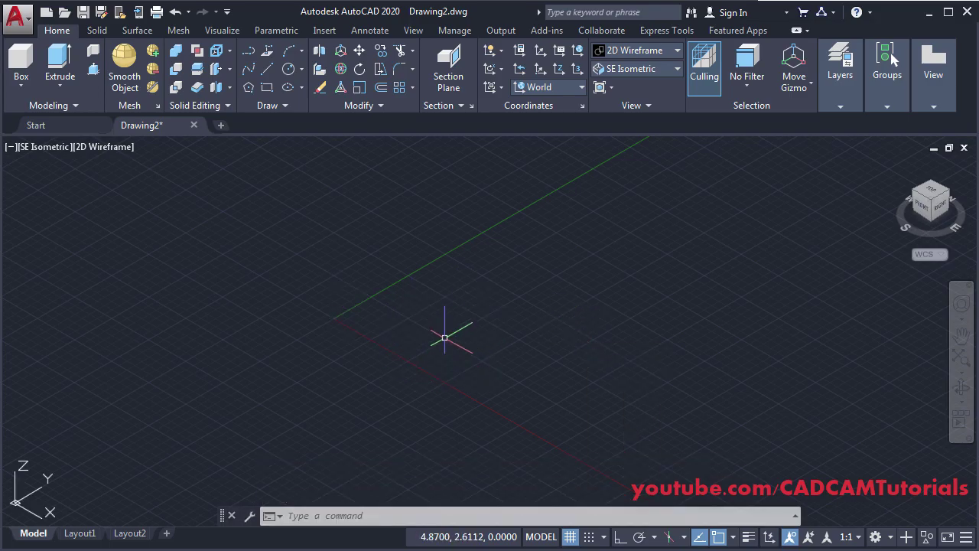
# Set the drawing's length units to Architectural and open the object snap options
pyautogui.write('UN')
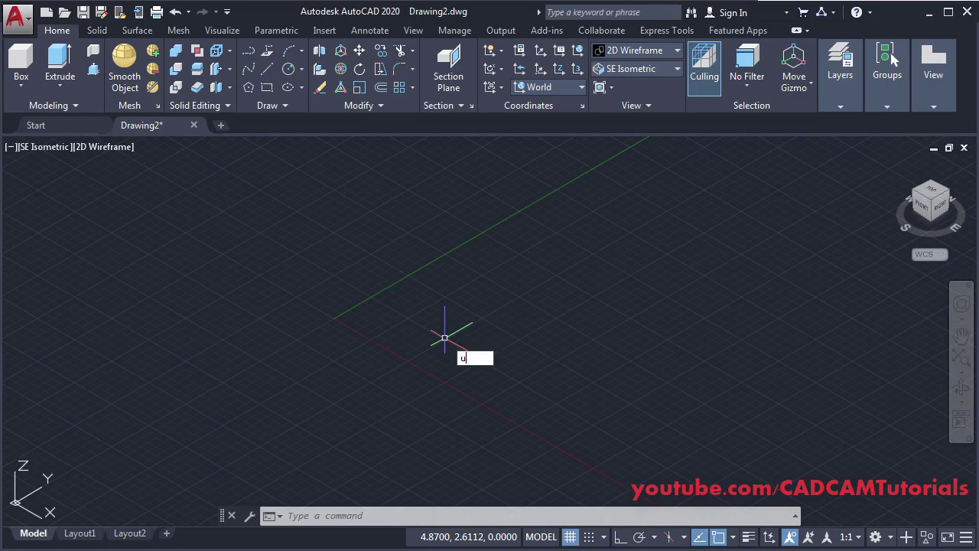
pyautogui.press('Return')
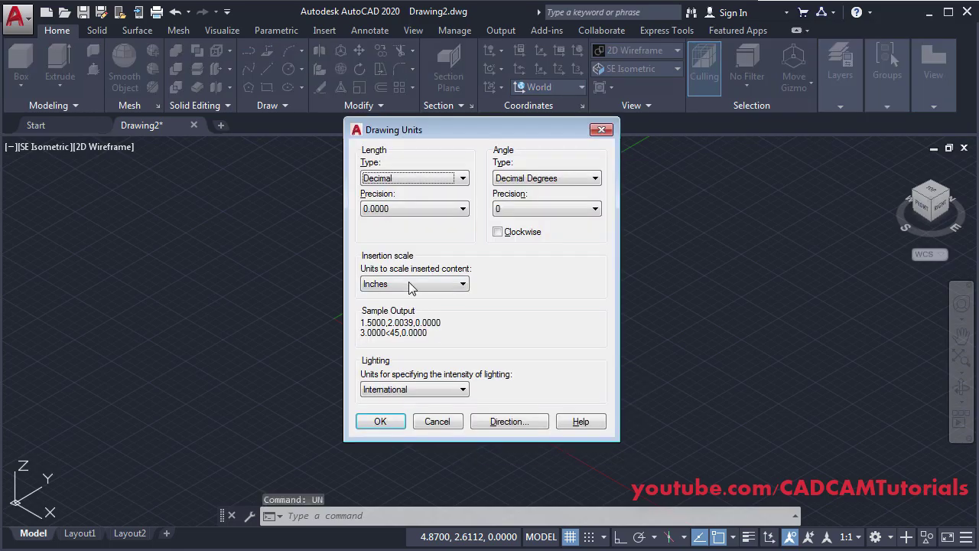
pyautogui.click(411, 178)
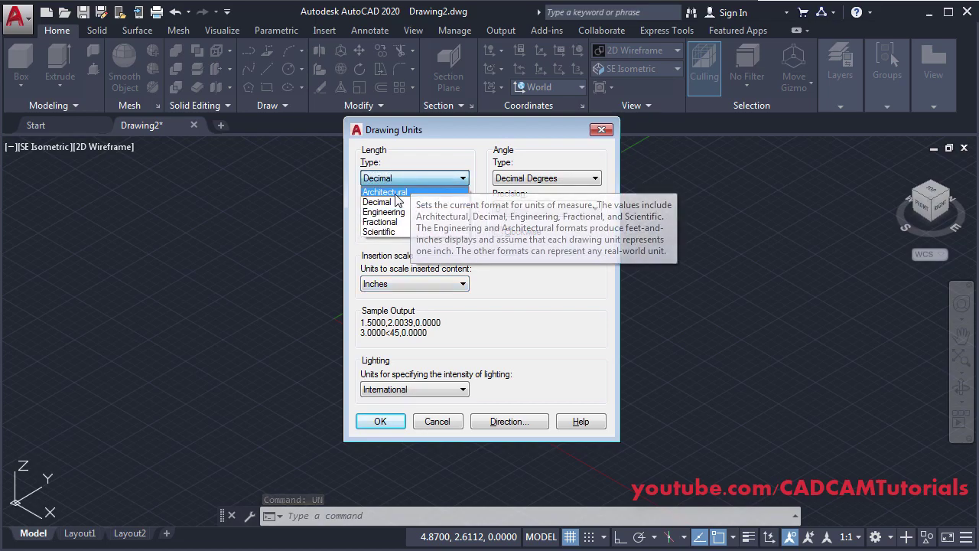
pyautogui.click(407, 197)
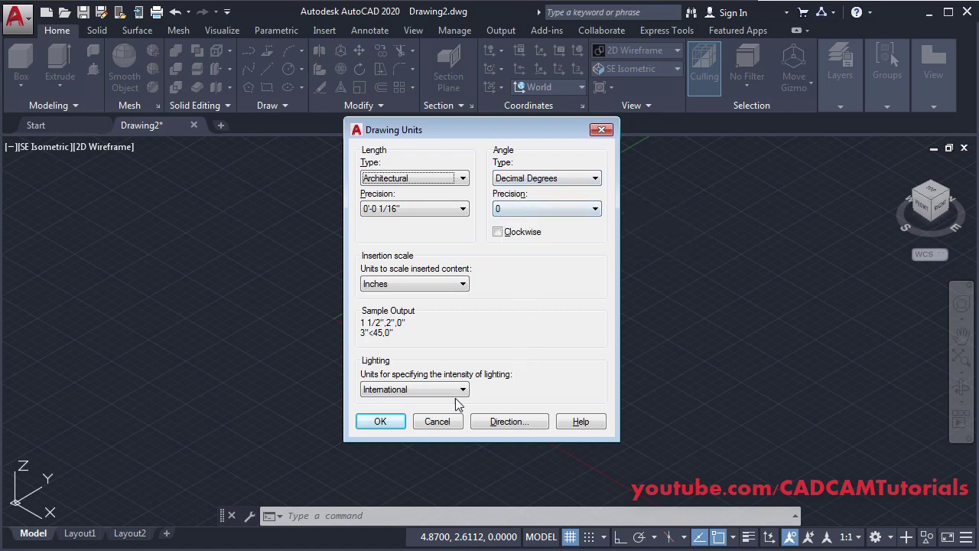
pyautogui.click(380, 422)
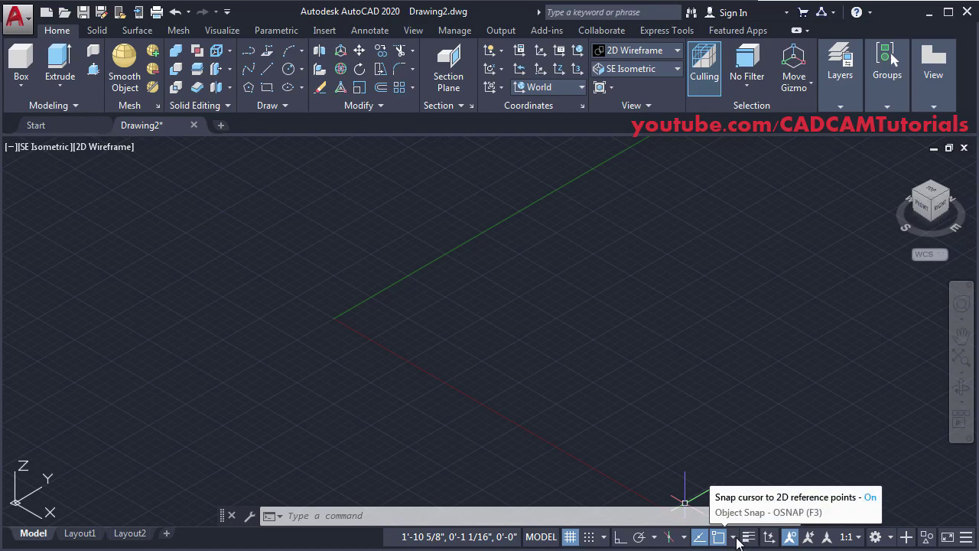
pyautogui.click(735, 538)
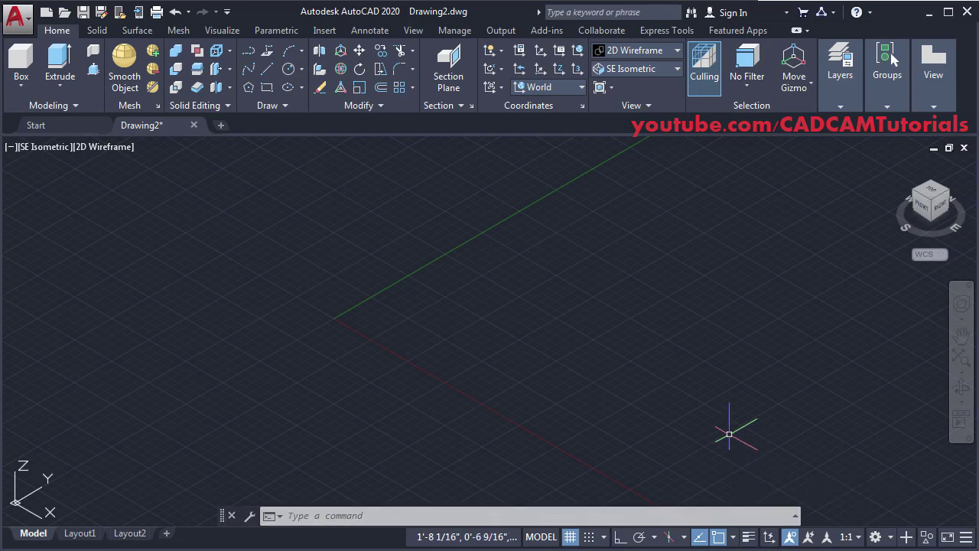
# Check the tabletop dimensions in the reference PDF and draw a rectangle 15 inches in X by 50 inches in Y near the origin
pyautogui.click(2, 313)
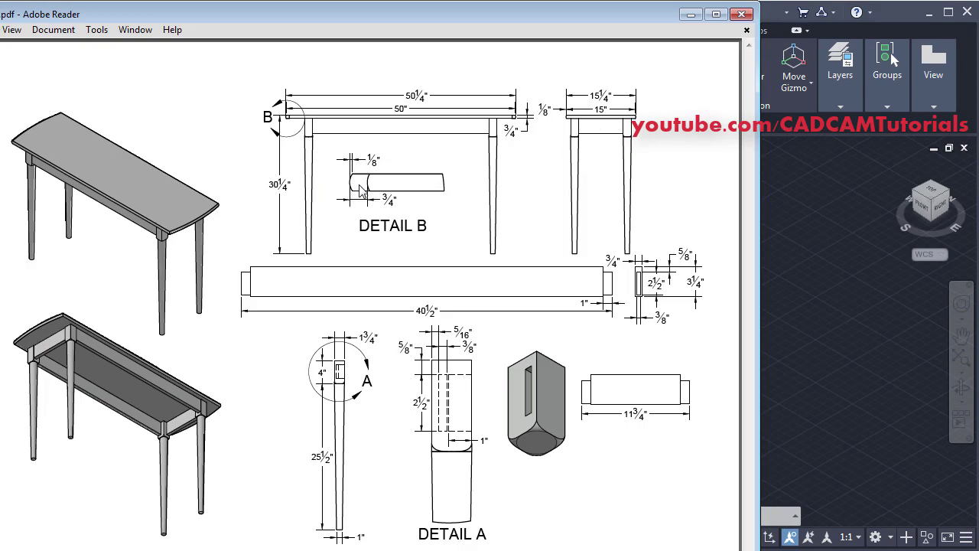
pyautogui.click(797, 270)
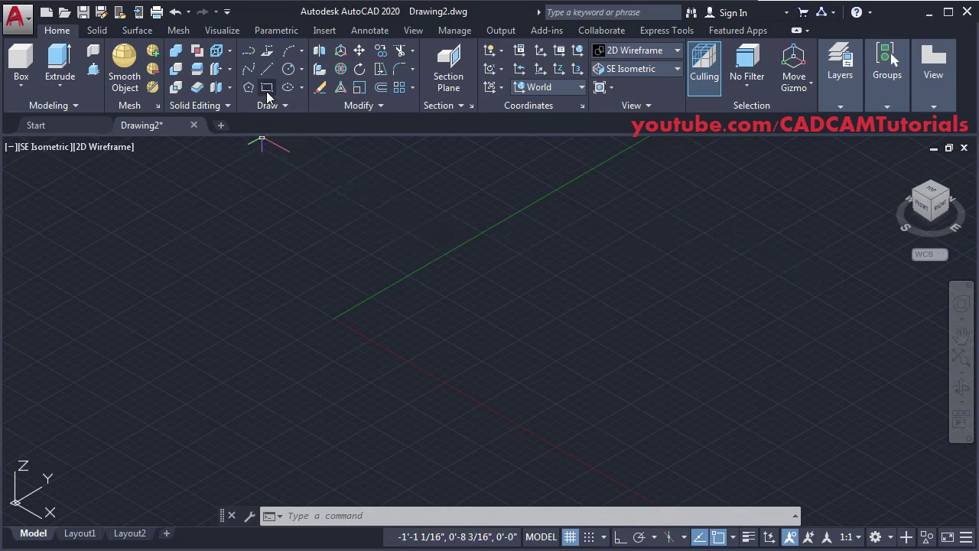
pyautogui.click(267, 87)
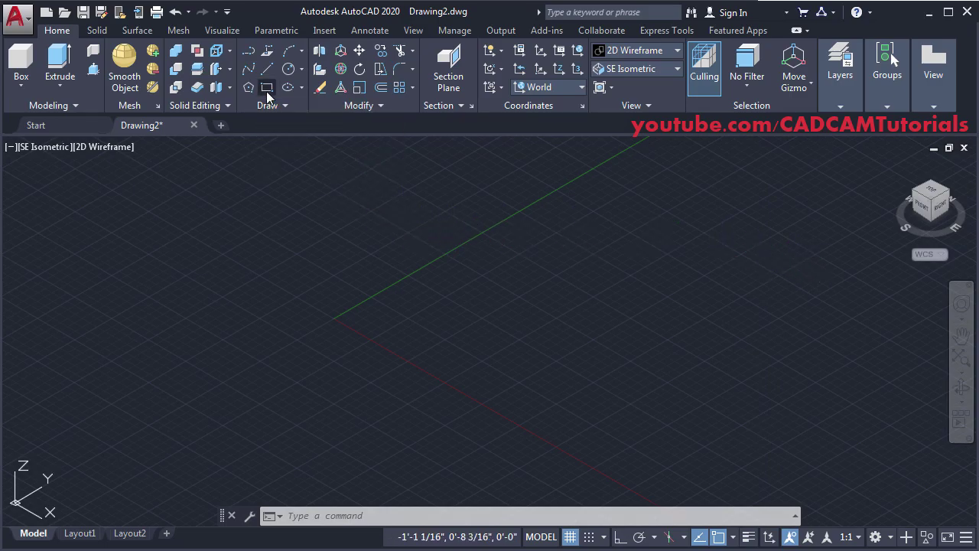
pyautogui.click(326, 329)
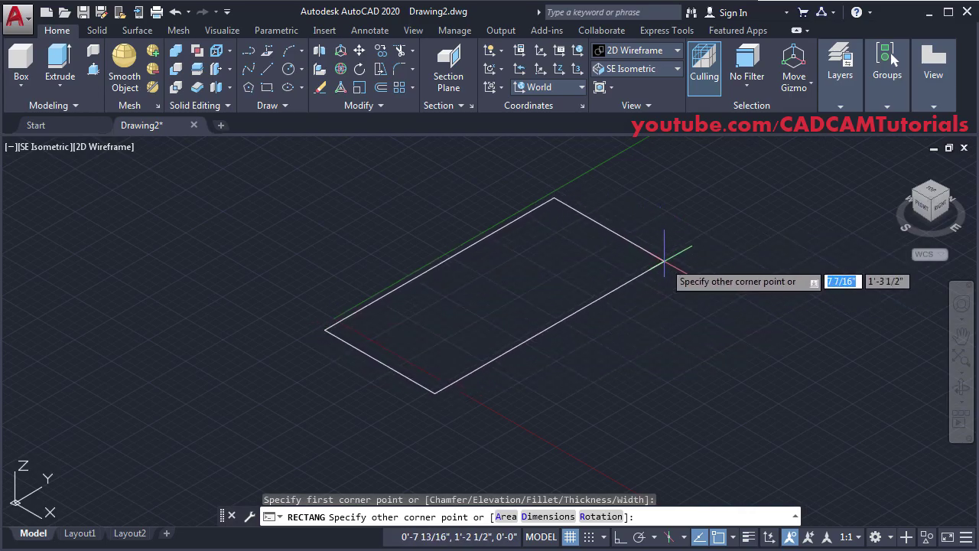
pyautogui.write('15')
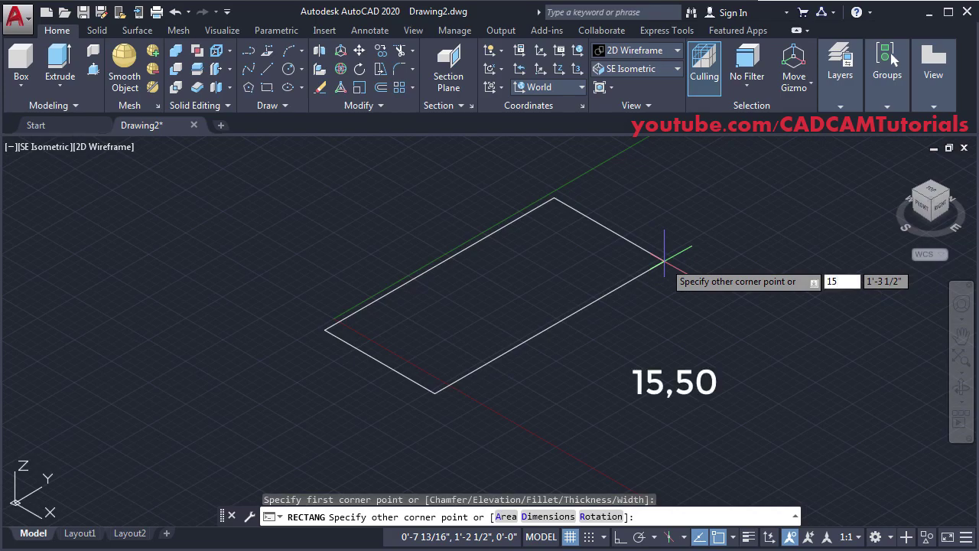
pyautogui.press('Tab')
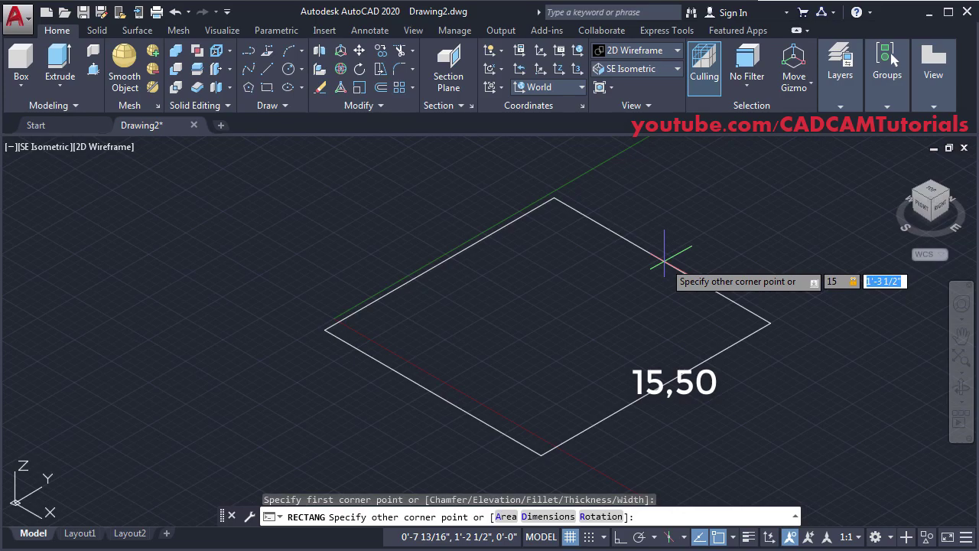
pyautogui.write('50')
pyautogui.press('Return')
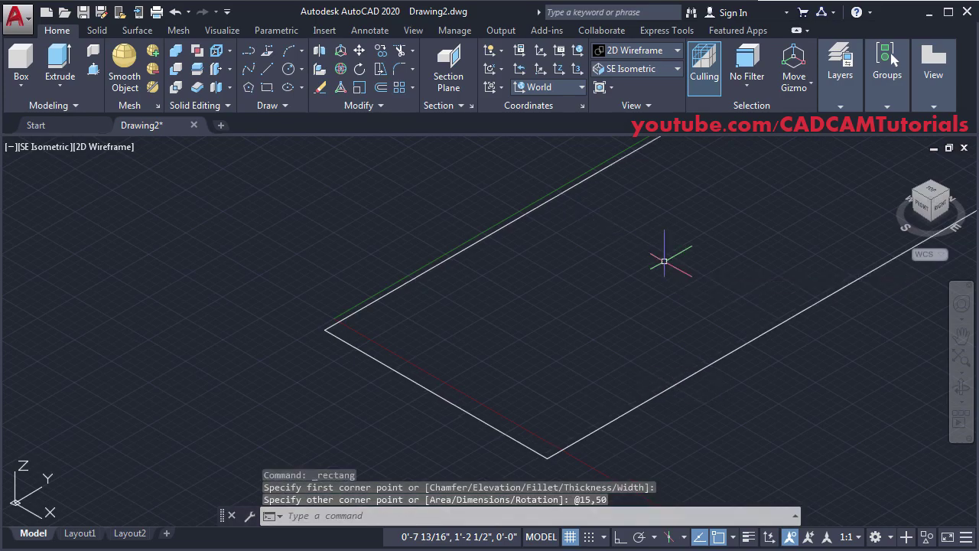
# Check the tabletop's edge shape in the reference PDF and explode the 15 by 50 inch rectangle into separate lines
pyautogui.scroll(-3, 689, 245)
pyautogui.scroll(2, 564, 321)
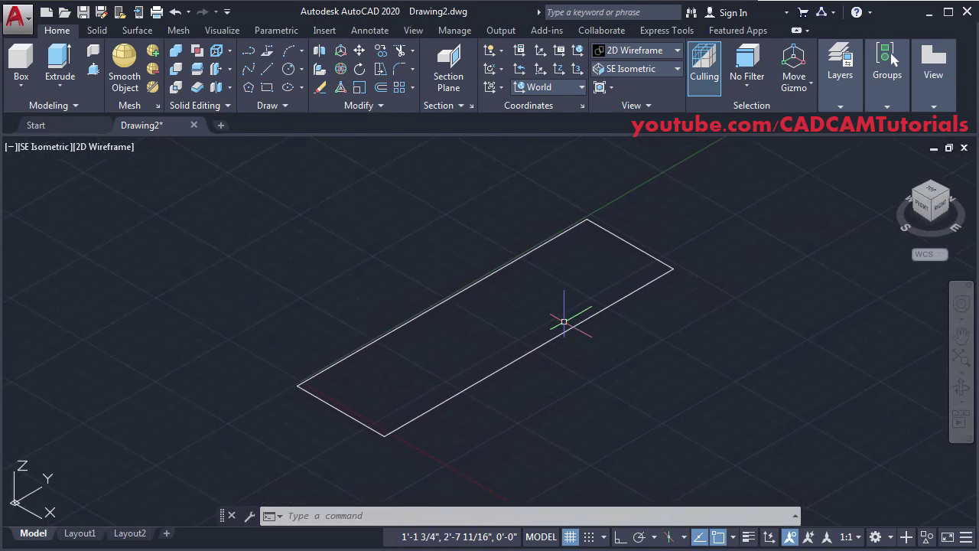
pyautogui.scroll(3, 443, 416)
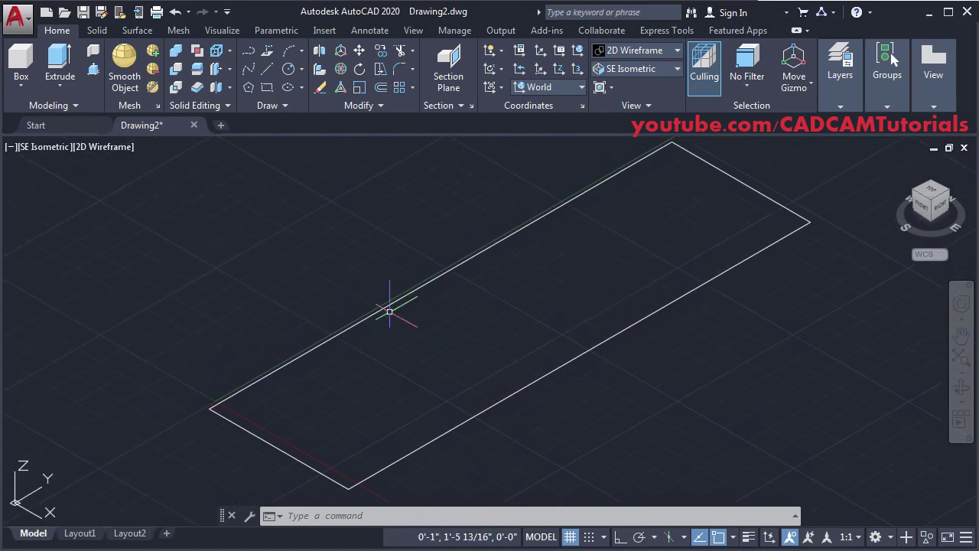
pyautogui.hotkey('alt', 'Tab')
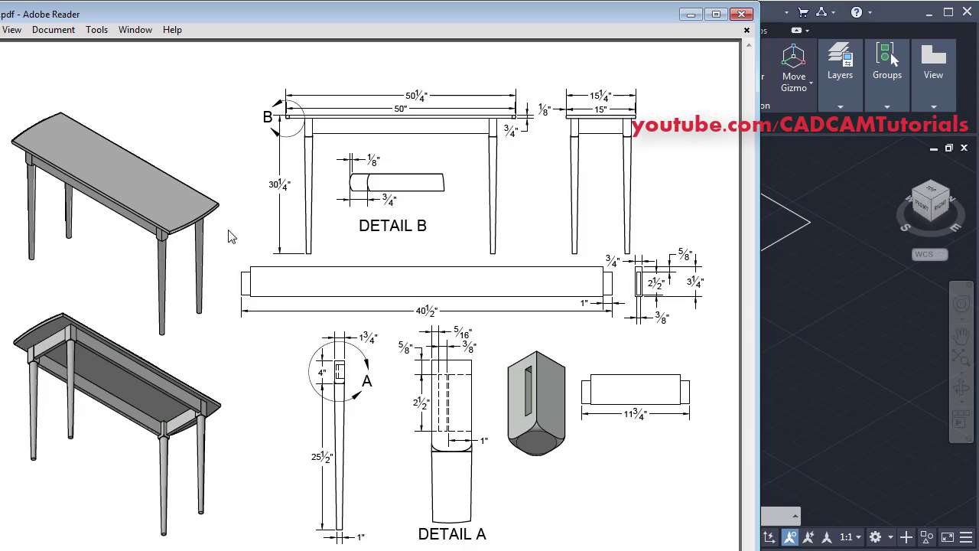
pyautogui.moveTo(152, 196)
pyautogui.mouseDown()
pyautogui.moveTo(228, 247)
pyautogui.moveTo(151, 196)
pyautogui.mouseUp()
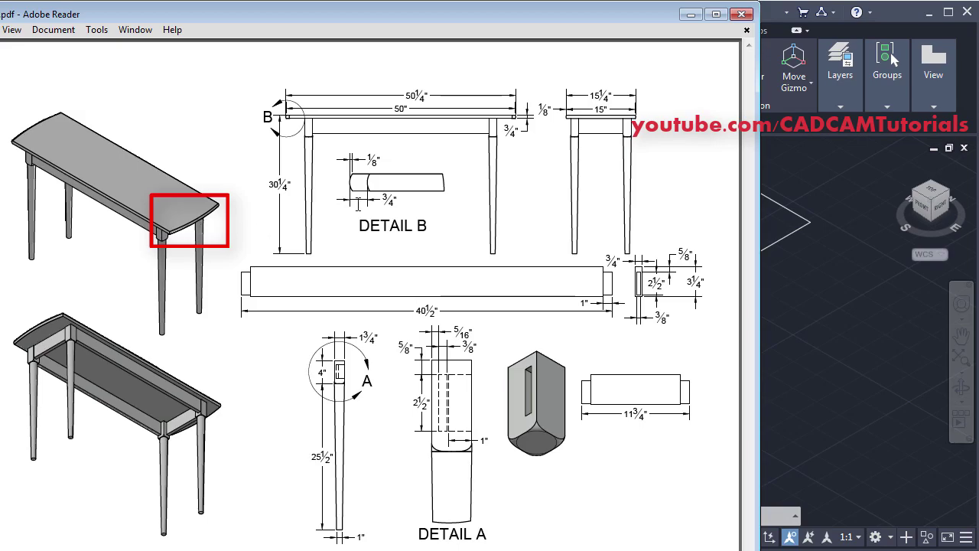
pyautogui.click(845, 357)
pyautogui.moveTo(378, 410)
pyautogui.mouseDown(button='middle')
pyautogui.moveTo(372, 375)
pyautogui.moveTo(354, 387)
pyautogui.mouseUp(button='middle')
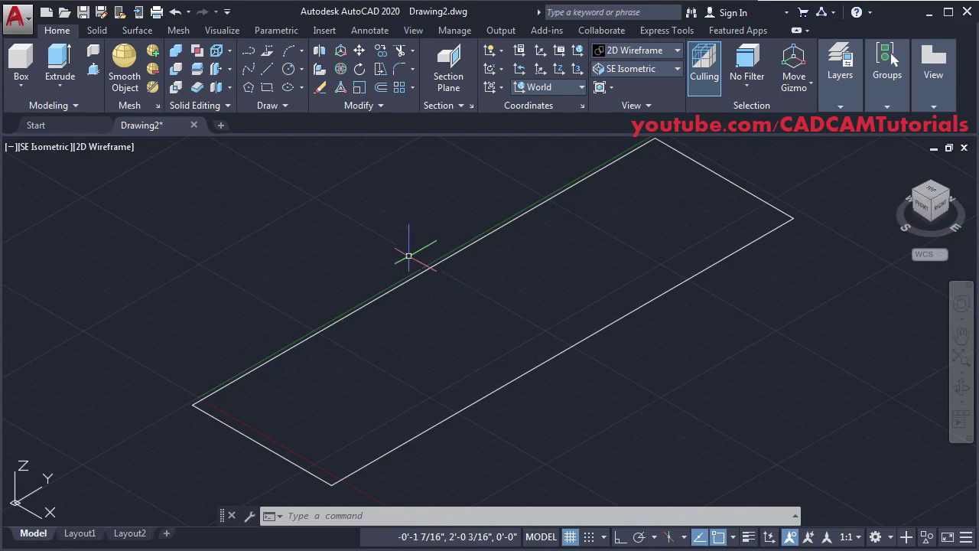
pyautogui.click(364, 107)
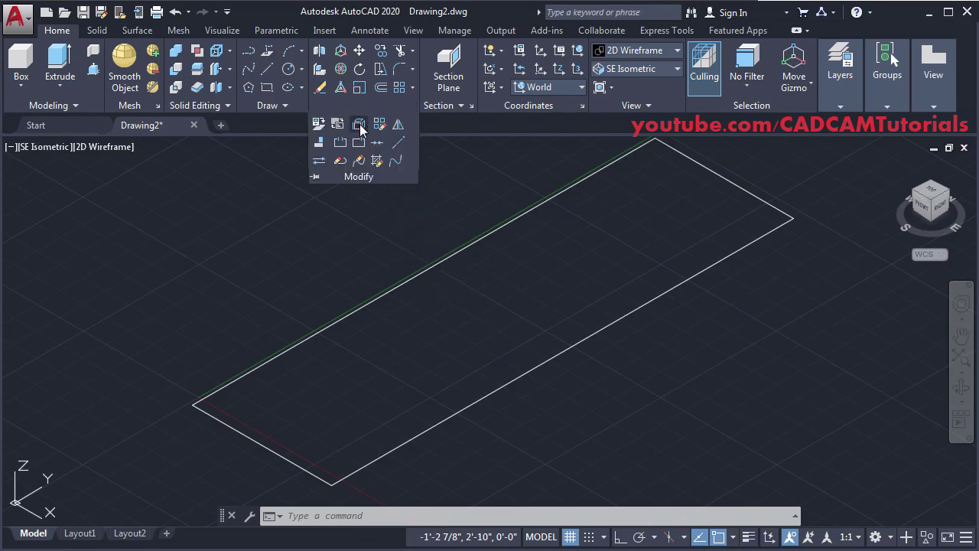
pyautogui.click(359, 126)
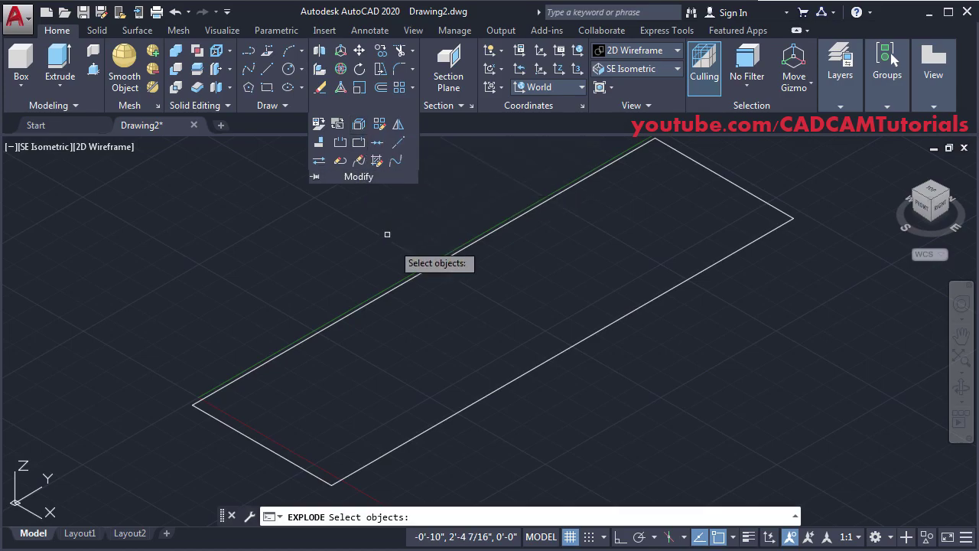
pyautogui.click(401, 283)
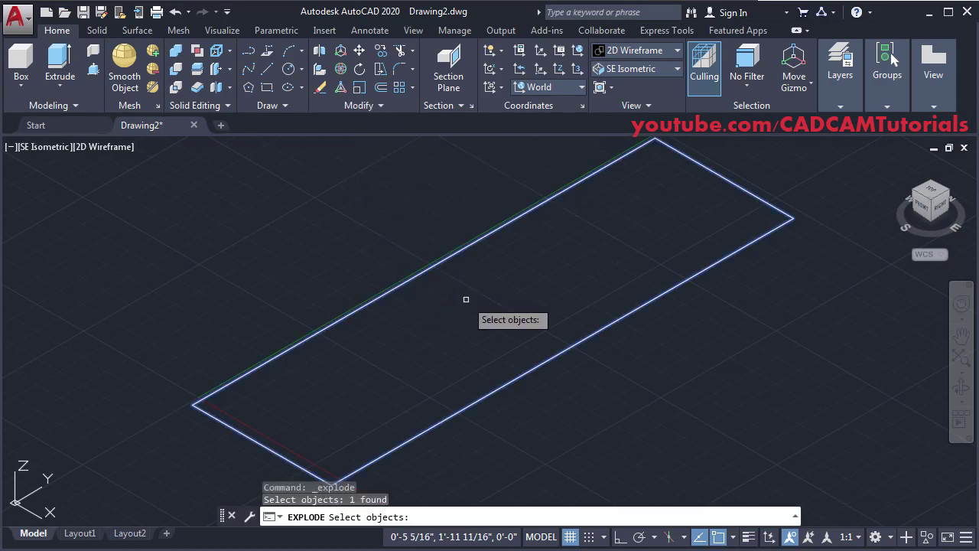
pyautogui.press('Return')
# Offset the tabletop's short front edge line 3/4 inch inward
pyautogui.moveTo(269, 433); pyautogui.dragTo(349, 358, button='middle')
pyautogui.scroll(4, 349, 358)
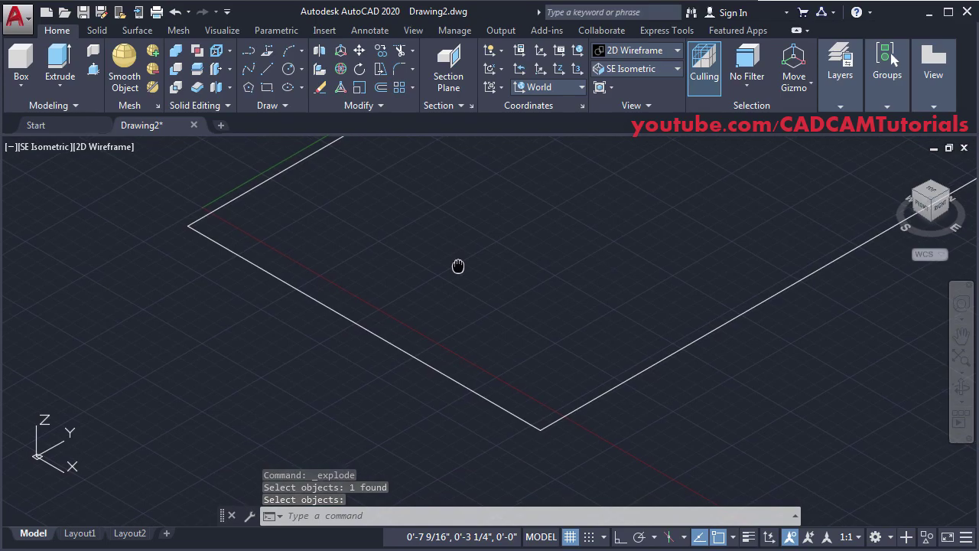
pyautogui.click(381, 89)
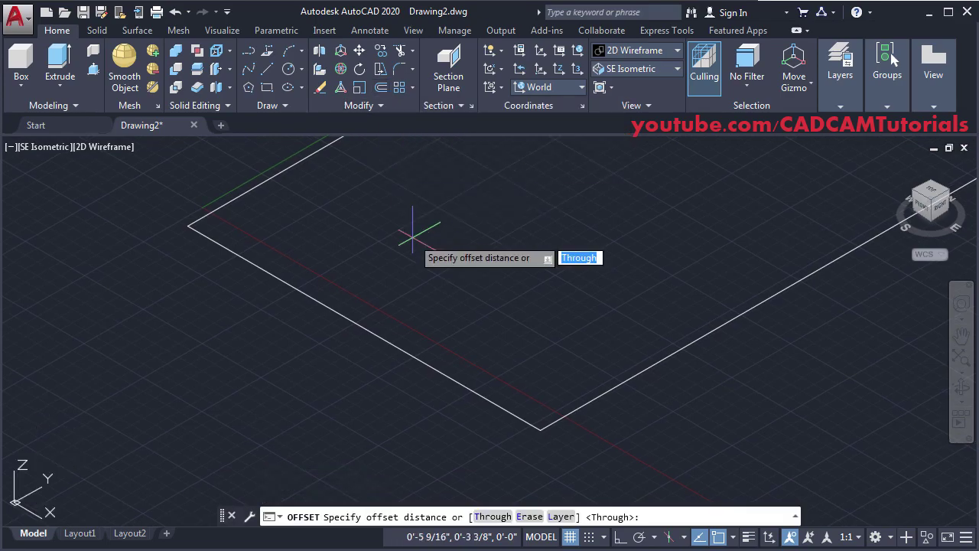
pyautogui.write('3/4')
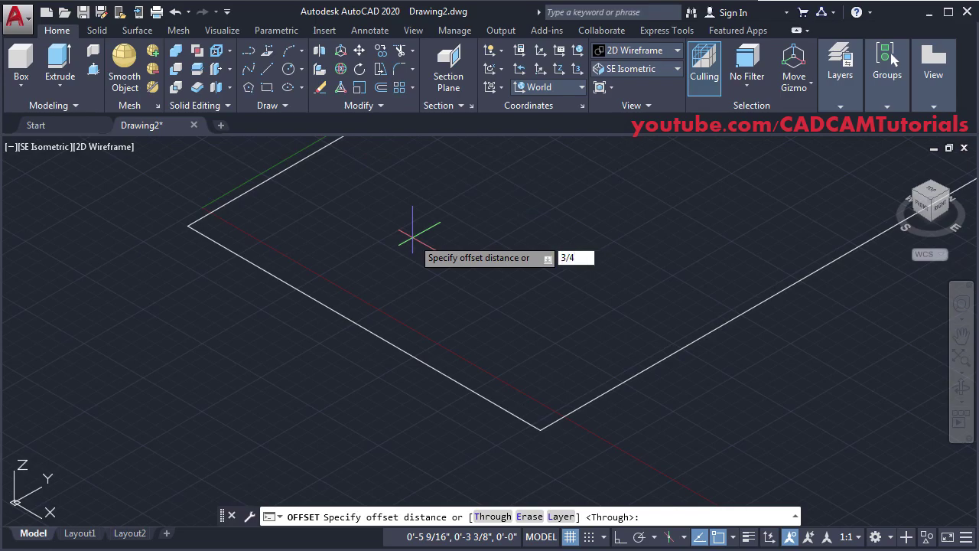
pyautogui.press('Return')
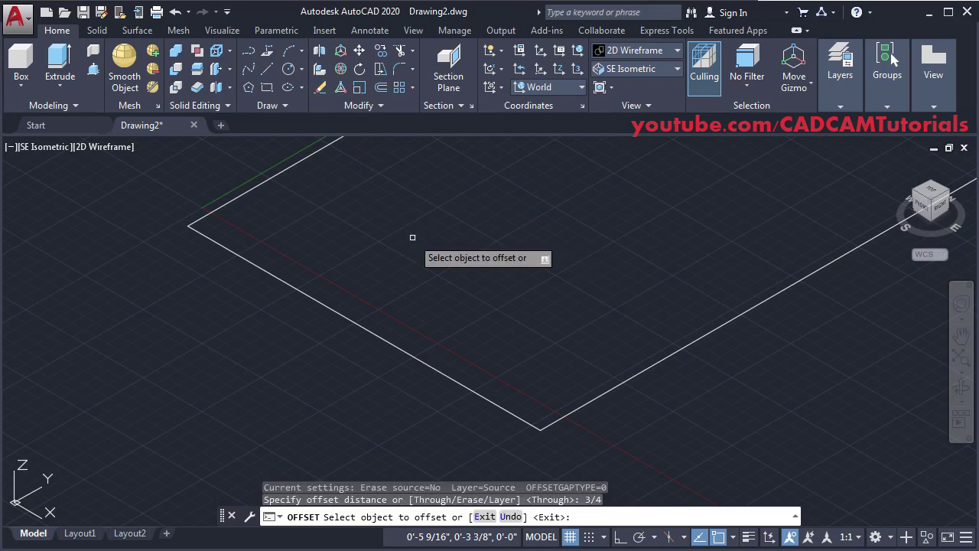
pyautogui.click(392, 346)
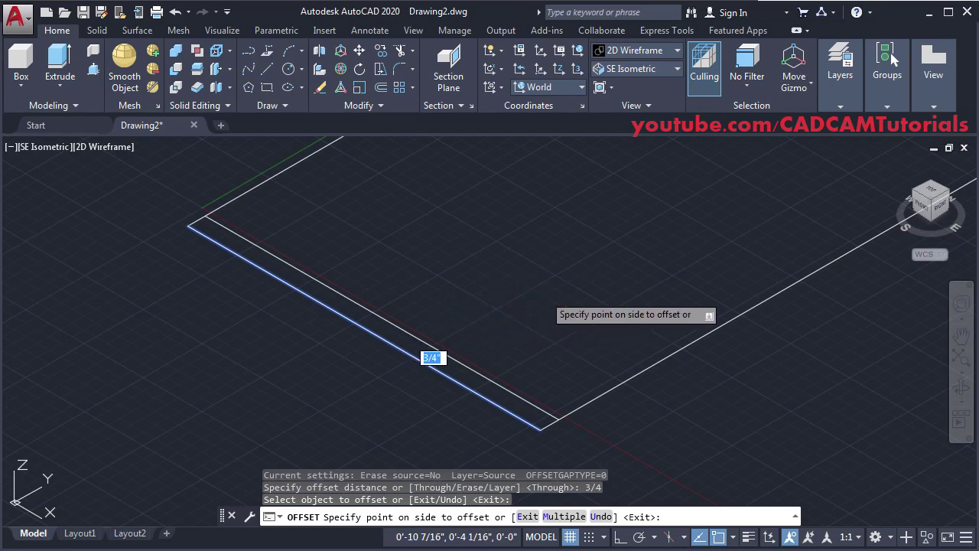
pyautogui.click(544, 293)
pyautogui.press('Return')
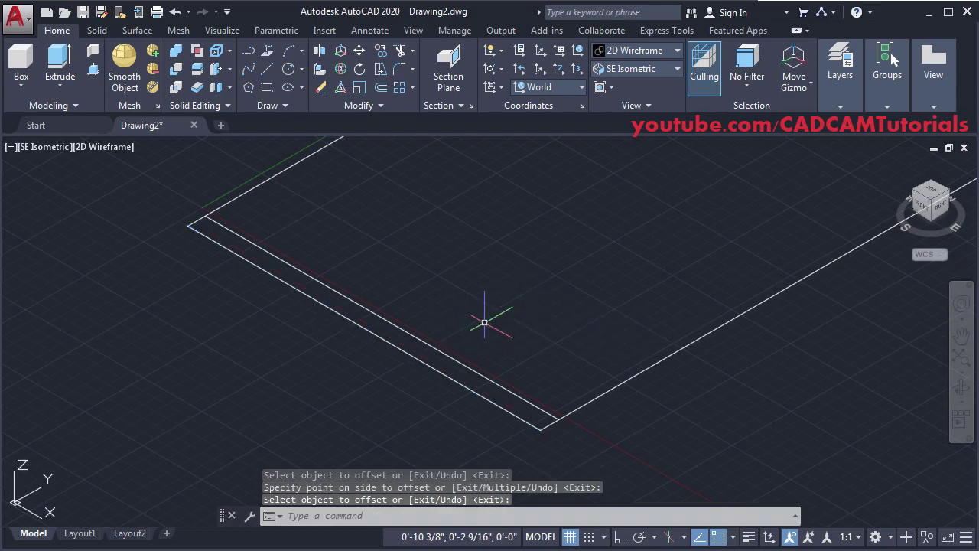
# Draw a three-point arc between the offset line's endpoints, passing through the midpoint of the short front edge
pyautogui.click(291, 57)
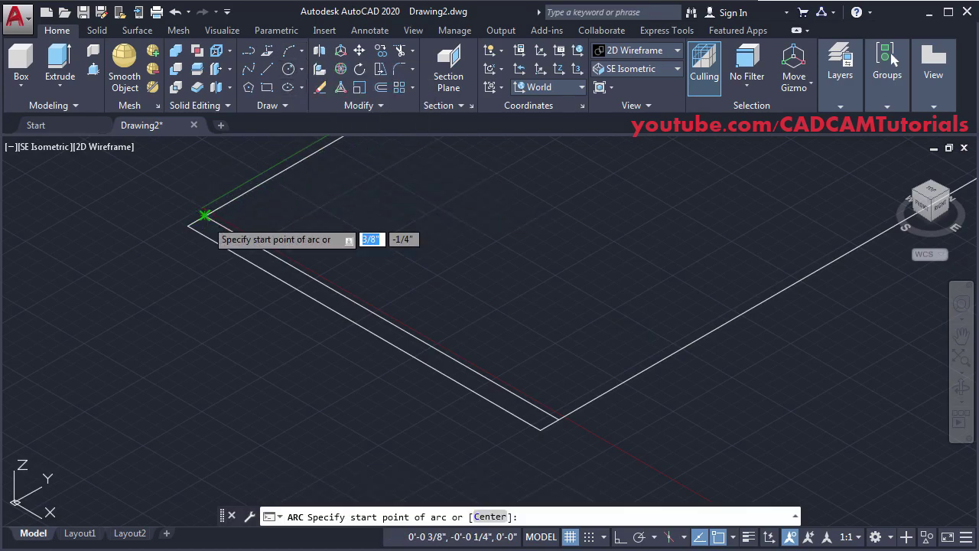
pyautogui.click(206, 215)
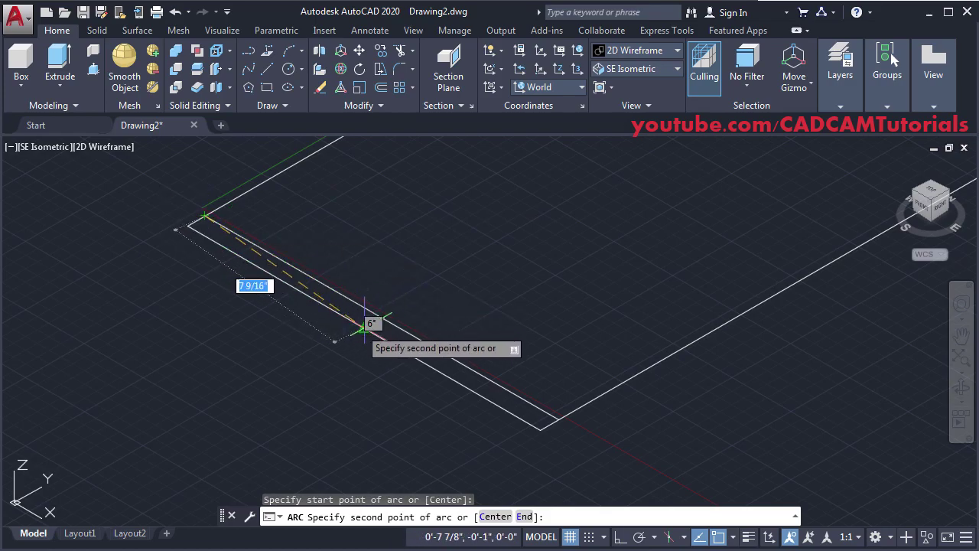
pyautogui.click(363, 329)
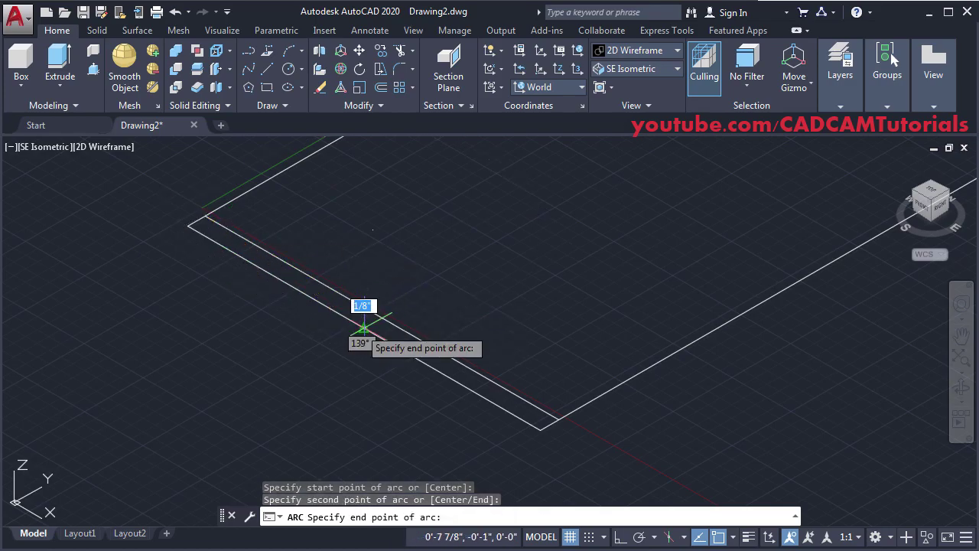
pyautogui.click(558, 420)
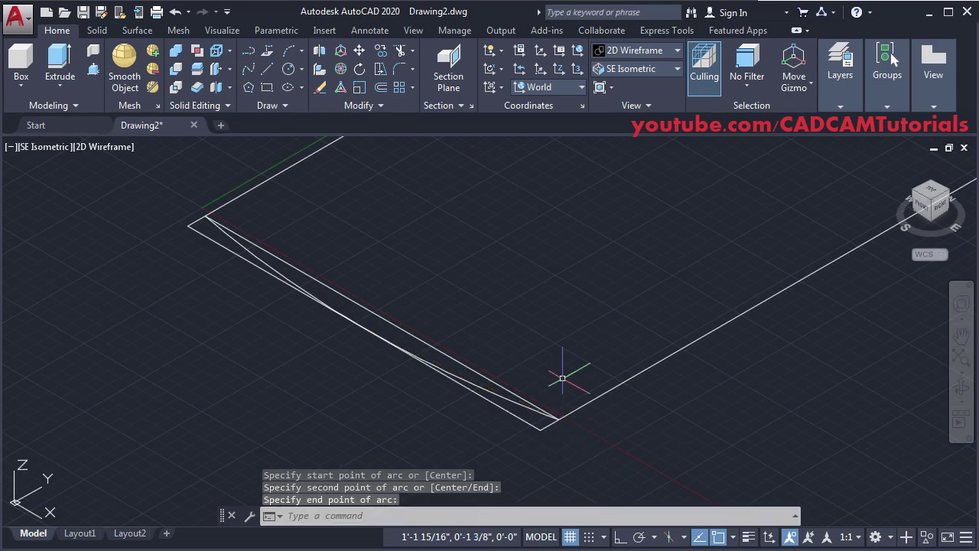
# Mirror the arc to the tabletop's opposite end about a line from the long edge's midpoint along X with Ortho on, keeping the source
pyautogui.scroll(-4, 421, 337)
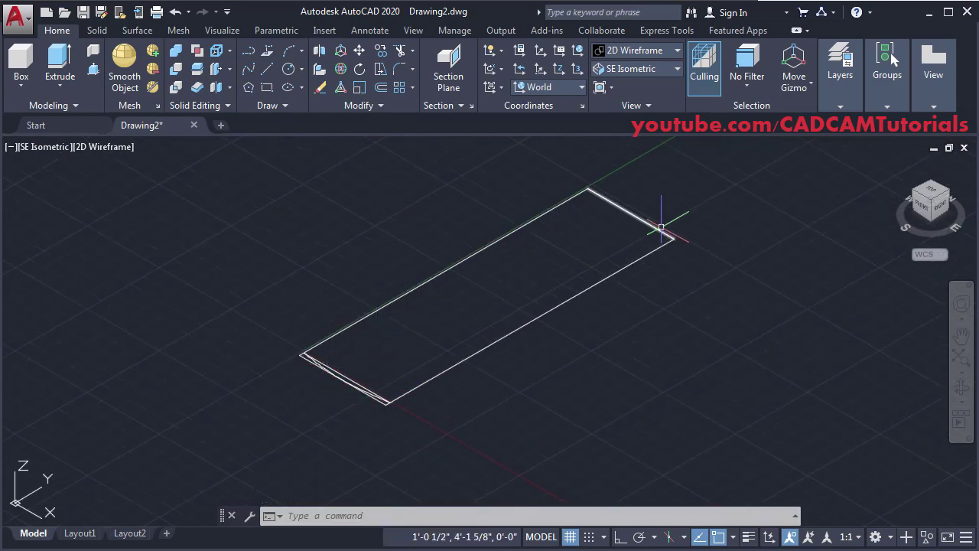
pyautogui.moveTo(438, 335); pyautogui.dragTo(431, 349, button='middle')
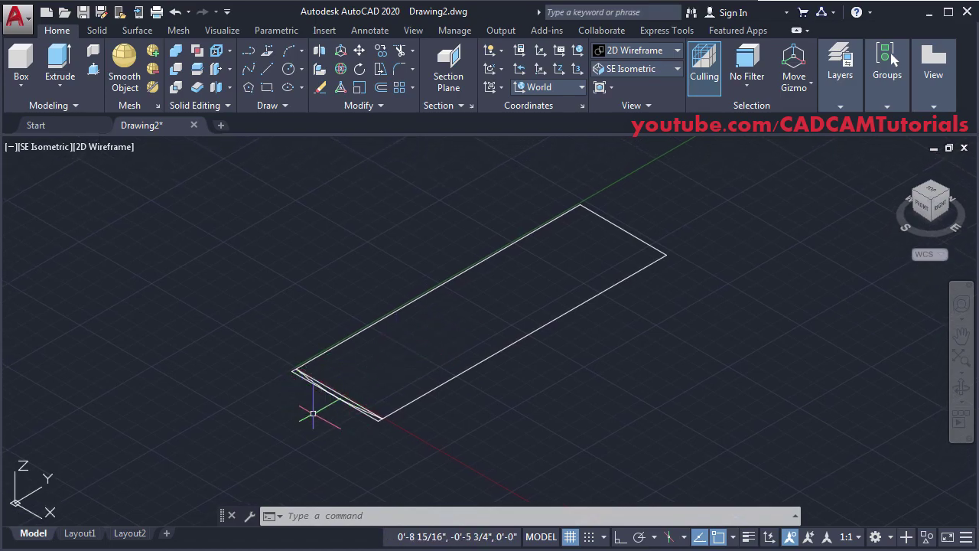
pyautogui.click(378, 105)
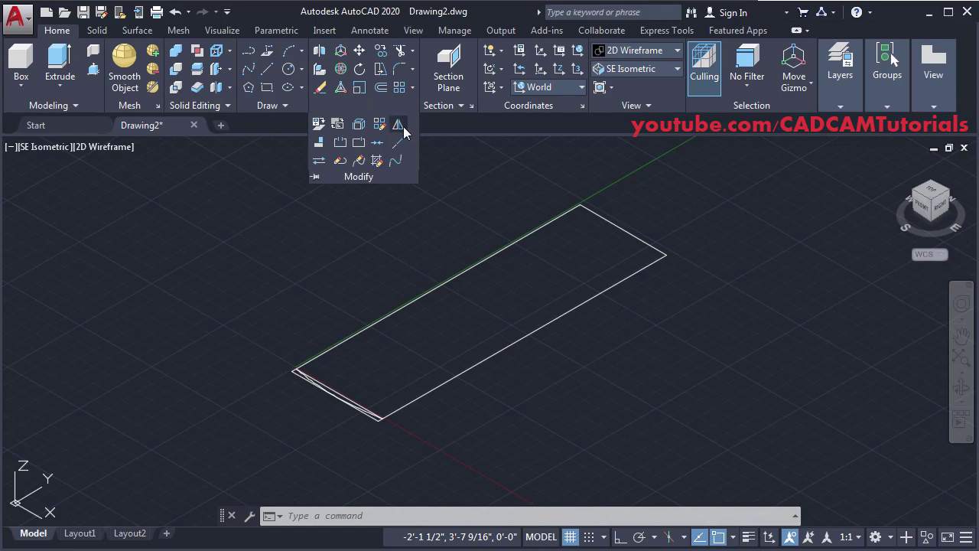
pyautogui.click(399, 125)
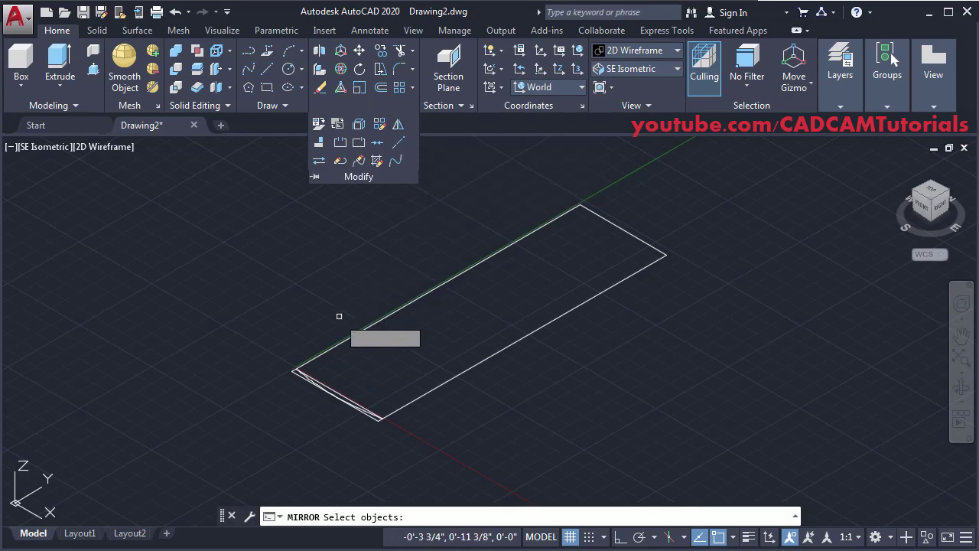
pyautogui.scroll(2, 317, 408)
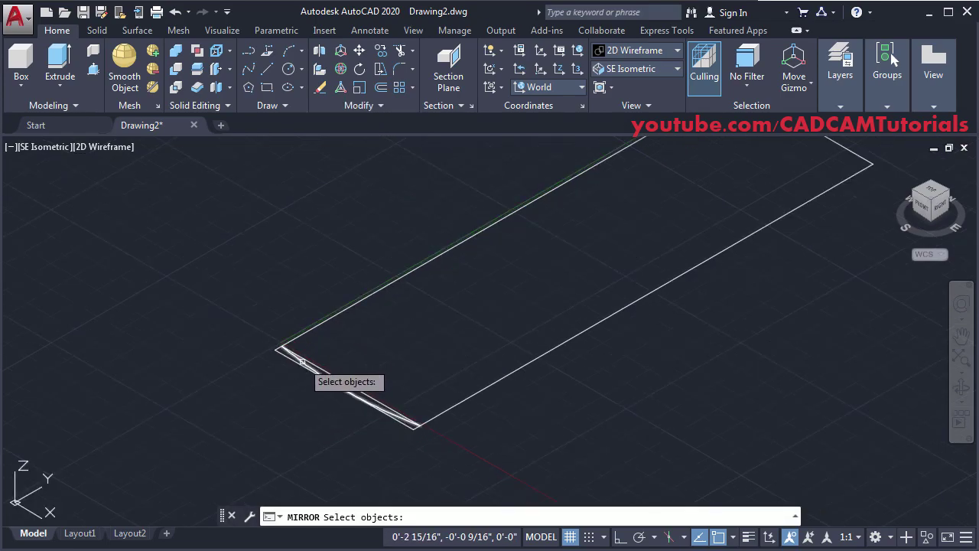
pyautogui.click(303, 362)
pyautogui.press('Return')
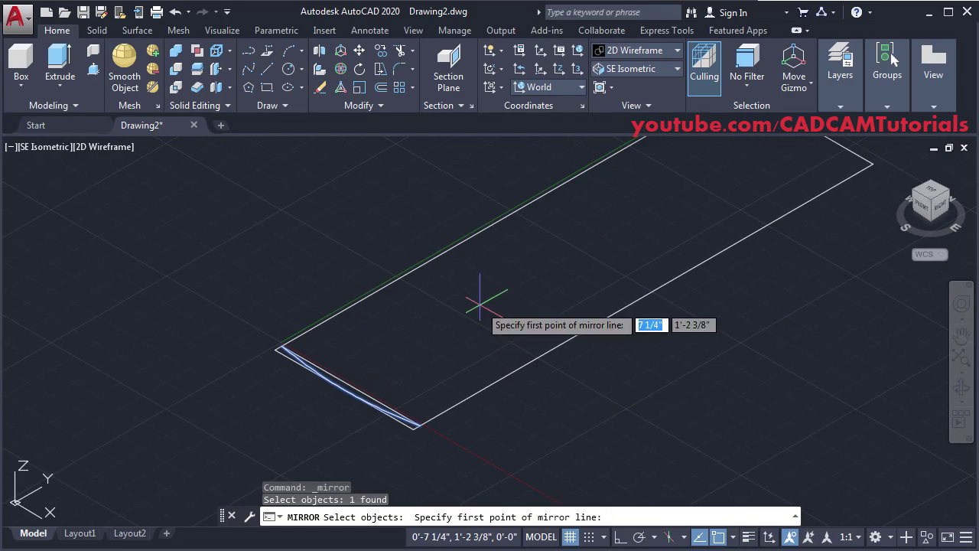
pyautogui.scroll(-4, 503, 299)
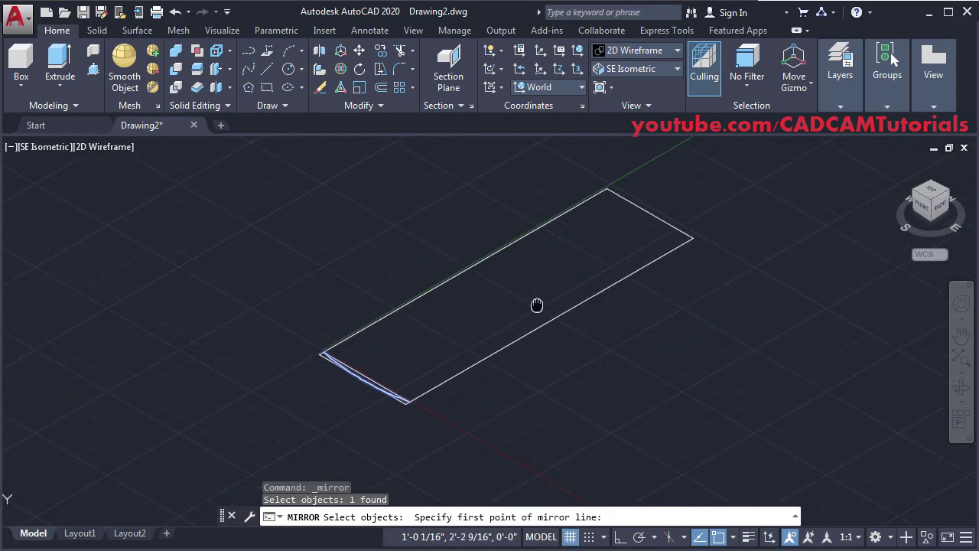
pyautogui.click(452, 276)
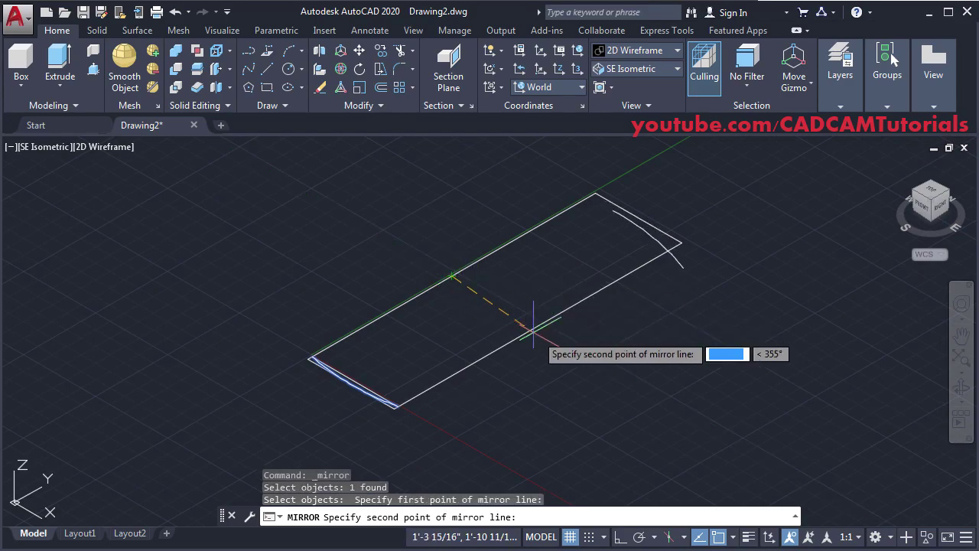
pyautogui.click(620, 536)
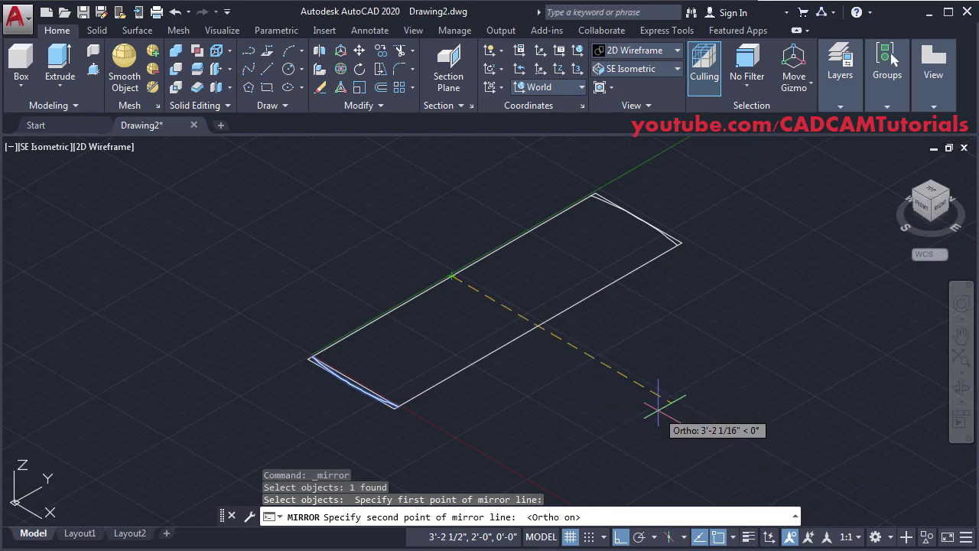
pyautogui.click(598, 370)
pyautogui.press('Return')
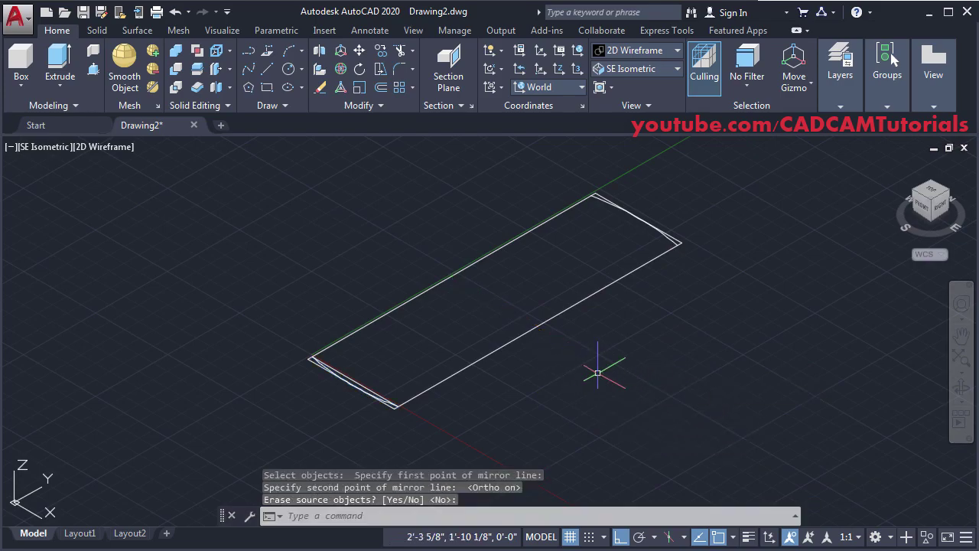
# Erase the offset line and the two straight short edges, leaving the arcs at both ends
pyautogui.scroll(3, 436, 354)
pyautogui.moveTo(435, 354); pyautogui.dragTo(498, 352, button='middle')
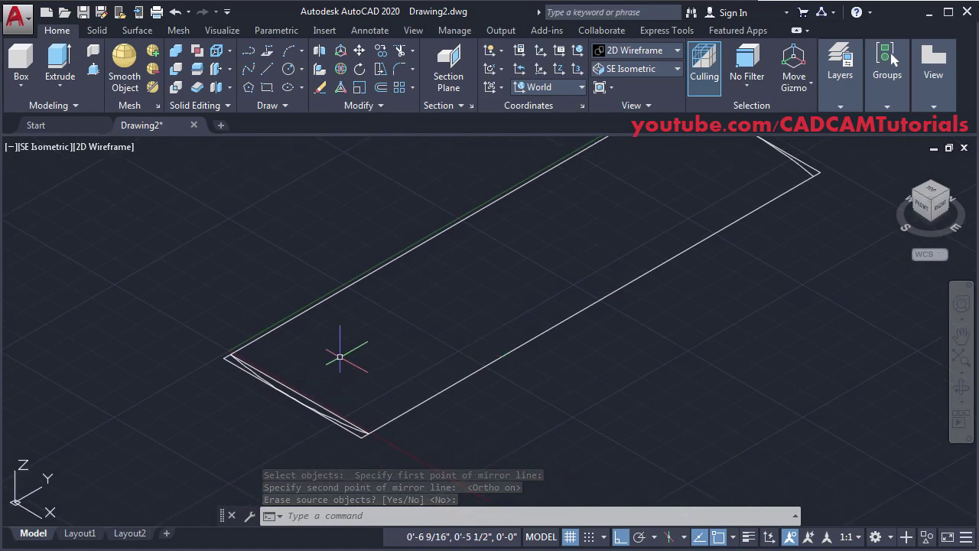
pyautogui.write('E')
pyautogui.press('Return')
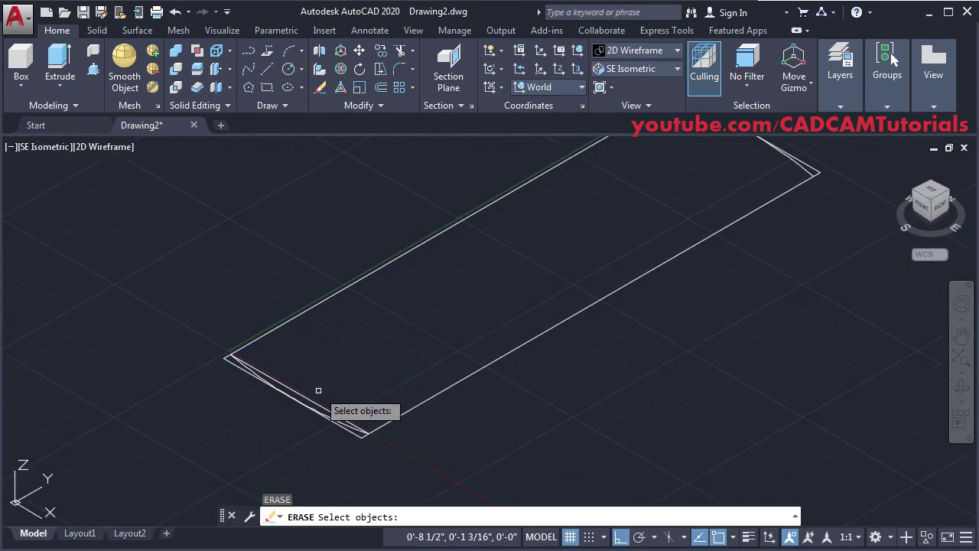
pyautogui.click(319, 404)
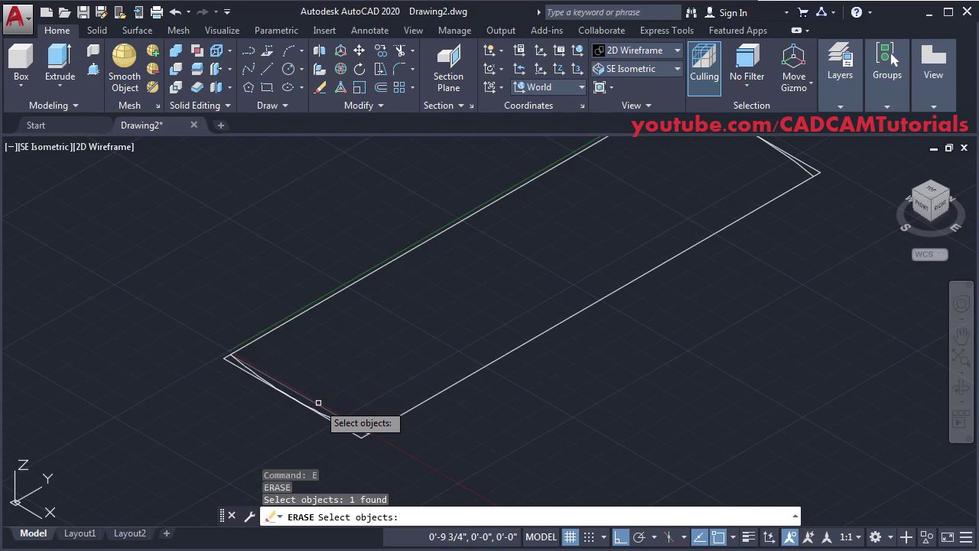
pyautogui.click(357, 440)
pyautogui.click(813, 167)
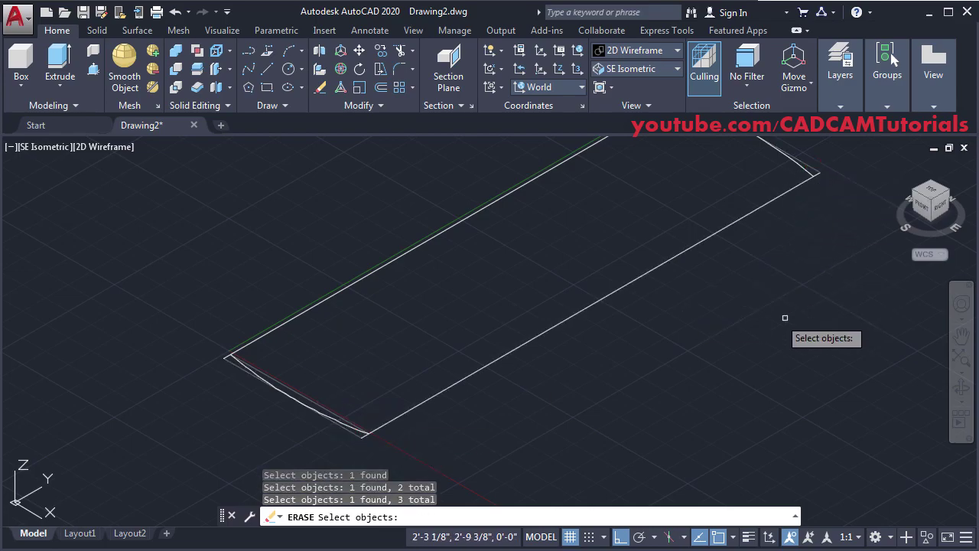
pyautogui.moveTo(703, 291); pyautogui.dragTo(659, 336, button='middle')
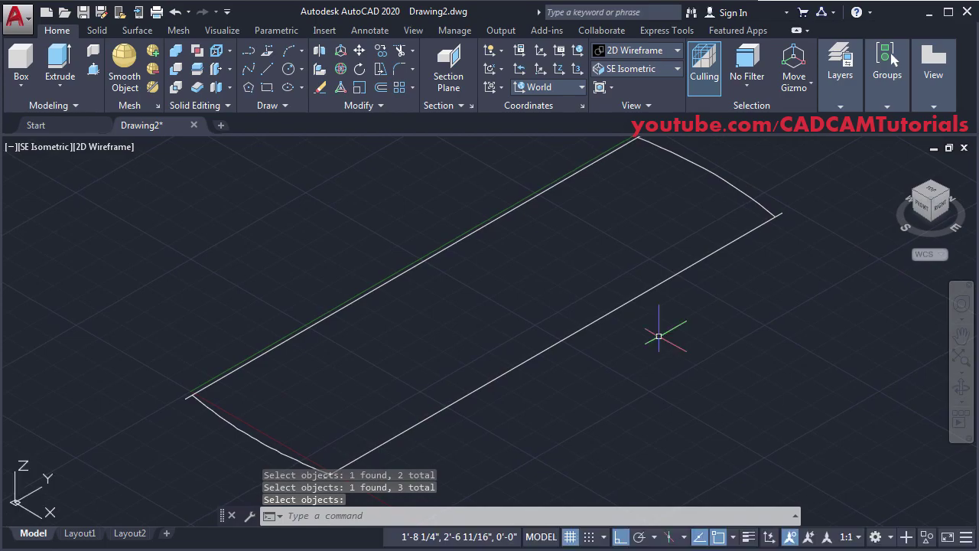
pyautogui.press('Return')
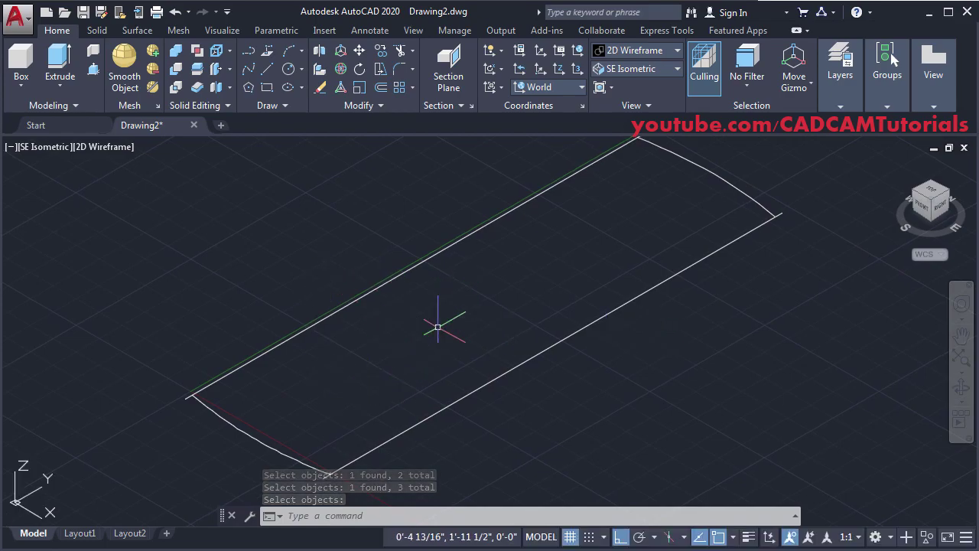
# Trim the ends of the long side lines that project beyond the two end arcs, using all objects as cutting edges
pyautogui.write('TR')
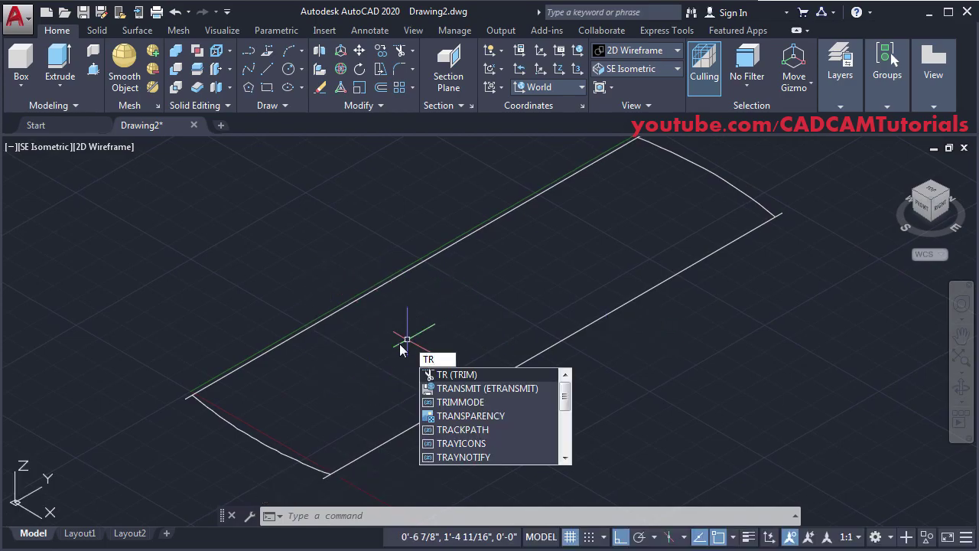
pyautogui.press('Return')
pyautogui.press('Return')
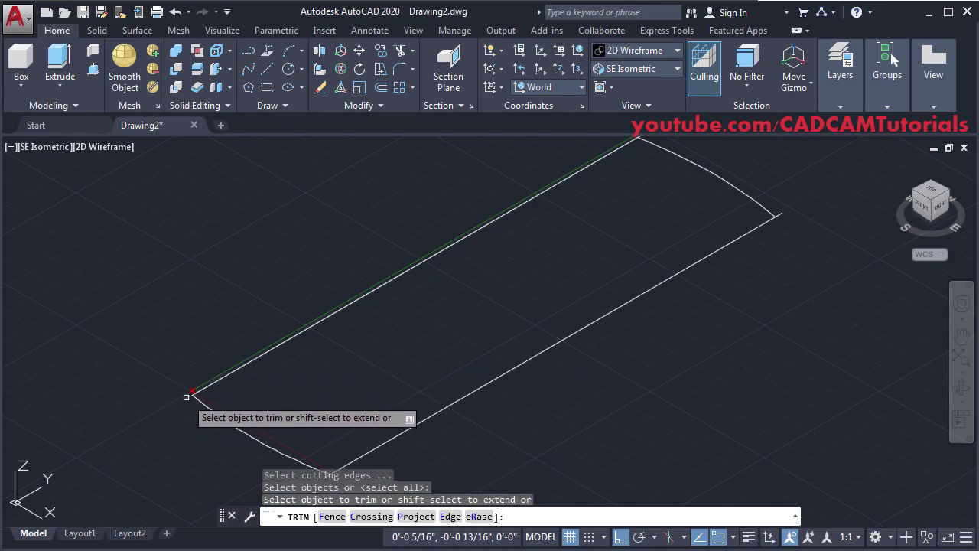
pyautogui.click(186, 397)
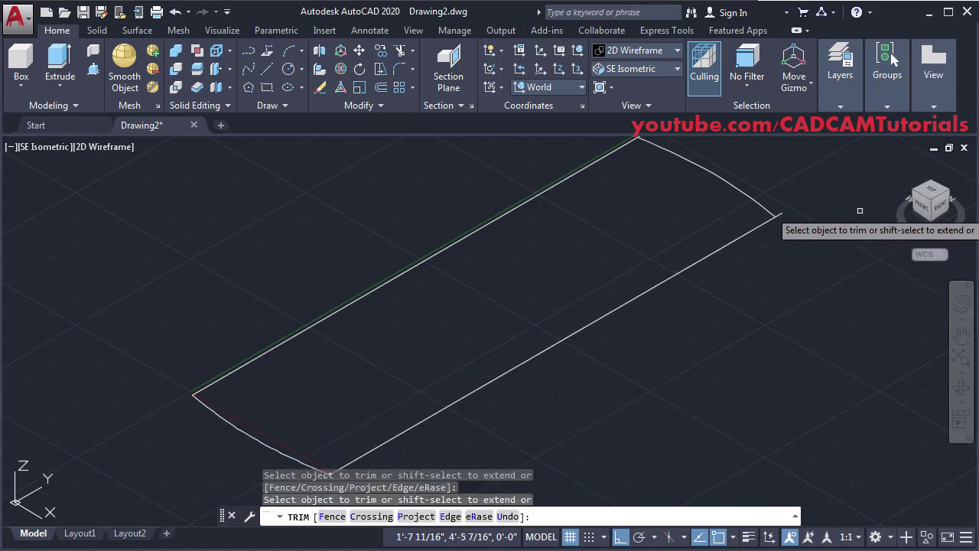
pyautogui.moveTo(722, 212)
pyautogui.mouseDown(button='middle')
pyautogui.moveTo(710, 245)
pyautogui.moveTo(687, 179)
pyautogui.moveTo(737, 145)
pyautogui.mouseUp(button='middle')
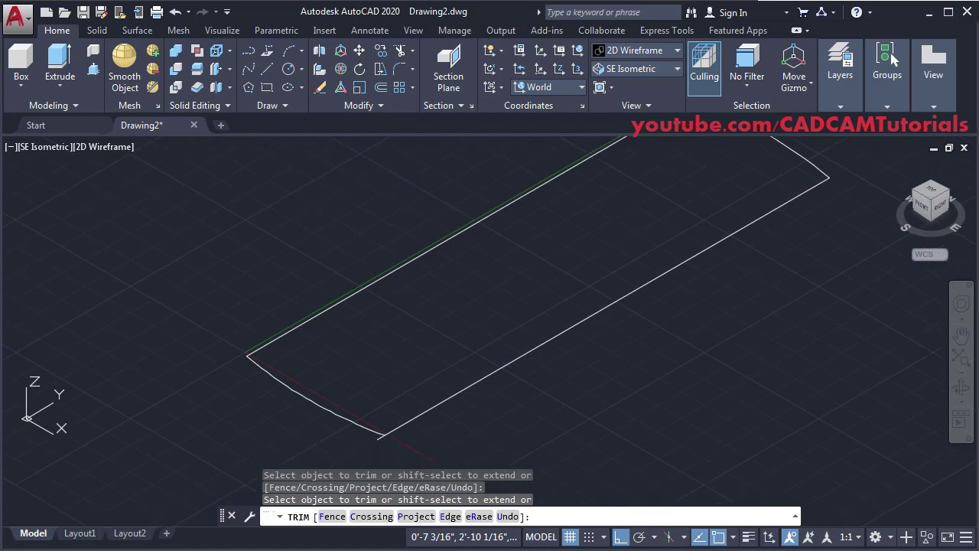
pyautogui.click(381, 437)
pyautogui.press('Return')
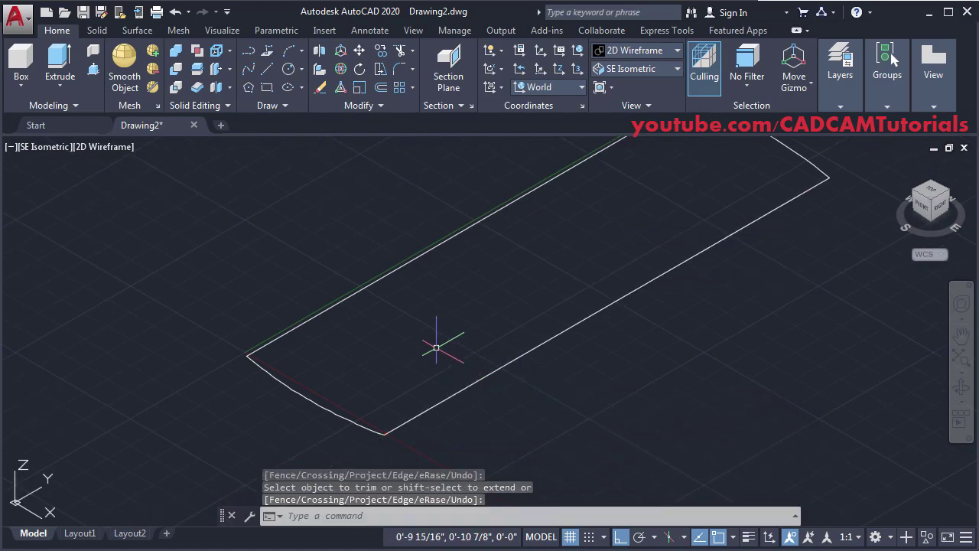
pyautogui.scroll(-3, 436, 347)
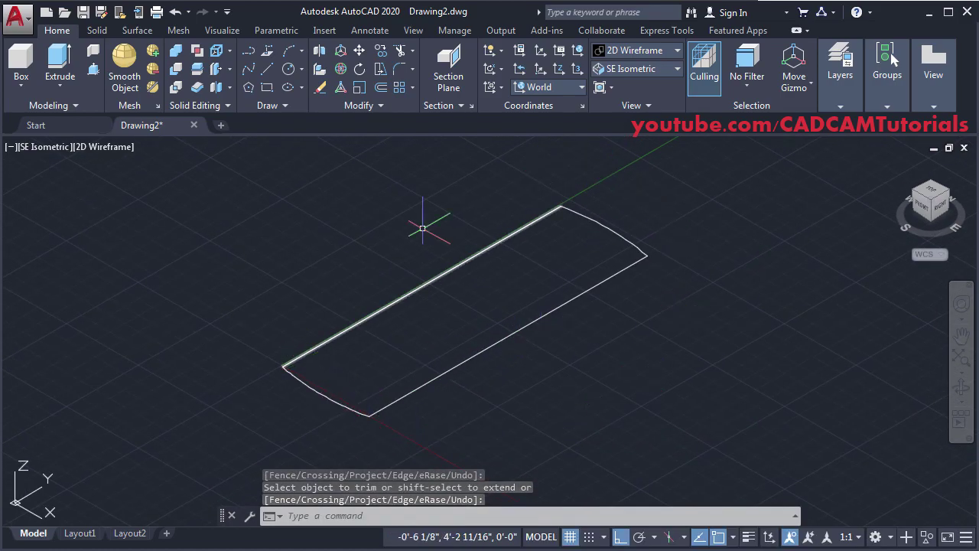
pyautogui.moveTo(546, 387); pyautogui.dragTo(313, 398, button='middle')
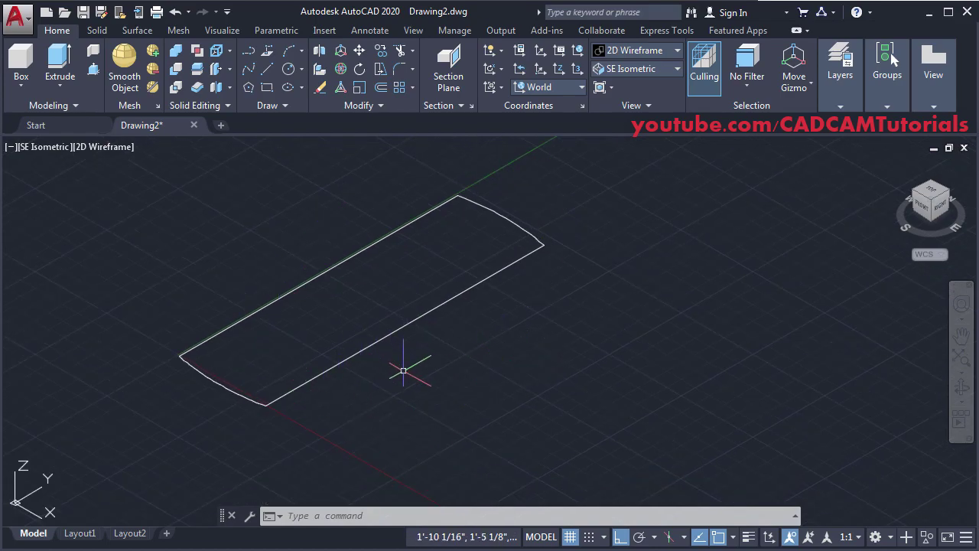
pyautogui.moveTo(411, 382); pyautogui.dragTo(428, 387, button='middle')
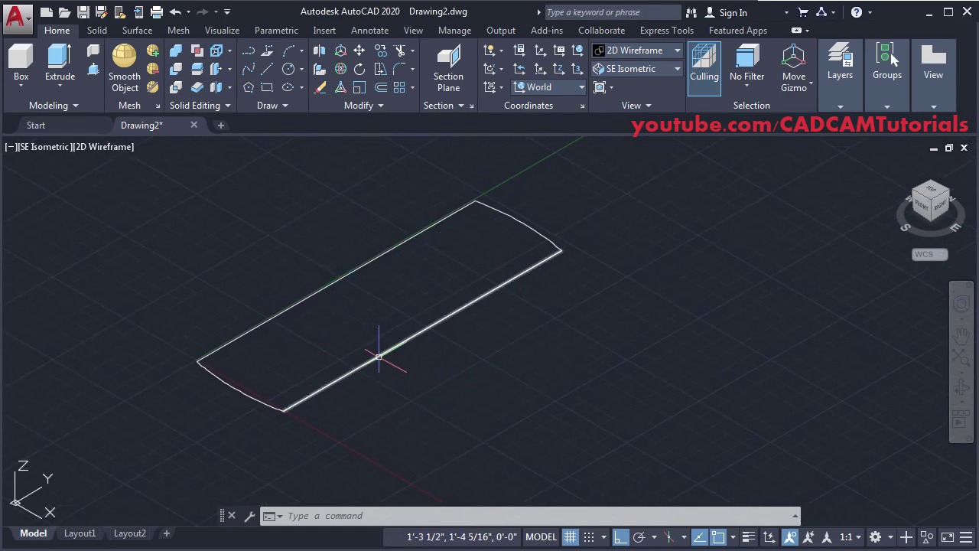
pyautogui.moveTo(390, 308); pyautogui.dragTo(406, 316, button='middle')
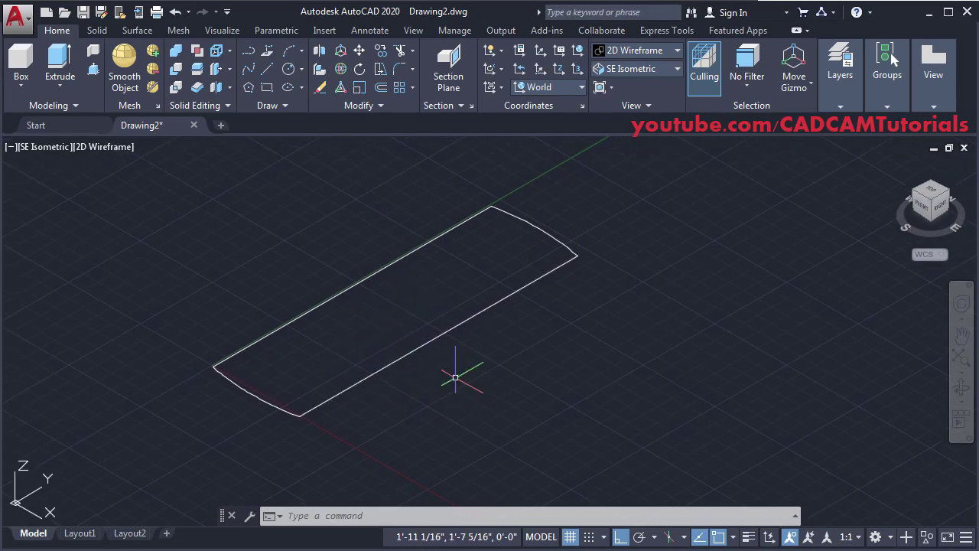
# Copy the whole tabletop outline to an empty spot beside the original, along the X direction
pyautogui.write('o')
pyautogui.press('Return')
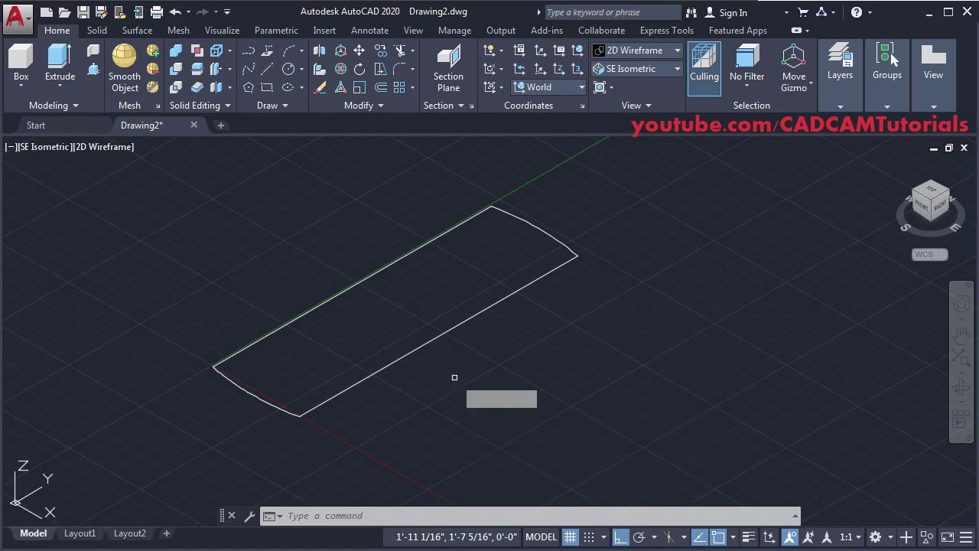
pyautogui.click(573, 390)
pyautogui.click(137, 214)
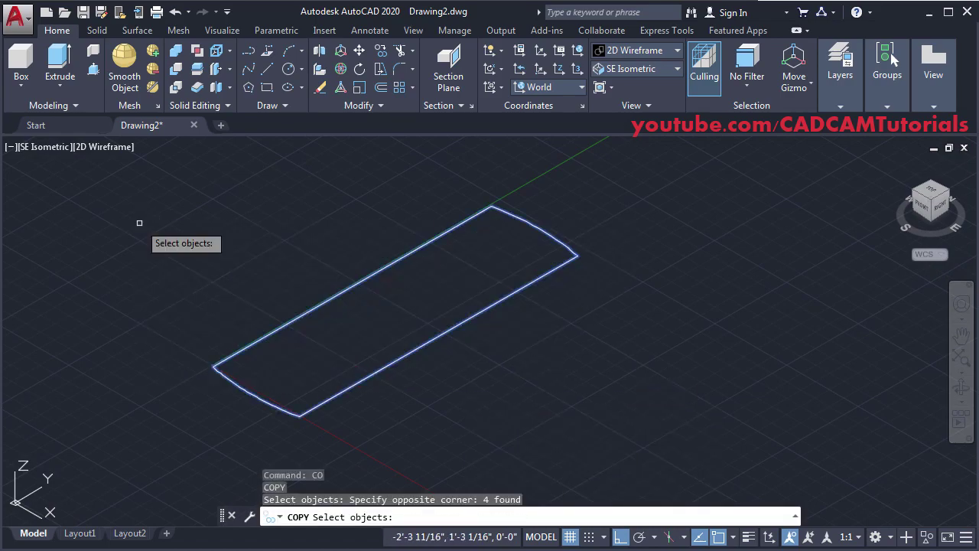
pyautogui.press('Return')
pyautogui.click(355, 334)
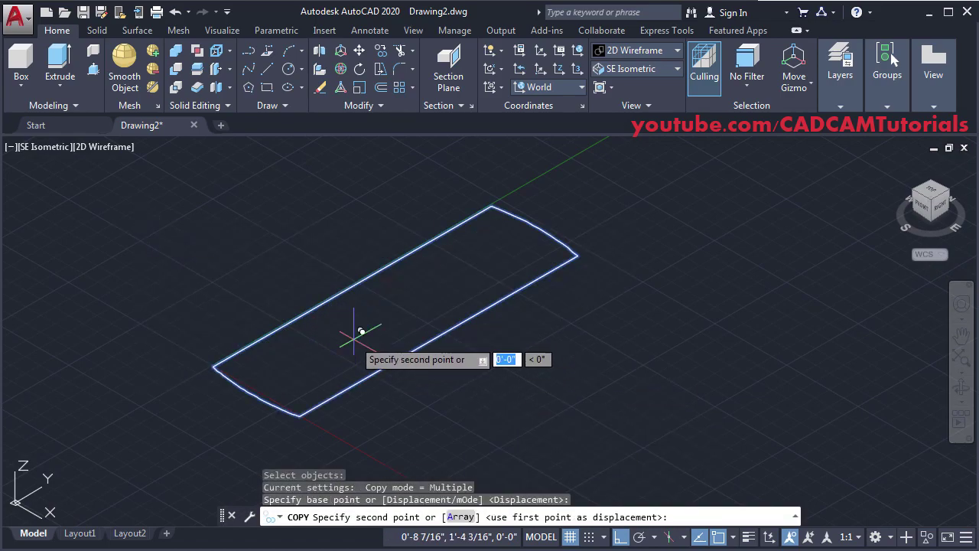
pyautogui.click(605, 398)
pyautogui.press('Return')
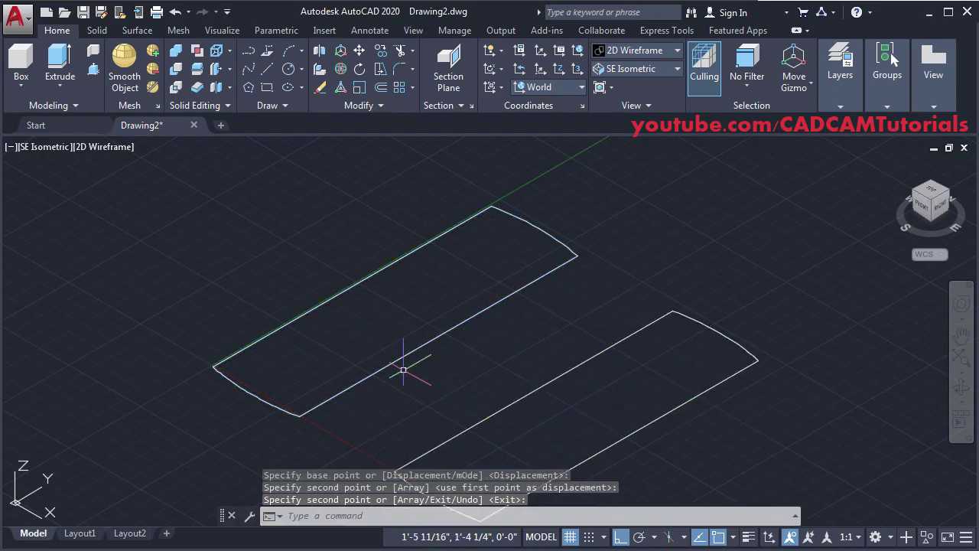
# Presspull the area inside the original tabletop outline 3/4 inch downward into a solid
pyautogui.moveTo(405, 361); pyautogui.dragTo(511, 390, button='middle')
pyautogui.scroll(2, 444, 371)
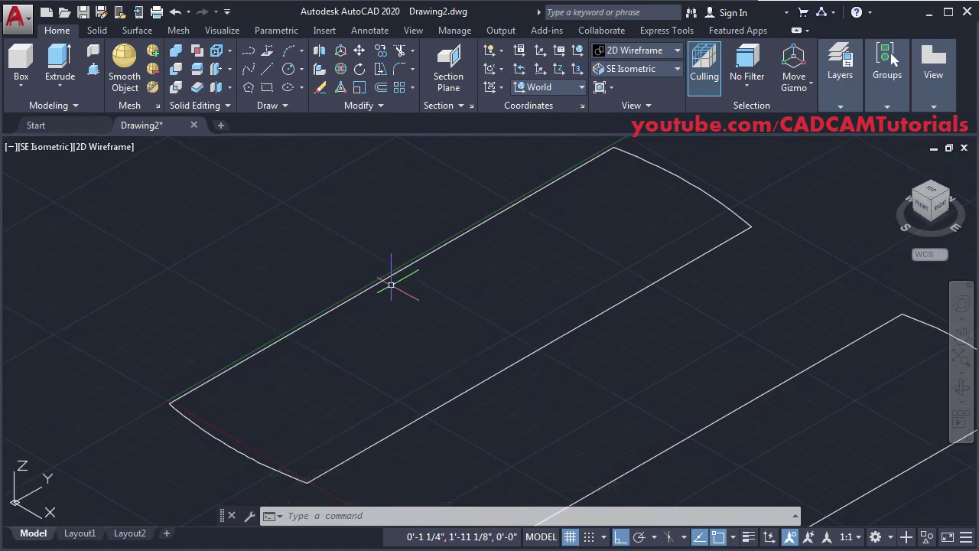
pyautogui.click(92, 71)
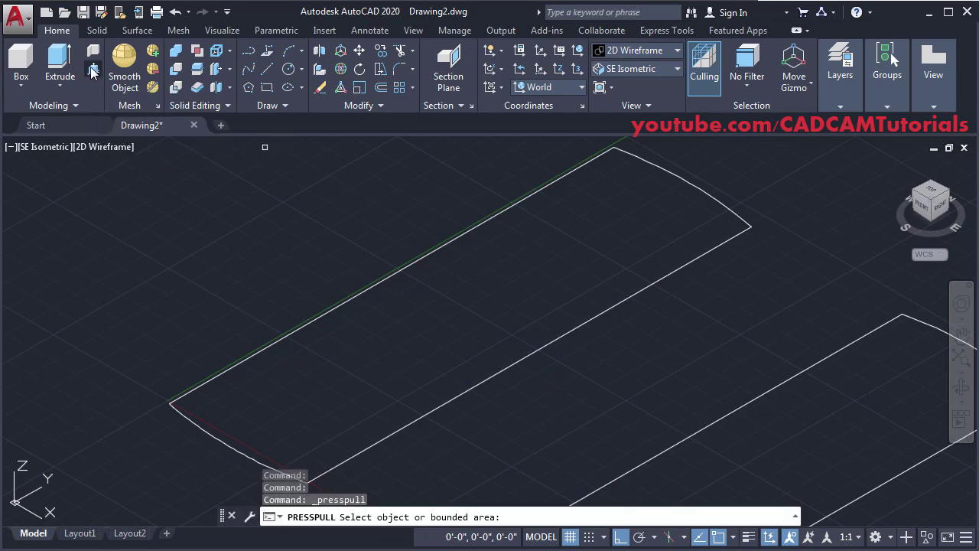
pyautogui.click(441, 328)
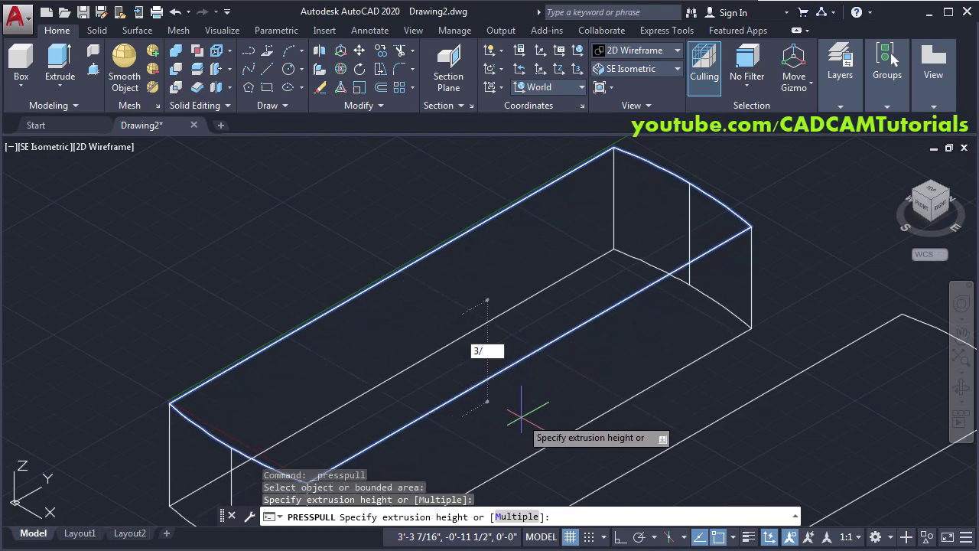
pyautogui.write('3/4')
pyautogui.press('Return')
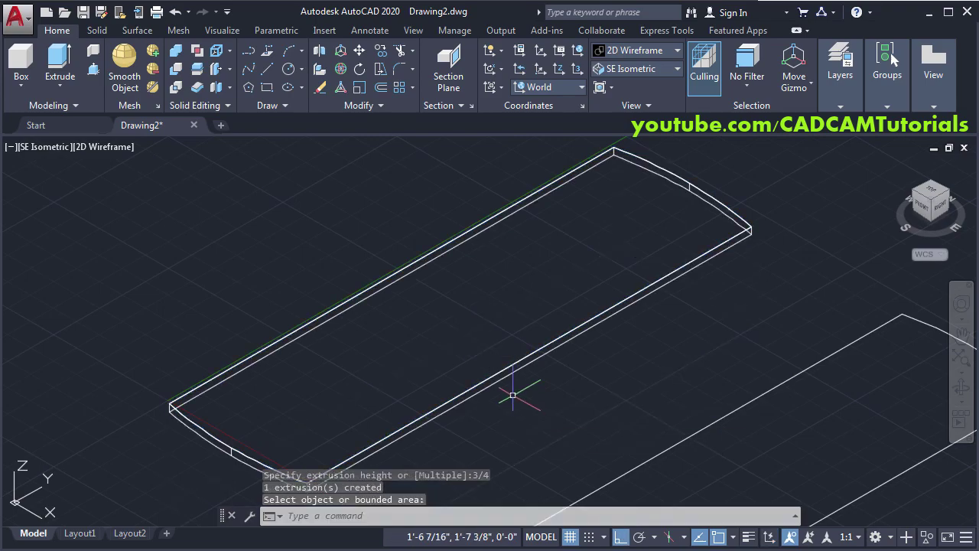
# Display the model in the Shaded with edges visual style and turn the grid off
pyautogui.scroll(-2, 409, 273)
pyautogui.moveTo(409, 273); pyautogui.dragTo(406, 289, button='middle')
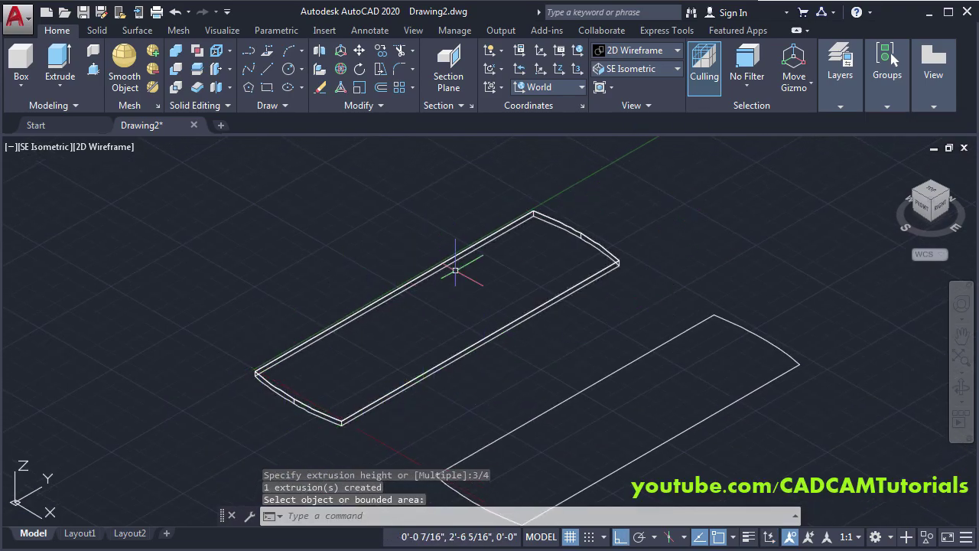
pyautogui.click(676, 50)
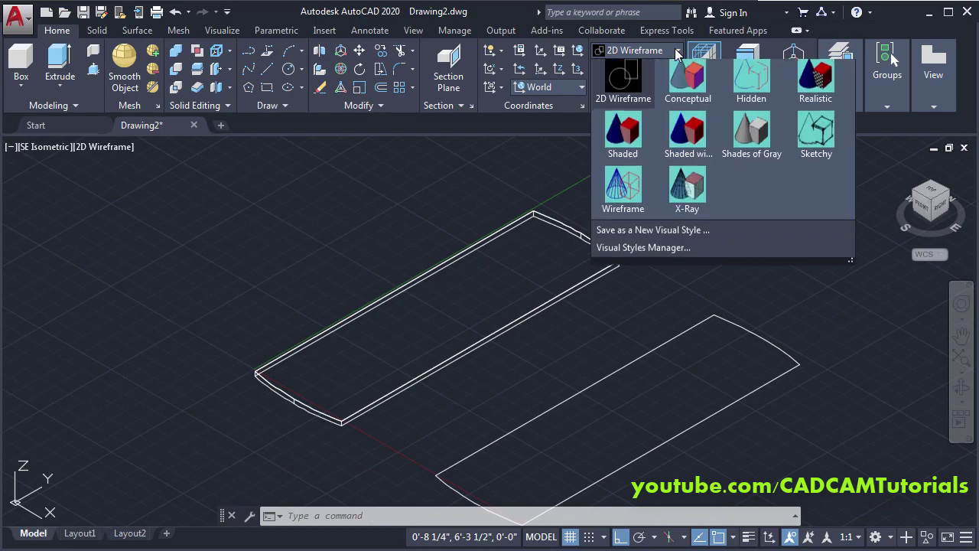
pyautogui.click(686, 150)
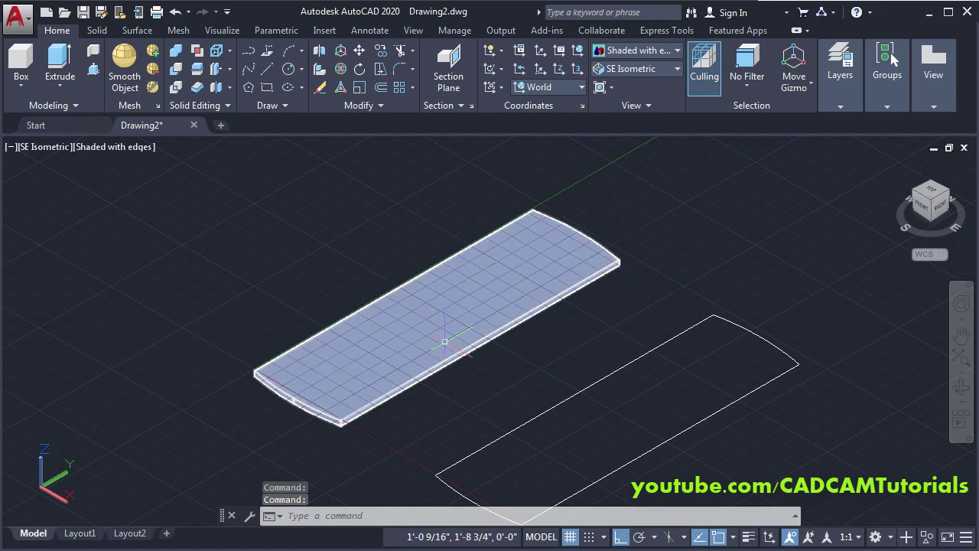
pyautogui.click(571, 538)
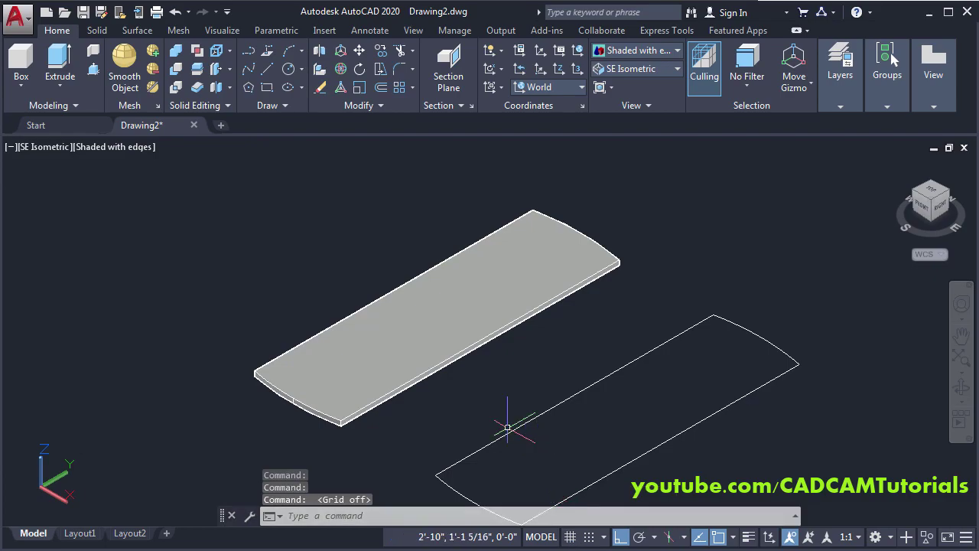
# Join the copied outline's two long lines and two end arcs into a single polyline
pyautogui.moveTo(507, 417); pyautogui.dragTo(397, 340, button='middle')
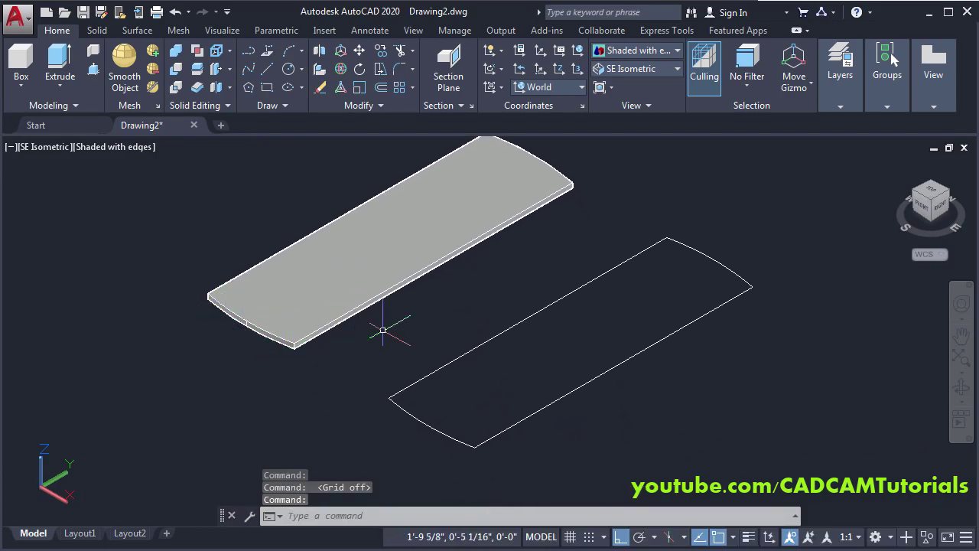
pyautogui.scroll(2, 562, 426)
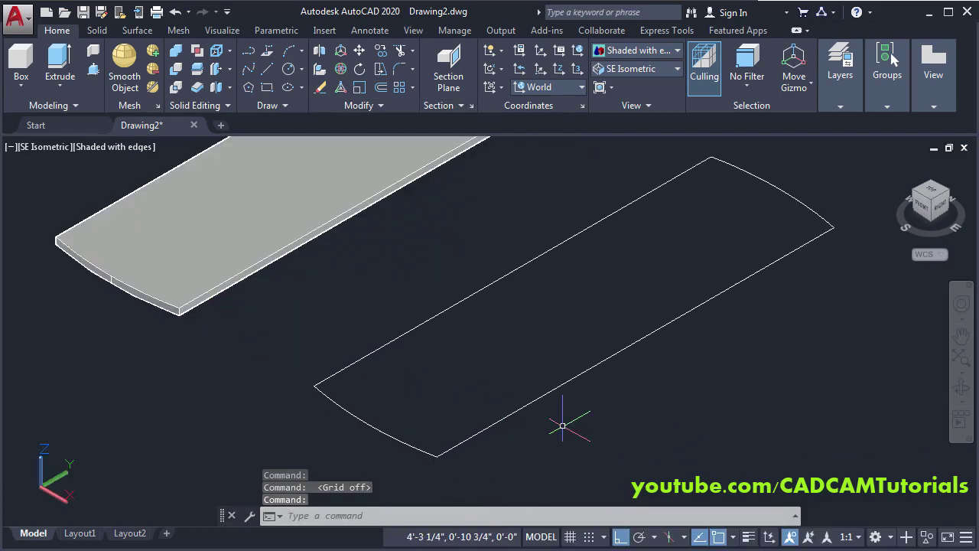
pyautogui.moveTo(444, 421); pyautogui.dragTo(404, 430, button='middle')
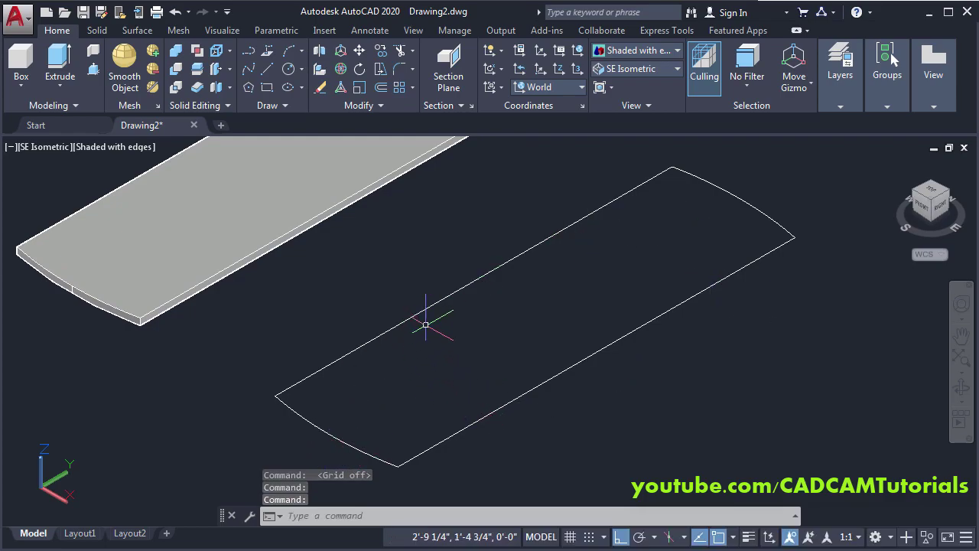
pyautogui.click(367, 104)
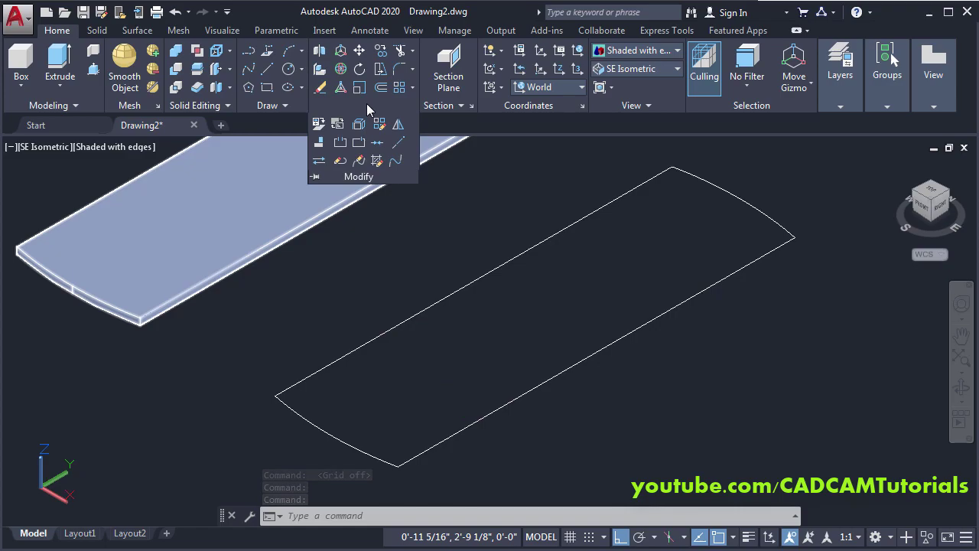
pyautogui.click(377, 143)
pyautogui.click(807, 166)
pyautogui.click(474, 379)
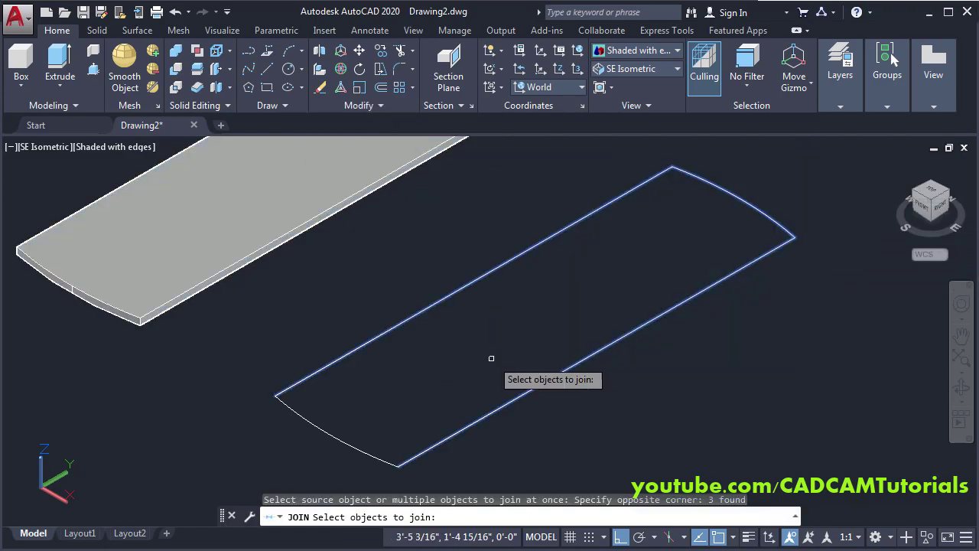
pyautogui.click(389, 387)
pyautogui.click(269, 447)
pyautogui.press('Return')
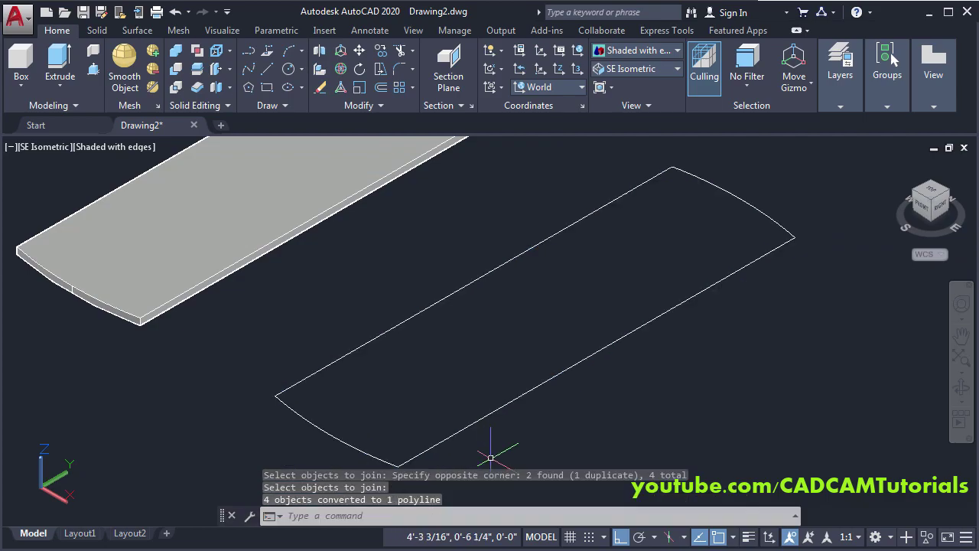
pyautogui.click(485, 414)
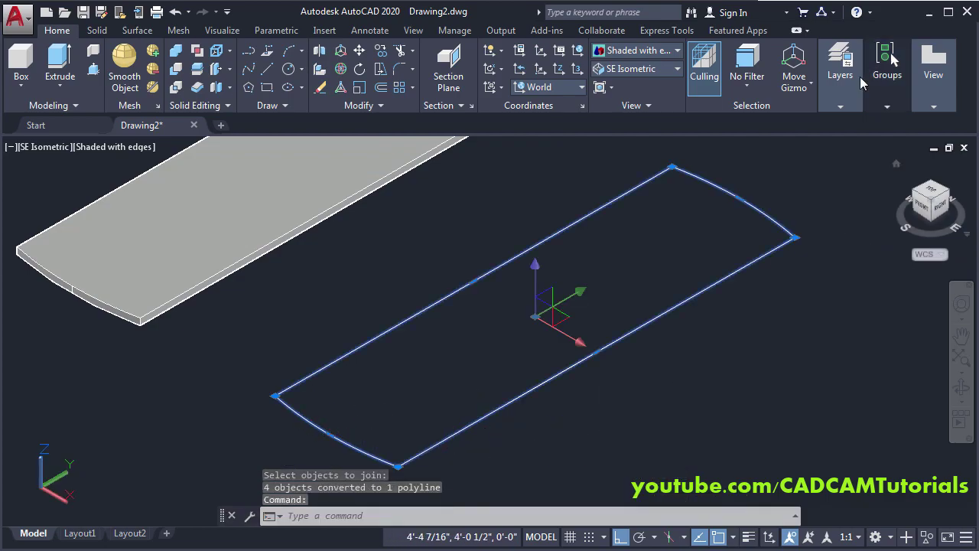
pyautogui.press('Escape')
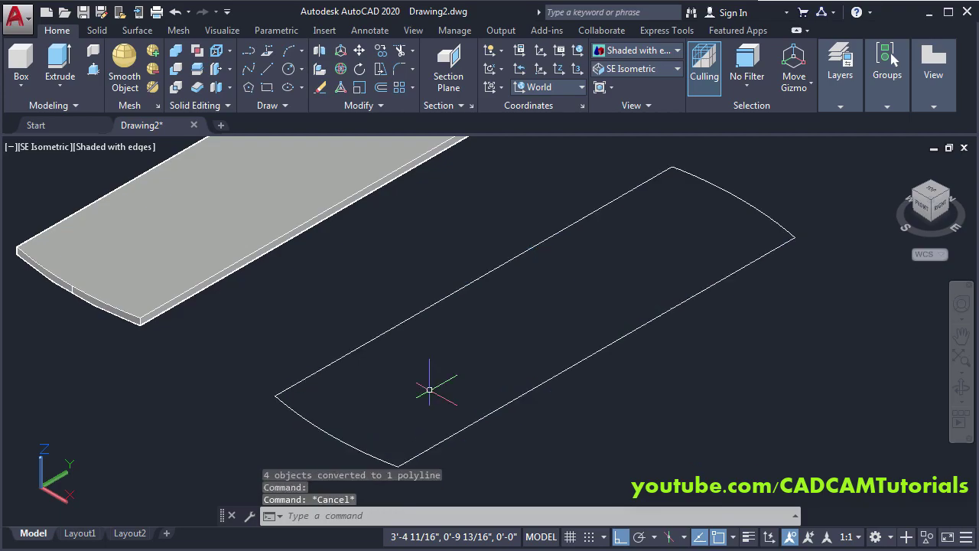
# Check the tabletop edge detail in the reference PDF, and set AutoCAD's coordinate system to Front
pyautogui.hotkey('alt', 'Tab')
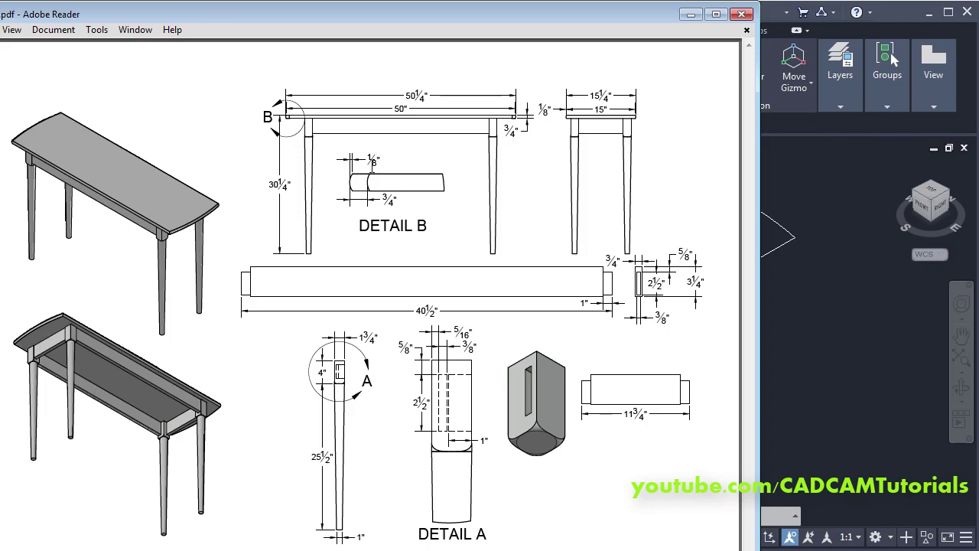
pyautogui.click(776, 354)
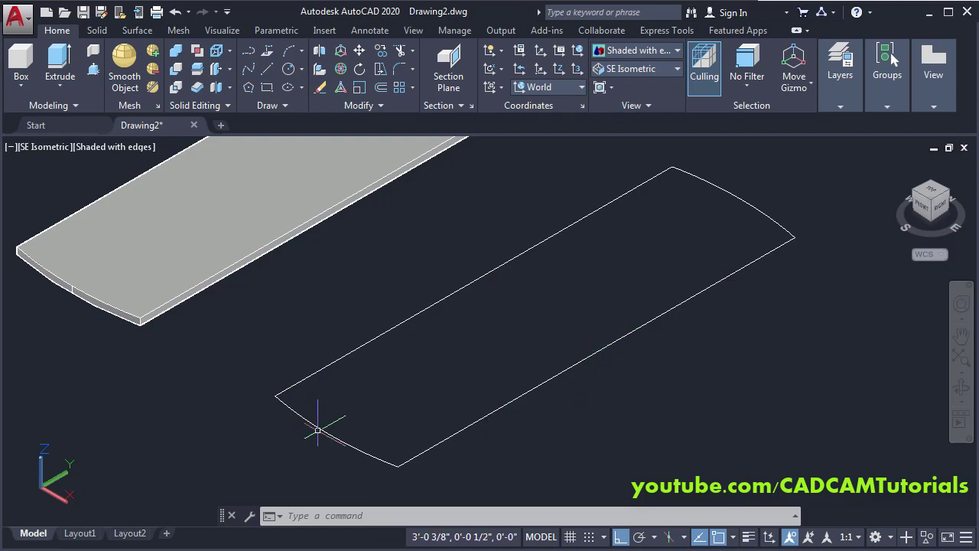
pyautogui.click(580, 88)
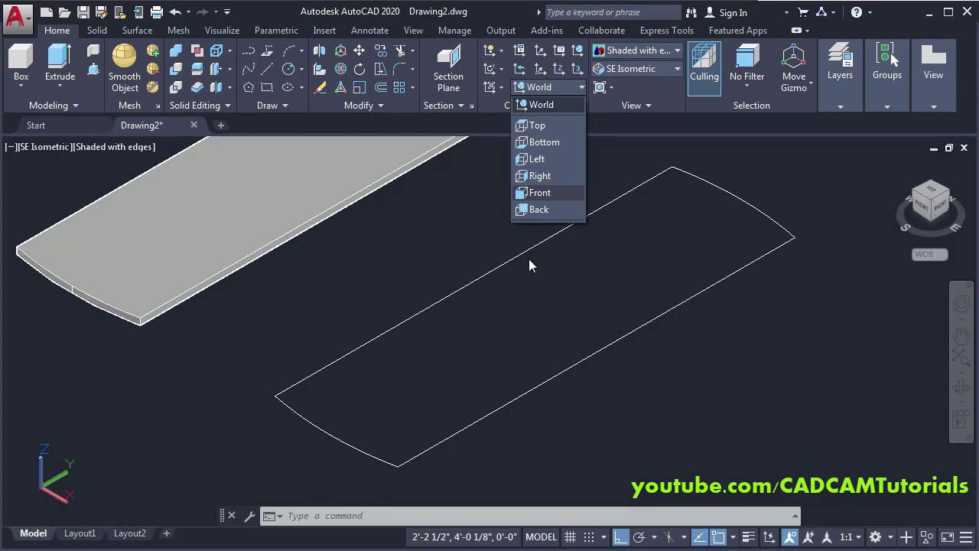
pyautogui.click(529, 195)
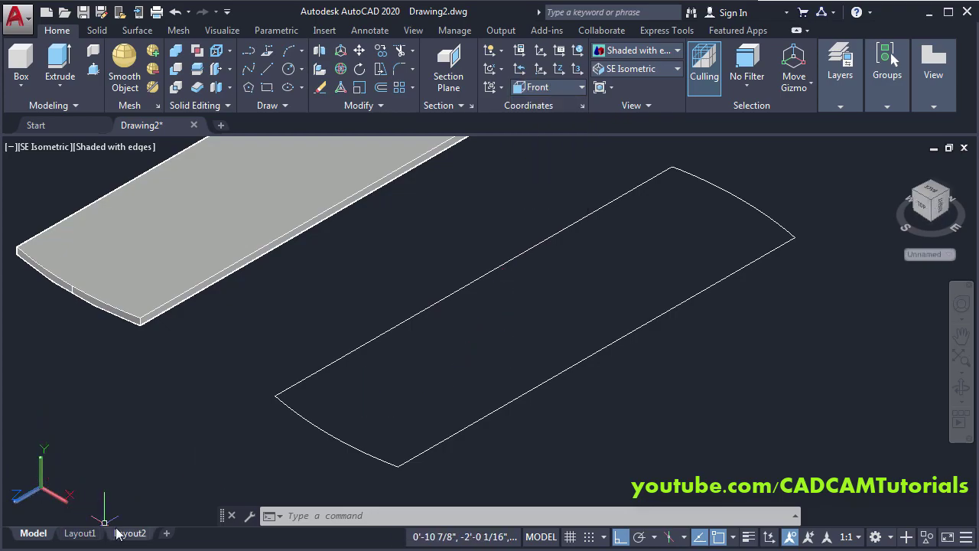
# Draw a closed rectangle of lines, 1/8 inch wide and 3/4 inch high, in the front plane in empty space near the copied outline
pyautogui.scroll(6, 548, 397)
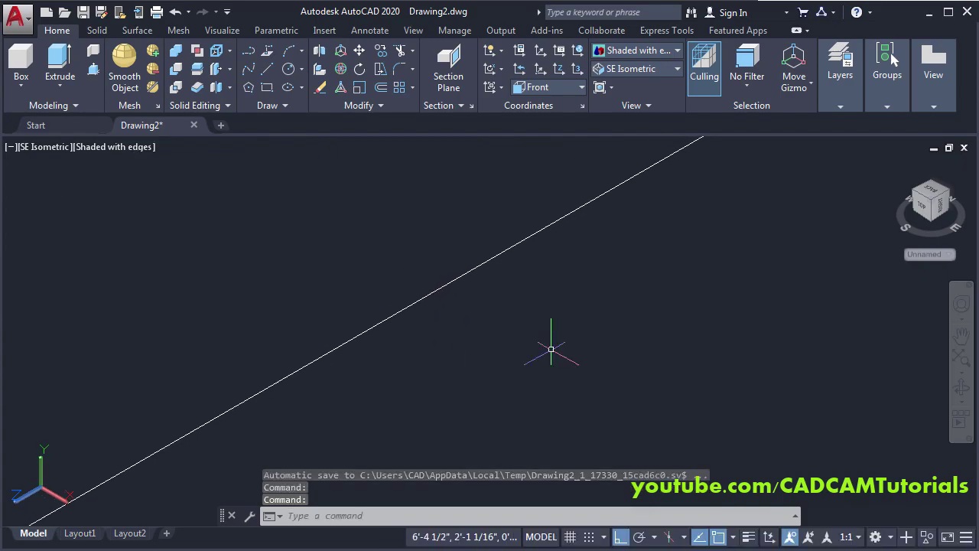
pyautogui.click(266, 70)
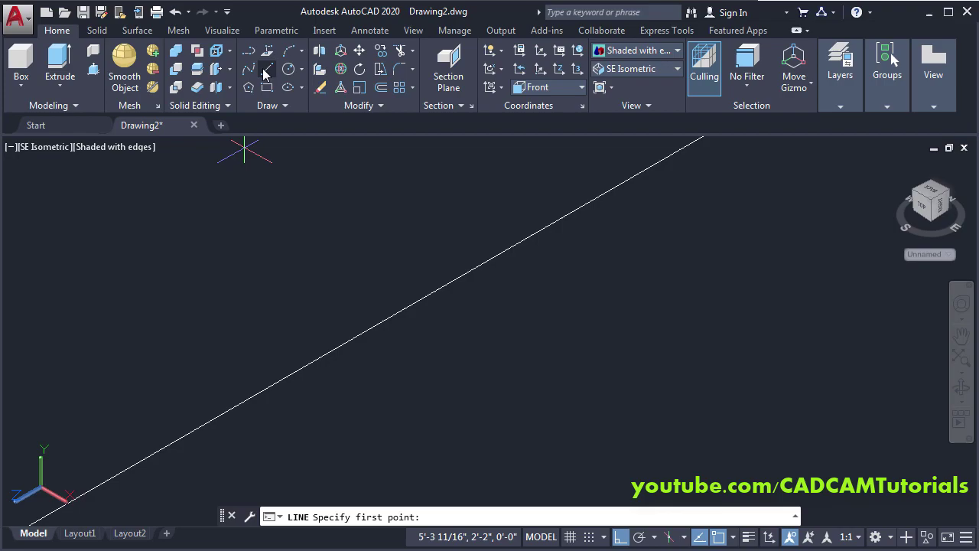
pyautogui.click(478, 333)
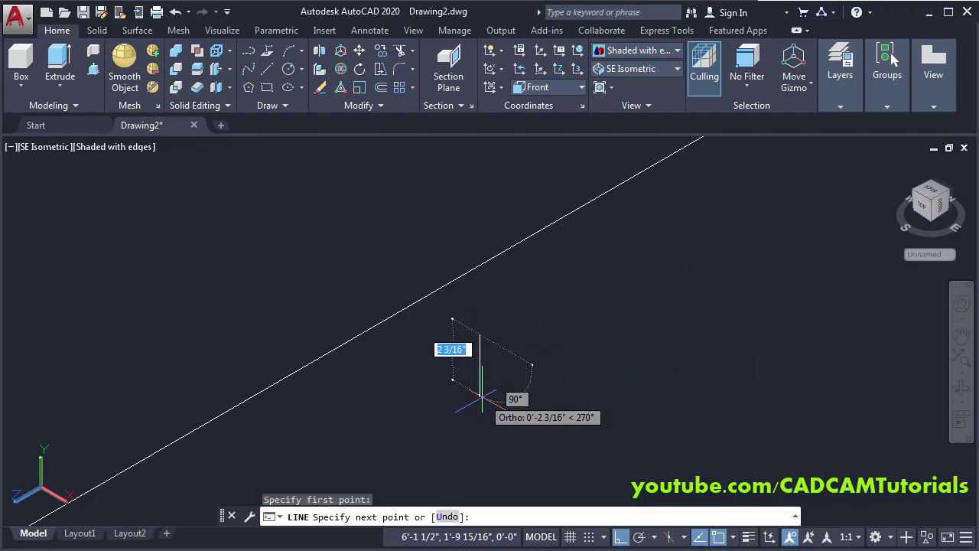
pyautogui.write('3')
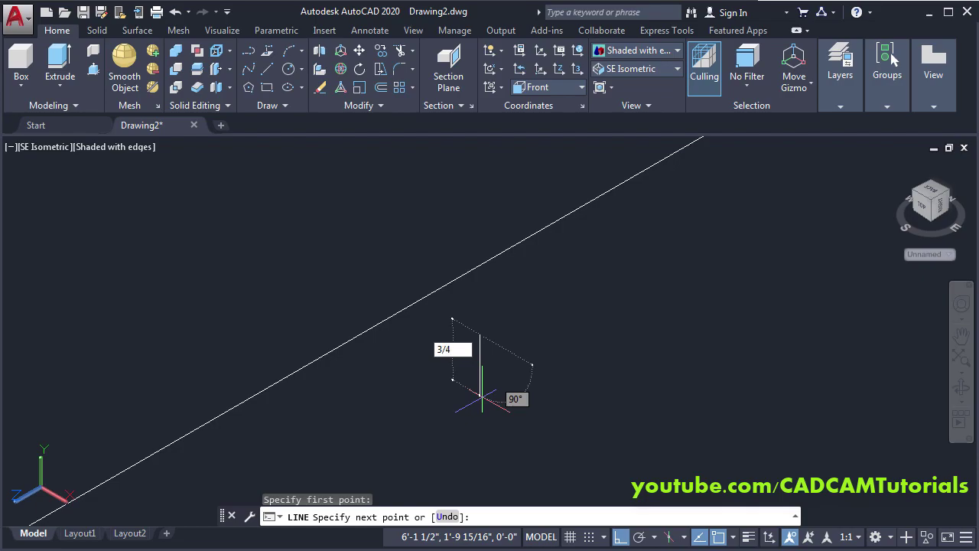
pyautogui.write('/4')
pyautogui.press('Return')
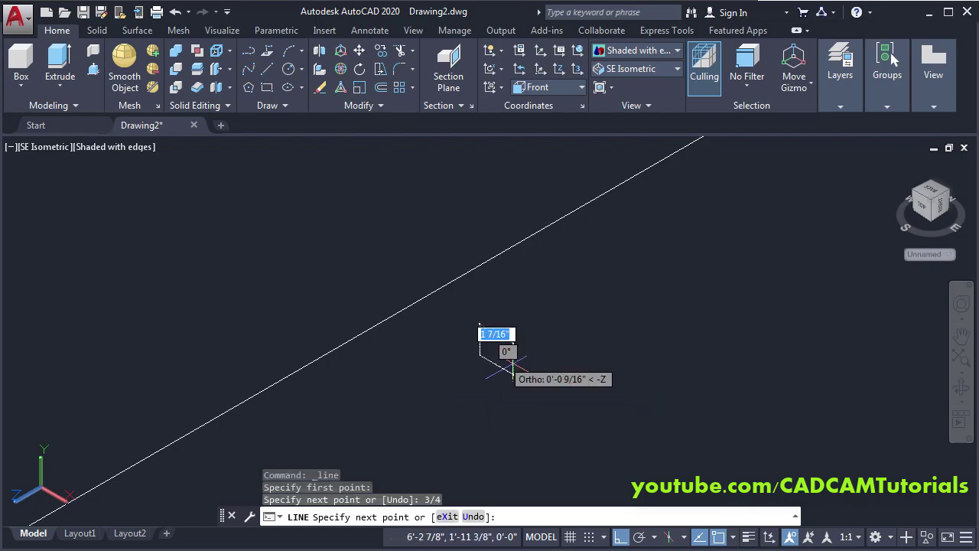
pyautogui.scroll(5, 494, 333)
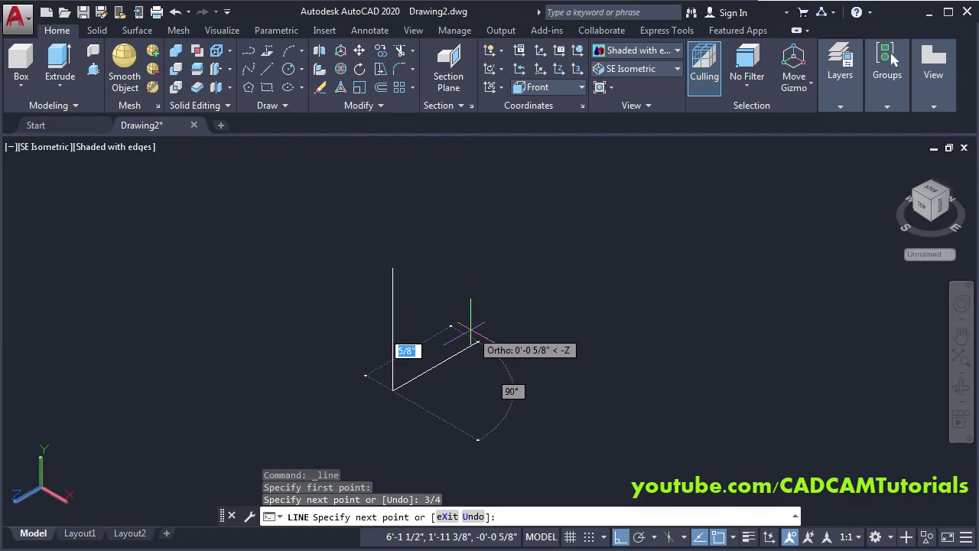
pyautogui.write('1')
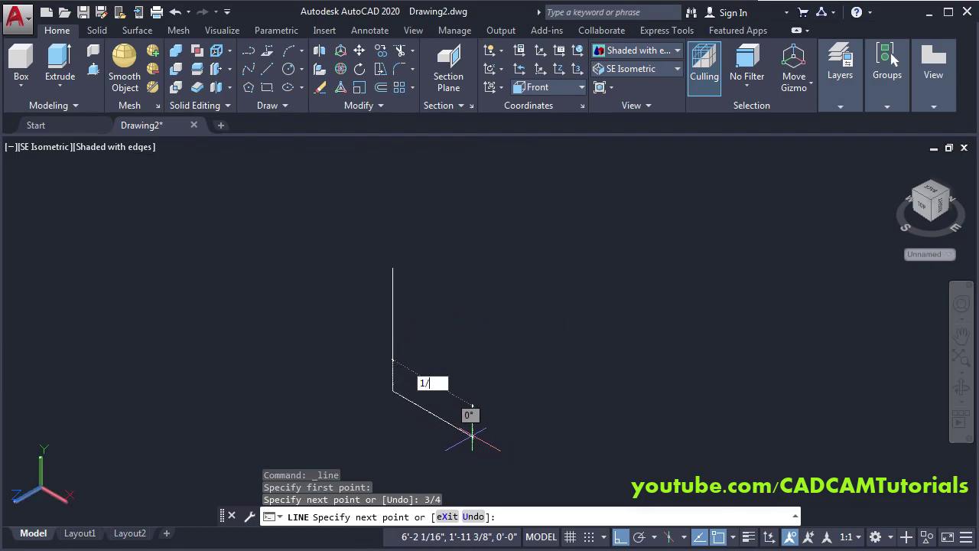
pyautogui.press('Return')
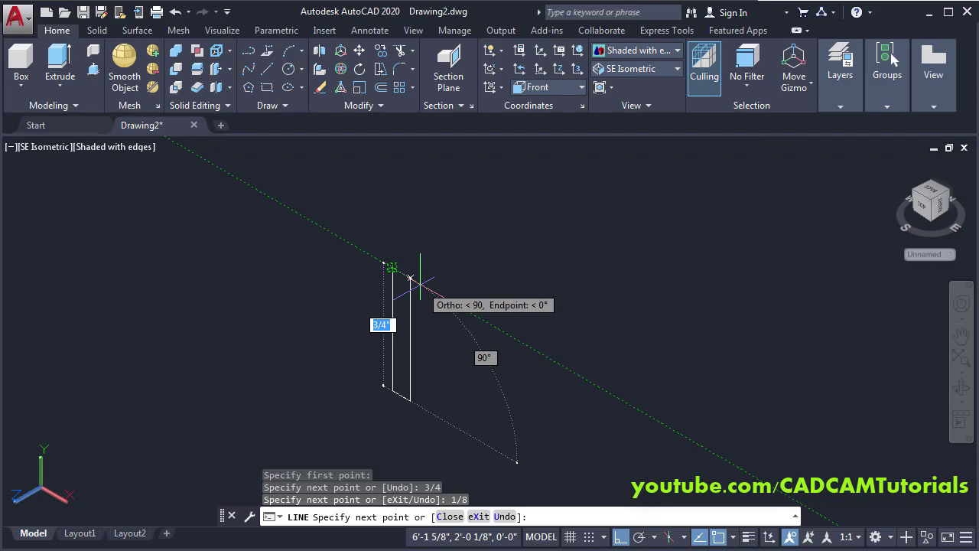
pyautogui.click(410, 278)
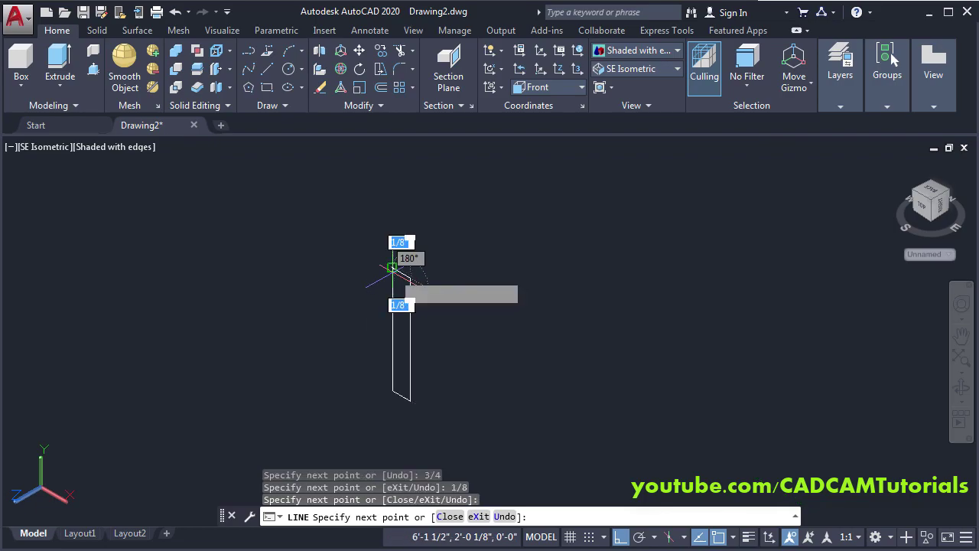
pyautogui.click(393, 267)
pyautogui.press('Return')
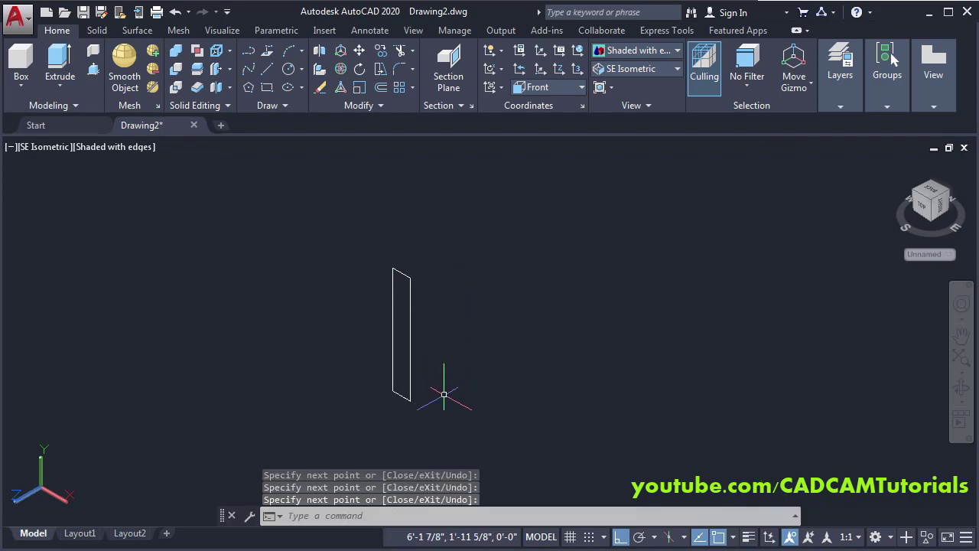
pyautogui.moveTo(444, 396); pyautogui.dragTo(503, 389, button='middle')
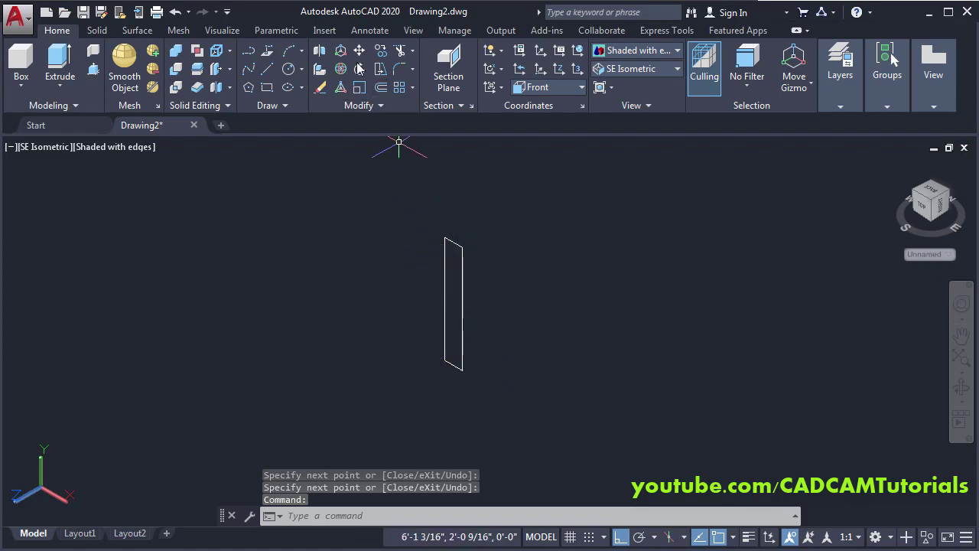
# Draw a three-point arc inside the rectangle between the ends of one long side, passing through the opposite long side's midpoint
pyautogui.click(290, 51)
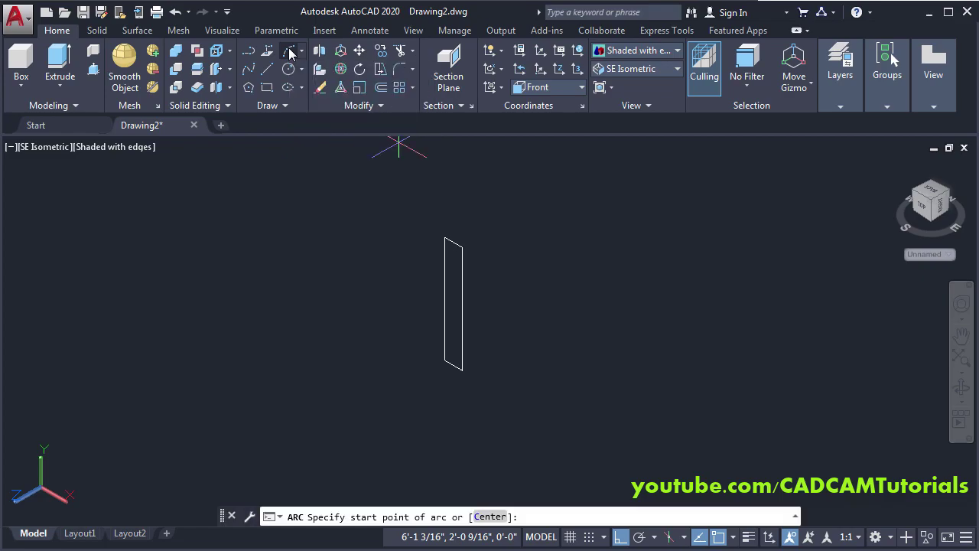
pyautogui.click(444, 359)
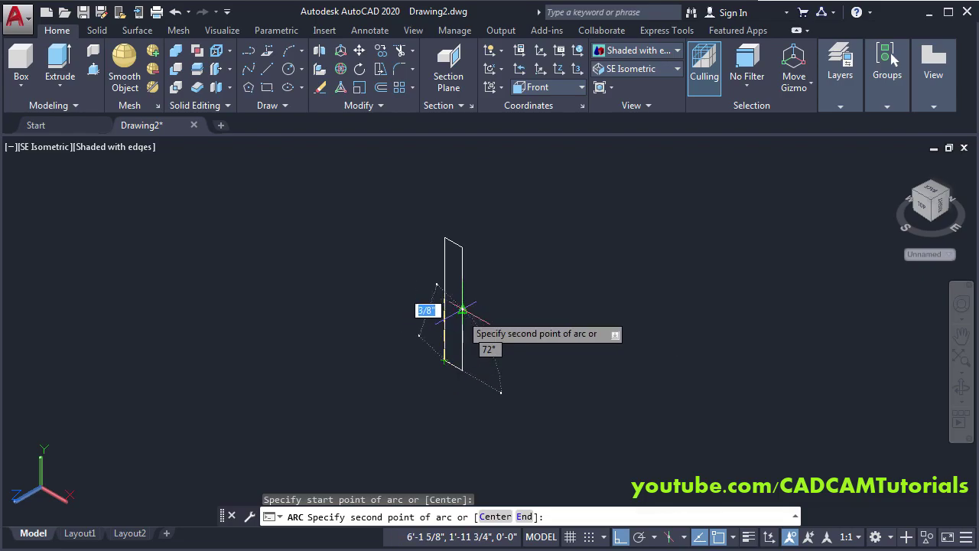
pyautogui.click(462, 309)
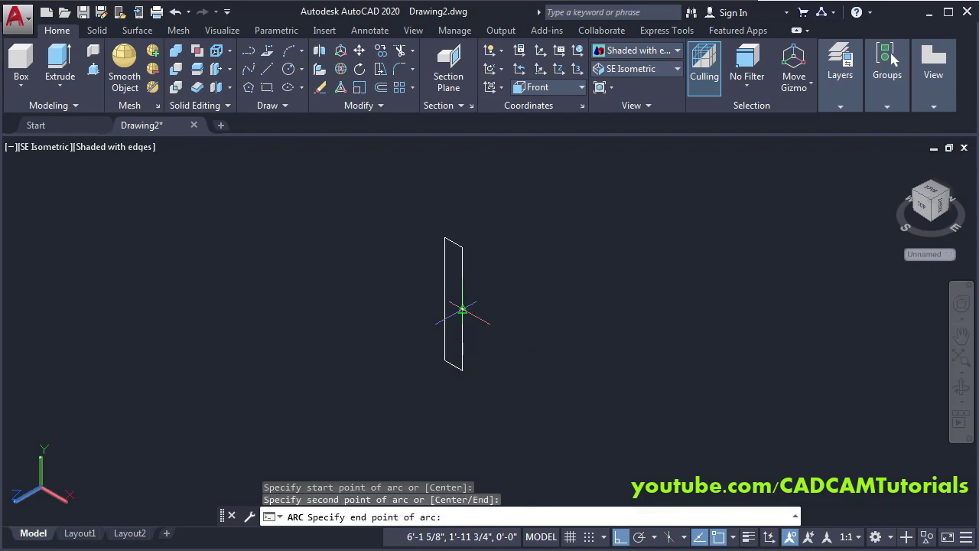
pyautogui.click(443, 238)
pyautogui.moveTo(509, 362); pyautogui.dragTo(475, 372, button='middle')
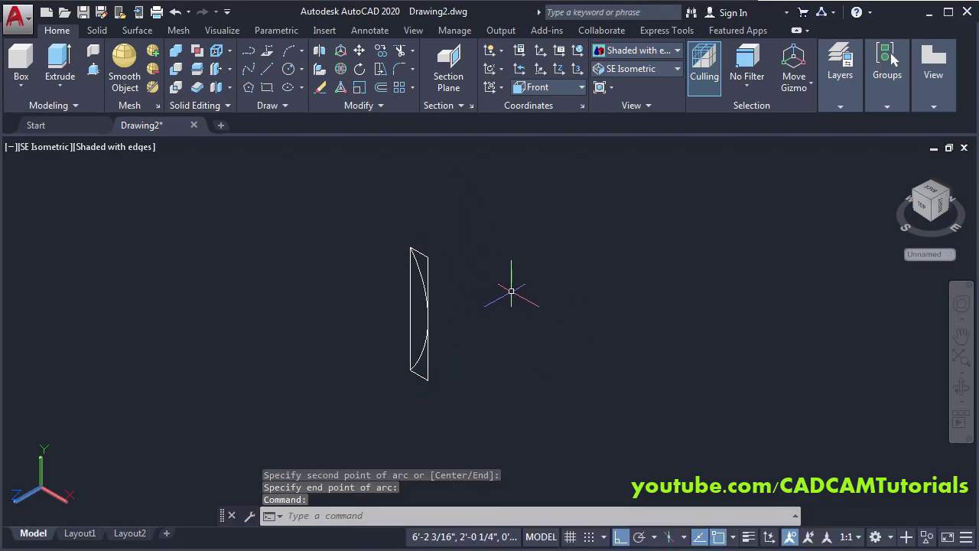
# Erase the rectangle's two short lines and the long line that touches the arc's middle, keeping the arc and its chord
pyautogui.write('E')
pyautogui.press('Return')
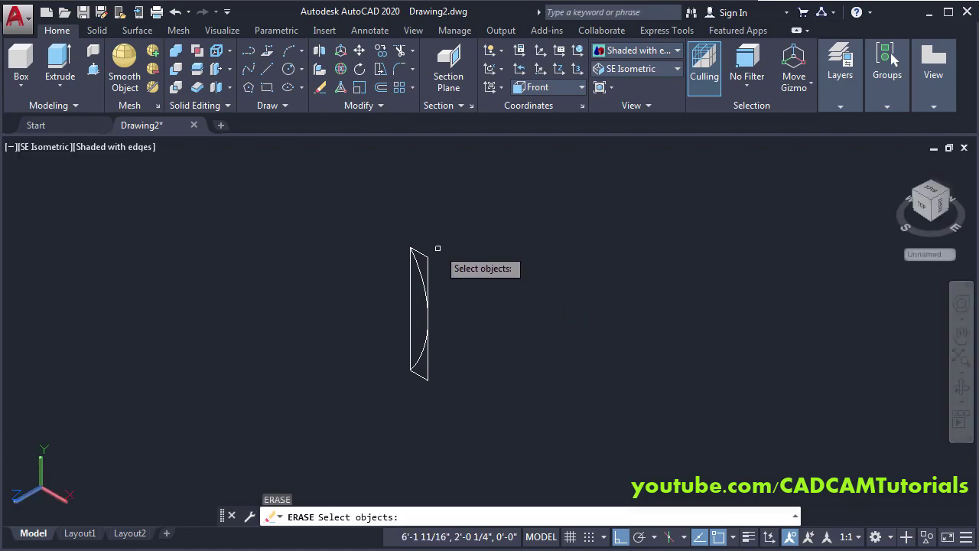
pyautogui.click(437, 248)
pyautogui.click(426, 266)
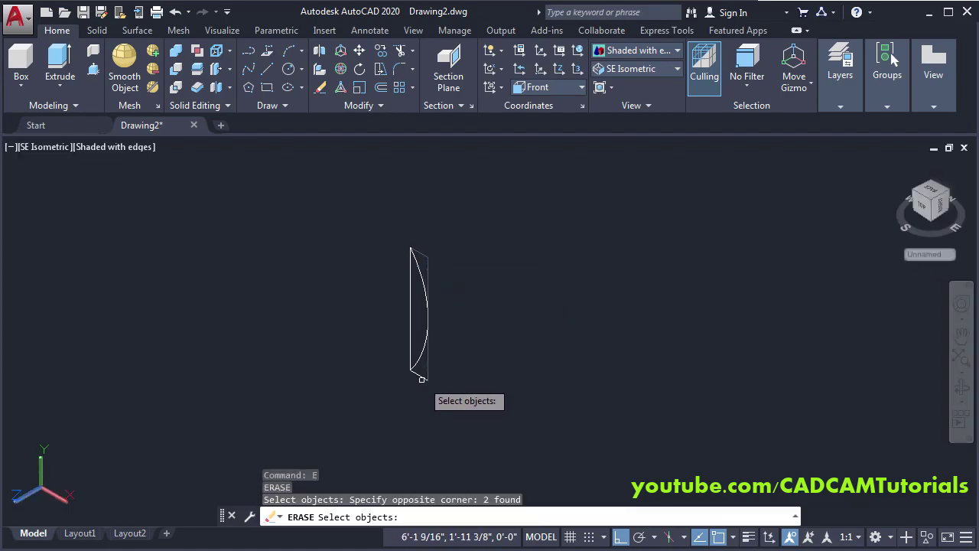
pyautogui.click(421, 374)
pyautogui.press('Return')
pyautogui.moveTo(459, 350); pyautogui.dragTo(513, 358, button='middle')
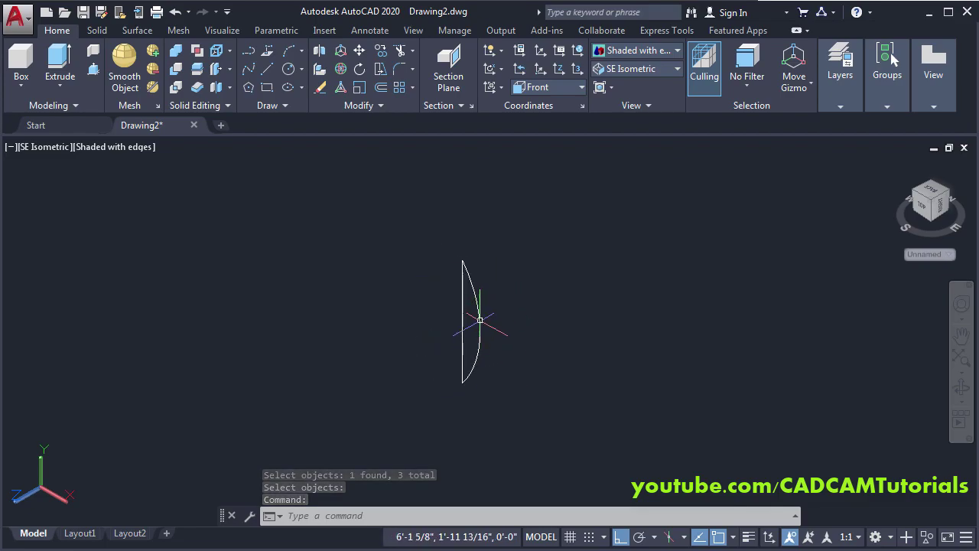
# Join the arc and the remaining vertical line into one closed polyline profile
pyautogui.click(370, 108)
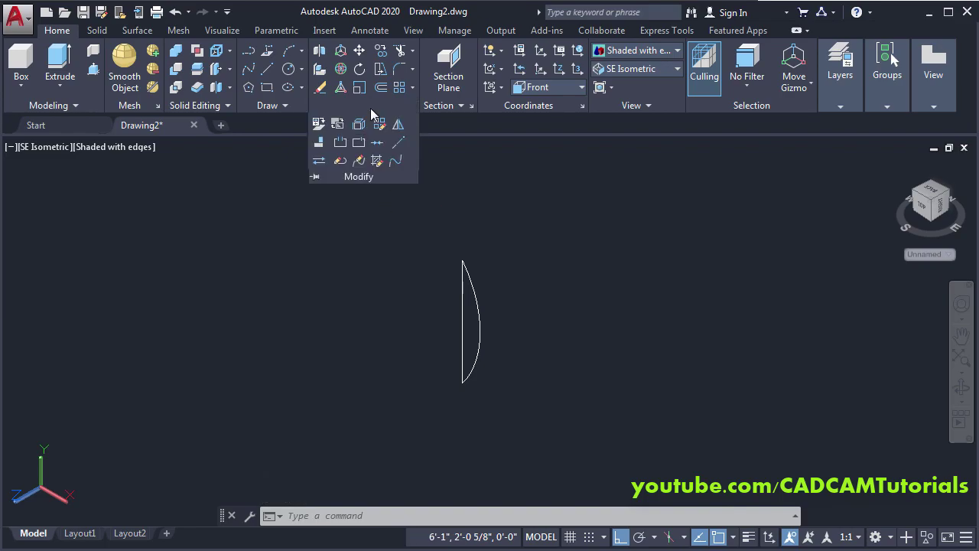
pyautogui.click(377, 149)
pyautogui.click(513, 262)
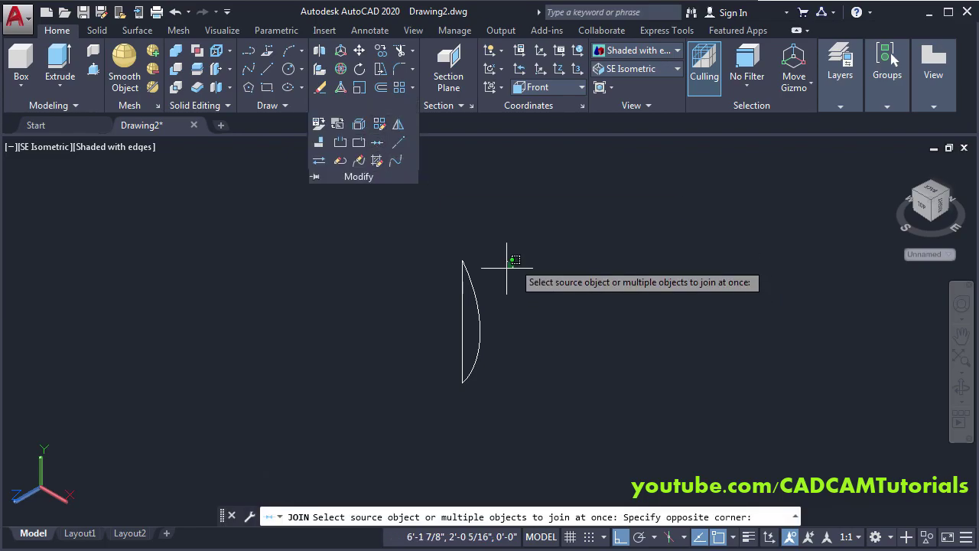
pyautogui.click(419, 357)
pyautogui.press('Return')
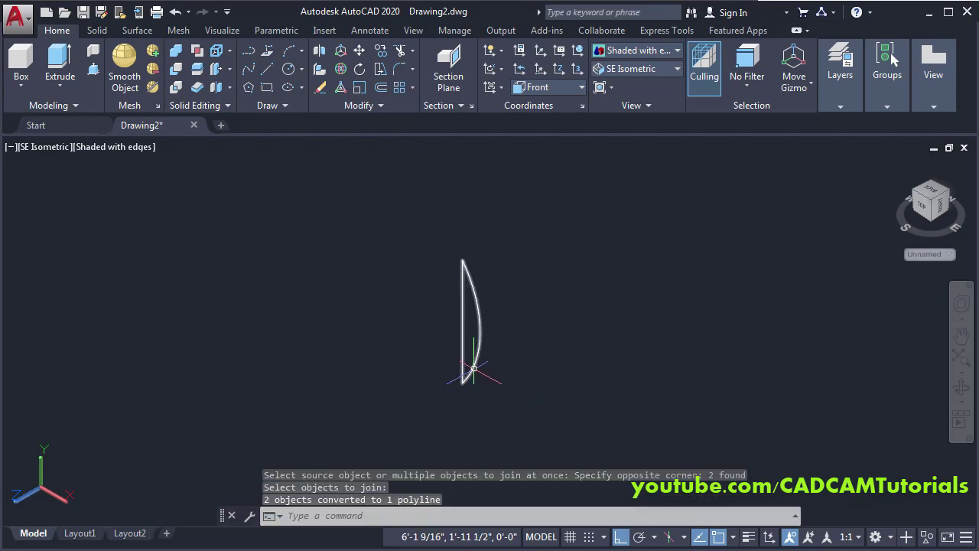
pyautogui.click(474, 369)
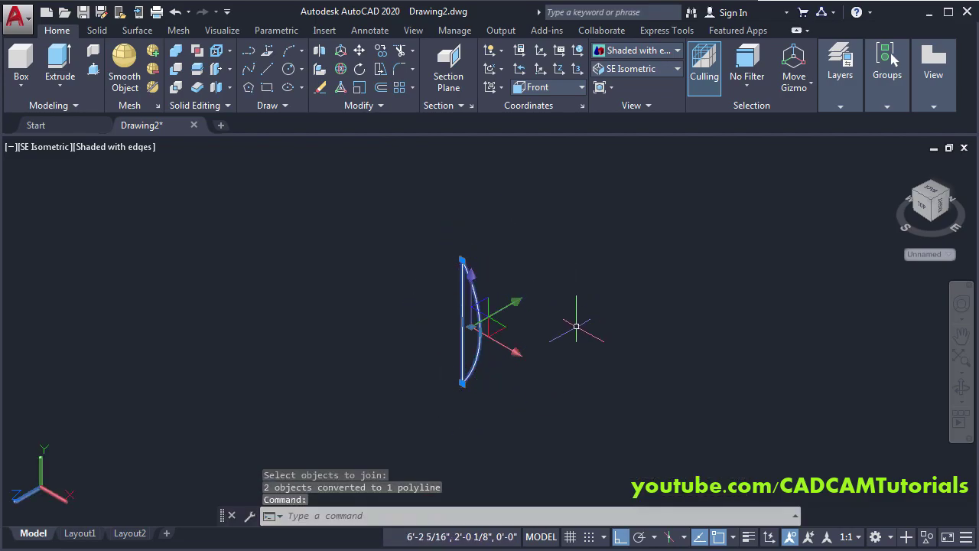
pyautogui.press('Escape')
# Move the profile by the midpoint of its straight side onto the midpoint of the copied outline's front long line
pyautogui.scroll(-3, 566, 344)
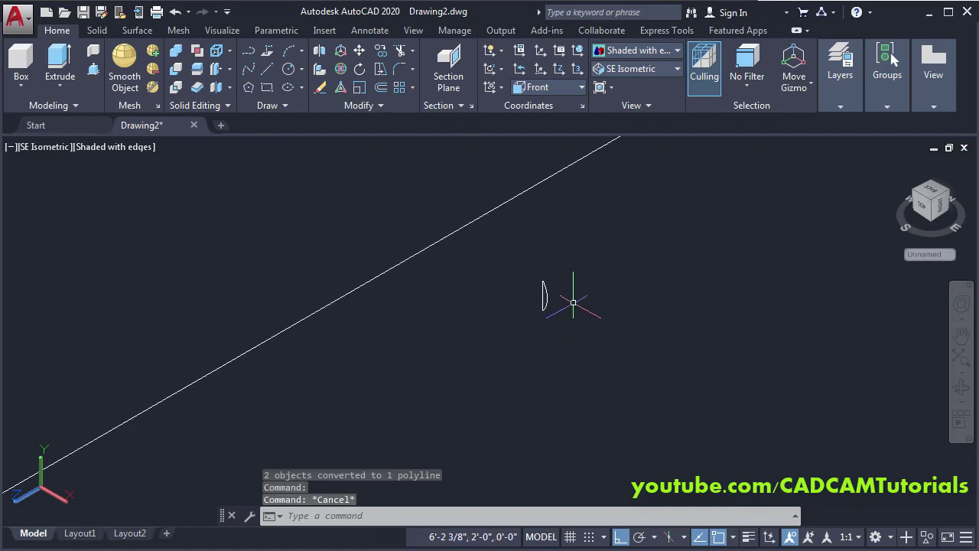
pyautogui.moveTo(573, 297); pyautogui.dragTo(613, 375, button='middle')
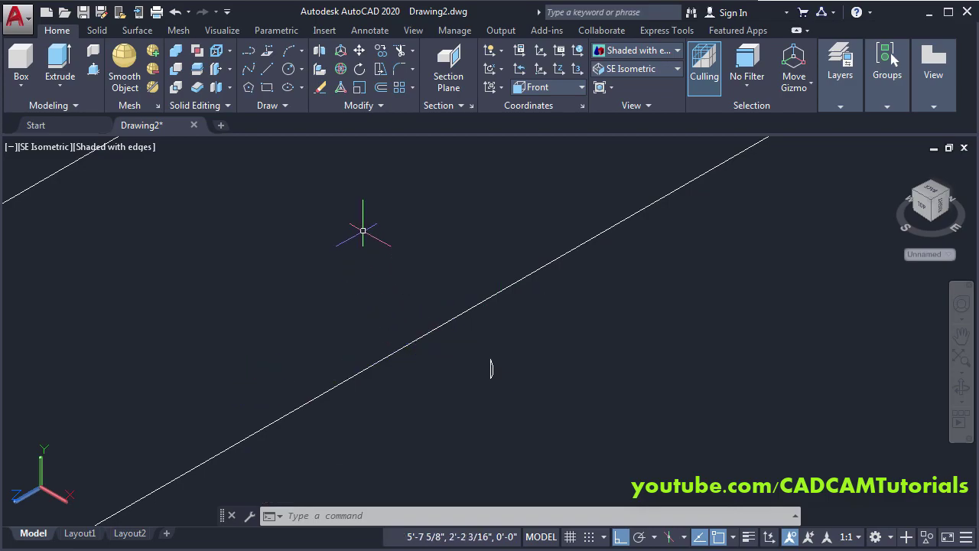
pyautogui.click(358, 52)
pyautogui.click(490, 369)
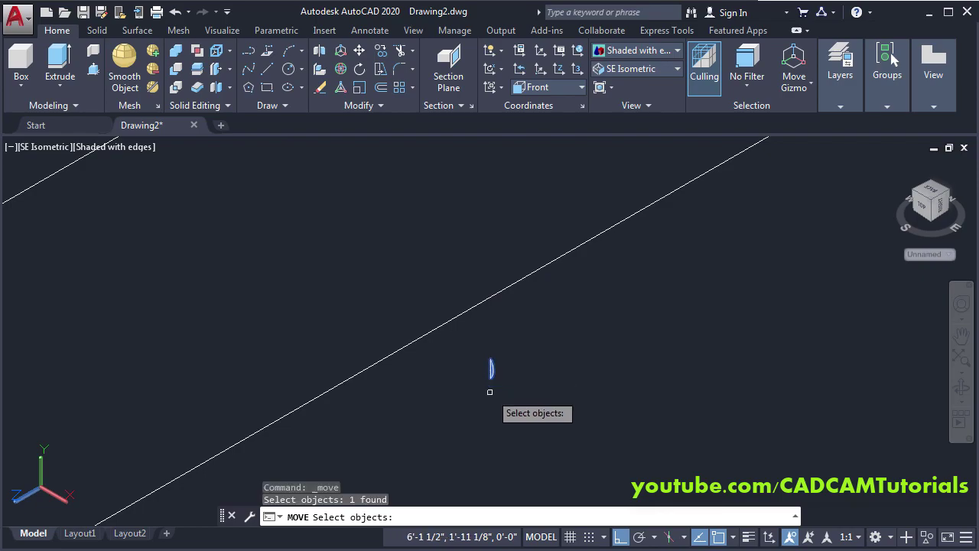
pyautogui.press('Return')
pyautogui.scroll(5, 463, 376)
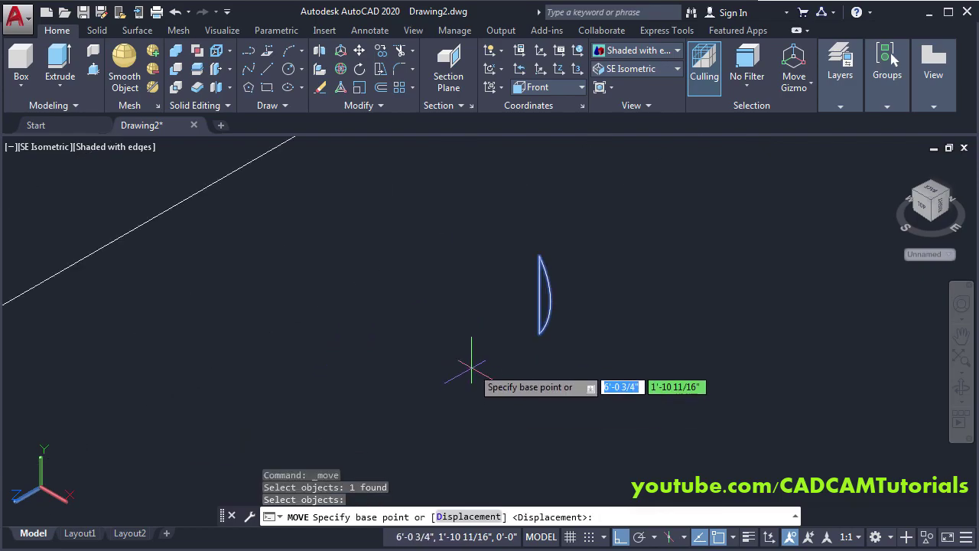
pyautogui.click(540, 296)
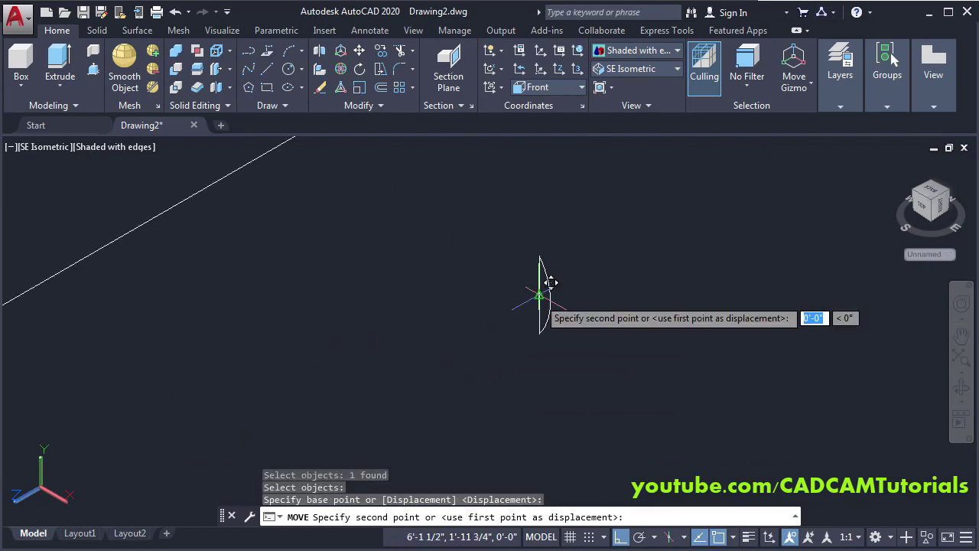
pyautogui.scroll(-3, 463, 268)
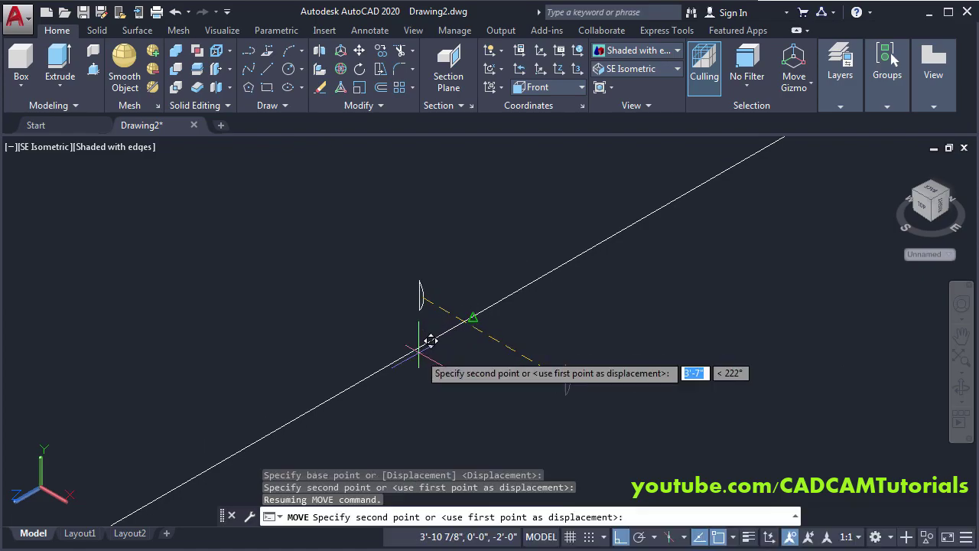
pyautogui.click(473, 317)
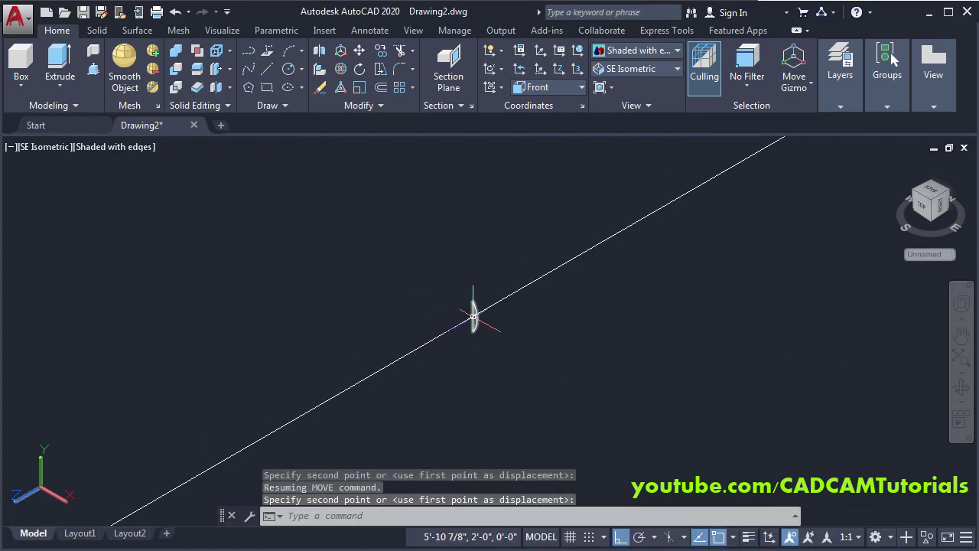
pyautogui.scroll(5, 497, 336)
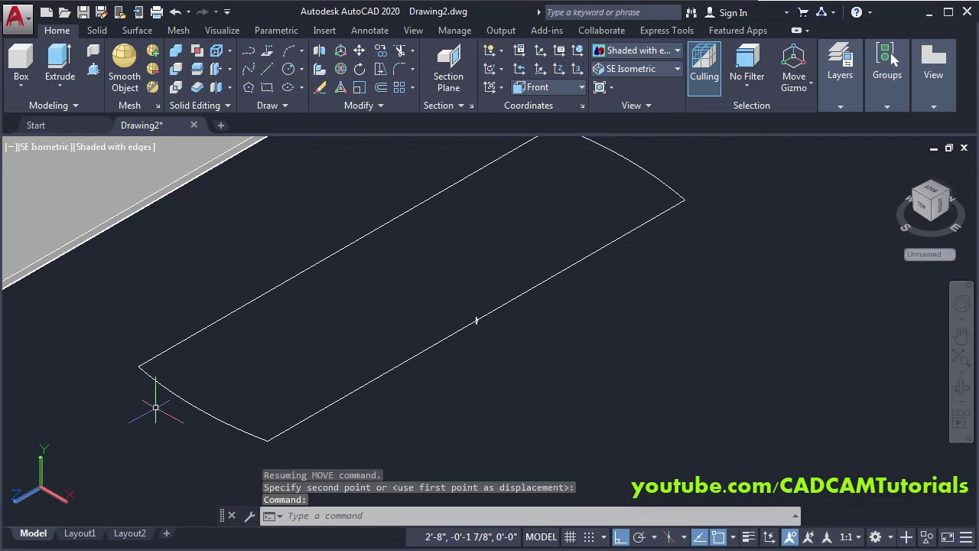
# Sweep the arc-shaped profile as a solid along the copied tabletop outline
pyautogui.click(61, 88)
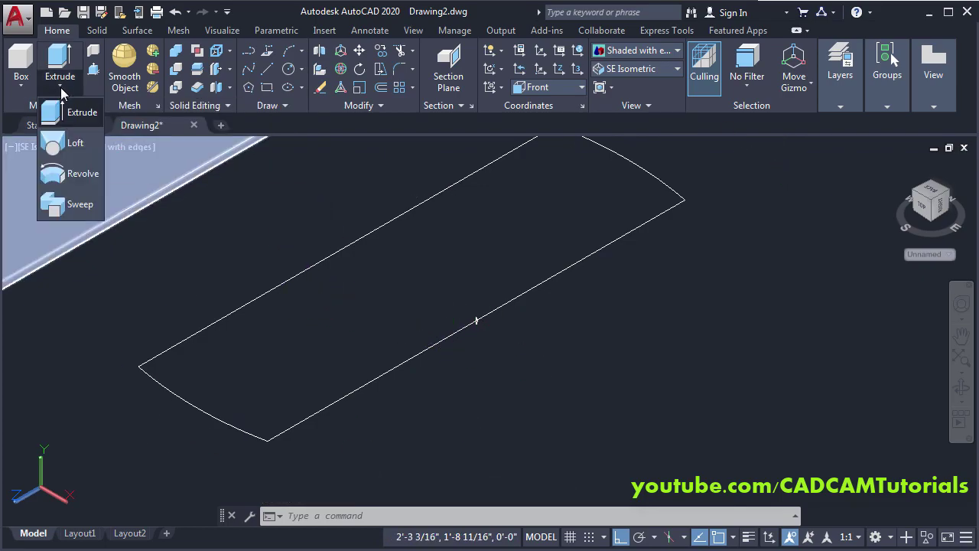
pyautogui.click(69, 211)
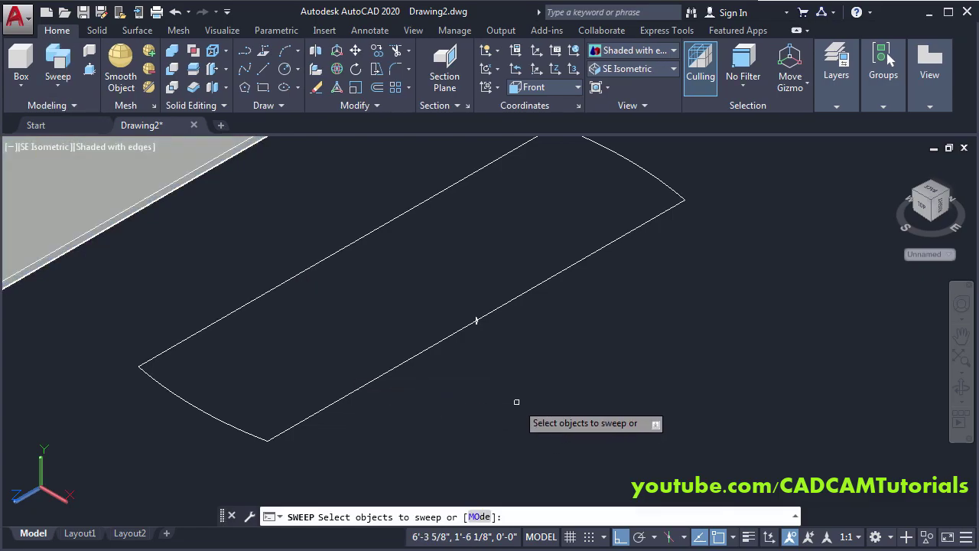
pyautogui.scroll(4, 490, 336)
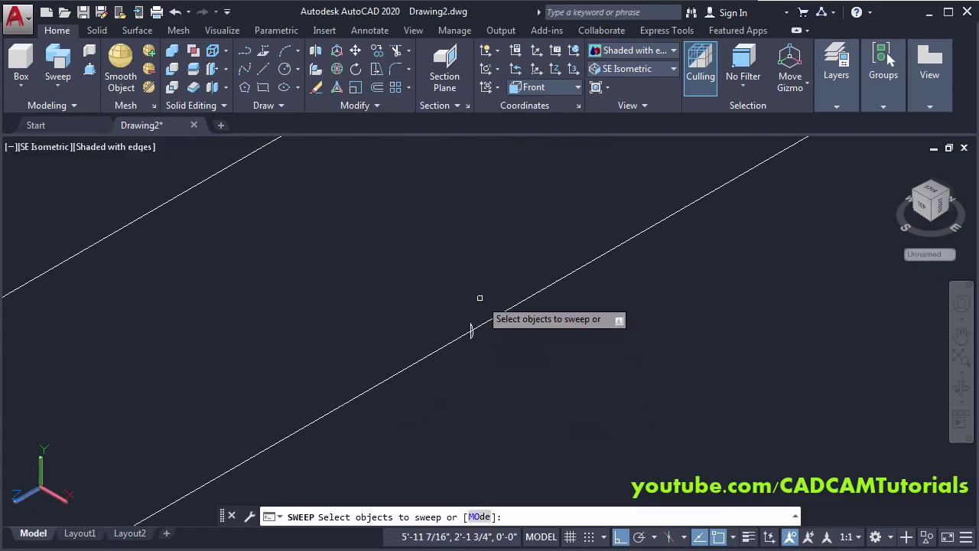
pyautogui.click(461, 350)
pyautogui.press('Return')
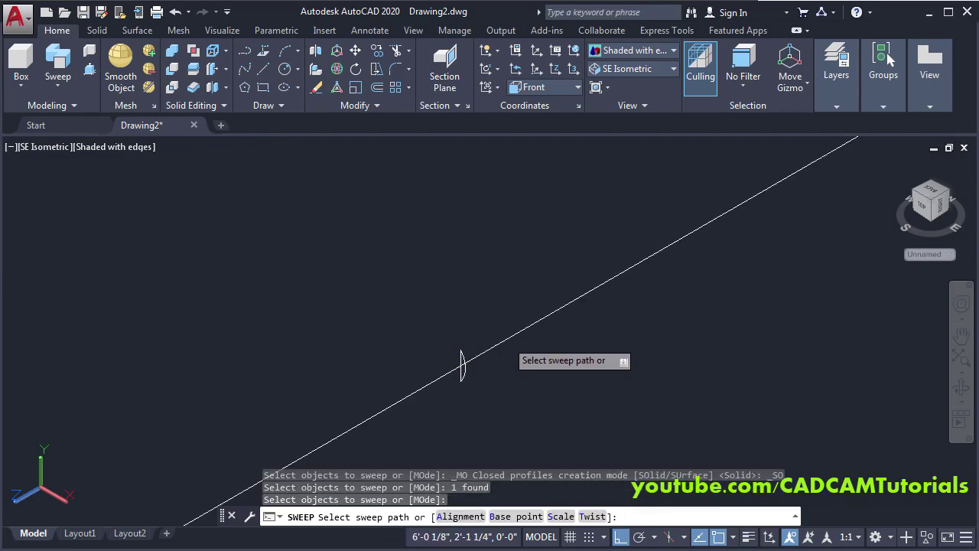
pyautogui.click(462, 366)
pyautogui.scroll(-3, 699, 273)
pyautogui.scroll(4, 536, 367)
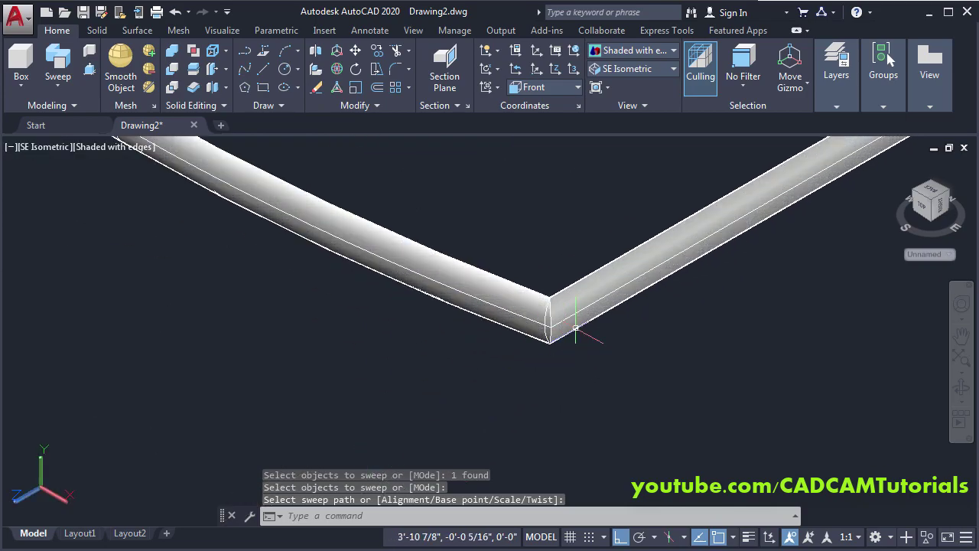
pyautogui.scroll(-2, 602, 448)
pyautogui.scroll(-1, 481, 379)
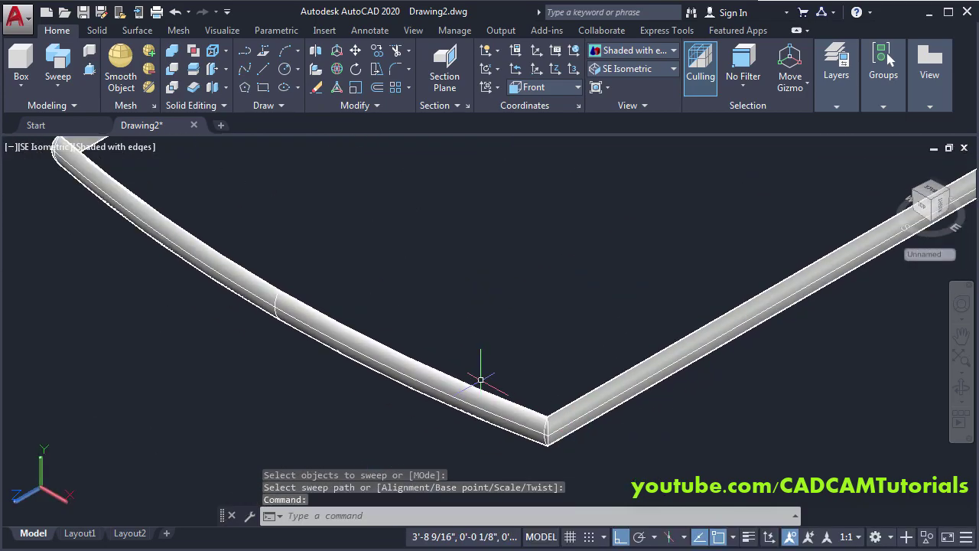
pyautogui.scroll(-4, 480, 379)
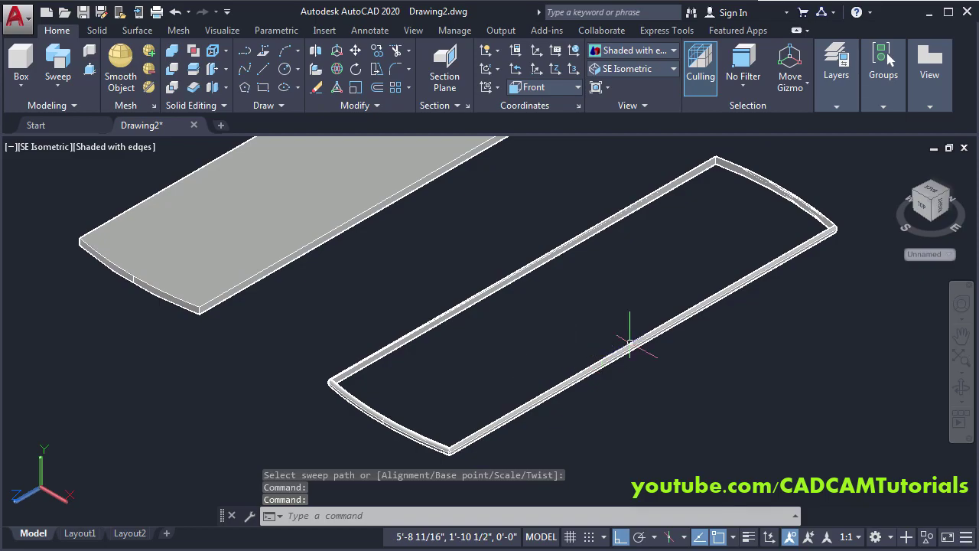
pyautogui.moveTo(630, 342); pyautogui.dragTo(534, 395, button='middle')
# Move the swept edge band from the midpoint of its upper front inner edge to the midpoint of the tabletop's upper front edge
pyautogui.click(300, 234)
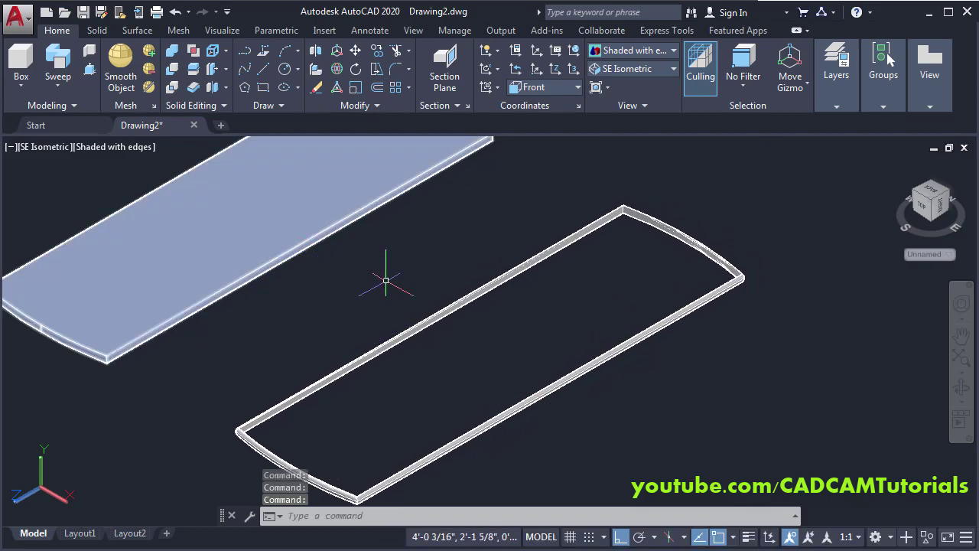
pyautogui.press('Escape')
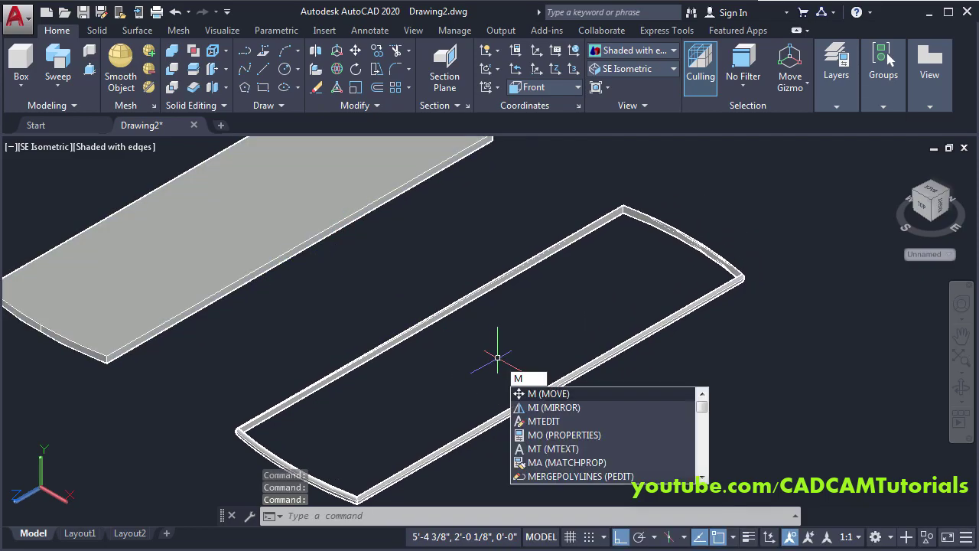
pyautogui.press('Return')
pyautogui.click(504, 418)
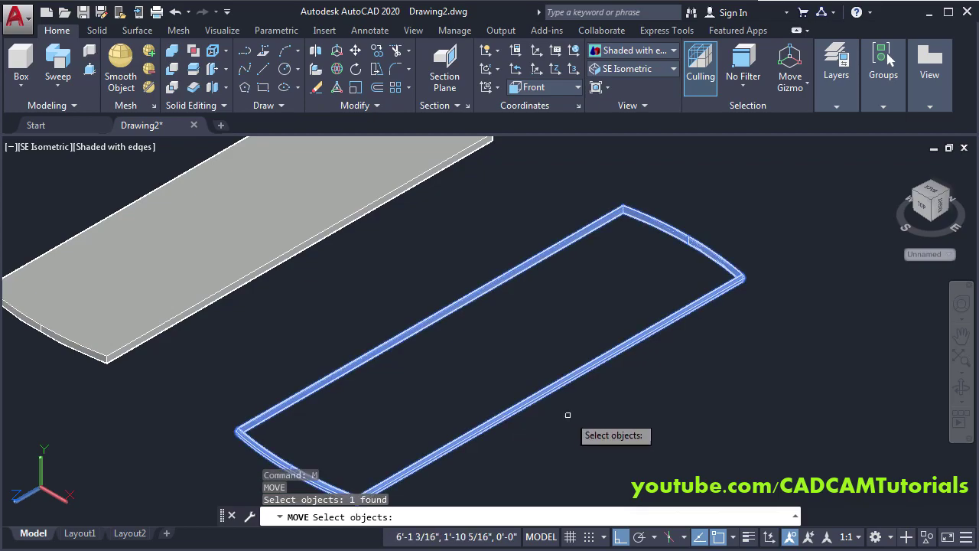
pyautogui.press('Return')
pyautogui.scroll(7, 557, 359)
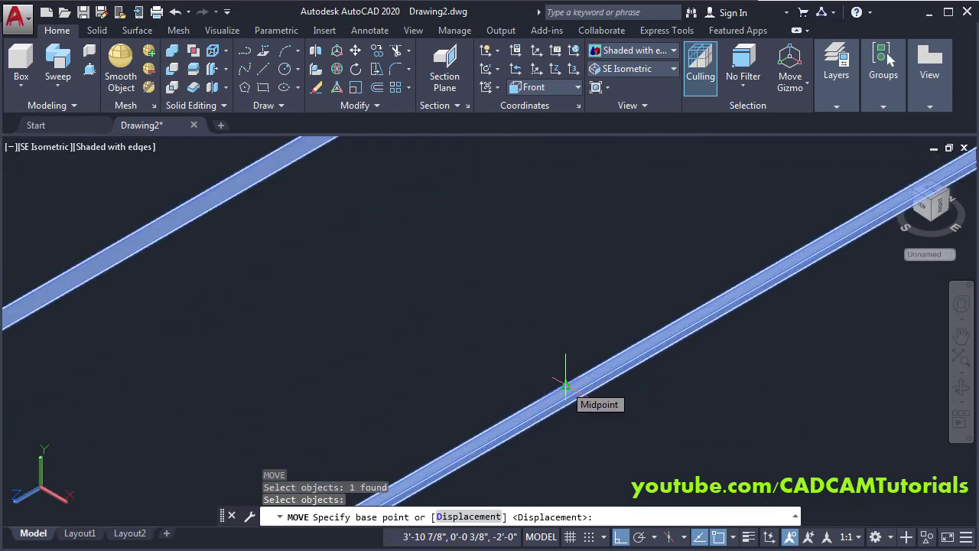
pyautogui.click(566, 388)
pyautogui.scroll(-5, 485, 306)
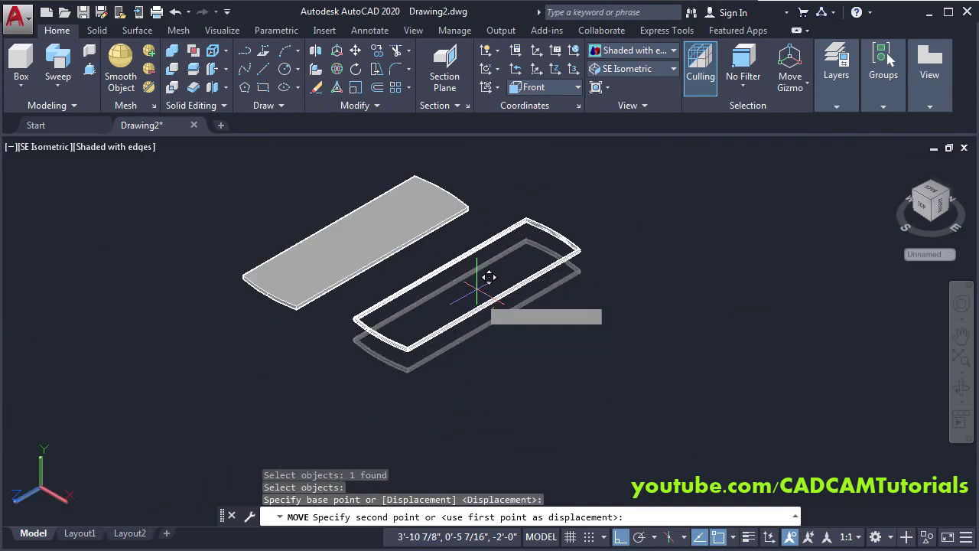
pyautogui.scroll(8, 452, 334)
pyautogui.scroll(-3, 439, 338)
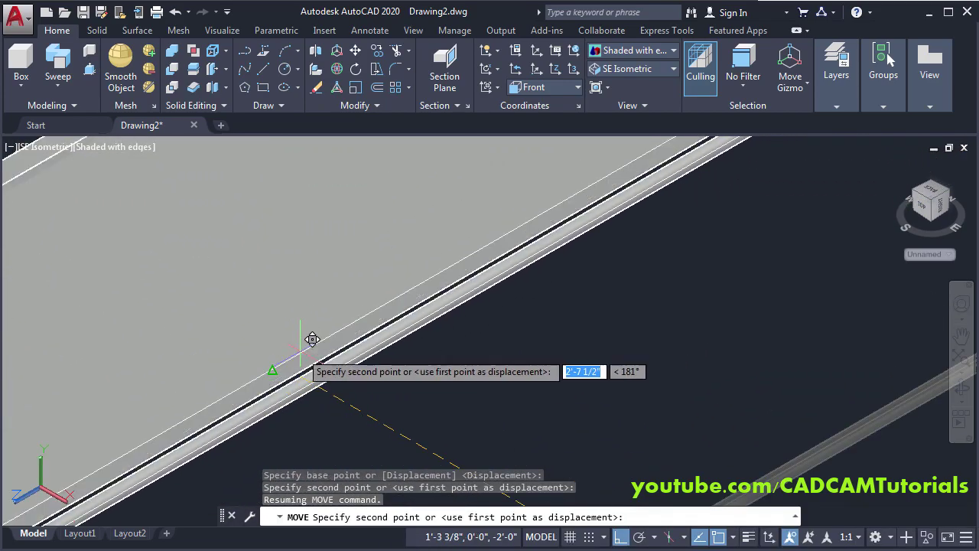
pyautogui.click(272, 370)
pyautogui.scroll(-5, 448, 350)
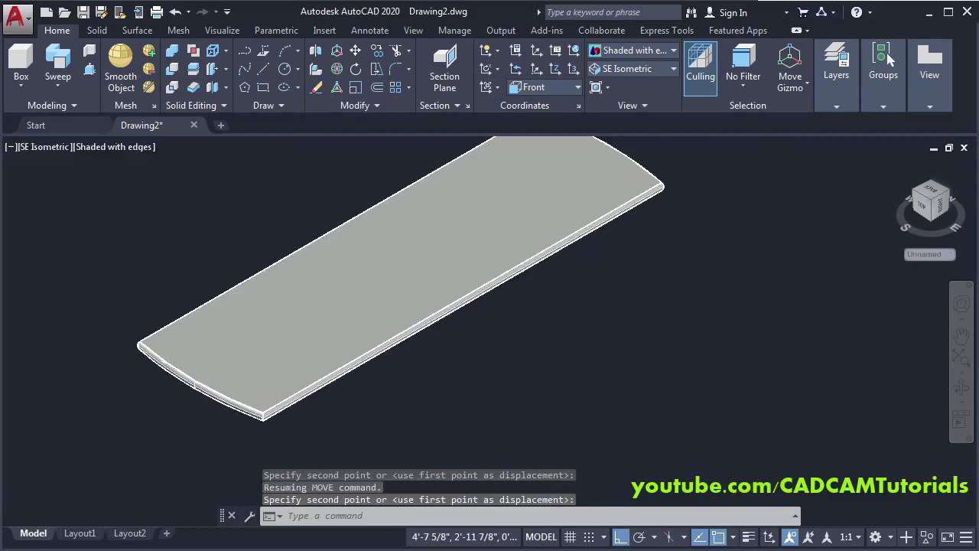
pyautogui.scroll(4, 397, 318)
pyautogui.scroll(3, 396, 318)
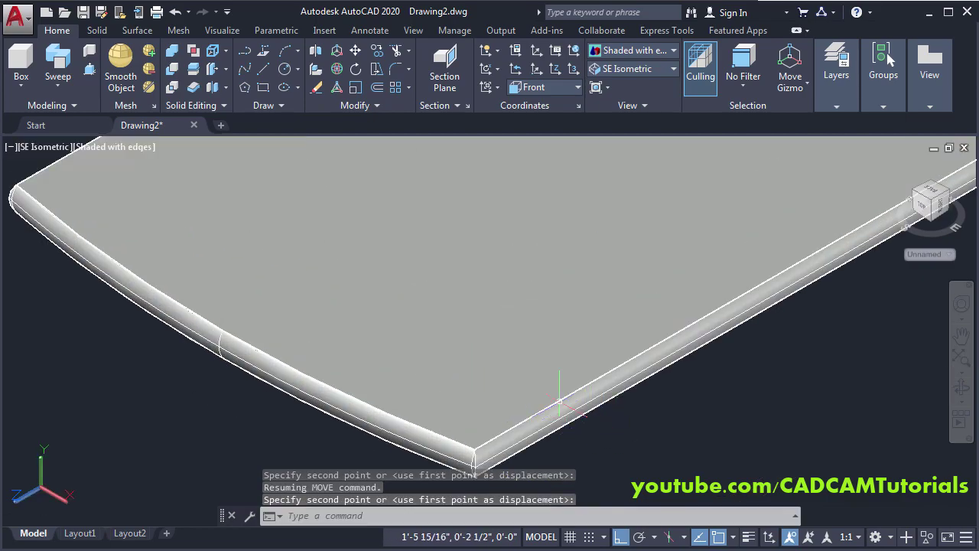
pyautogui.scroll(-6, 559, 399)
pyautogui.click(486, 356)
pyautogui.moveTo(486, 356); pyautogui.dragTo(366, 301, button='middle')
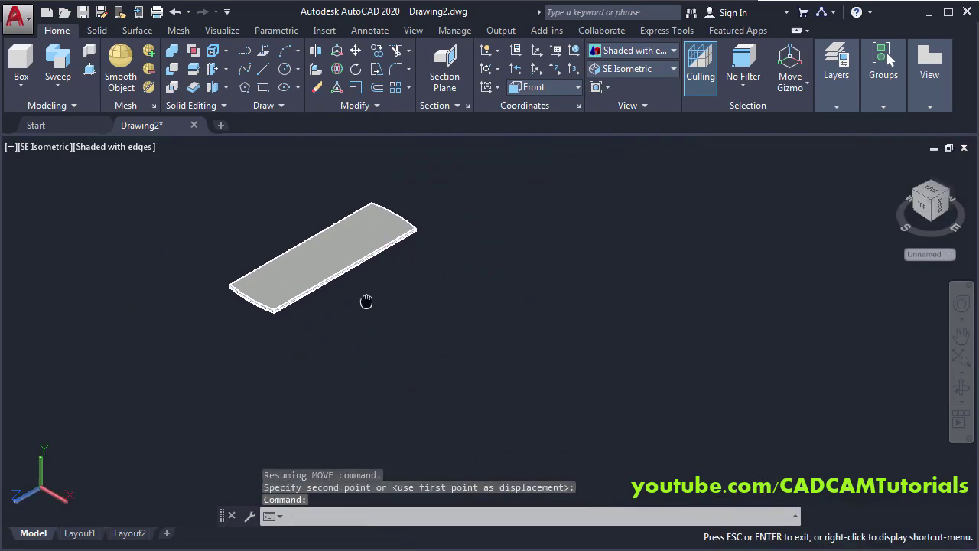
# Check the reference PDF and set the coordinate system to Top
pyautogui.hotkey('alt', 'Tab')
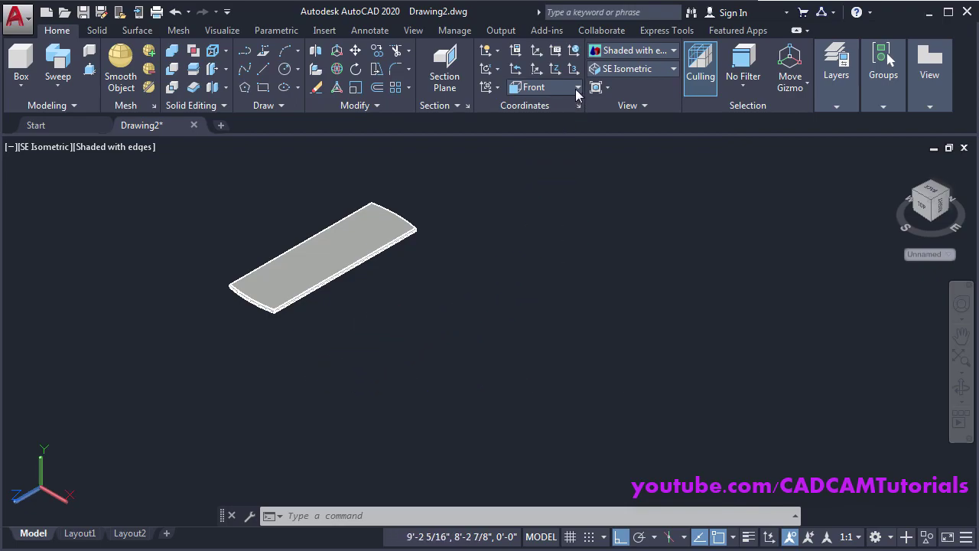
pyautogui.click(576, 88)
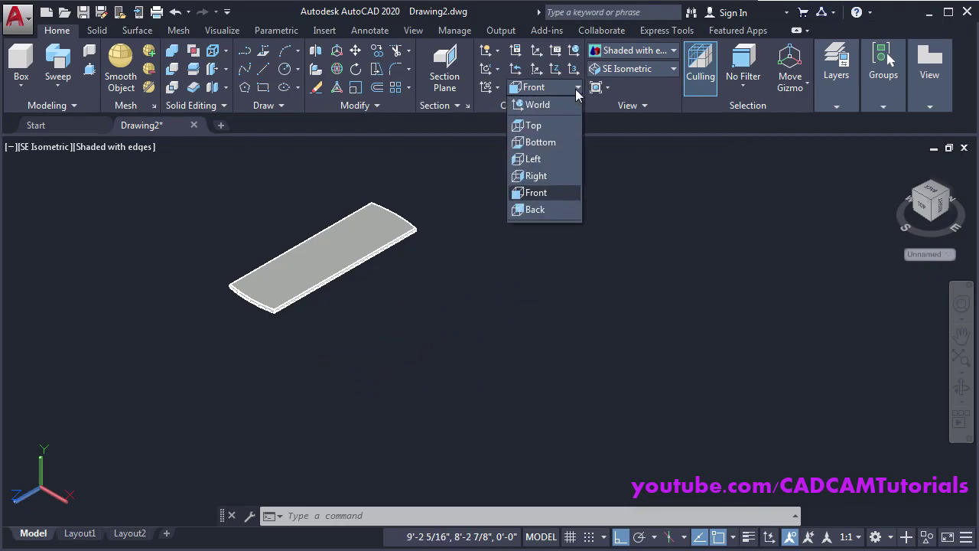
pyautogui.click(535, 126)
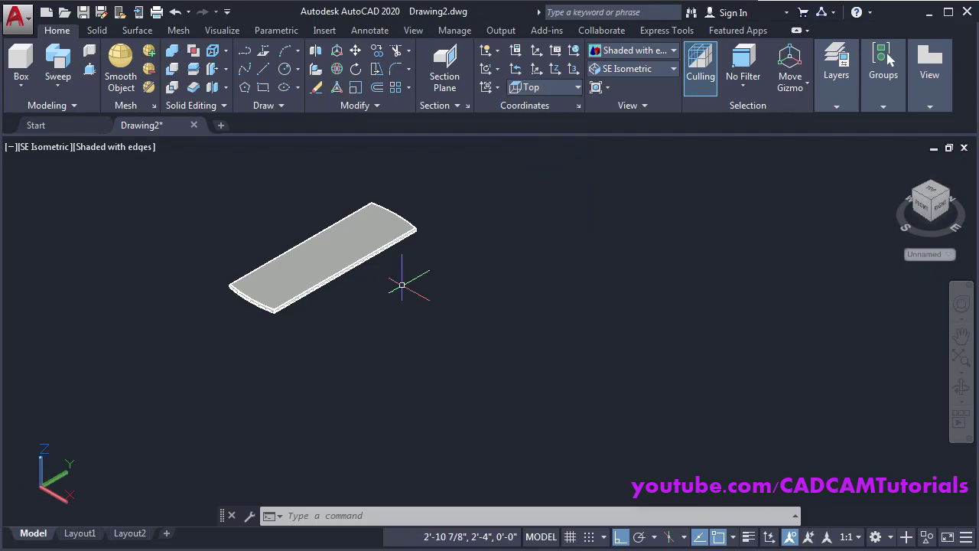
# Draw a 1-3/4 by 1-3/4 inch rectangle in the empty space beside the tabletop for the leg's upper block
pyautogui.click(264, 91)
pyautogui.click(376, 359)
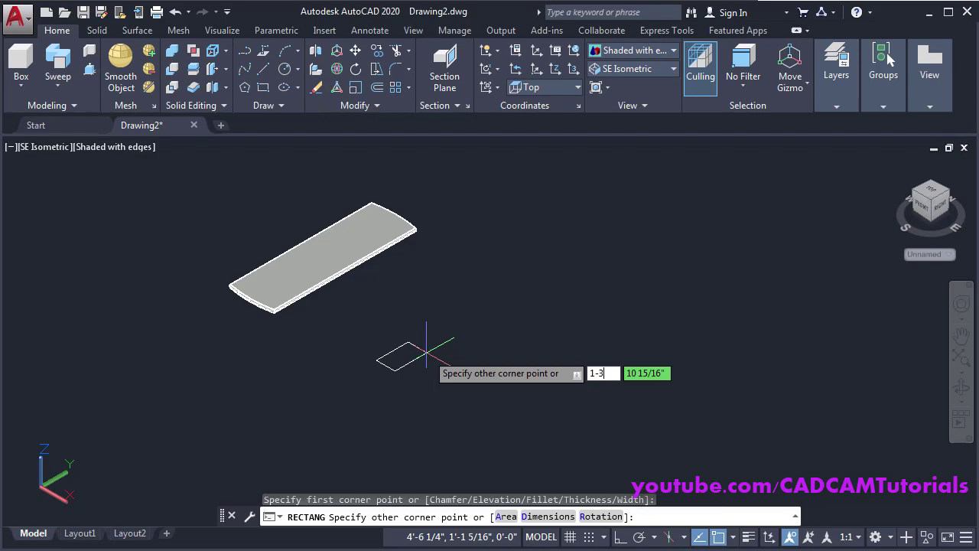
pyautogui.write('1-3/4')
pyautogui.press('Tab')
pyautogui.write('1')
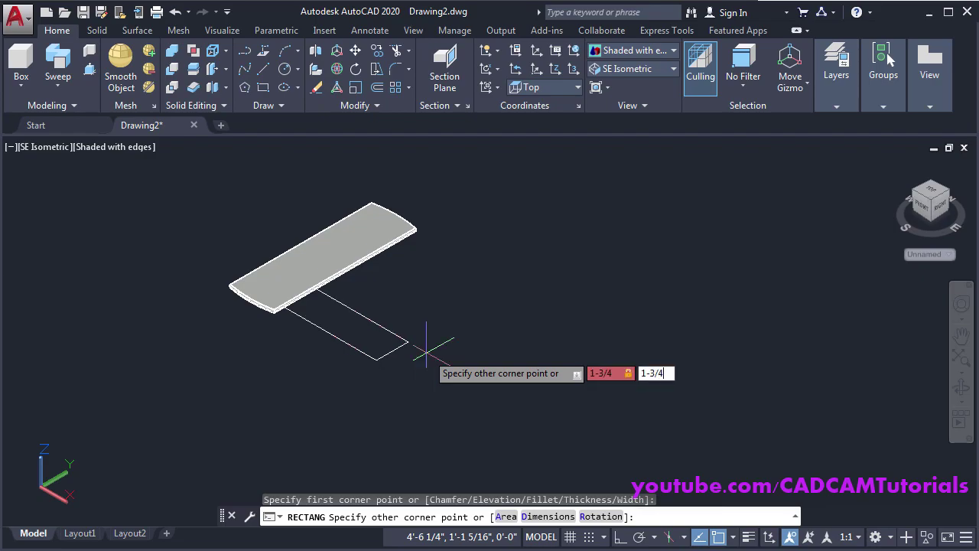
pyautogui.press('Return')
# Presspull the square area 4 inches downward into a solid leg block
pyautogui.scroll(8, 383, 393)
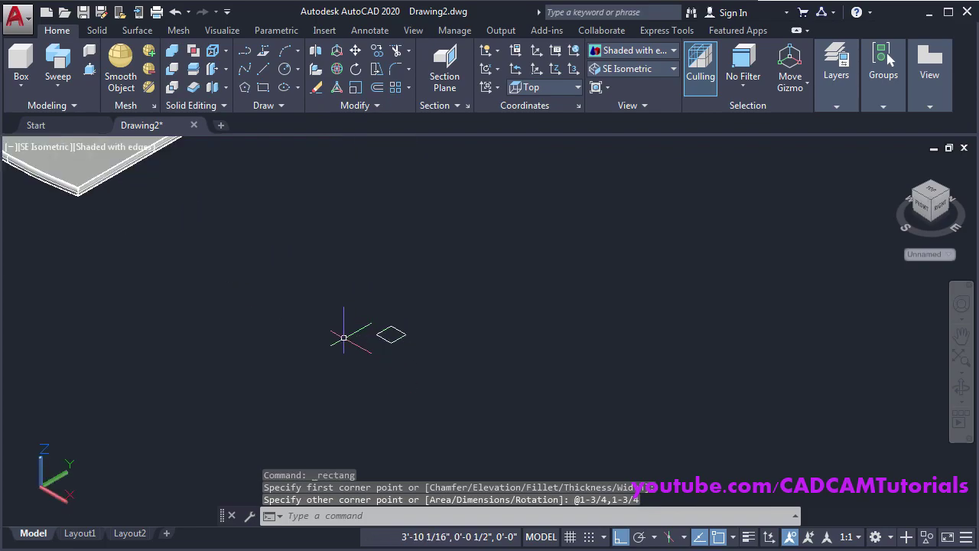
pyautogui.moveTo(494, 321); pyautogui.dragTo(528, 326, button='middle')
pyautogui.scroll(3, 528, 326)
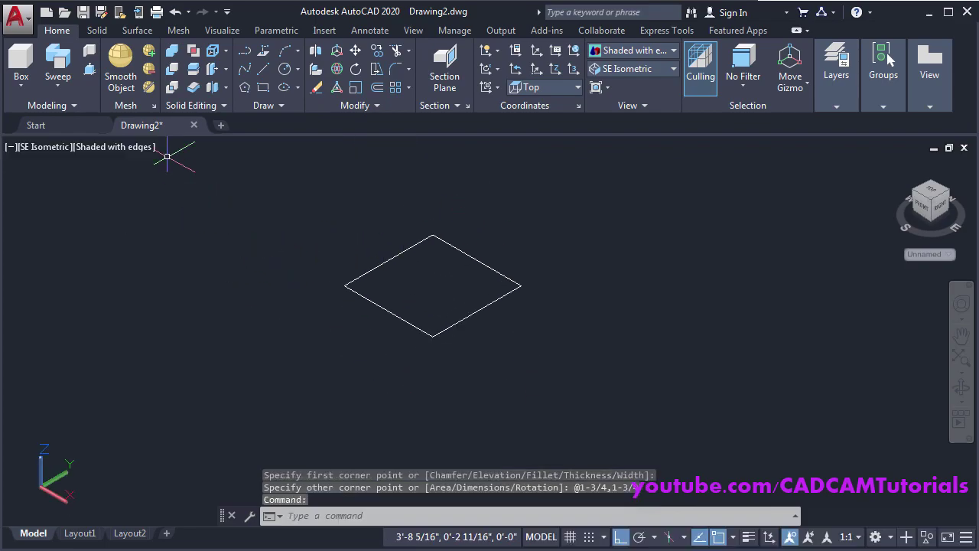
pyautogui.click(90, 71)
pyautogui.click(417, 289)
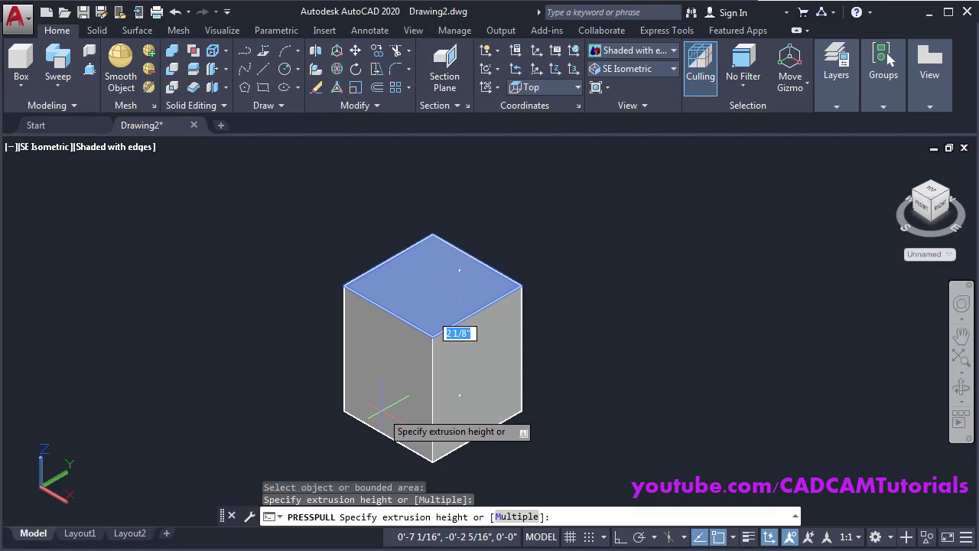
pyautogui.press('Return')
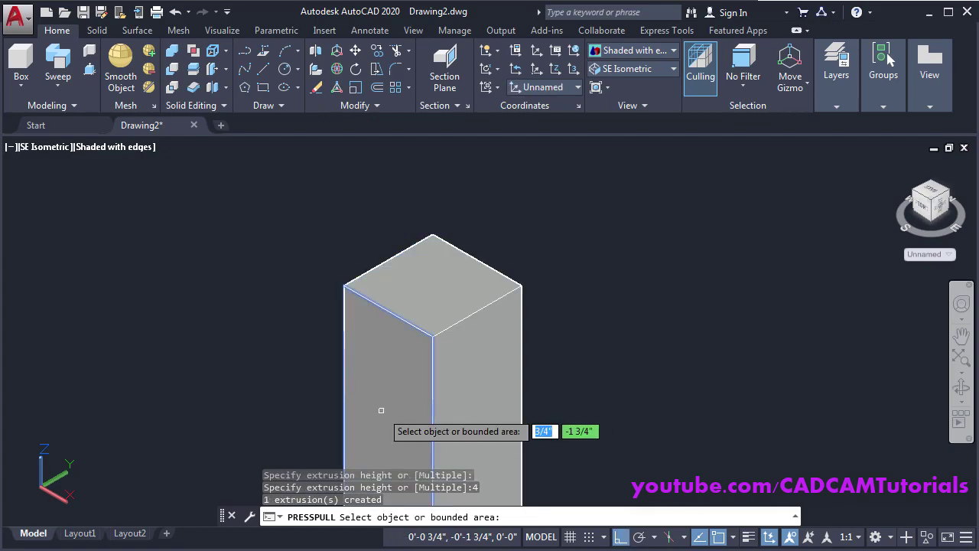
pyautogui.scroll(-4, 380, 406)
pyautogui.moveTo(286, 306); pyautogui.dragTo(387, 318, button='middle')
pyautogui.press('Return')
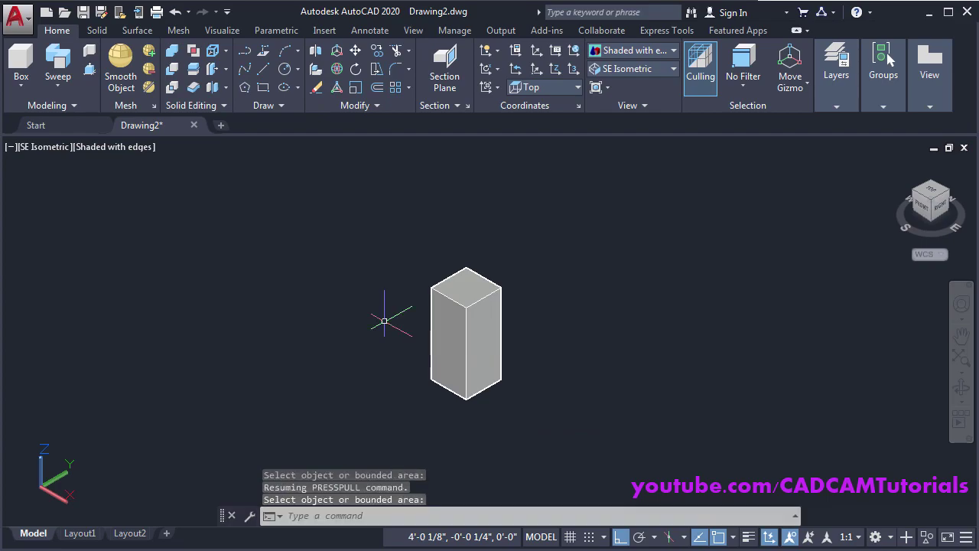
# Consult the leg details in the reference PDF and switch the model's visual style to 2D Wireframe
pyautogui.hotkey('alt', 'Tab')
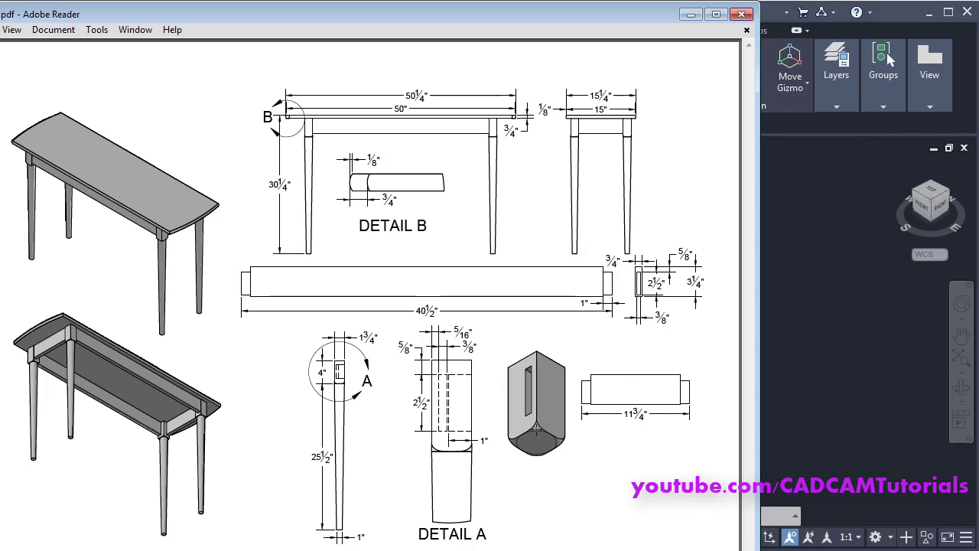
pyautogui.hotkey('alt', 'Tab')
pyautogui.scroll(3, 466, 403)
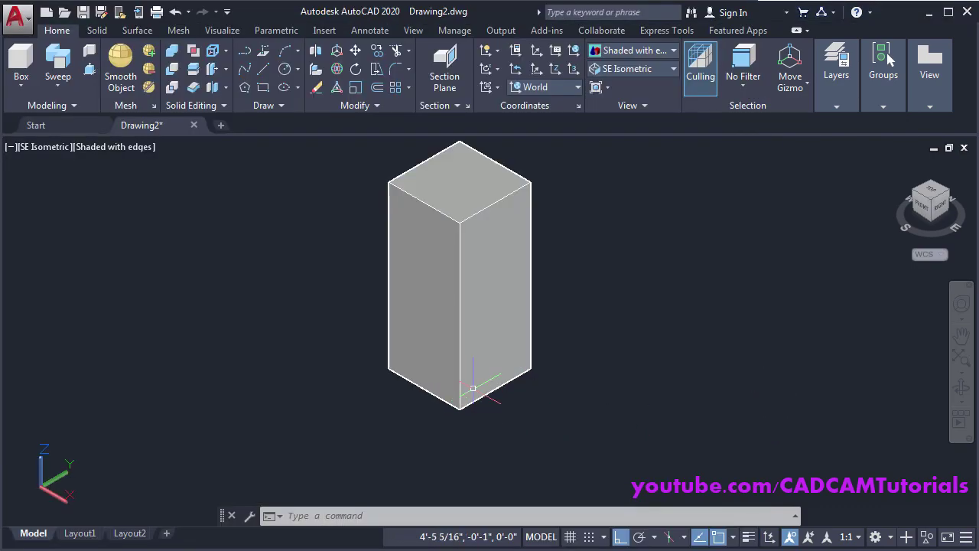
pyautogui.moveTo(470, 394); pyautogui.dragTo(621, 337, button='middle')
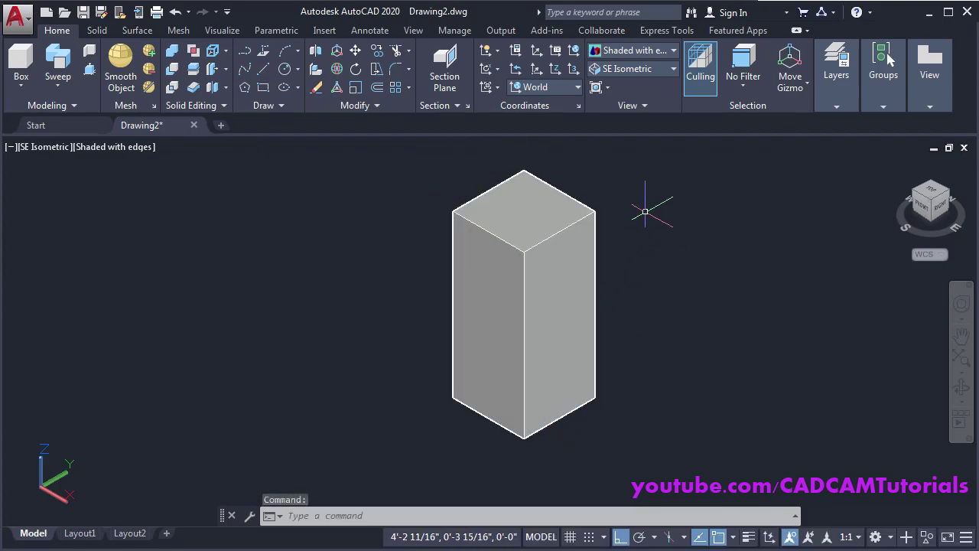
pyautogui.click(643, 51)
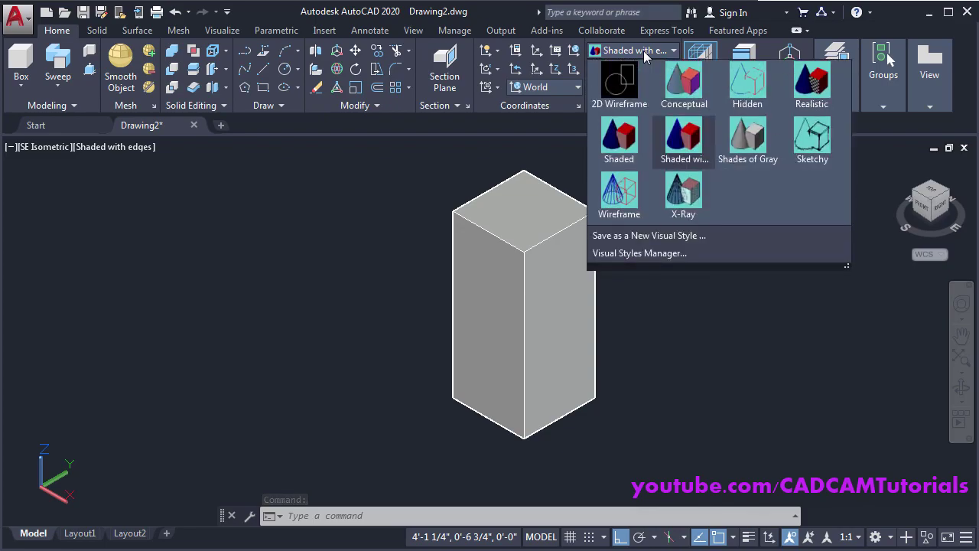
pyautogui.click(621, 91)
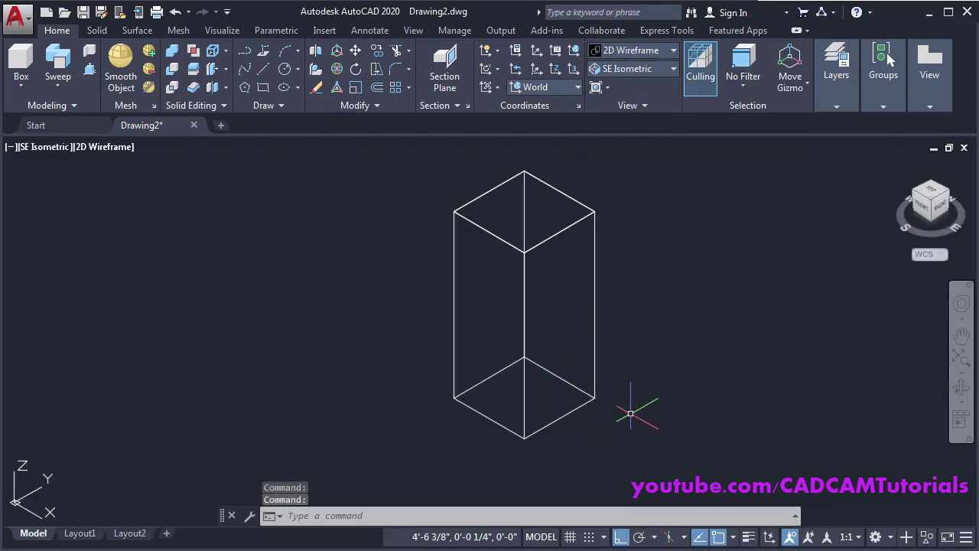
# Draw a circle centred on the leg block's bottom face, with its radius reaching the midpoint of a bottom edge
pyautogui.keyDown('shift'); pyautogui.moveTo(586, 372); pyautogui.dragTo(579, 410, button='middle'); pyautogui.keyUp('shift')
pyautogui.scroll(6, 579, 411)
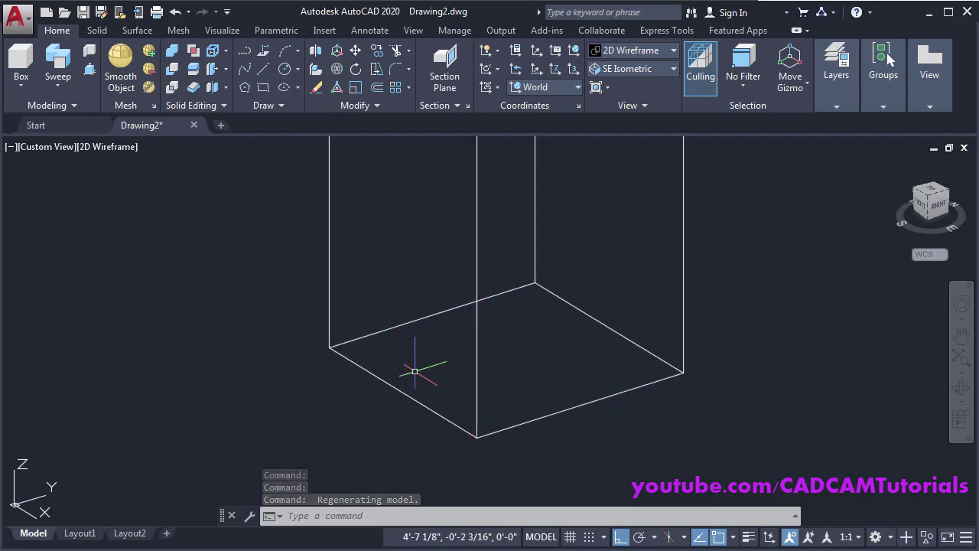
pyautogui.write('c')
pyautogui.press('Return')
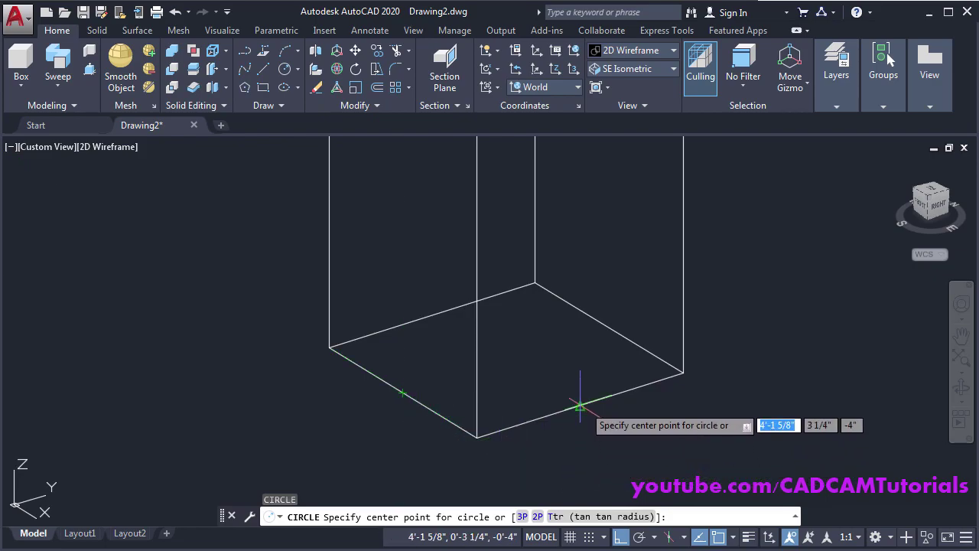
pyautogui.click(506, 360)
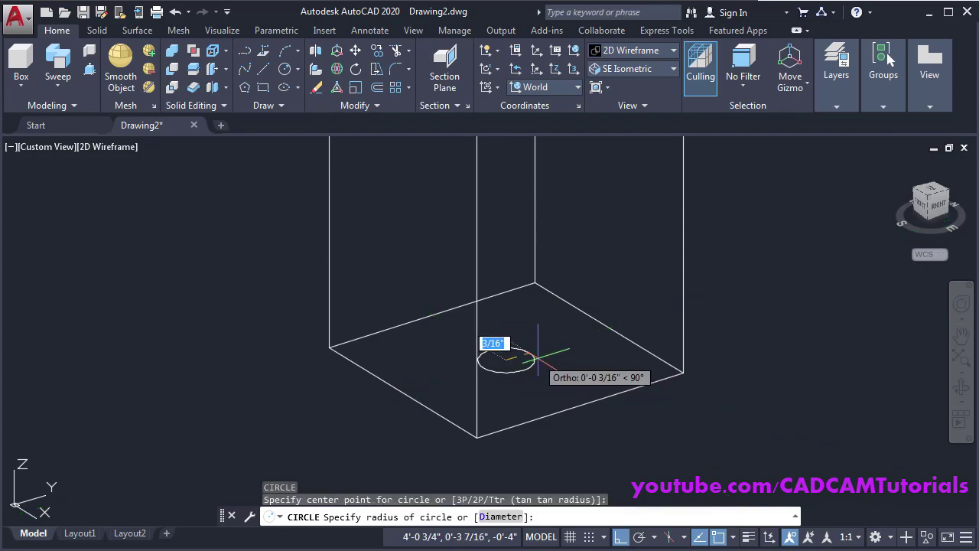
pyautogui.click(609, 329)
# With Ortho off, draw a line from a bottom corner of the leg block to the circle's centre
pyautogui.scroll(2, 656, 339)
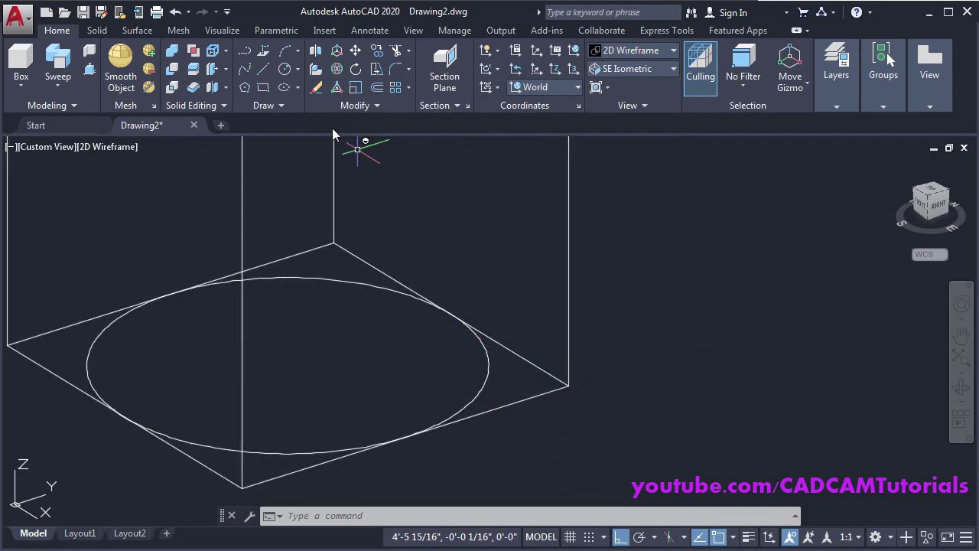
pyautogui.click(263, 69)
pyautogui.scroll(2, 584, 392)
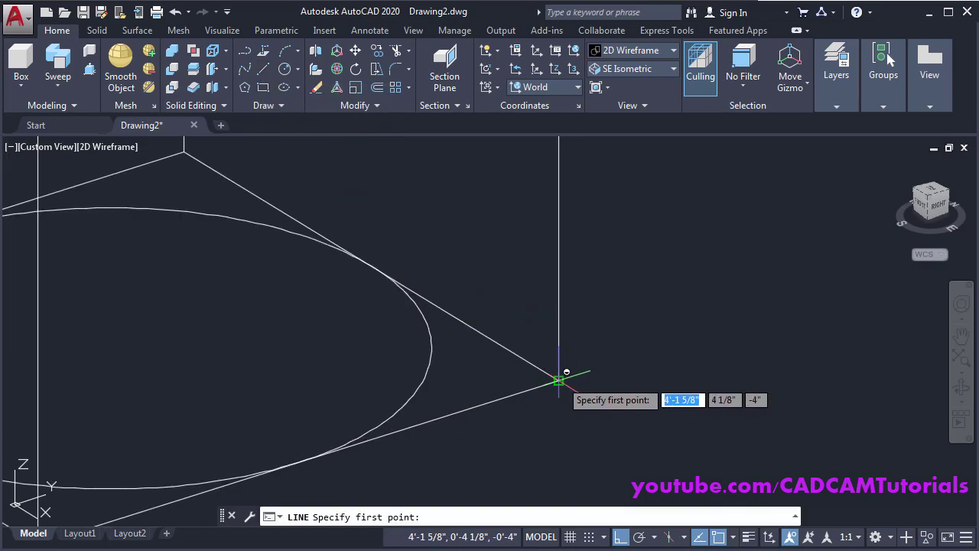
pyautogui.click(559, 380)
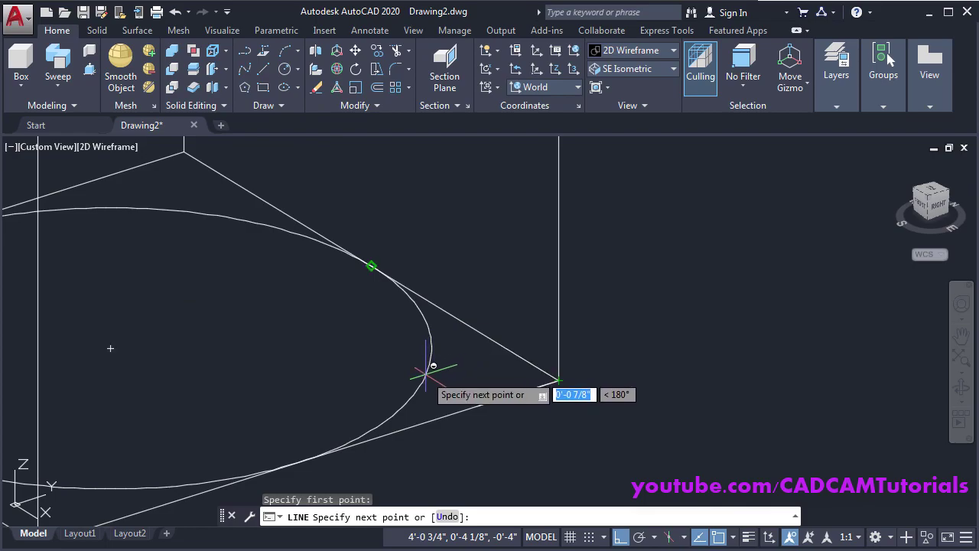
pyautogui.press('F8')
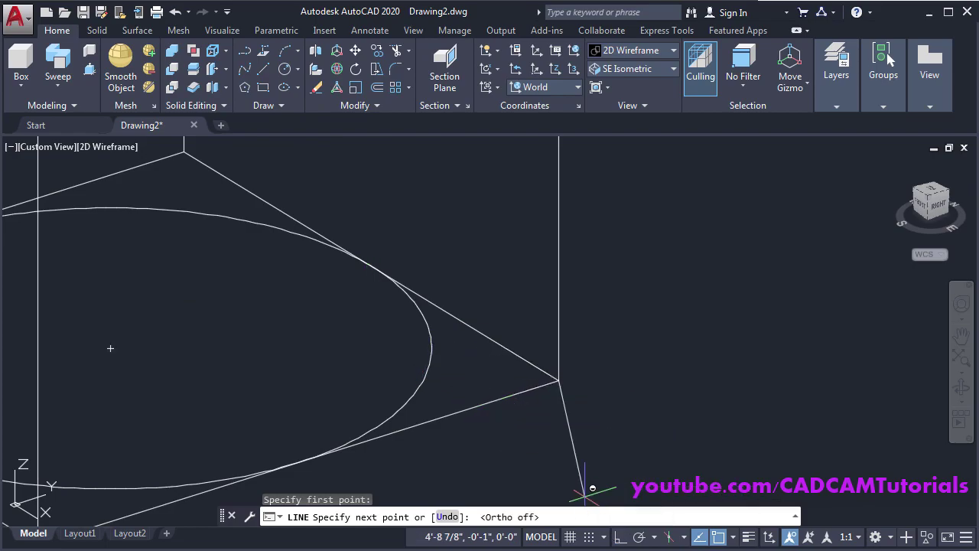
pyautogui.scroll(-2, 429, 373)
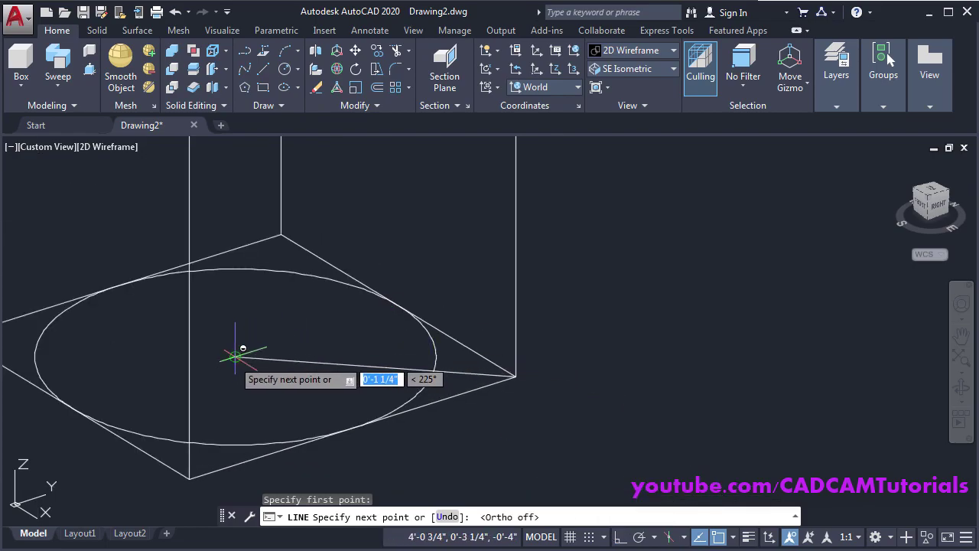
pyautogui.click(236, 356)
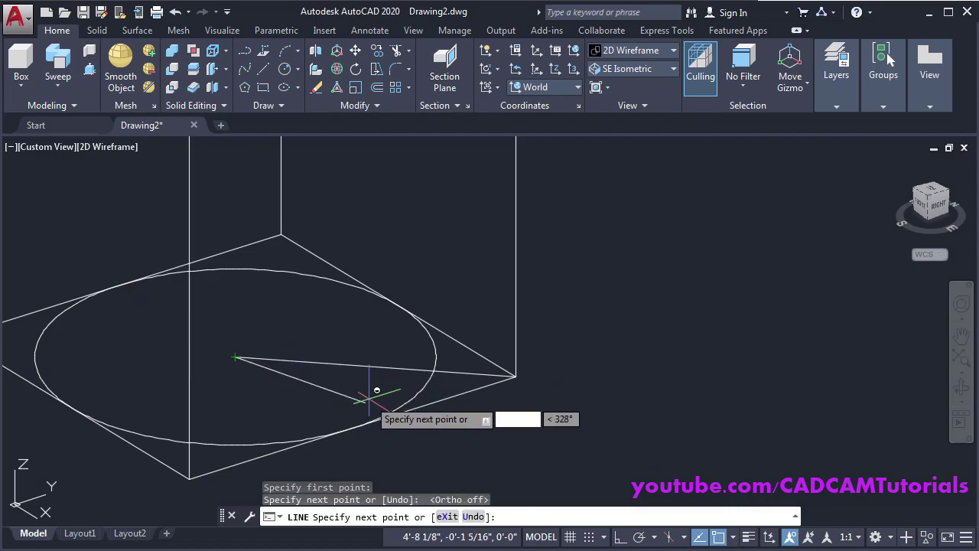
pyautogui.press('Return')
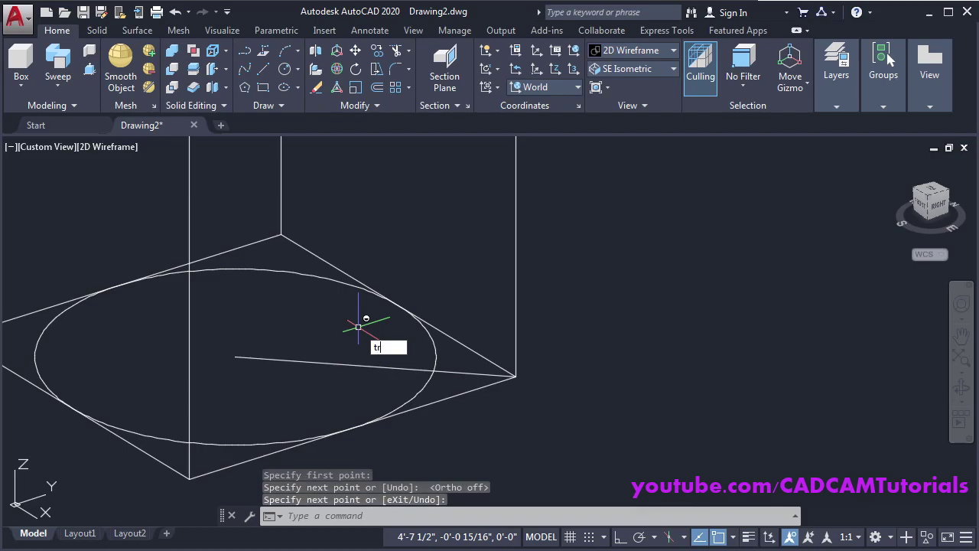
# Trim the part of the diagonal line that lies inside the circle
pyautogui.press('Return')
pyautogui.press('Return')
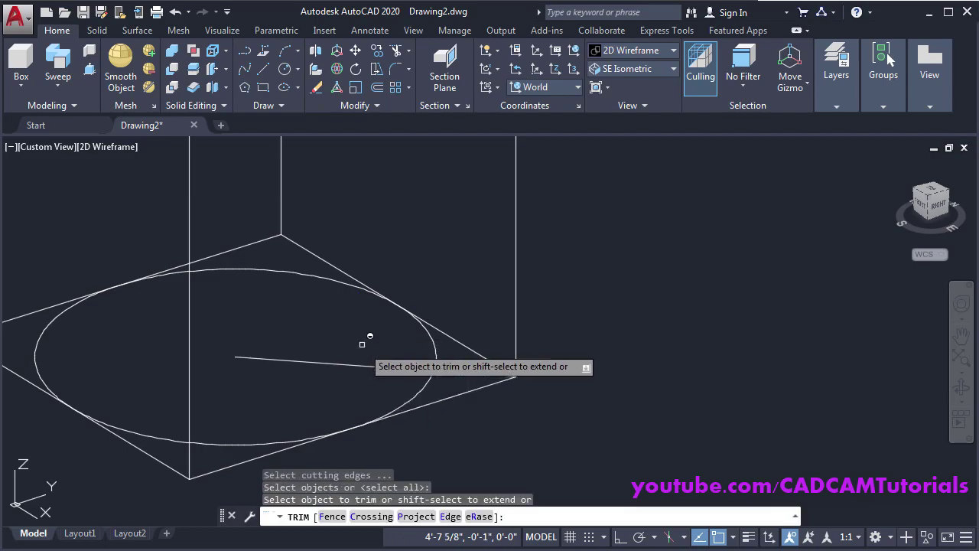
pyautogui.click(367, 367)
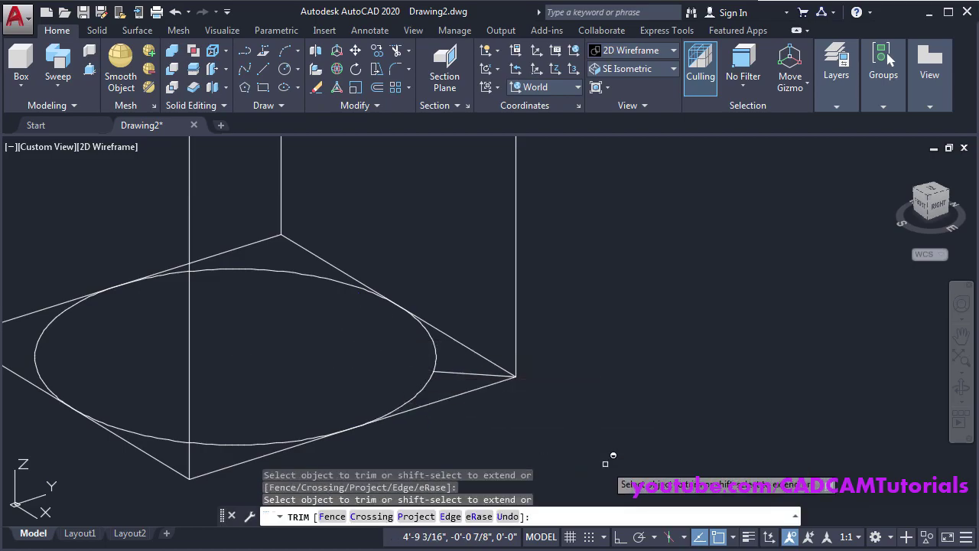
pyautogui.press('Return')
# Define a 3-point UCS with its origin at the block's bottom corner, X along the trimmed line and Y toward the corner directly above
pyautogui.scroll(-2, 437, 357)
pyautogui.moveTo(480, 388); pyautogui.dragTo(591, 427, button='middle')
pyautogui.scroll(-5, 591, 427)
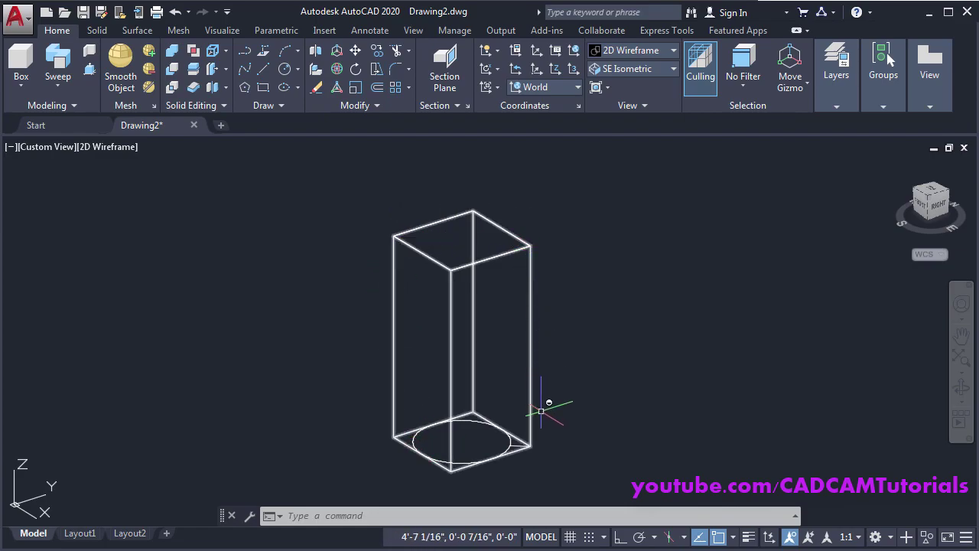
pyautogui.scroll(6, 517, 457)
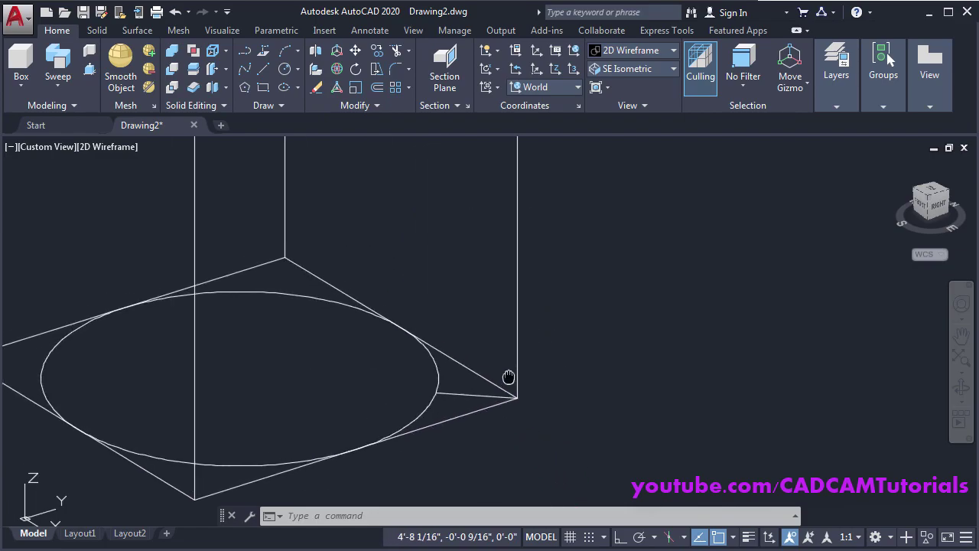
pyautogui.moveTo(524, 366); pyautogui.dragTo(585, 358, button='middle')
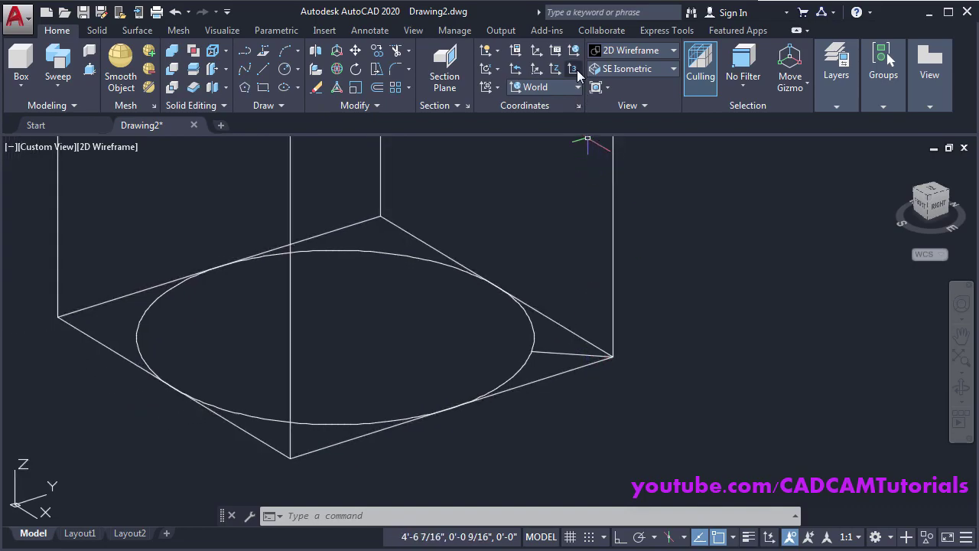
pyautogui.click(574, 70)
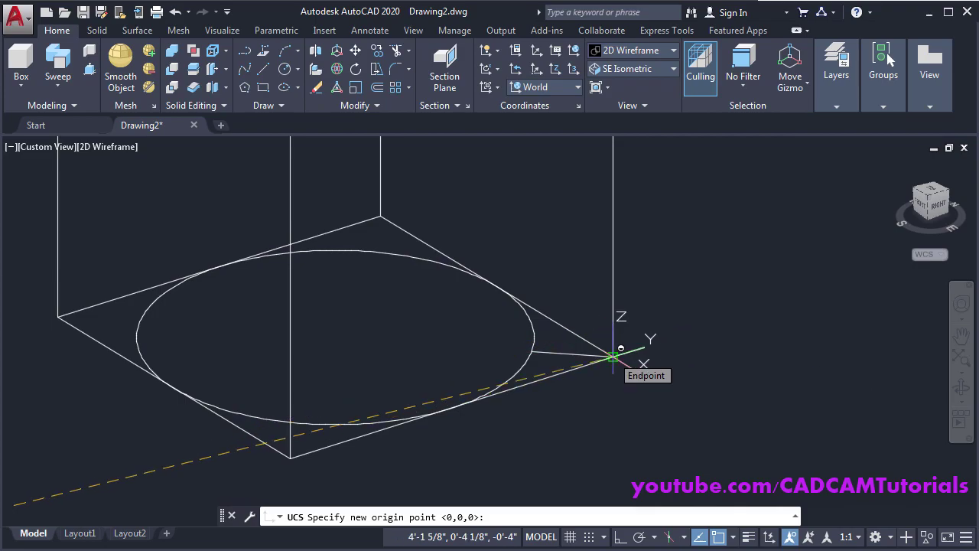
pyautogui.click(613, 357)
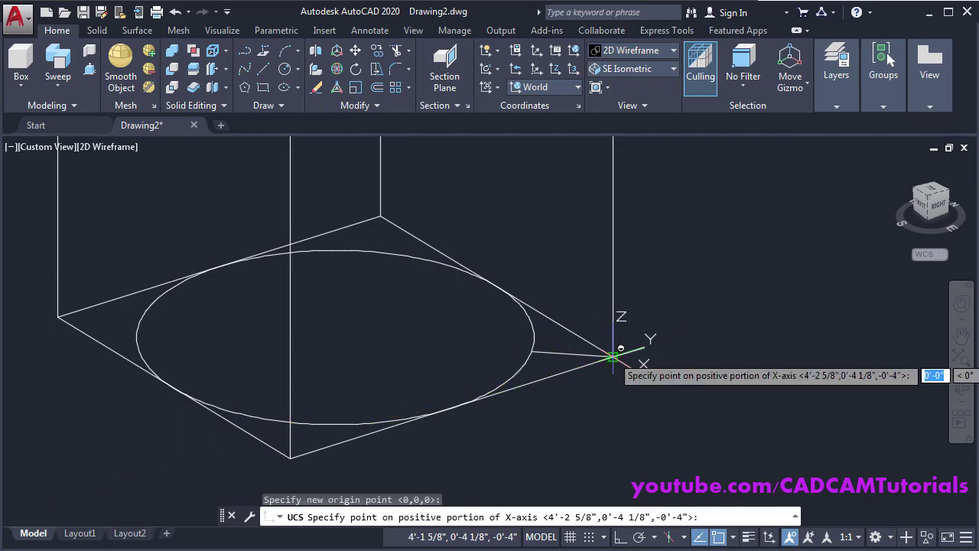
pyautogui.click(533, 350)
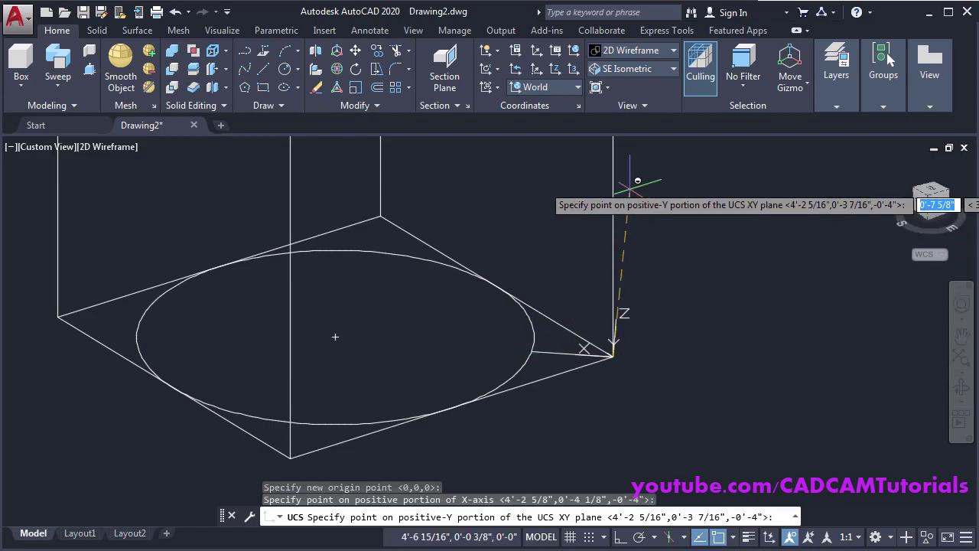
pyautogui.scroll(-3, 629, 268)
pyautogui.moveTo(628, 389)
pyautogui.mouseDown(button='middle')
pyautogui.moveTo(706, 222)
pyautogui.moveTo(627, 404)
pyautogui.mouseUp(button='middle')
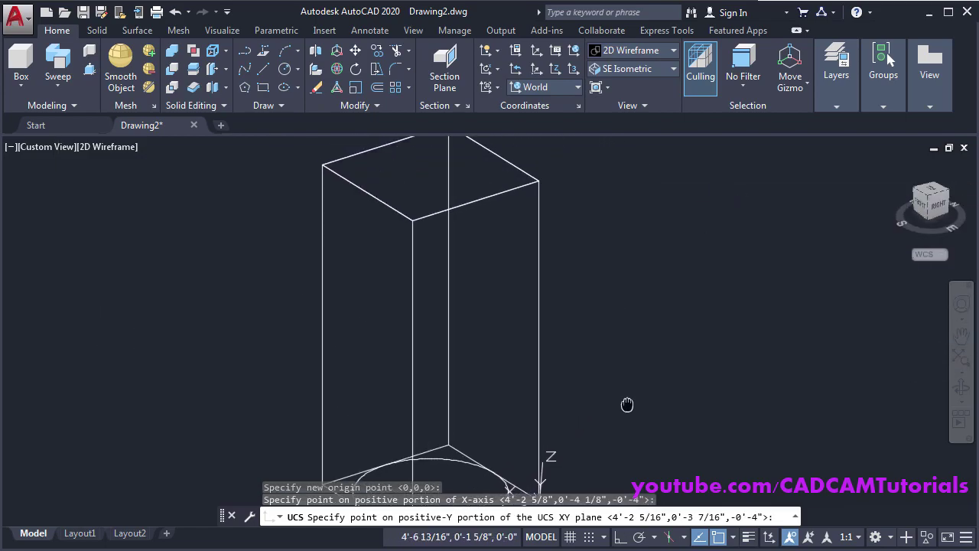
pyautogui.click(540, 181)
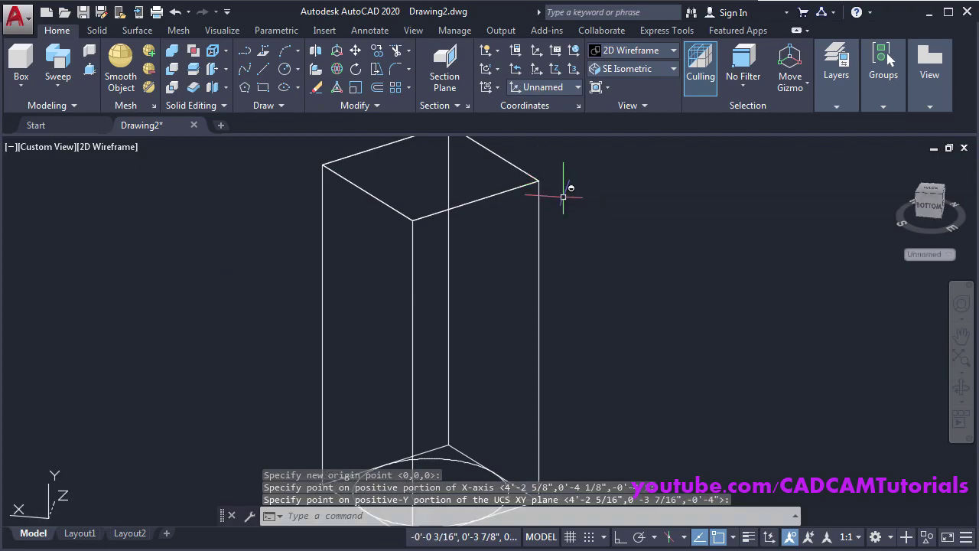
# Rotate a copy of the trimmed diagonal line about its endpoint on the circle, with Ortho on, so the copy stands vertically upward
pyautogui.scroll(-3, 584, 284)
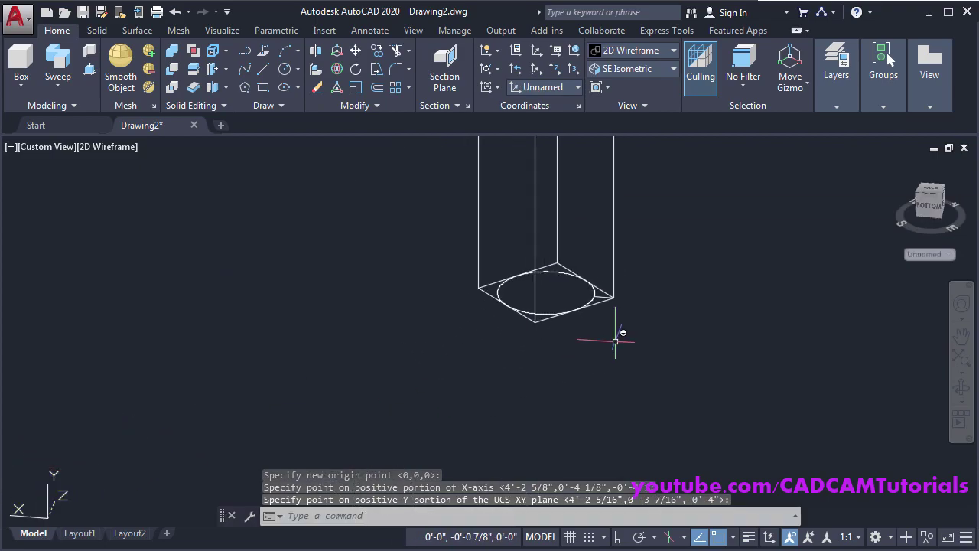
pyautogui.moveTo(623, 332); pyautogui.dragTo(540, 420, button='middle')
pyautogui.scroll(4, 564, 332)
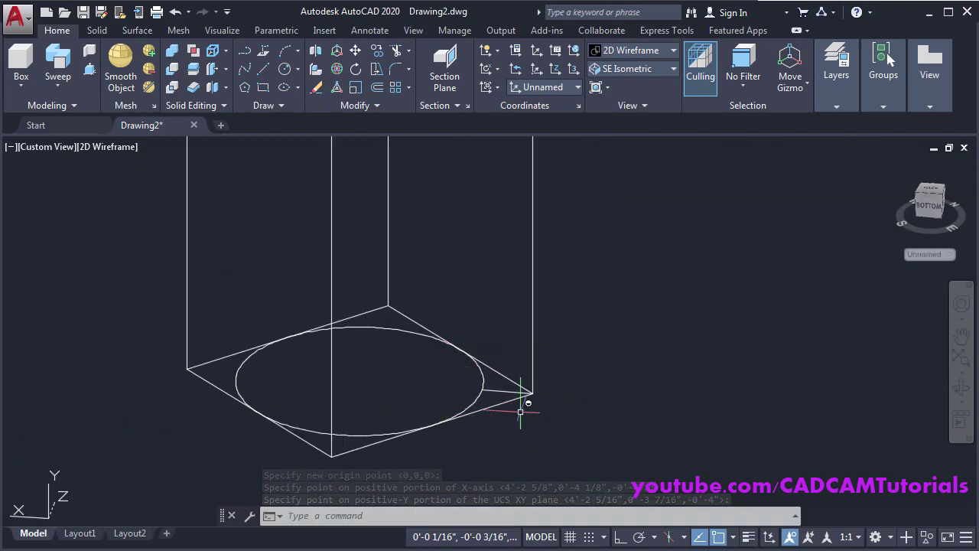
pyautogui.scroll(4, 507, 375)
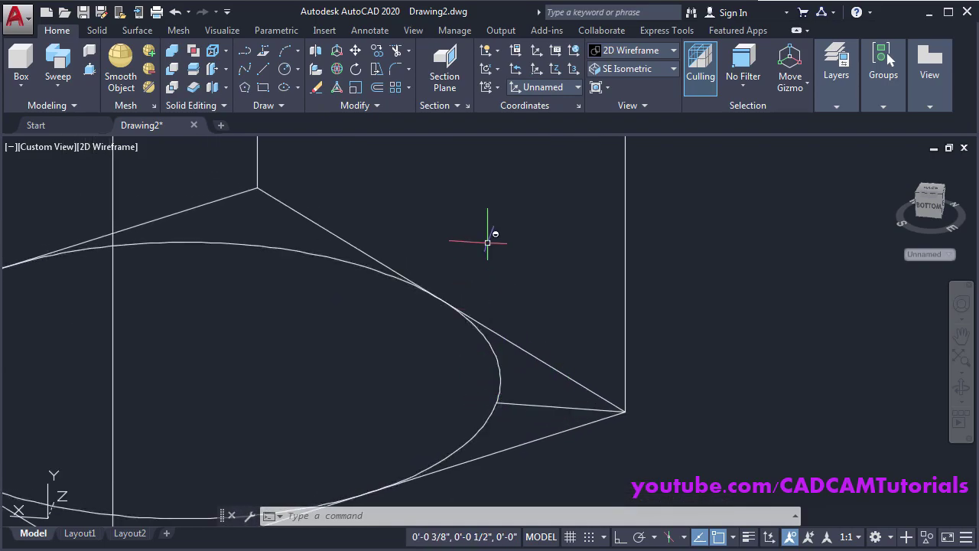
pyautogui.click(356, 71)
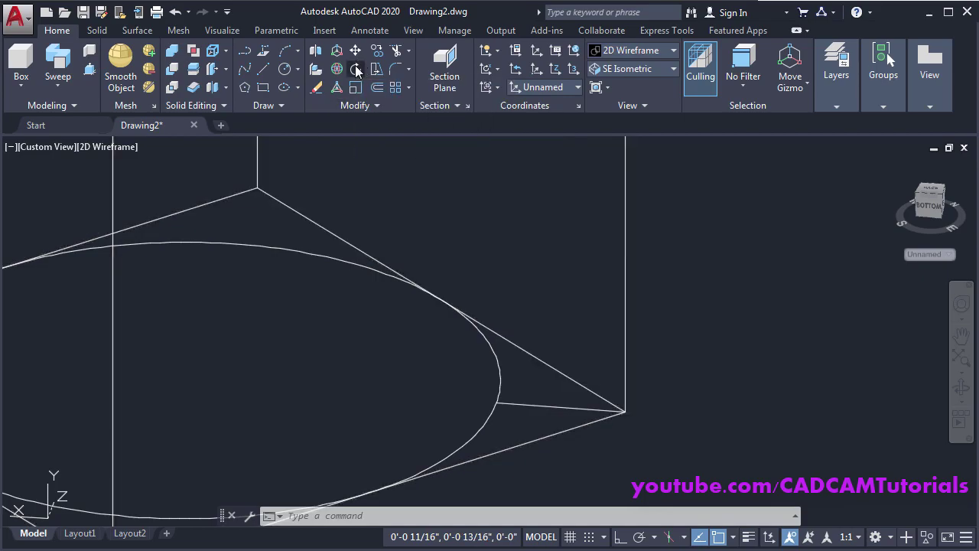
pyautogui.click(542, 405)
pyautogui.press('Return')
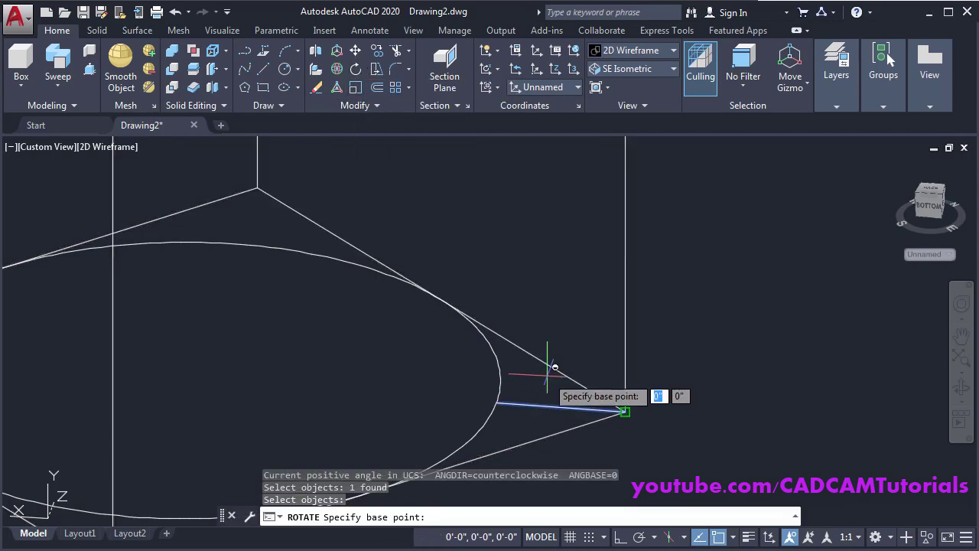
pyautogui.click(497, 403)
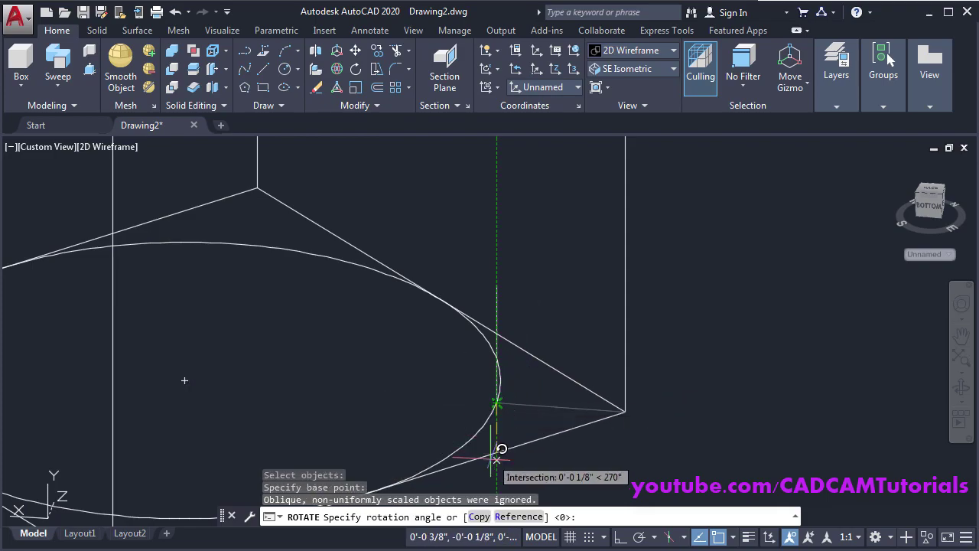
pyautogui.click(479, 518)
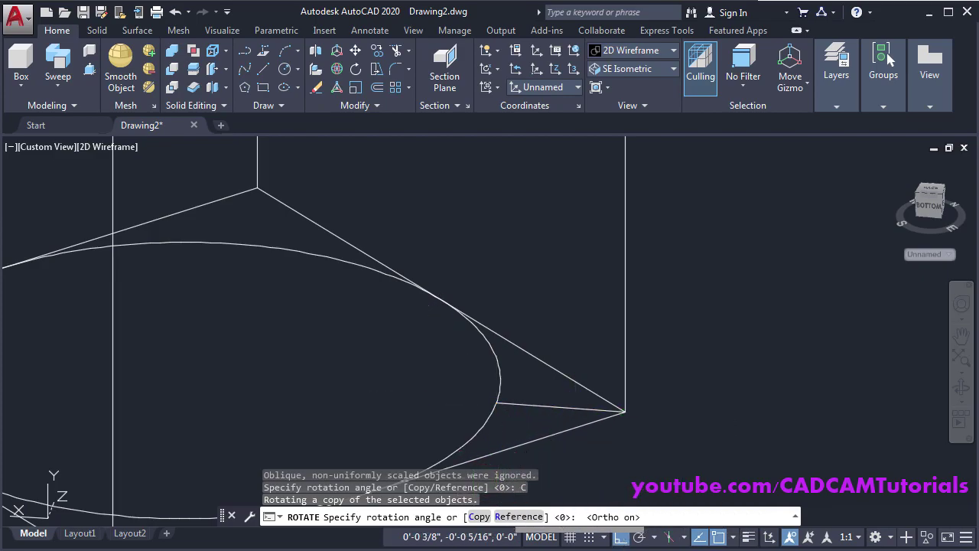
pyautogui.press('Return')
pyautogui.moveTo(498, 498); pyautogui.dragTo(453, 459, button='middle')
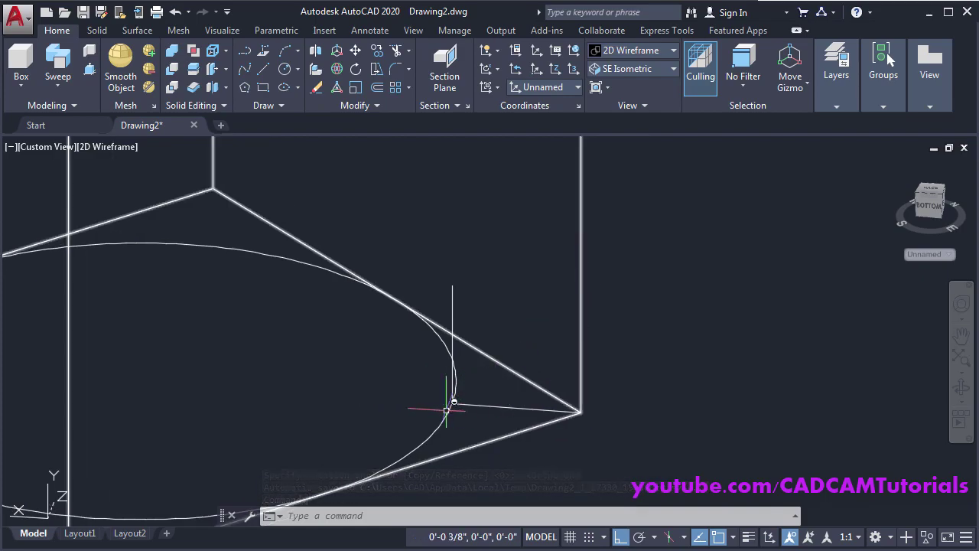
pyautogui.press('Escape')
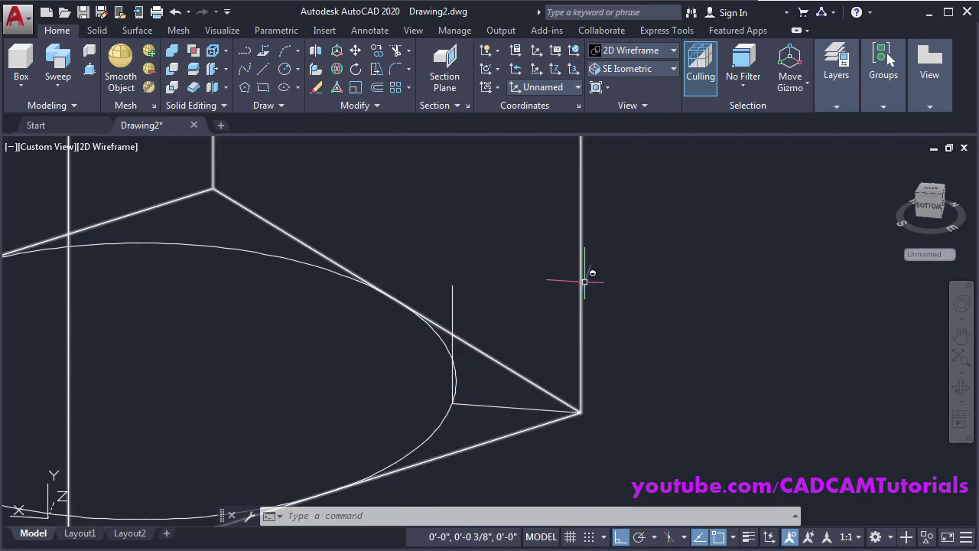
# Draw a Start, Center, End arc from the lines' shared endpoint, centred on the vertical line's upper end, ending at the block's vertical edge
pyautogui.click(300, 52)
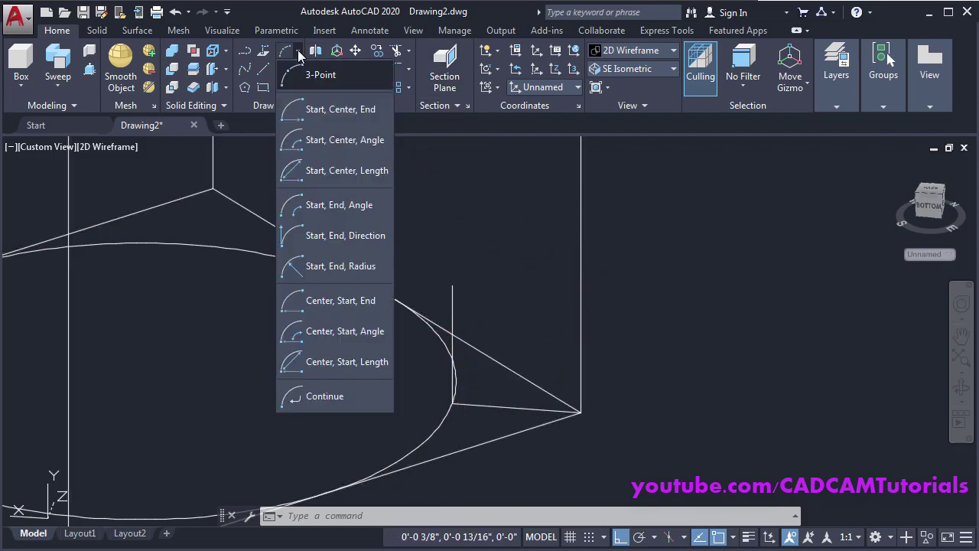
pyautogui.click(320, 112)
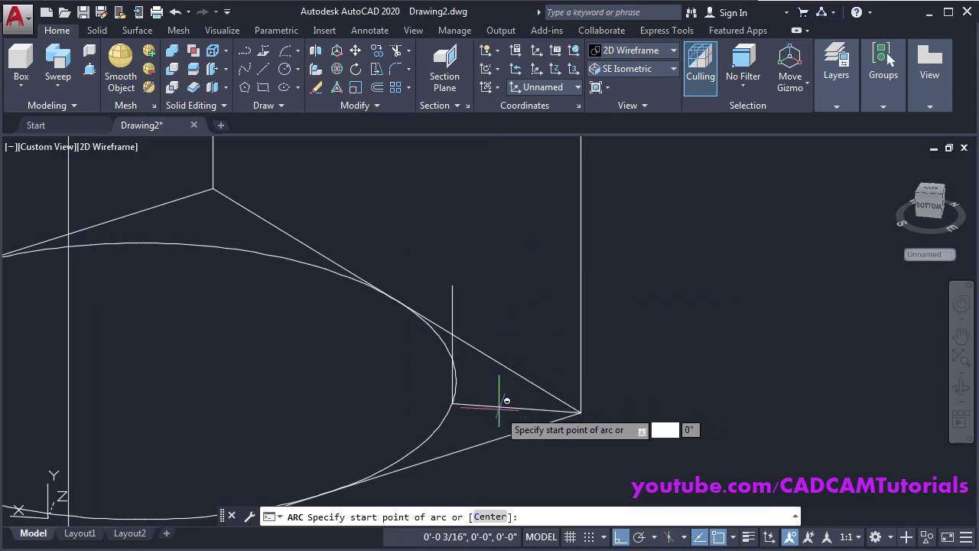
pyautogui.click(452, 404)
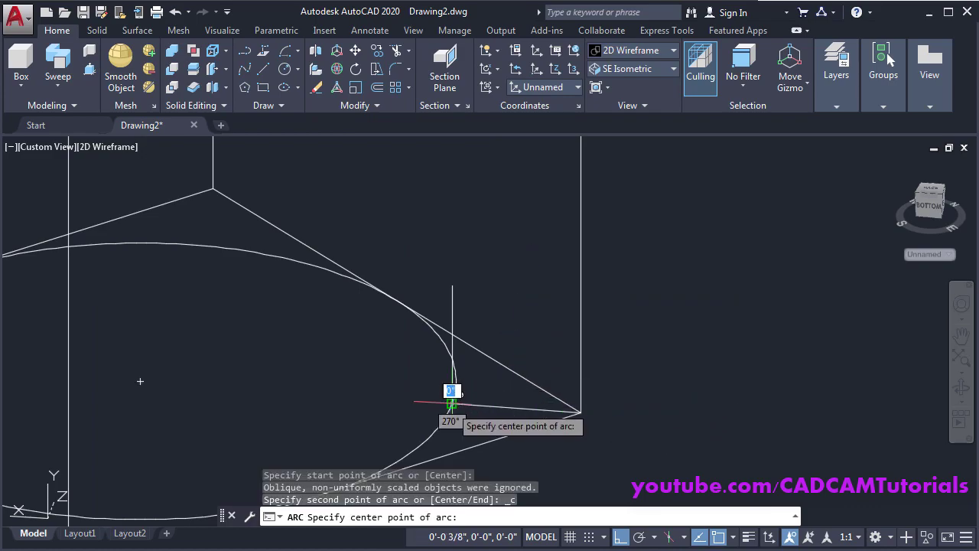
pyautogui.click(452, 286)
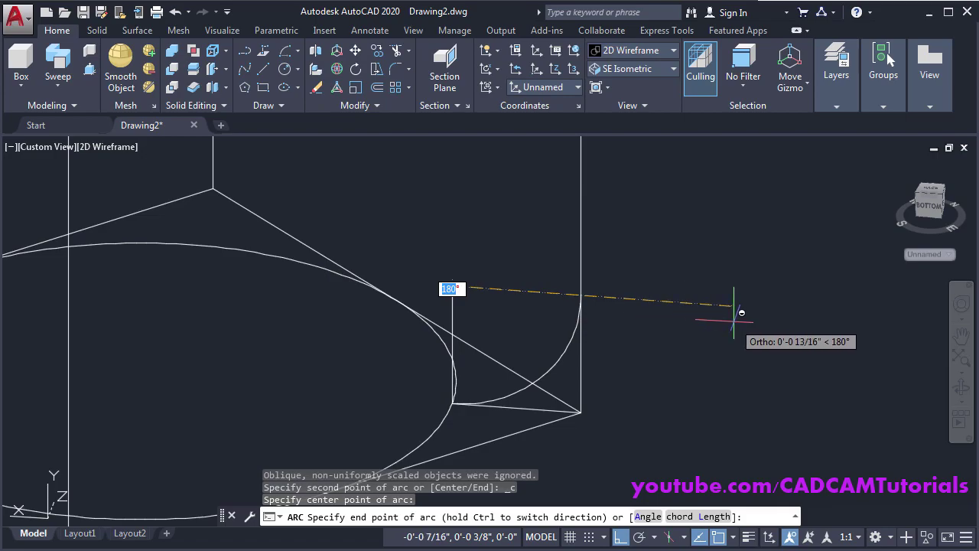
pyautogui.click(693, 312)
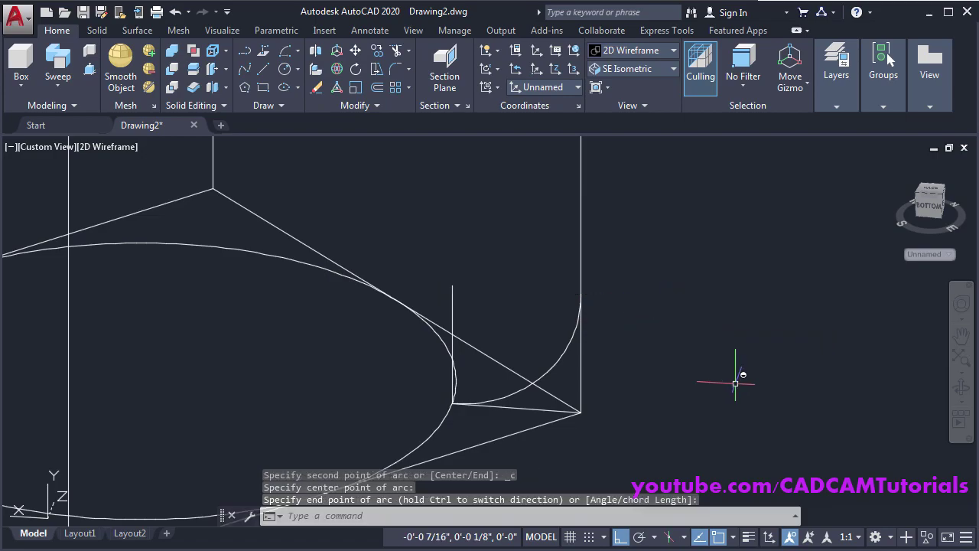
# Erase the vertical line and the trimmed diagonal line at the leg block's bottom corner
pyautogui.moveTo(684, 405)
pyautogui.mouseDown(button='middle')
pyautogui.moveTo(804, 391)
pyautogui.moveTo(880, 362)
pyautogui.mouseUp(button='middle')
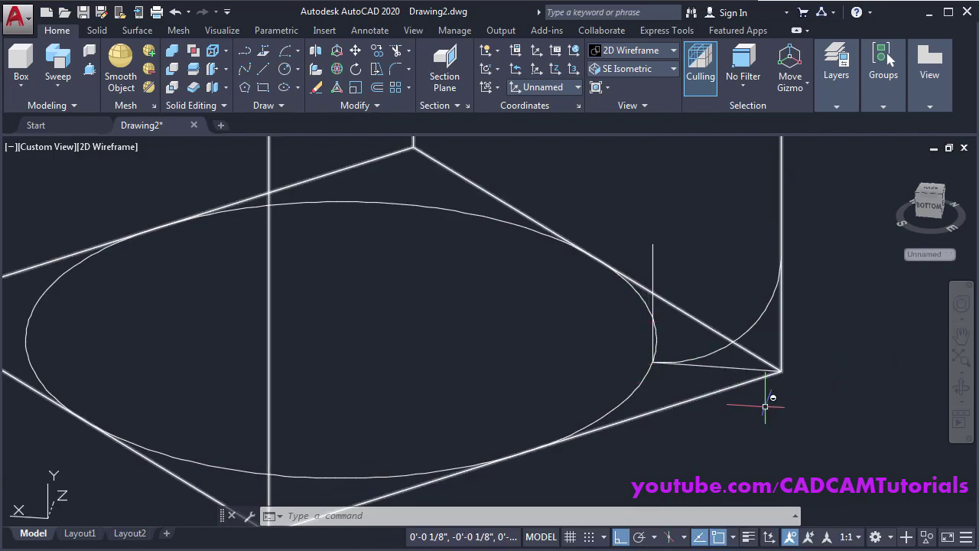
pyautogui.press('Return')
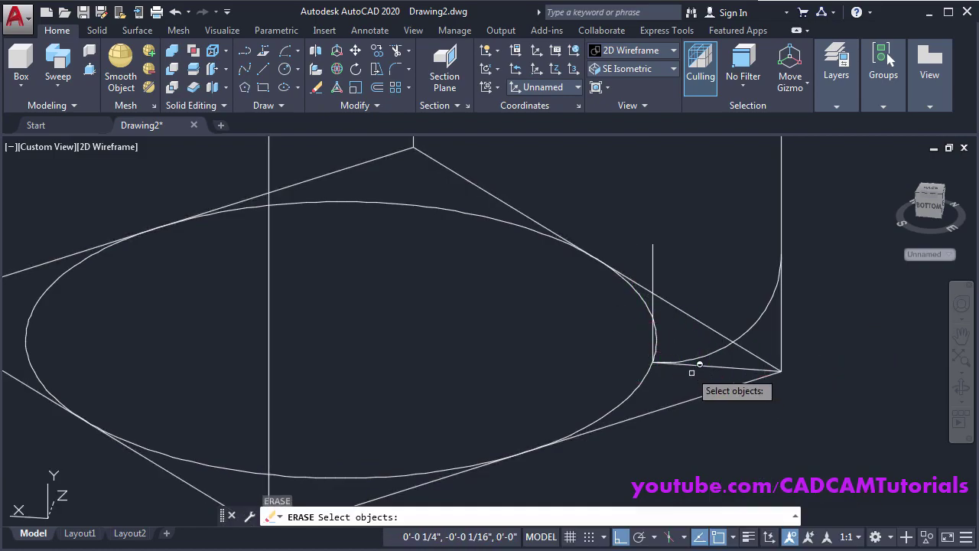
pyautogui.click(653, 272)
pyautogui.click(741, 368)
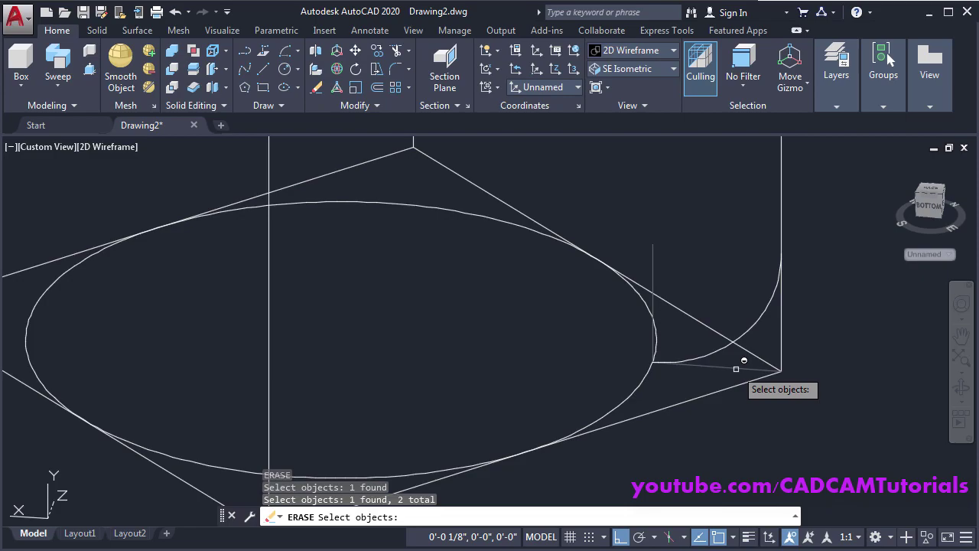
pyautogui.press('Return')
# Revolve the arc 360 degrees about a vertical axis through the centre of the bottom circle
pyautogui.scroll(-3, 732, 372)
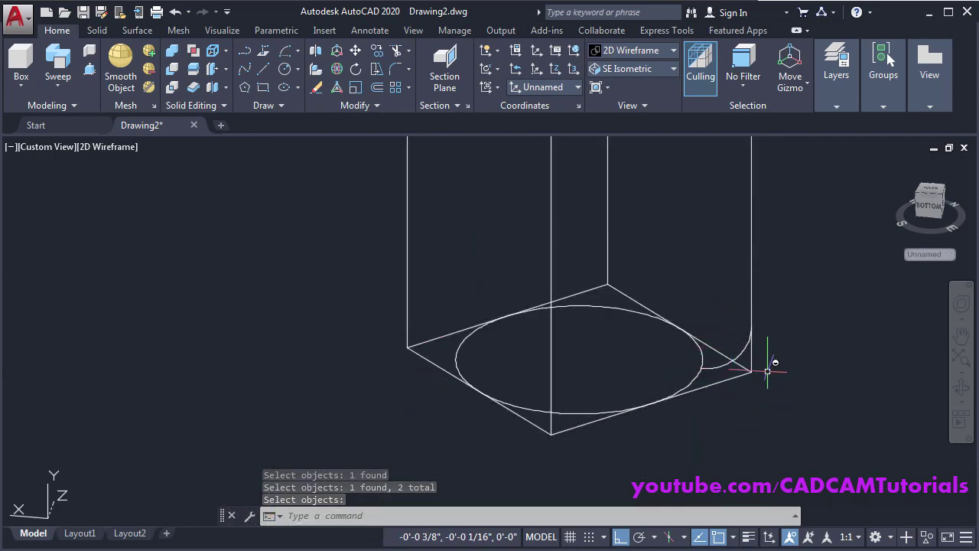
pyautogui.click(60, 89)
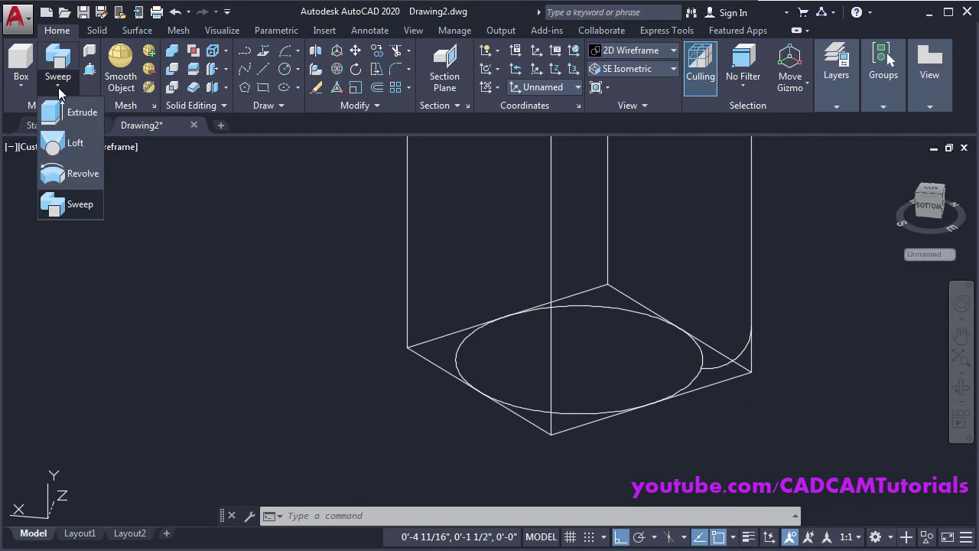
pyautogui.click(70, 183)
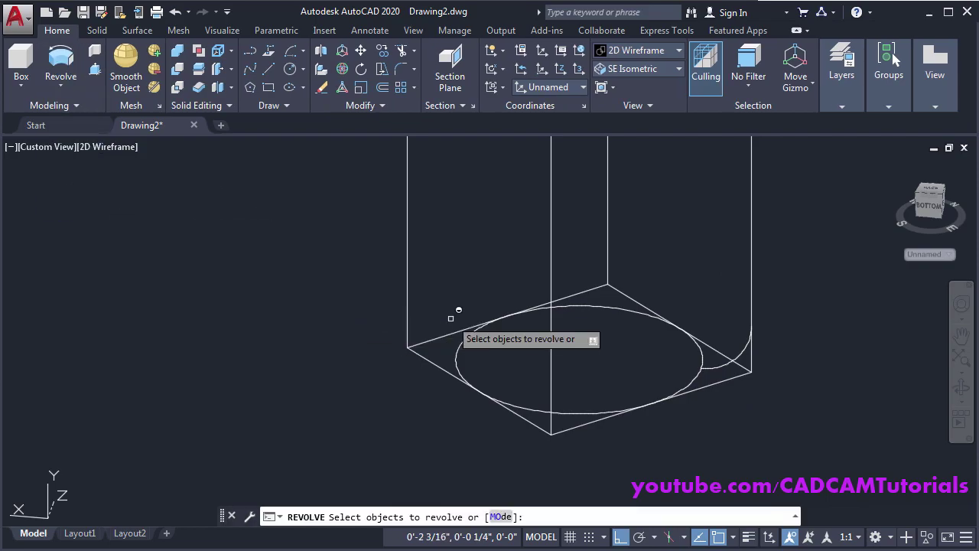
pyautogui.click(753, 339)
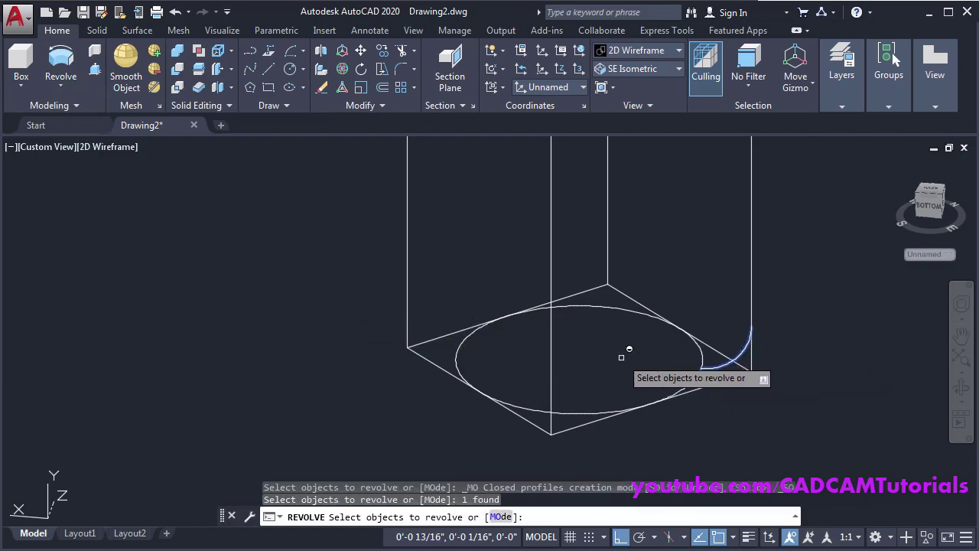
pyautogui.press('Return')
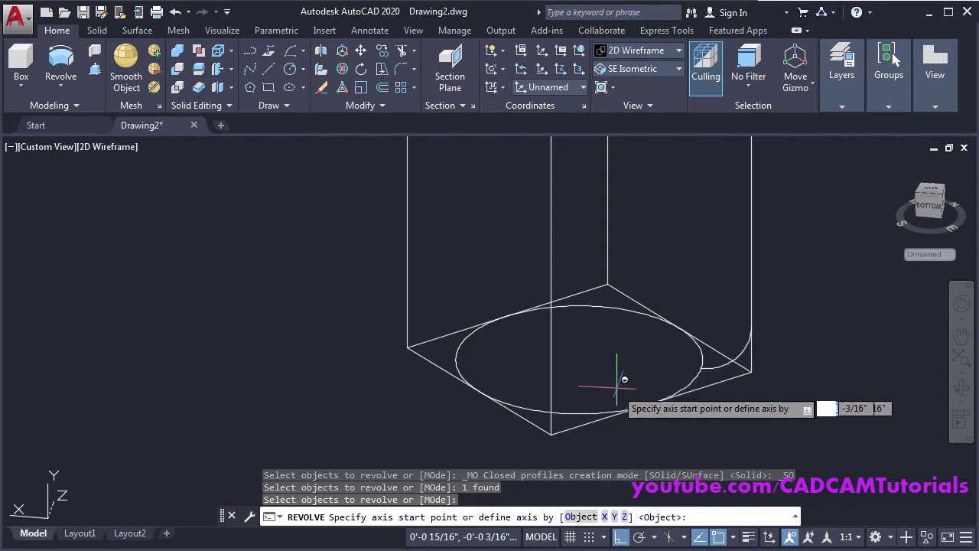
pyautogui.click(582, 357)
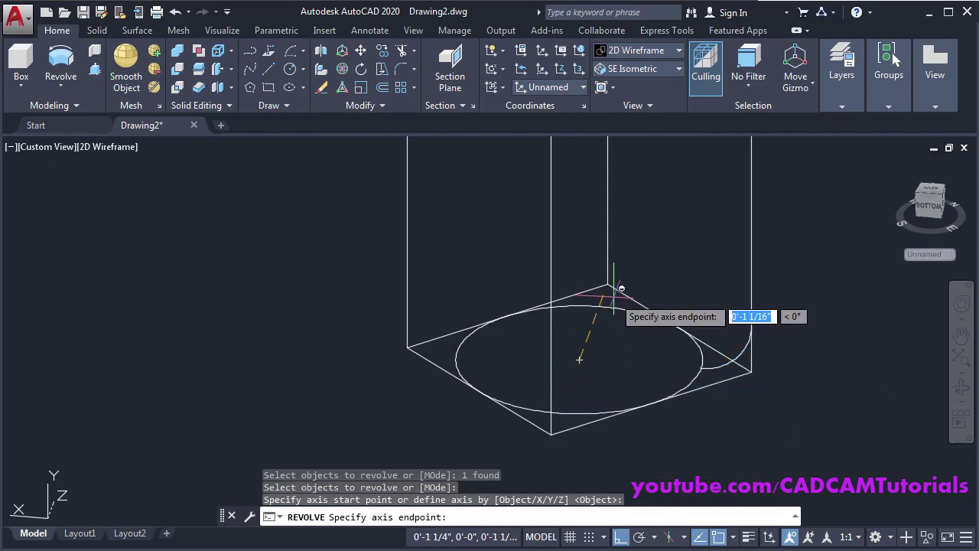
pyautogui.click(585, 214)
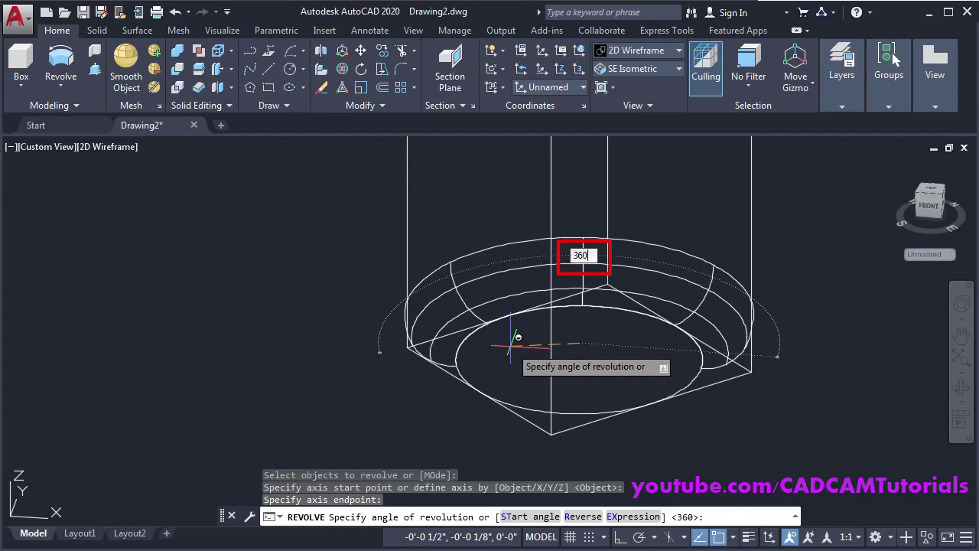
pyautogui.write('360')
pyautogui.press('Return')
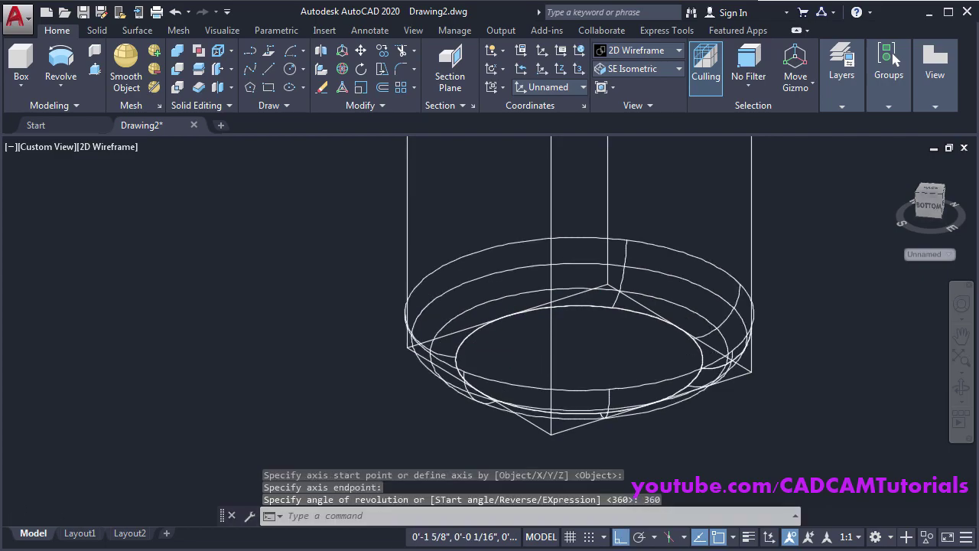
# Switch the visual style to Shaded with edges and view the block's lower end from a lower angle
pyautogui.moveTo(619, 376); pyautogui.dragTo(533, 352, button='middle')
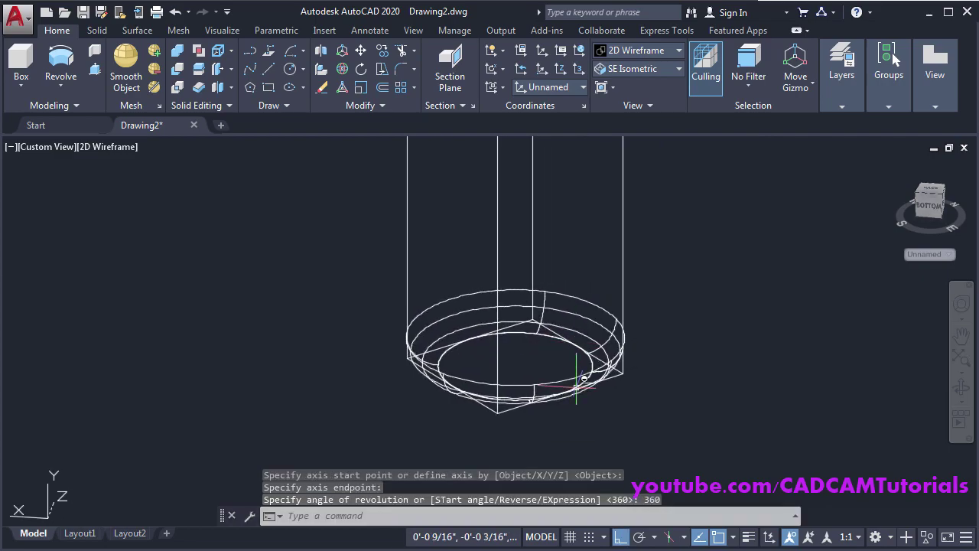
pyautogui.click(637, 52)
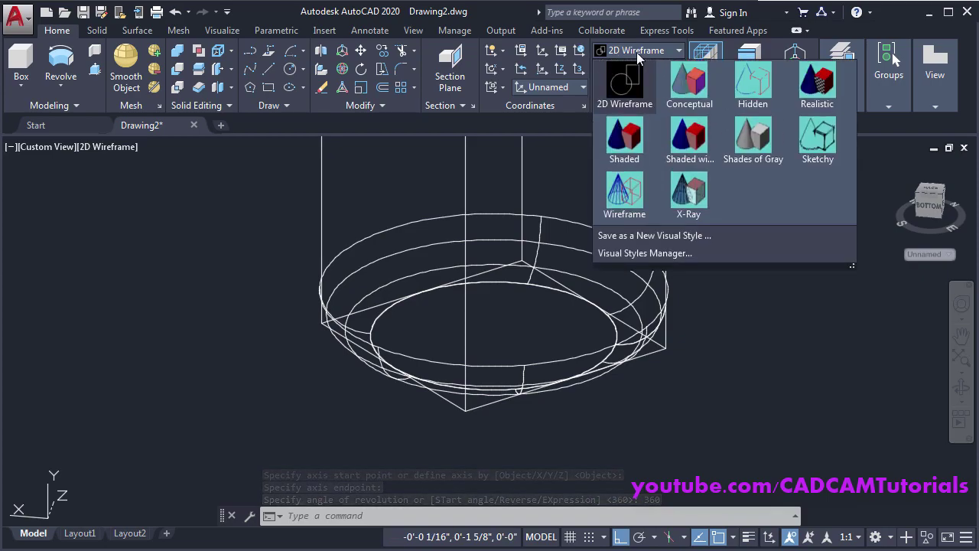
pyautogui.click(699, 159)
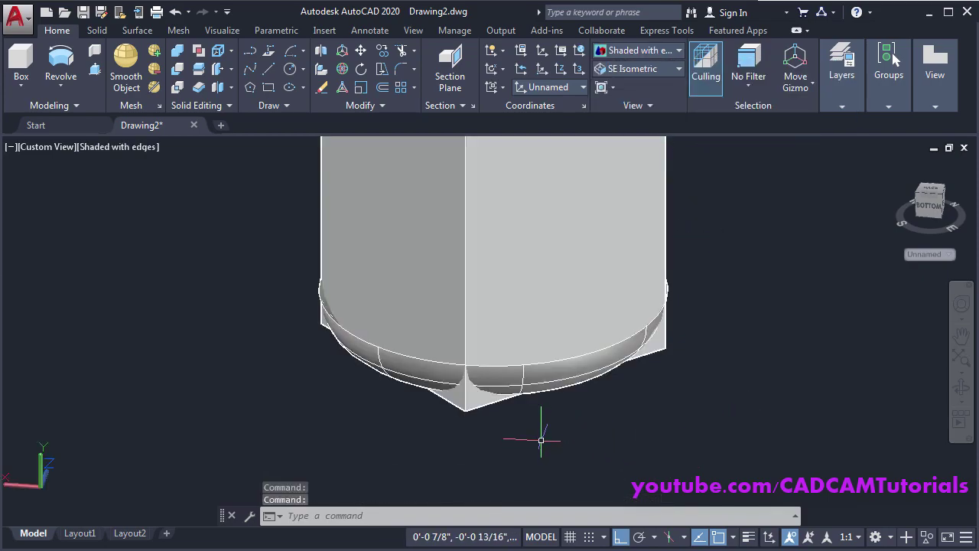
pyautogui.keyDown('shift'); pyautogui.moveTo(541, 440); pyautogui.dragTo(576, 389, button='middle'); pyautogui.keyUp('shift')
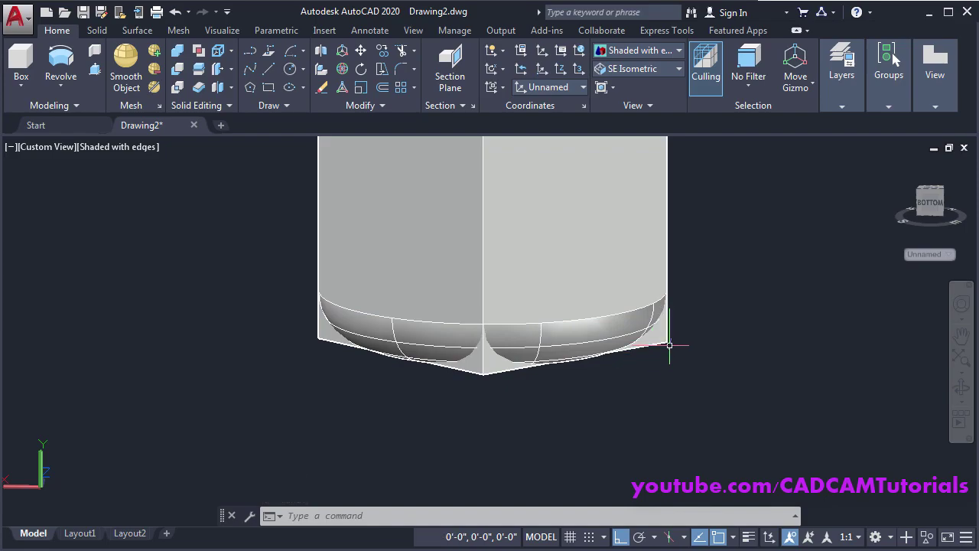
# Slice the leg block with the revolved surface, using the Surface option and keeping the upper body
pyautogui.click(197, 72)
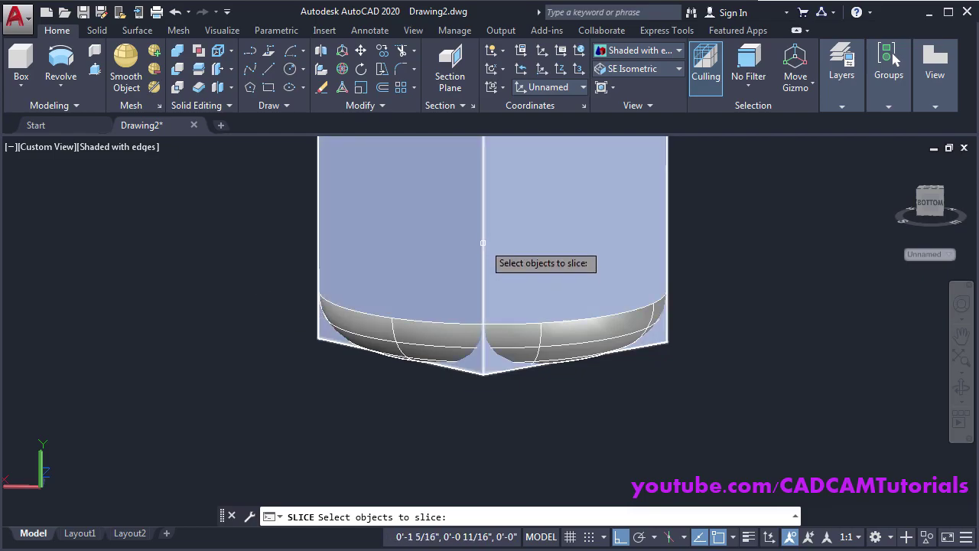
pyautogui.click(483, 237)
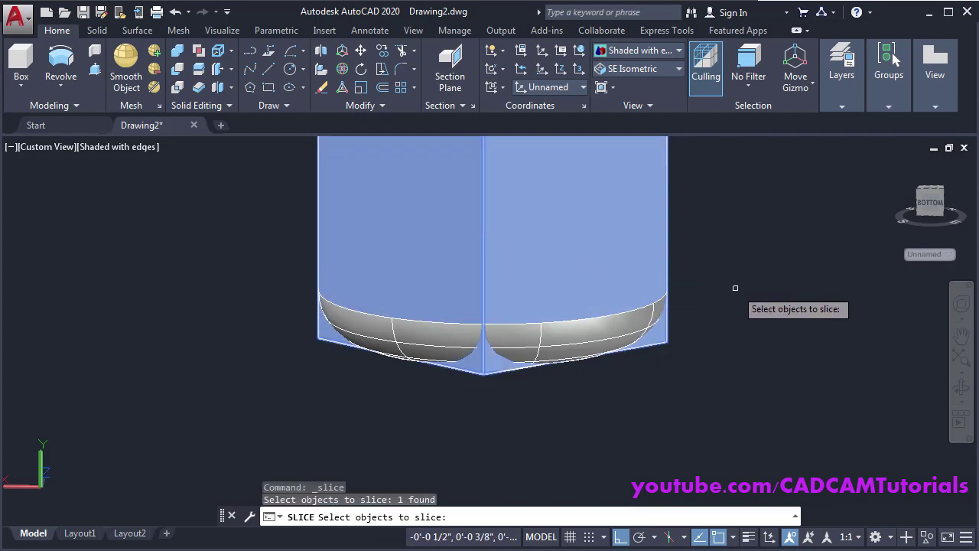
pyautogui.press('Return')
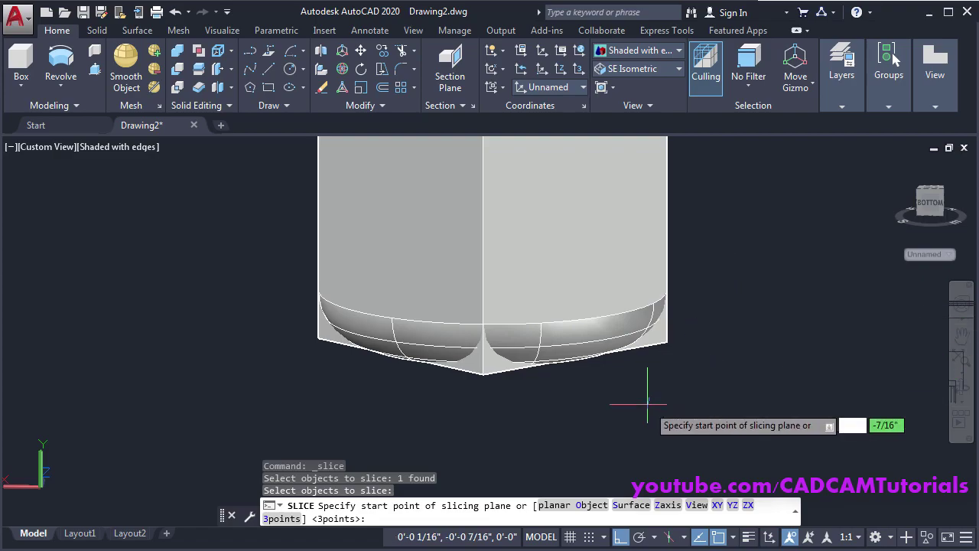
pyautogui.click(629, 505)
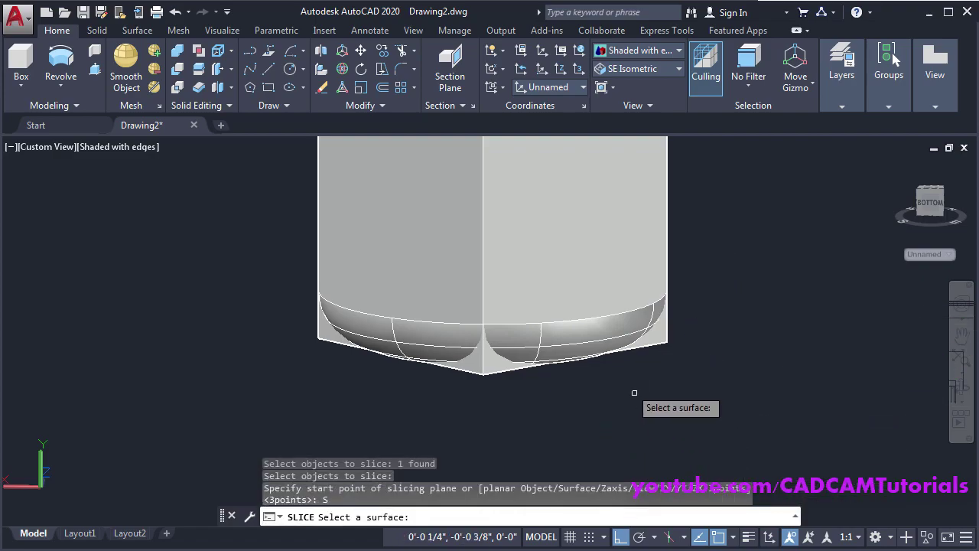
pyautogui.click(583, 354)
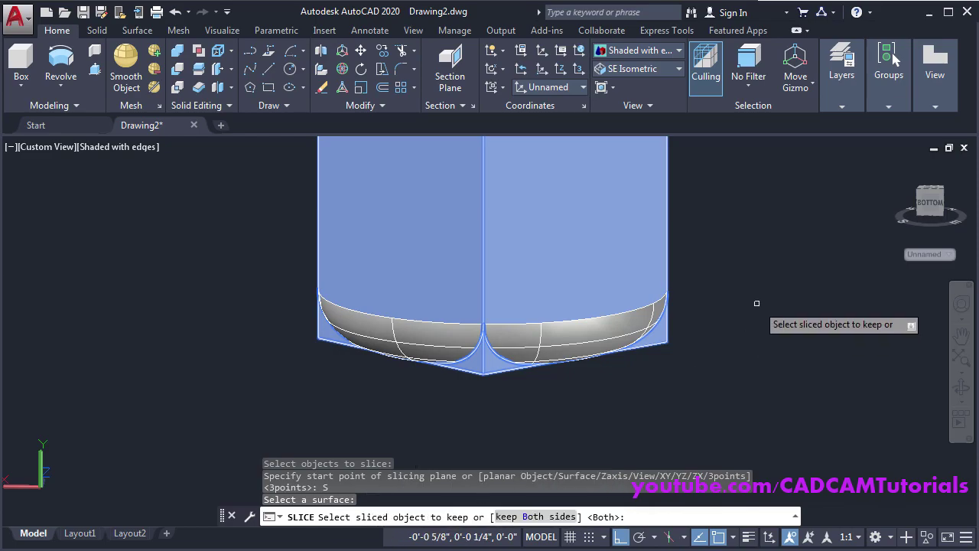
pyautogui.click(527, 209)
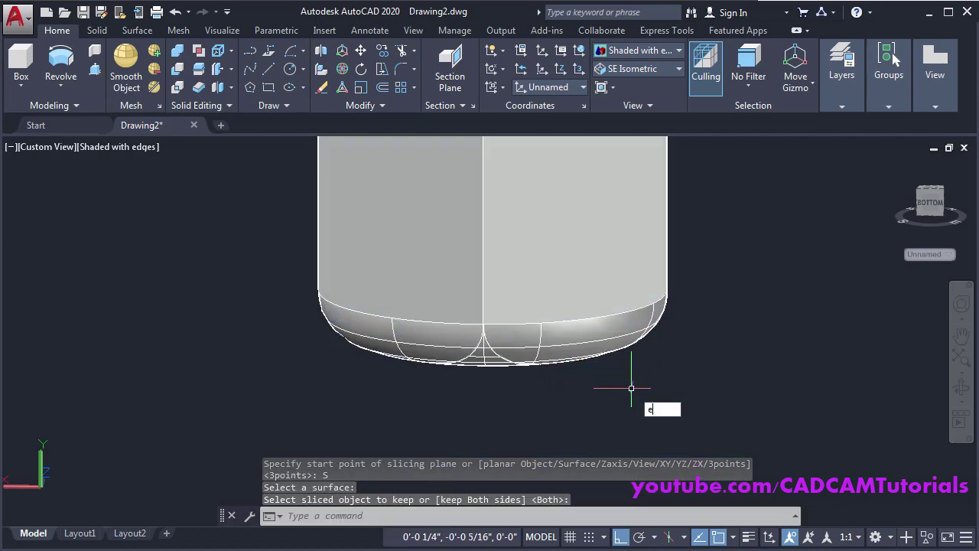
# Erase the revolved surface wrapped around the leg block's lower end
pyautogui.write('e')
pyautogui.press('Return')
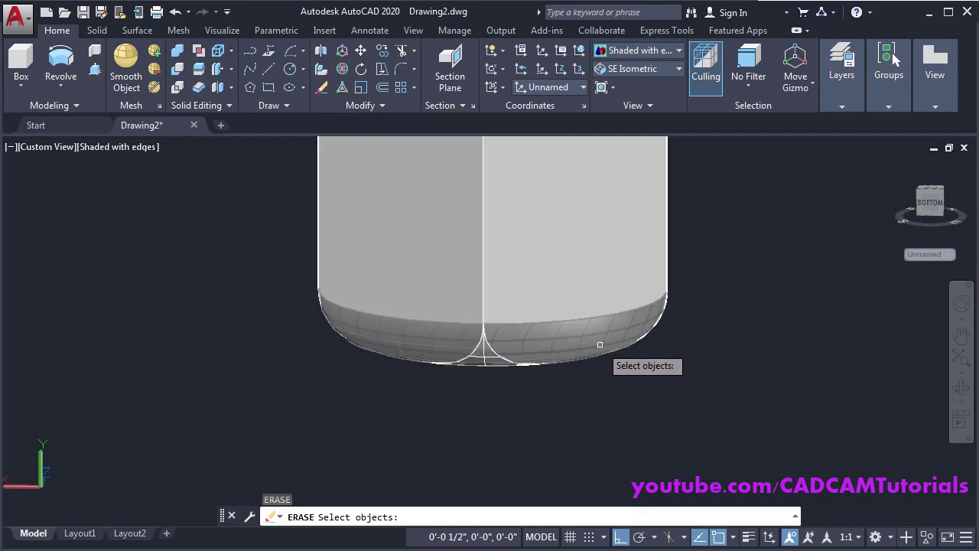
pyautogui.click(600, 345)
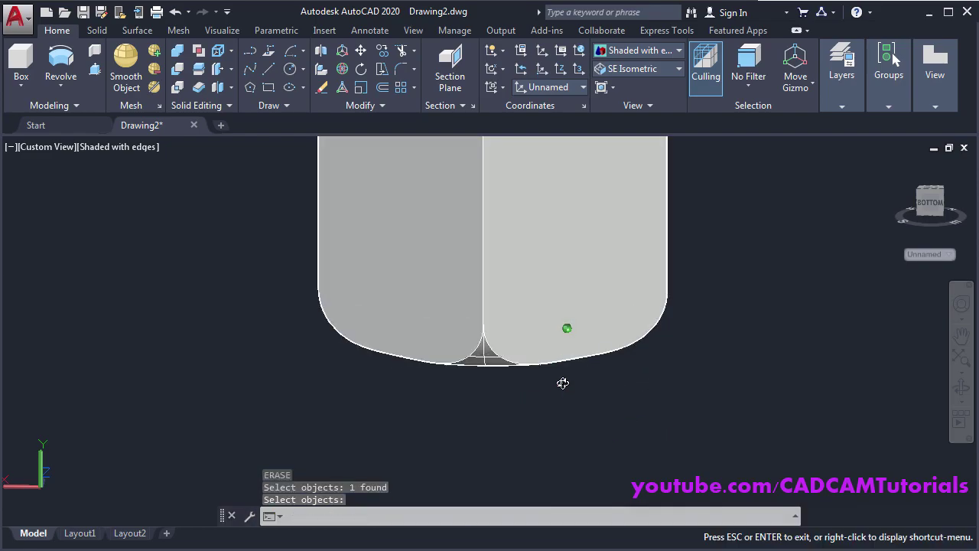
pyautogui.moveTo(563, 383)
pyautogui.keyDown('shift'); pyautogui.mouseDown(button='middle')
pyautogui.moveTo(561, 320)
pyautogui.moveTo(541, 293)
pyautogui.mouseUp(button='middle'); pyautogui.keyUp('shift')
pyautogui.press('Return')
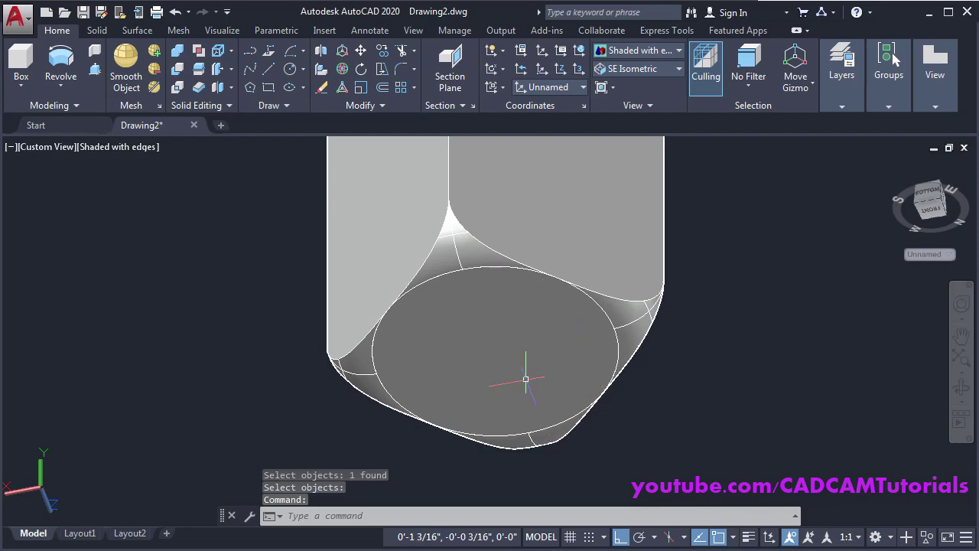
pyautogui.keyDown('shift'); pyautogui.moveTo(564, 350); pyautogui.dragTo(466, 367, button='middle'); pyautogui.keyUp('shift')
# Check the leg's Detail A in the reference PDF, then return to AutoCAD and set the UCS to Front
pyautogui.hotkey('alt', 'Tab')
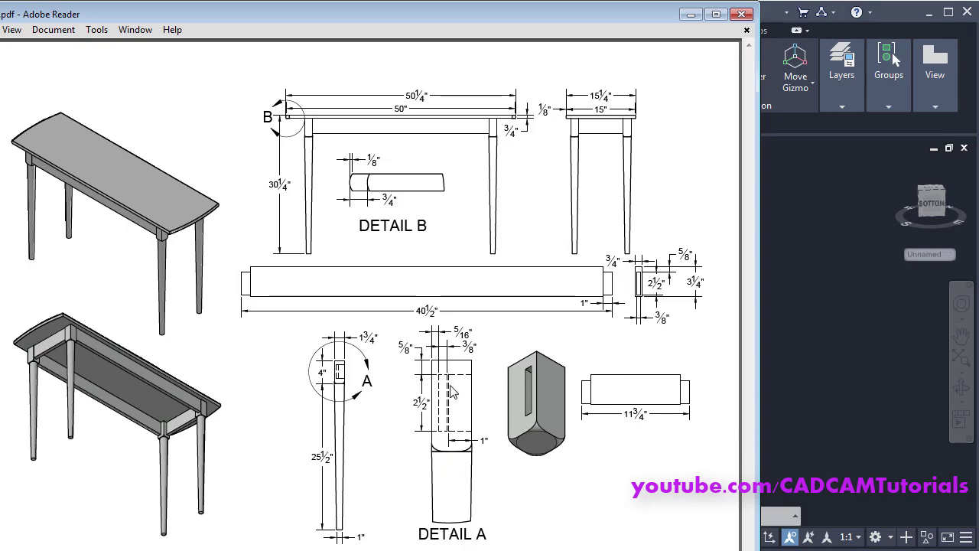
pyautogui.click(785, 398)
pyautogui.scroll(-5, 536, 354)
pyautogui.moveTo(513, 358); pyautogui.dragTo(525, 405, button='middle')
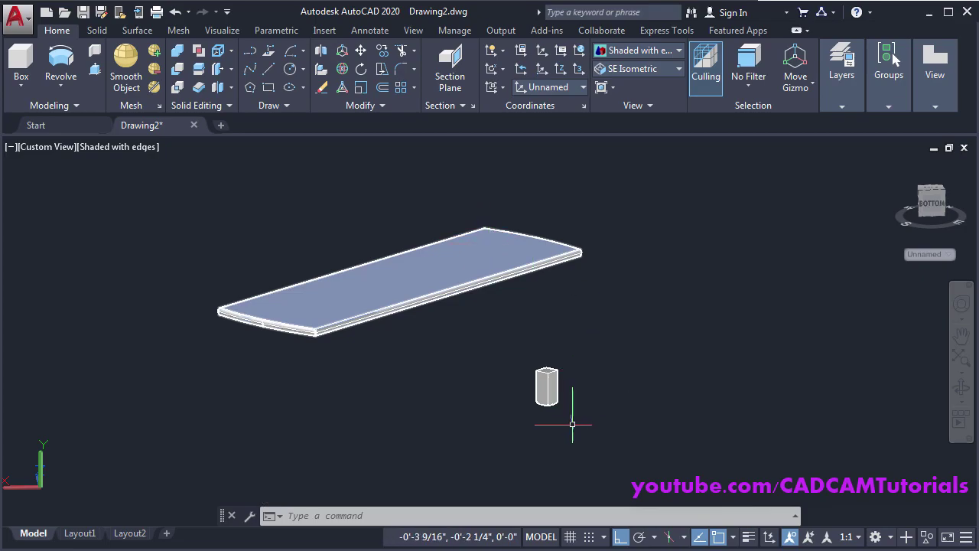
pyautogui.scroll(8, 569, 404)
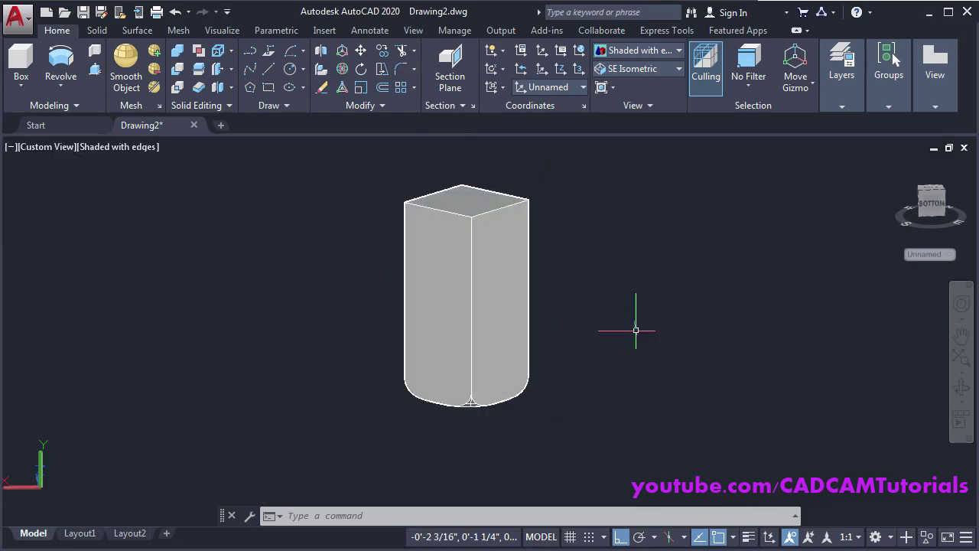
pyautogui.keyDown('shift'); pyautogui.moveTo(634, 329); pyautogui.dragTo(663, 355, button='middle'); pyautogui.keyUp('shift')
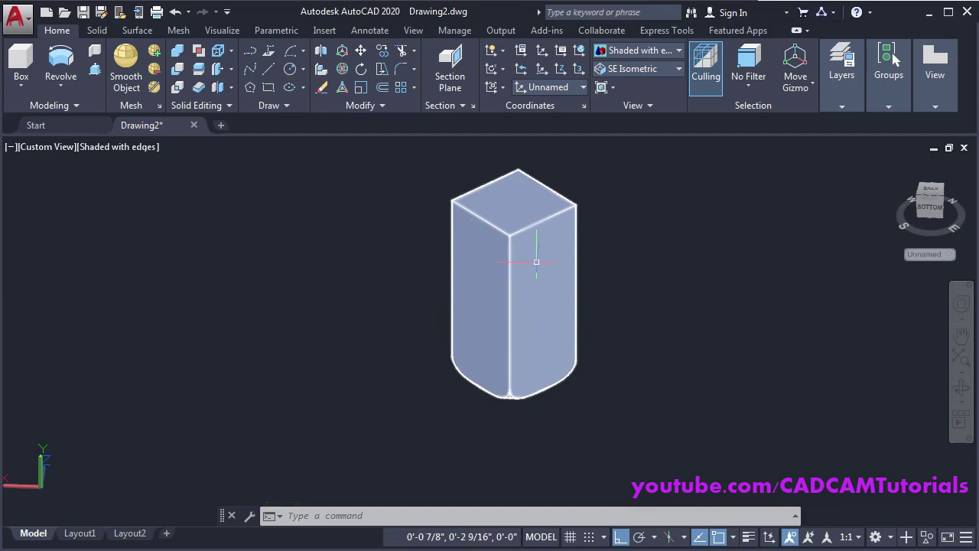
pyautogui.moveTo(554, 335)
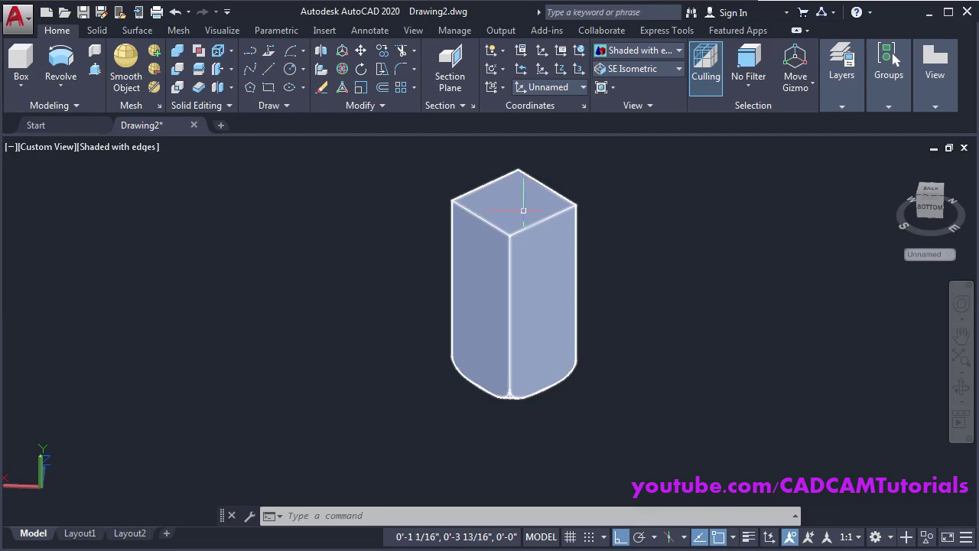
pyautogui.moveTo(523, 210)
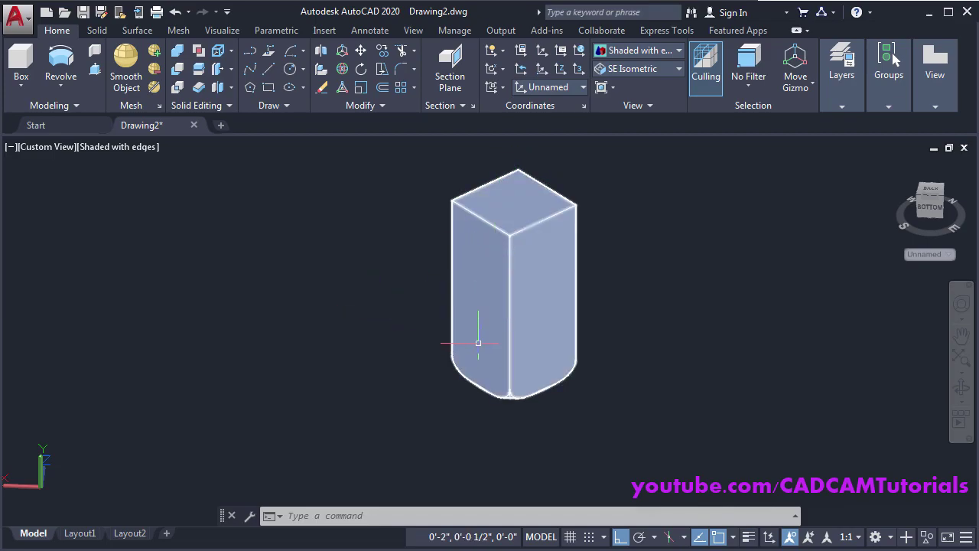
pyautogui.click(583, 89)
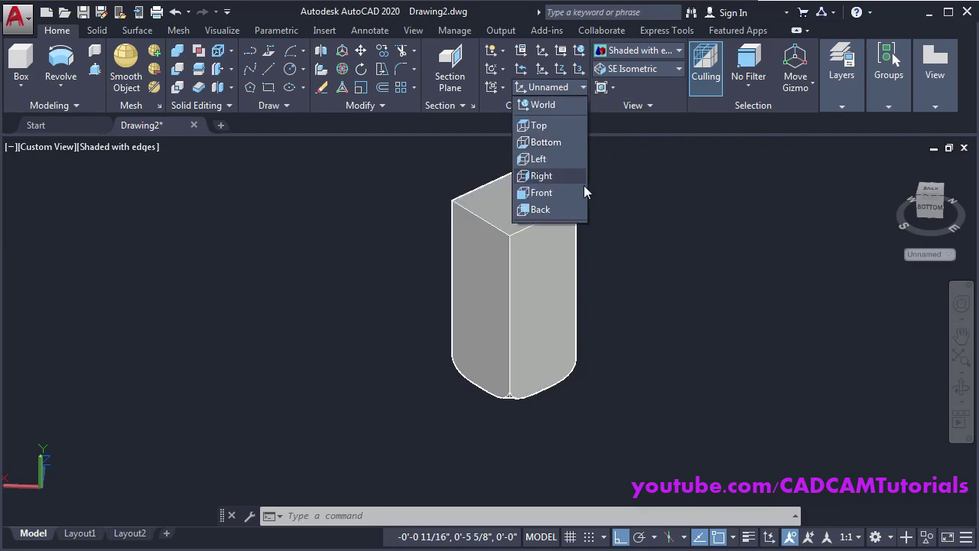
pyautogui.click(550, 194)
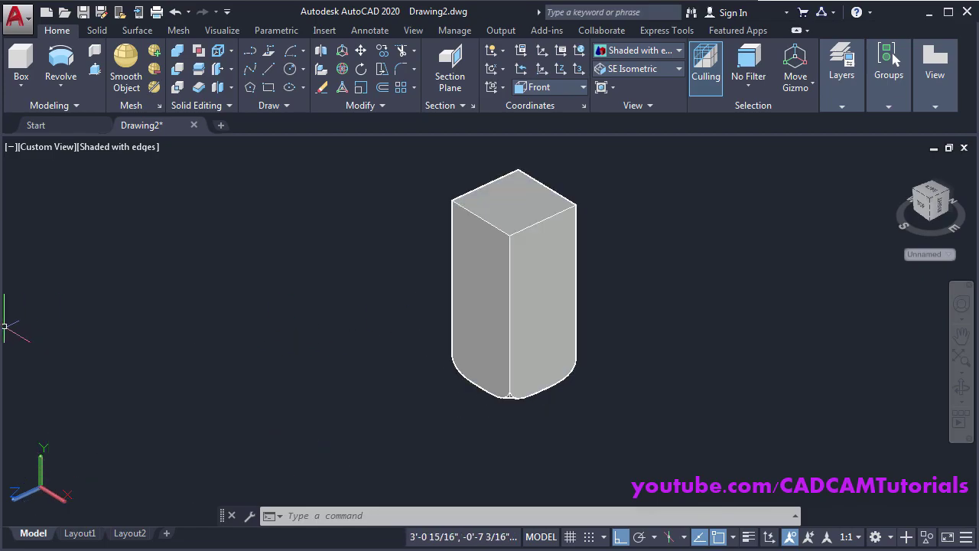
# Copy the outer vertical edge of the block's front face 5/16" inward along the X axis, following Detail A in the PDF
pyautogui.hotkey('alt', 'Tab')
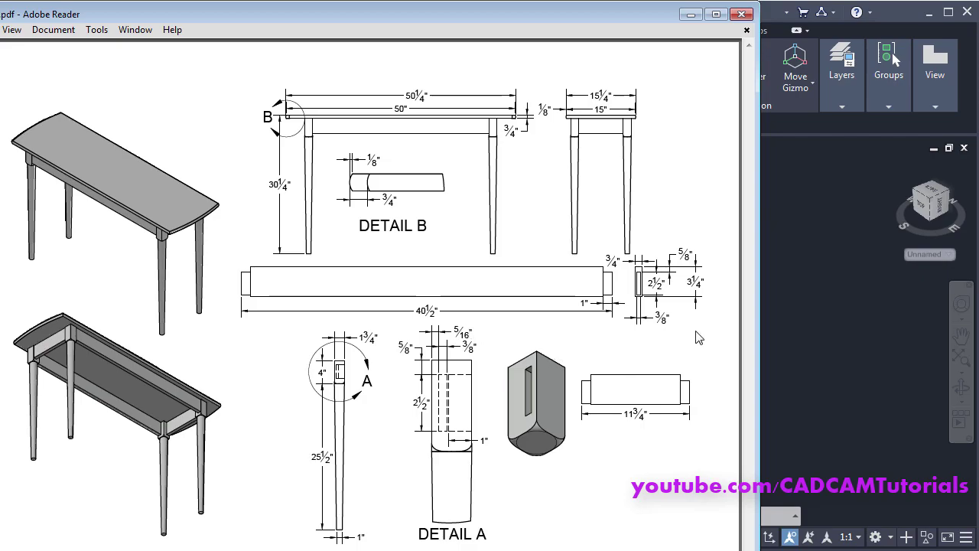
pyautogui.hotkey('alt', 'Tab')
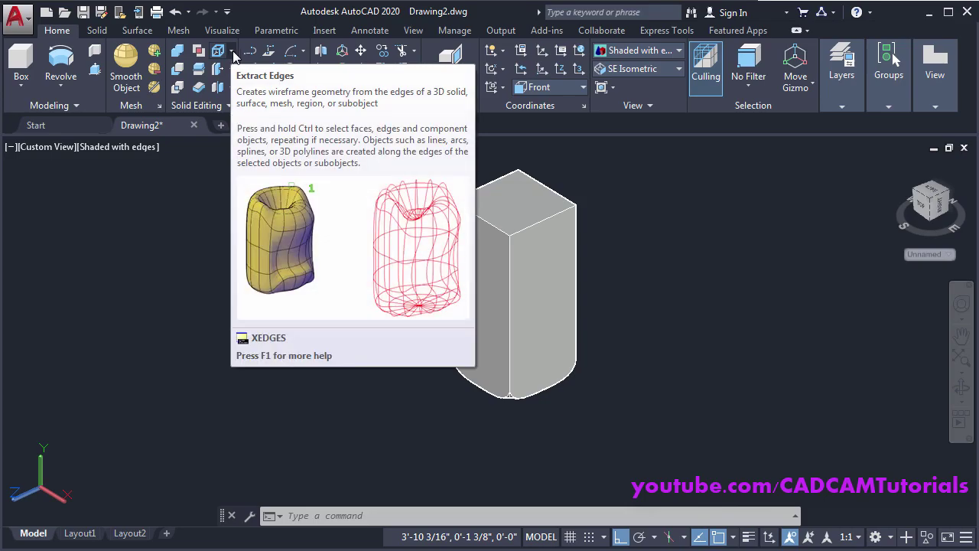
pyautogui.click(232, 53)
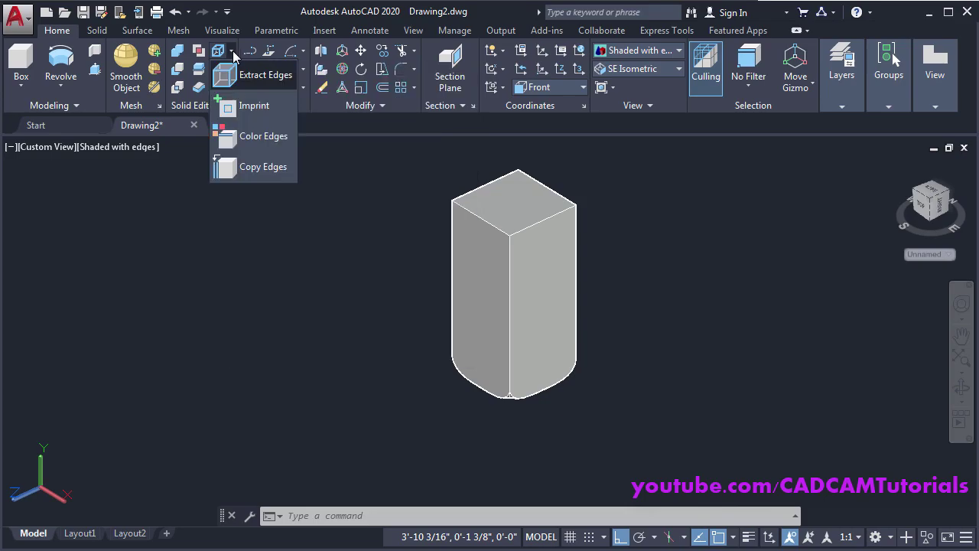
pyautogui.click(253, 171)
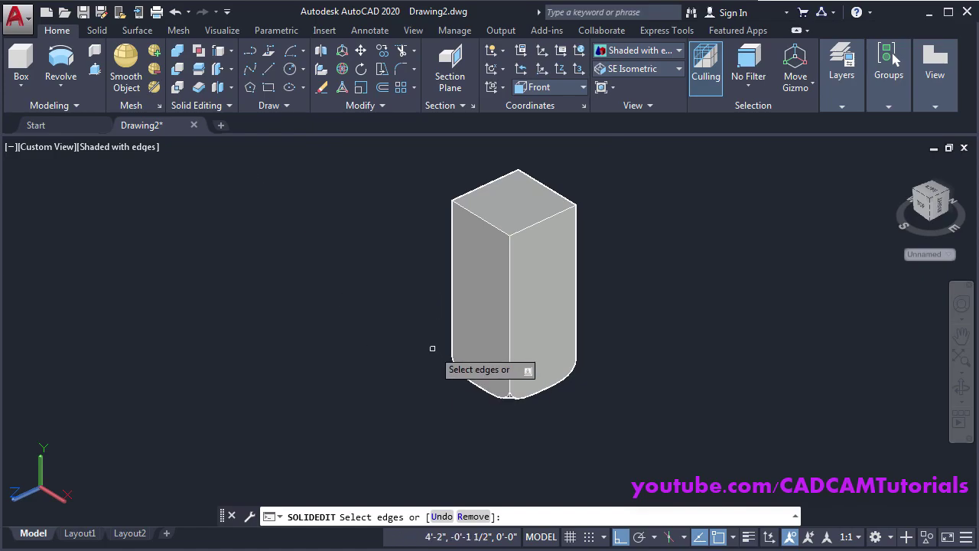
pyautogui.click(451, 277)
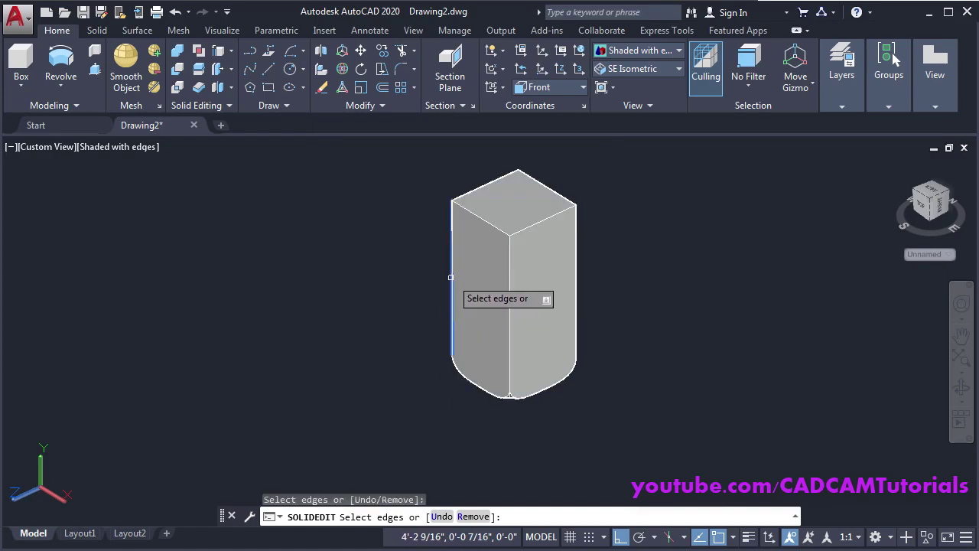
pyautogui.press('Return')
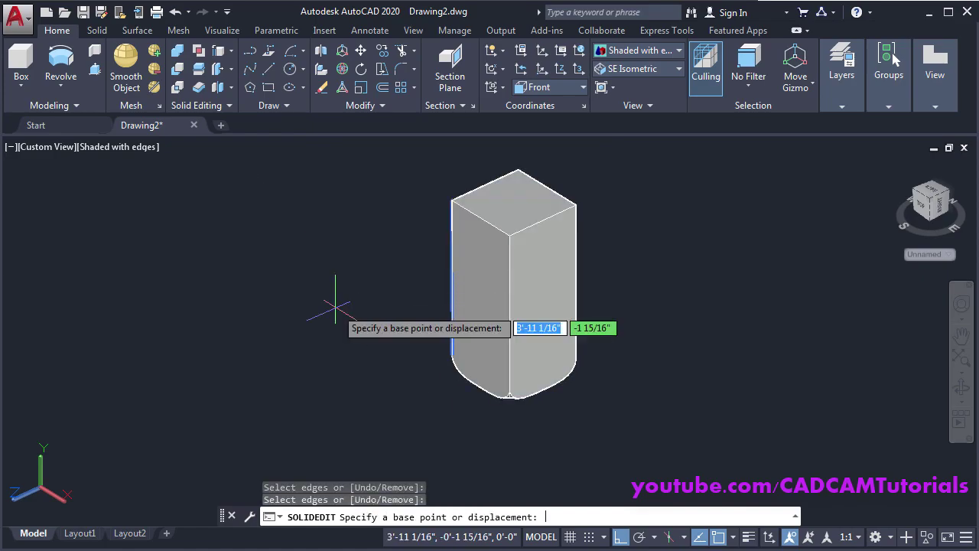
pyautogui.click(262, 313)
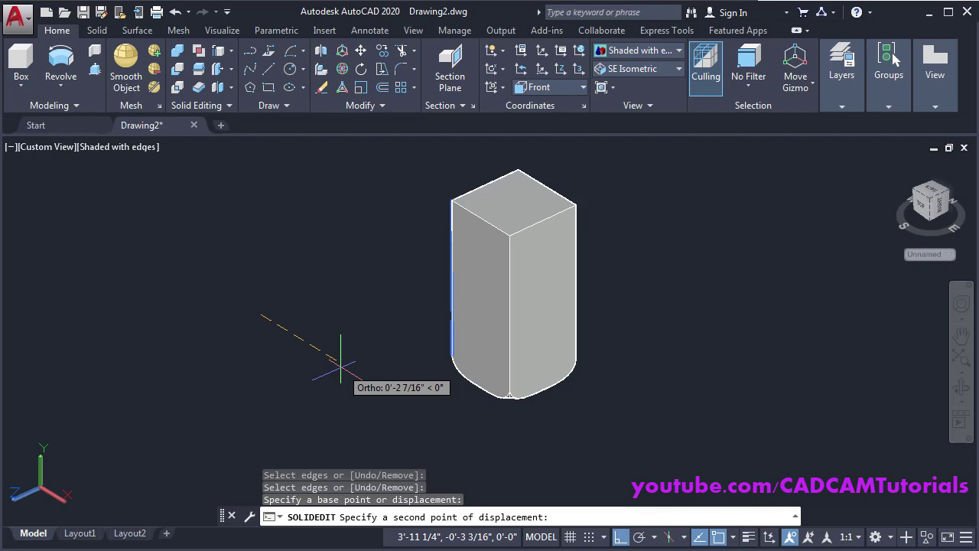
pyautogui.write('5')
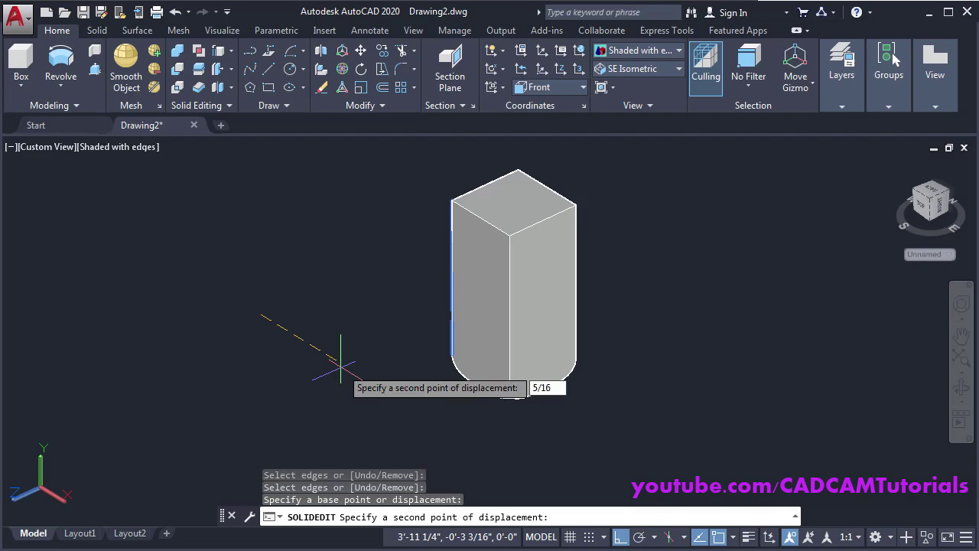
pyautogui.write('/16')
pyautogui.press('Return')
pyautogui.press('Down')
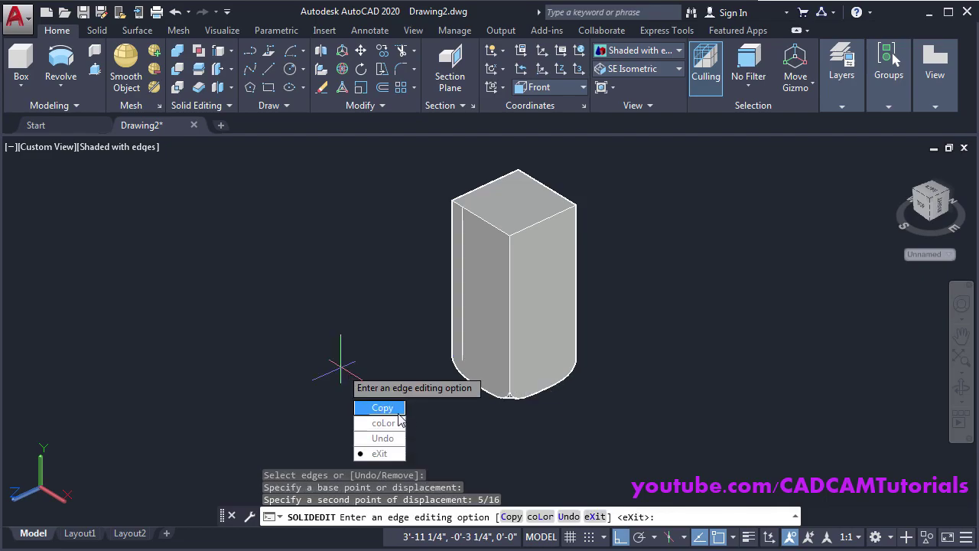
pyautogui.press('Return')
pyautogui.hotkey('alt', 'Tab')
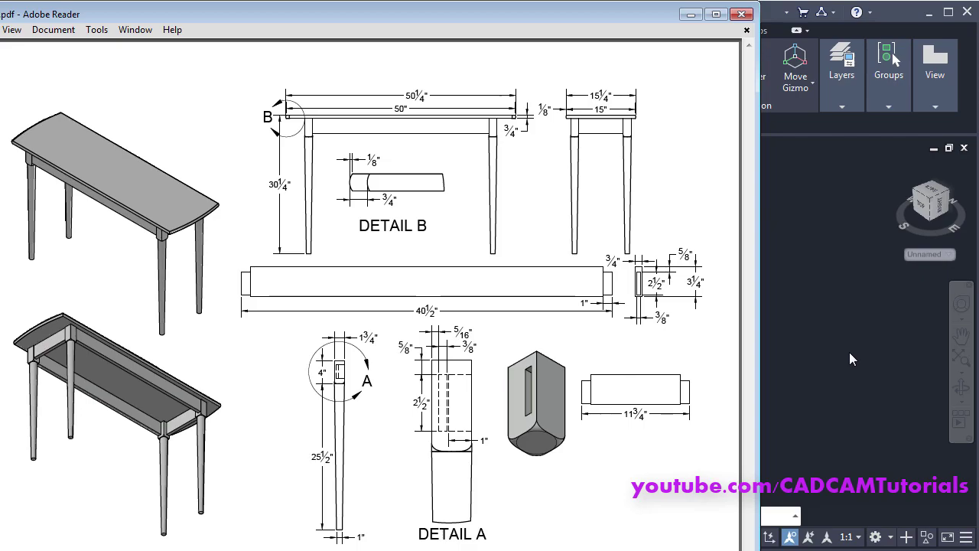
pyautogui.hotkey('alt', 'Tab')
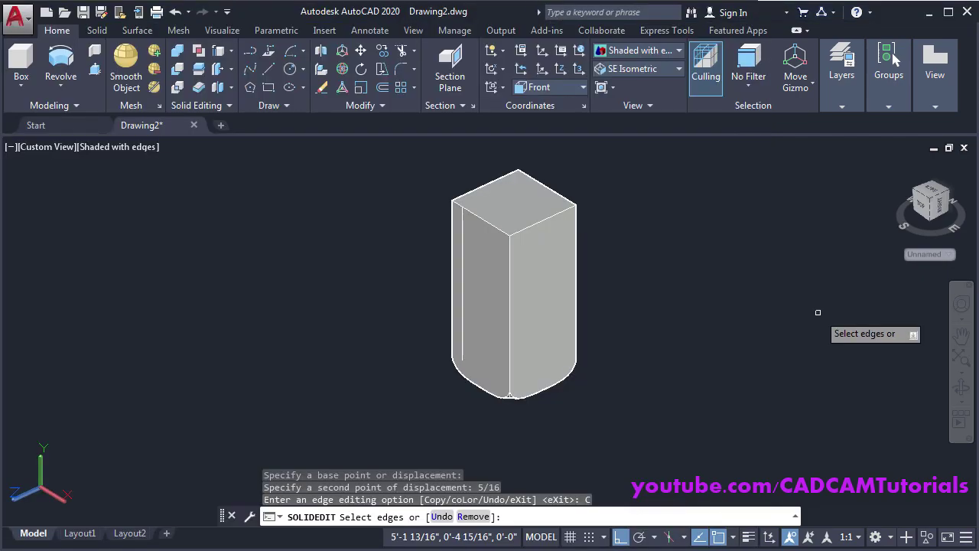
pyautogui.click(483, 220)
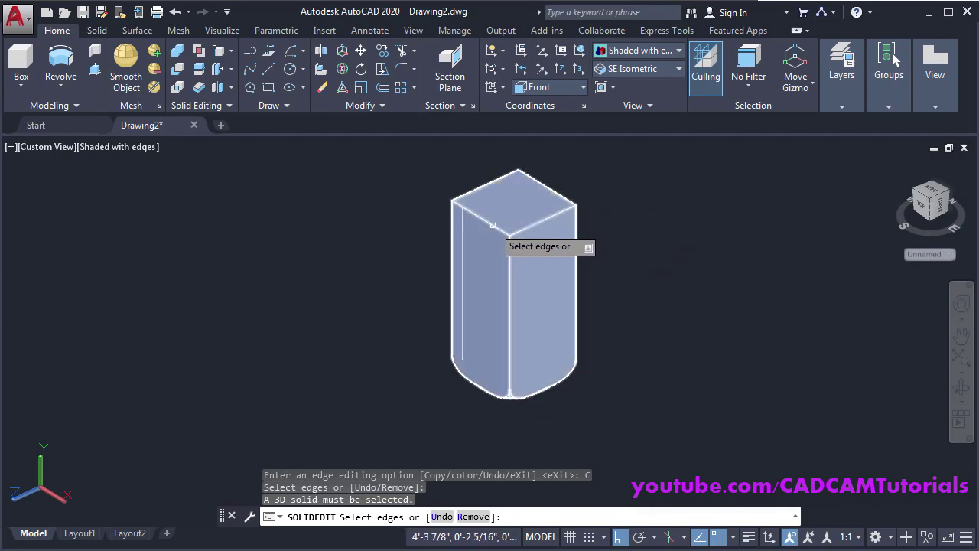
pyautogui.click(492, 227)
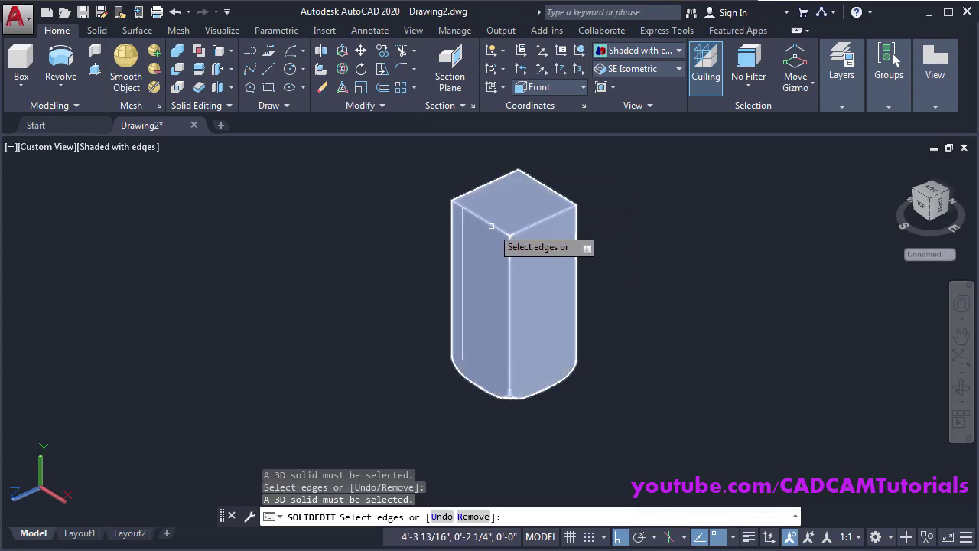
pyautogui.press('Escape')
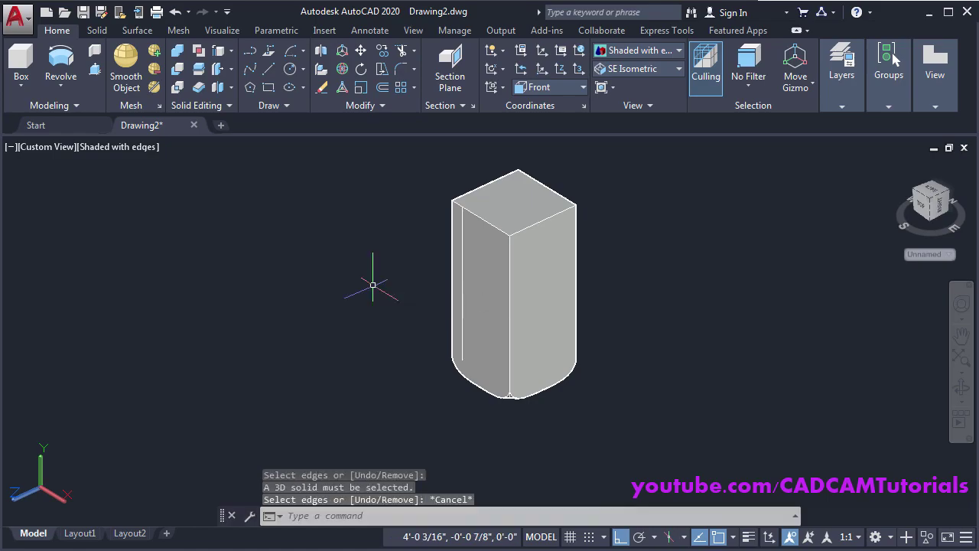
pyautogui.press('Escape')
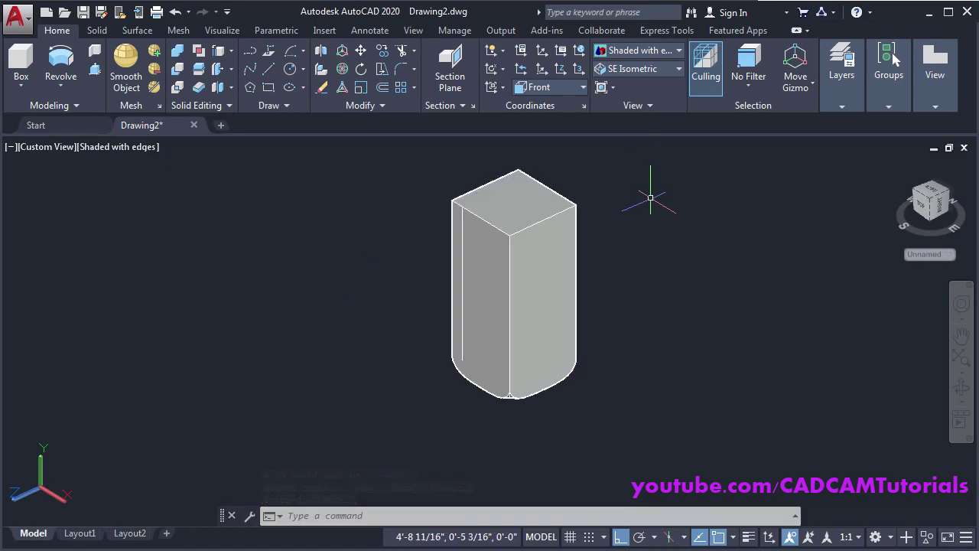
# Erase the leftover outline overlapping the block's top edges, removing the solid from the crossing selection
pyautogui.write('e')
pyautogui.press('Return')
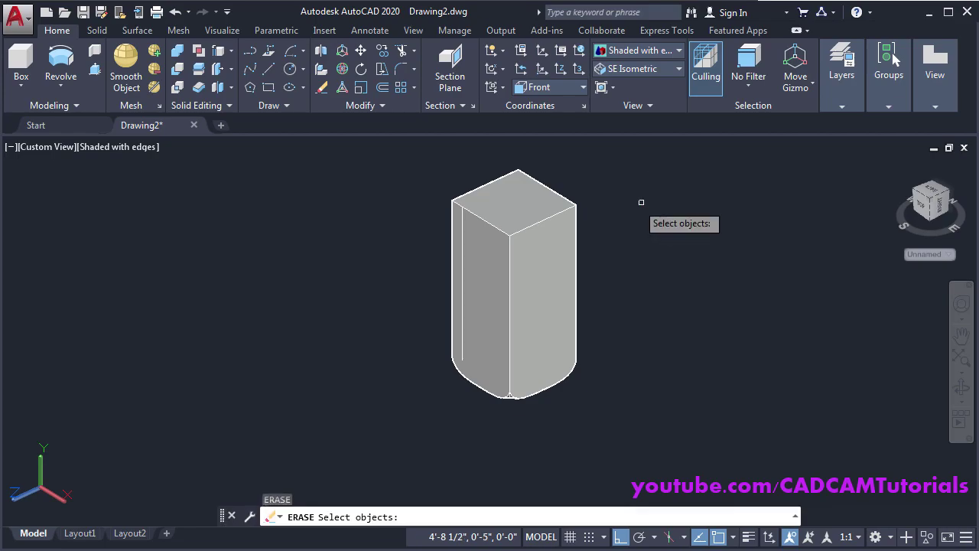
pyautogui.click(593, 188)
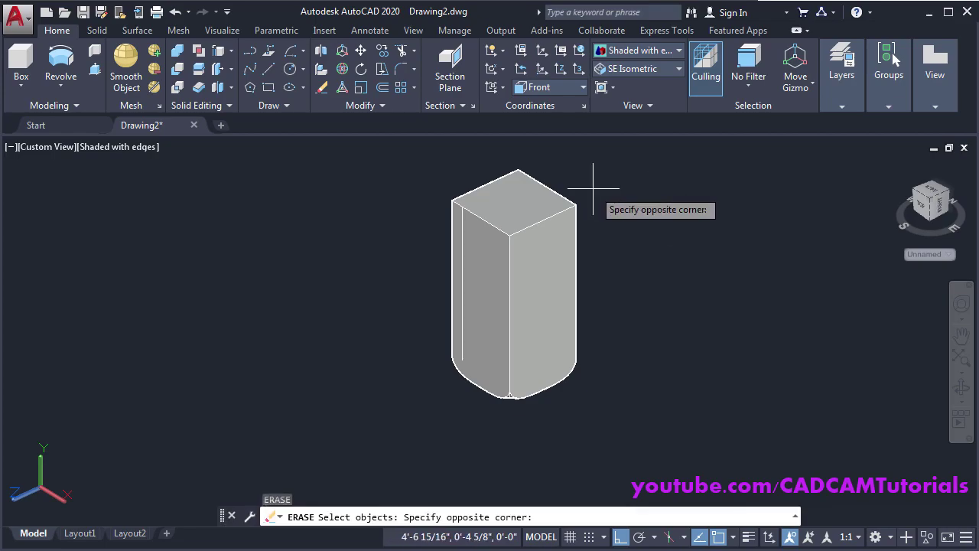
pyautogui.click(551, 227)
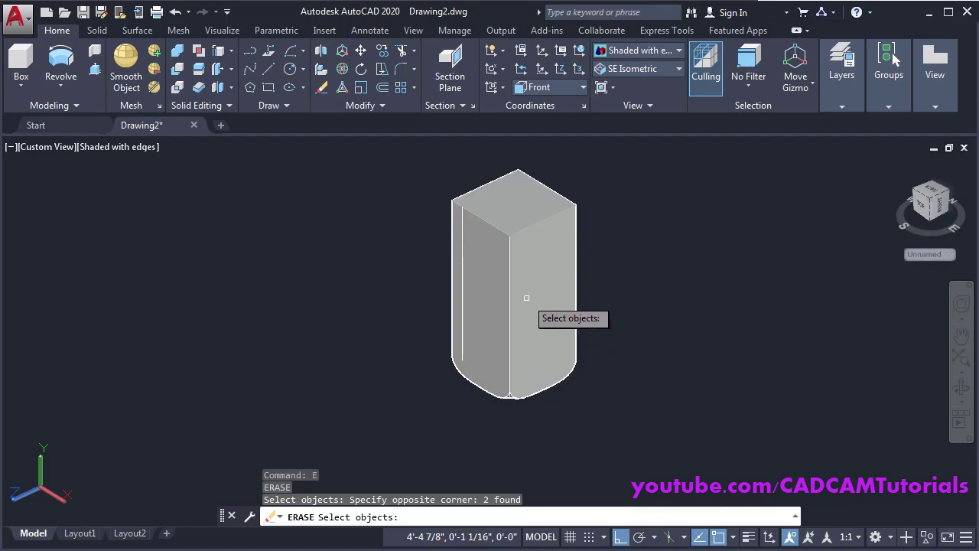
pyautogui.keyDown('shift'); pyautogui.click(539, 302); pyautogui.keyUp('shift')
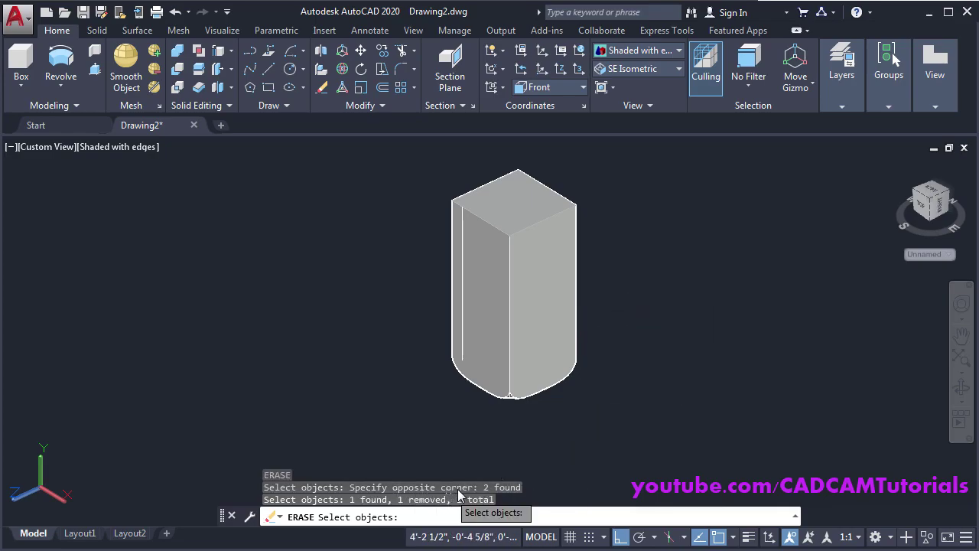
pyautogui.press('Return')
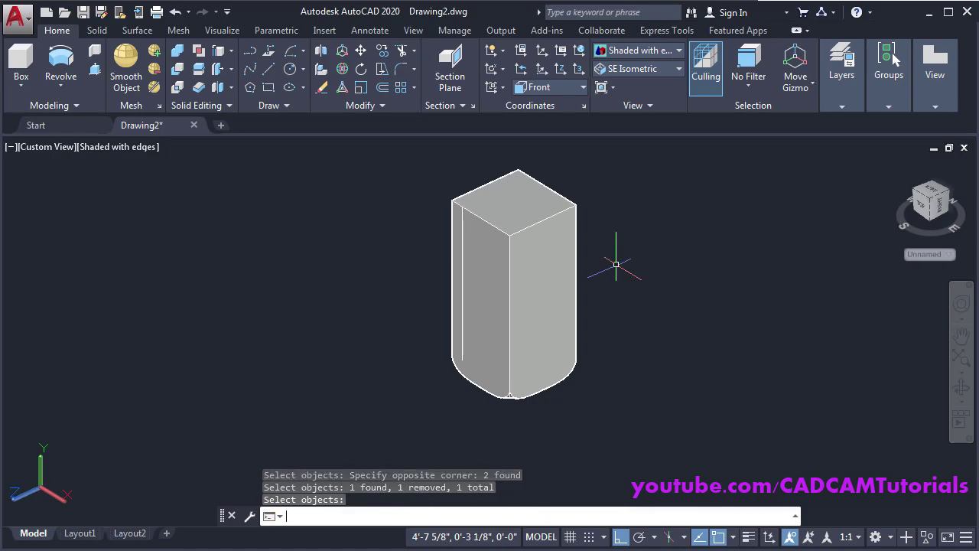
# Start copying the top edge of the block's front face with Copy Edges
pyautogui.click(217, 53)
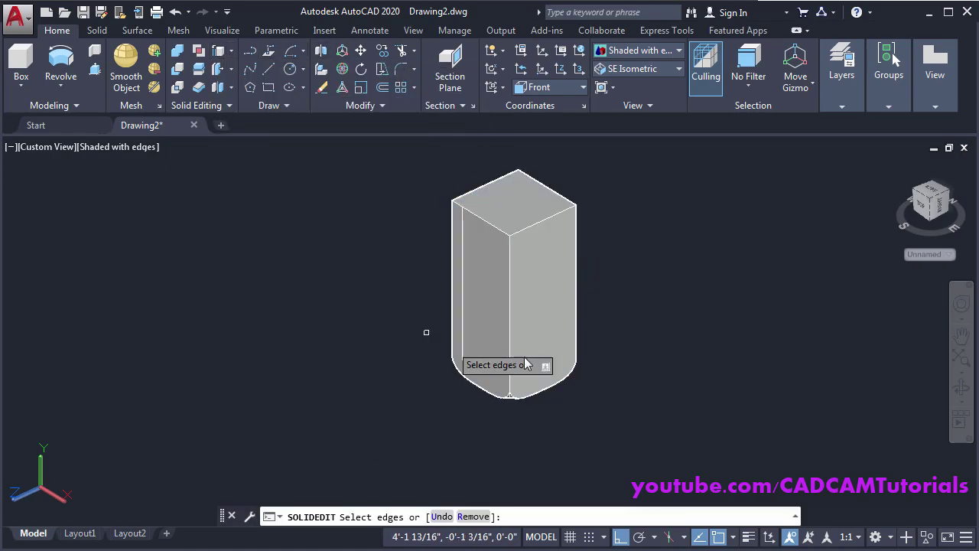
pyautogui.click(496, 229)
pyautogui.press('Return')
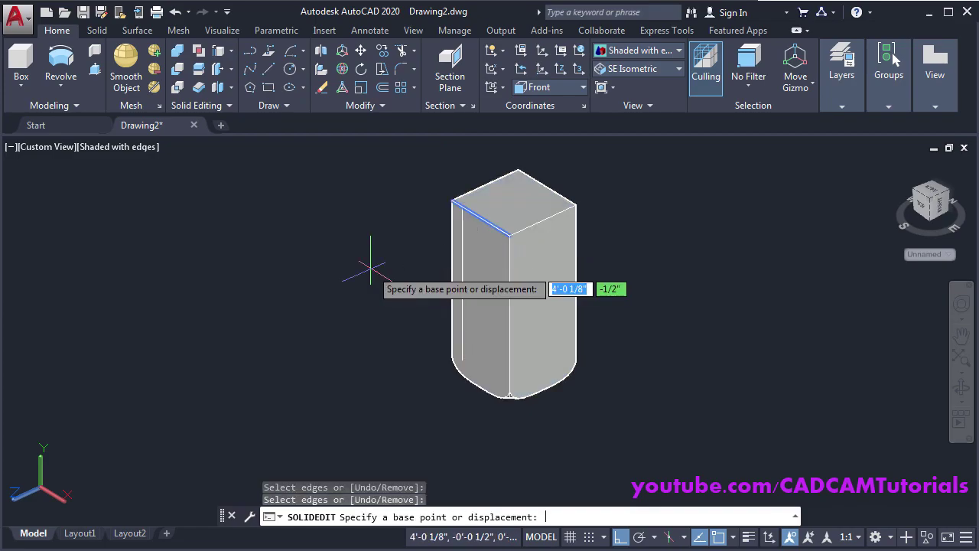
# Copy the selected top edge of the leg's front-left face 5/8" straight down the face
pyautogui.click(396, 212)
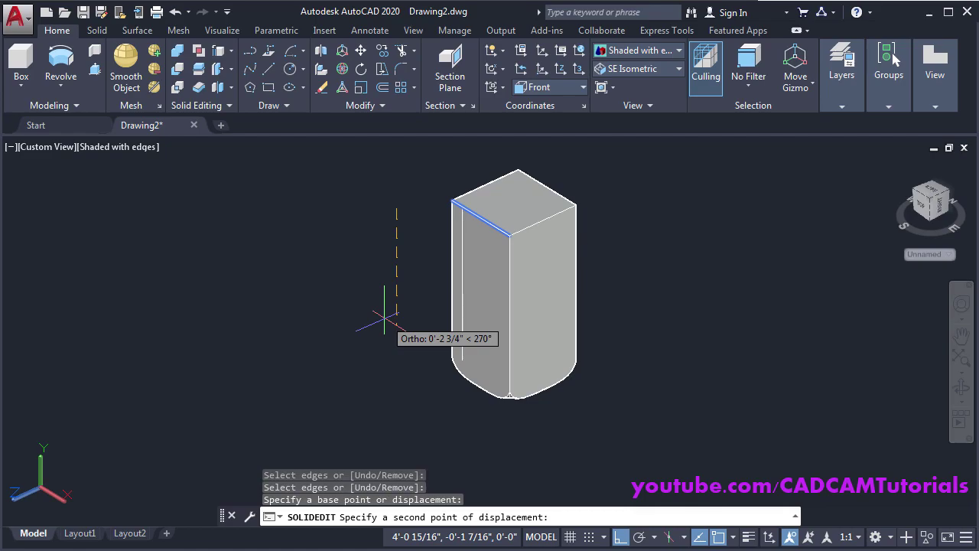
pyautogui.write('5/')
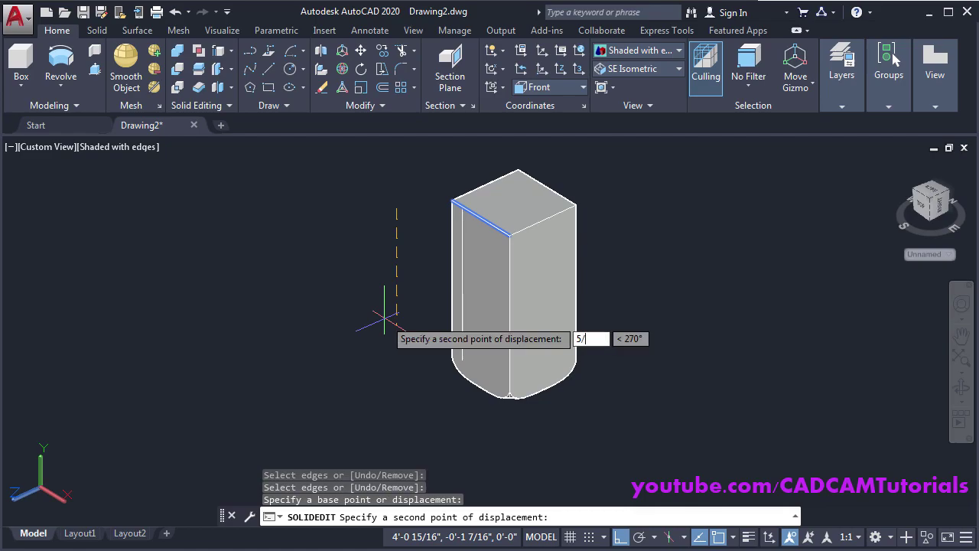
pyautogui.write('8')
pyautogui.press('Return')
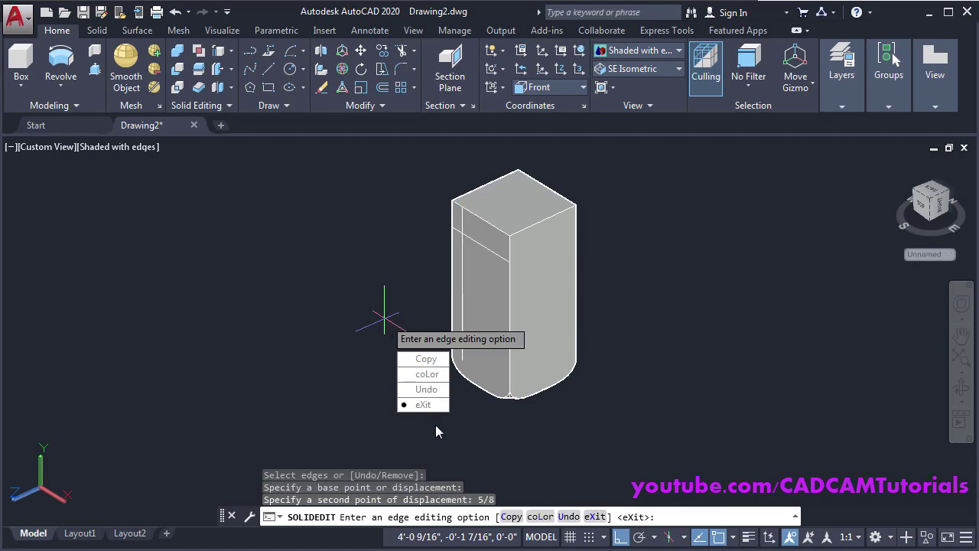
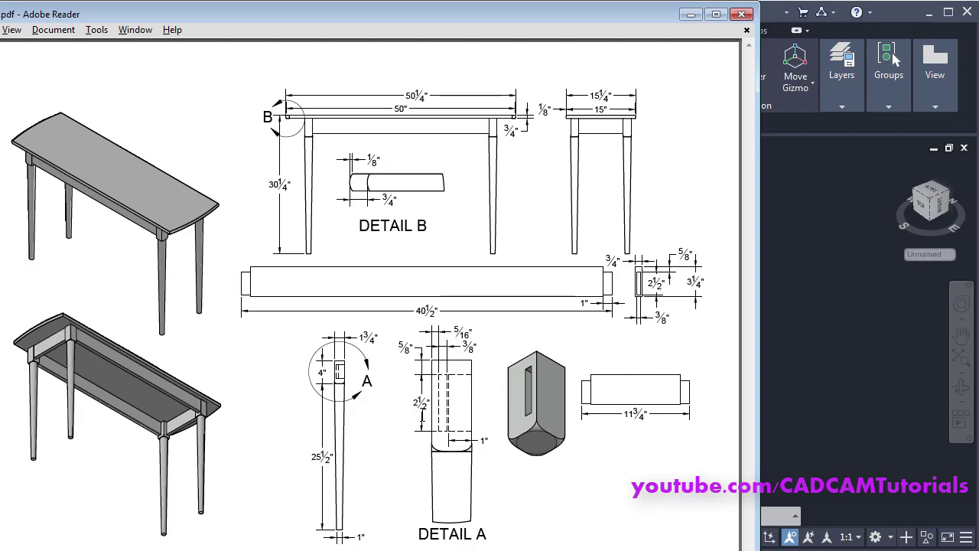
# Back in AutoCAD, draw a 3/8" by 2-1/2" rectangle from the intersection of the copied edge and the vertical guide line
pyautogui.click(856, 333)
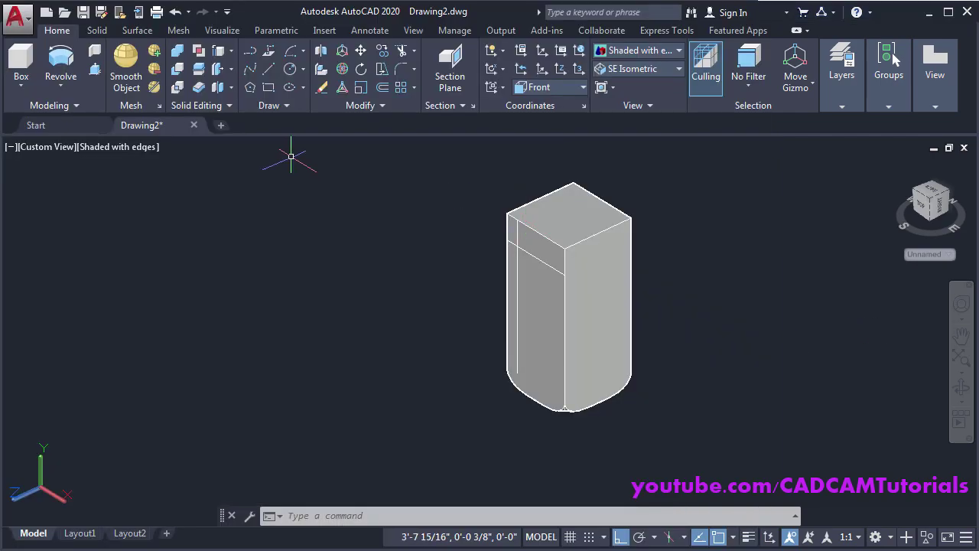
pyautogui.click(268, 87)
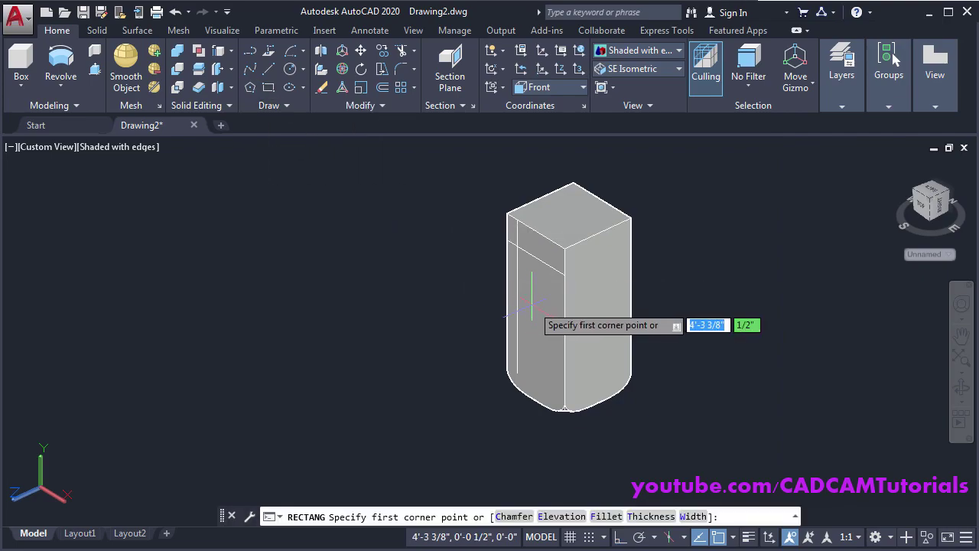
pyautogui.scroll(3, 528, 285)
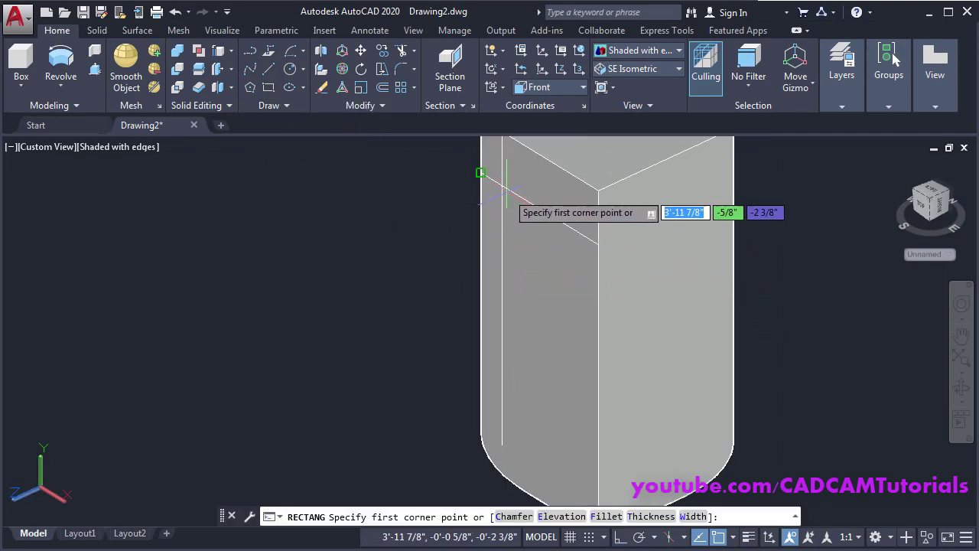
pyautogui.scroll(-2, 507, 196)
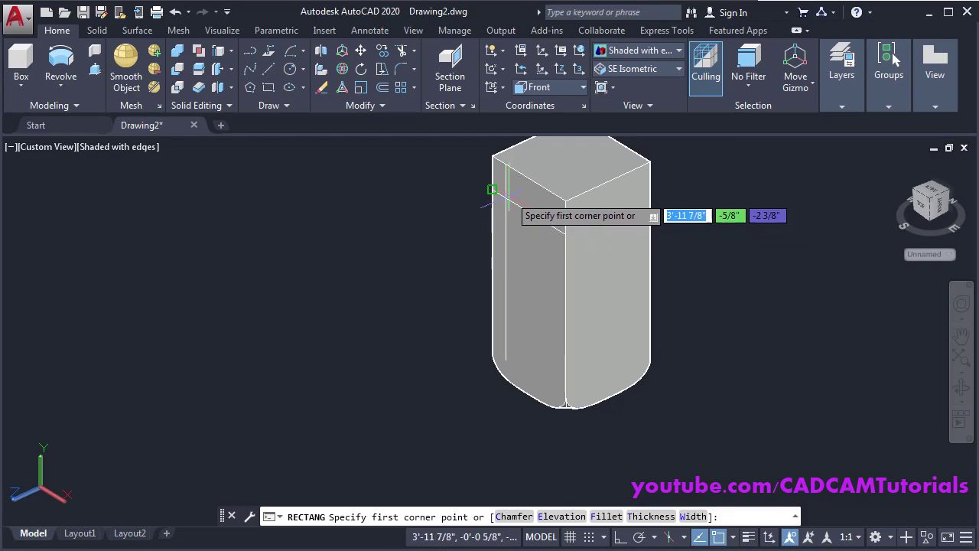
pyautogui.scroll(3, 478, 218)
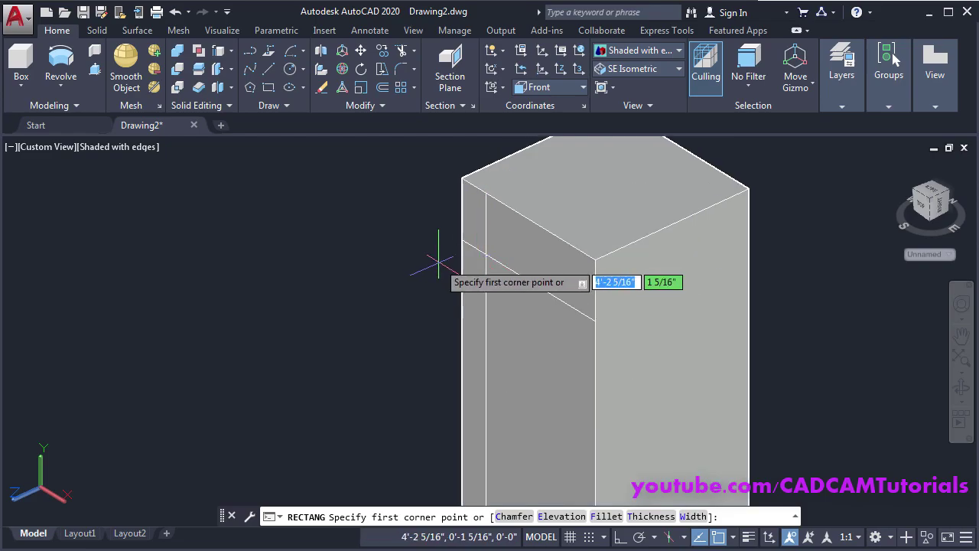
pyautogui.scroll(2, 493, 184)
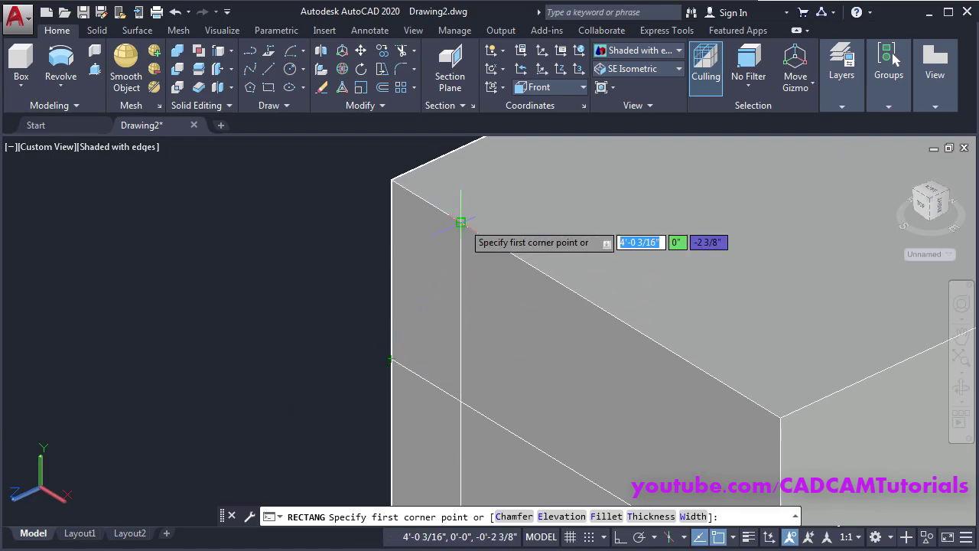
pyautogui.click(460, 399)
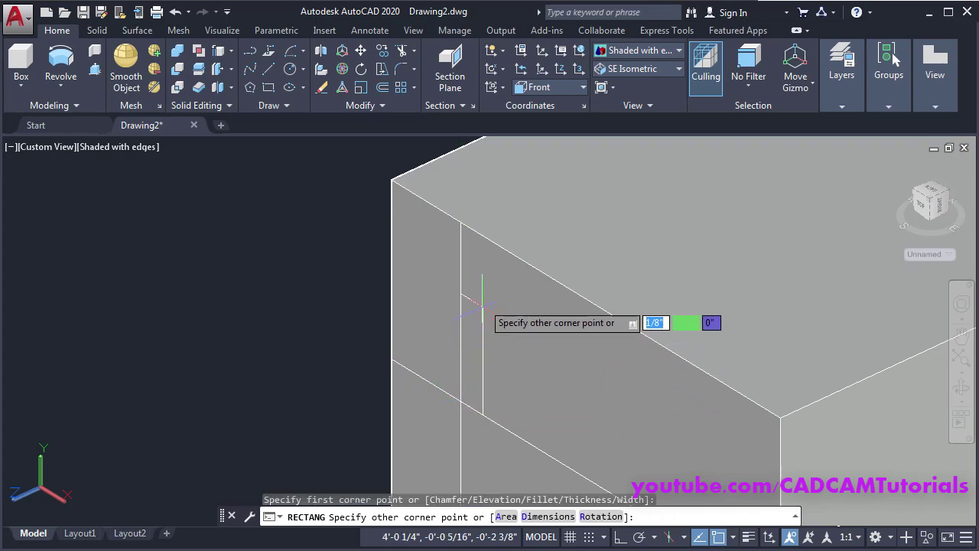
pyautogui.scroll(-5, 466, 306)
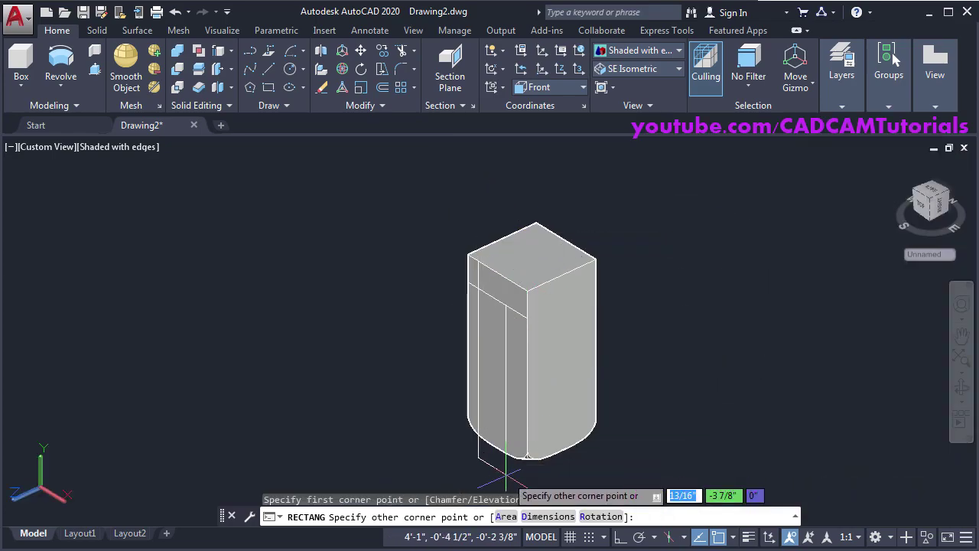
pyautogui.write('3/8')
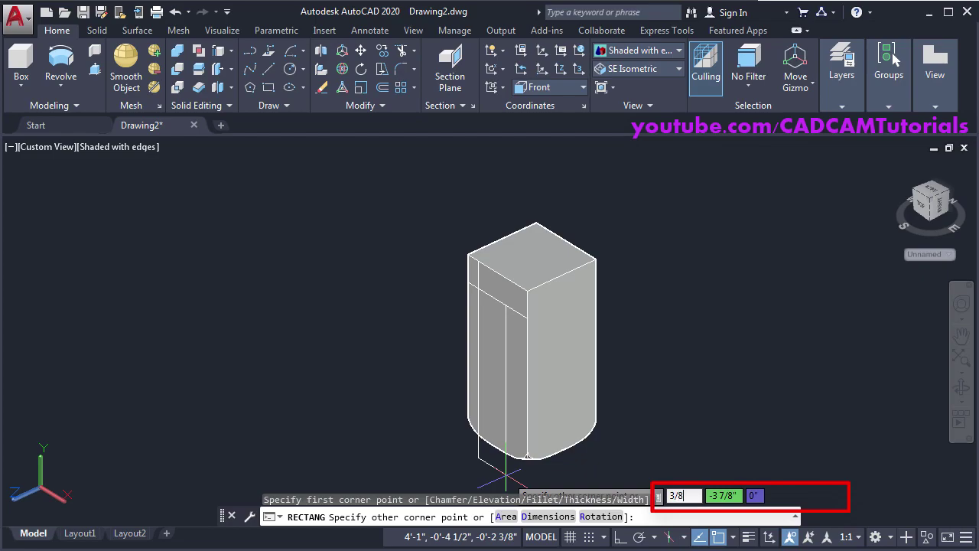
pyautogui.press('Tab')
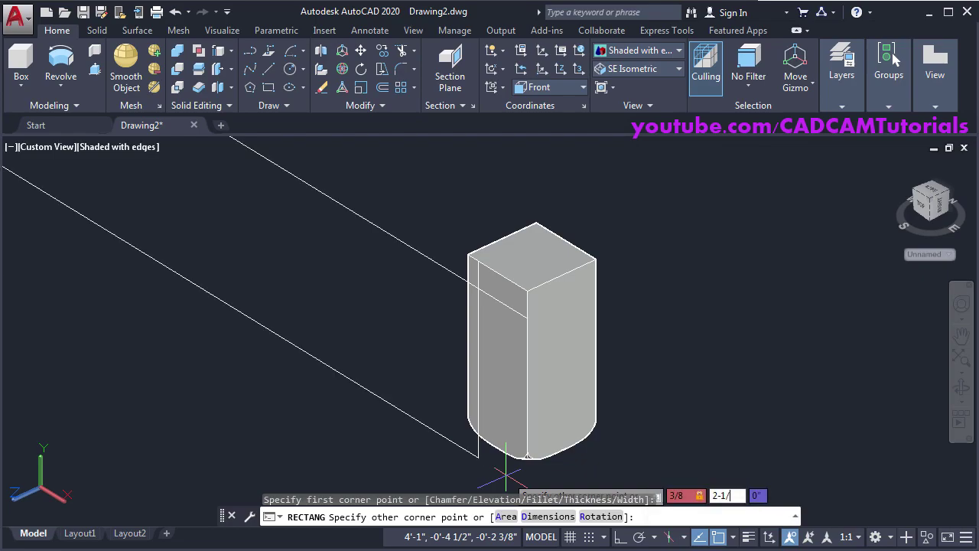
pyautogui.write('2-1/2')
pyautogui.press('Return')
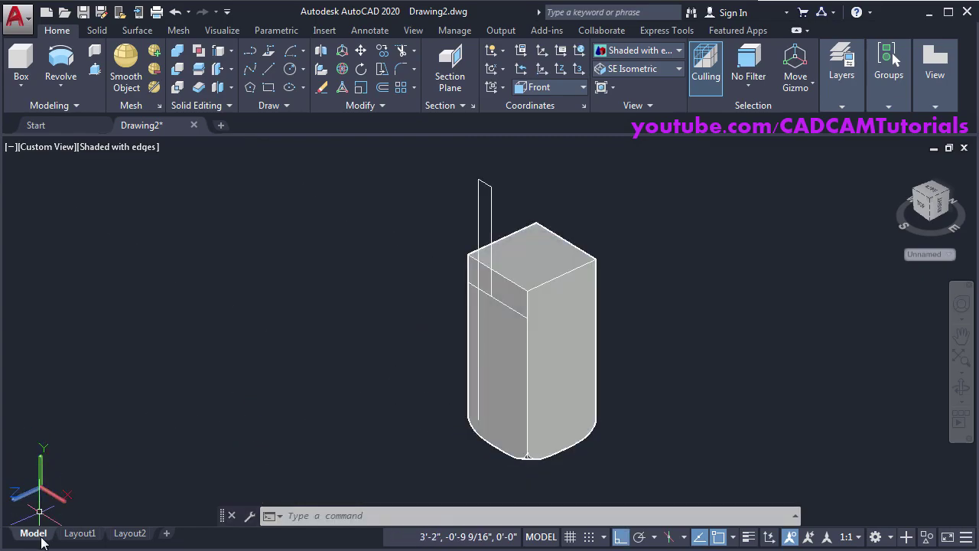
# Move the rectangle straight down so its upper-left corner sits on the intersection of the two guide lines
pyautogui.scroll(2, 527, 220)
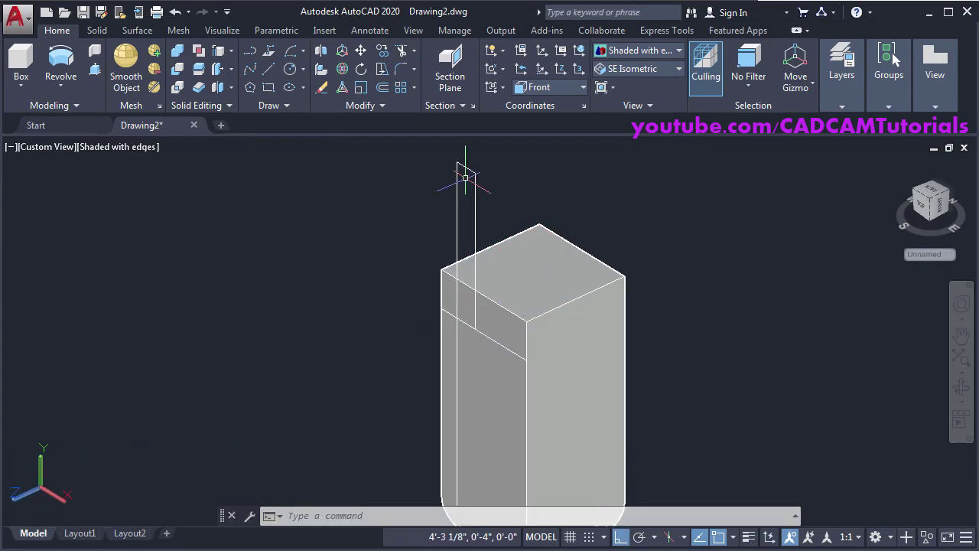
pyautogui.click(362, 50)
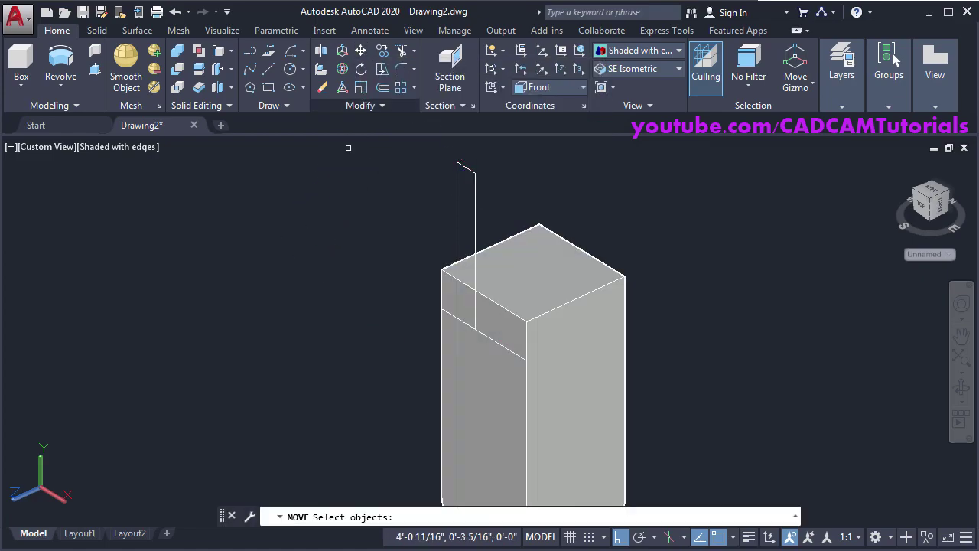
pyautogui.click(469, 170)
pyautogui.press('Return')
pyautogui.click(456, 162)
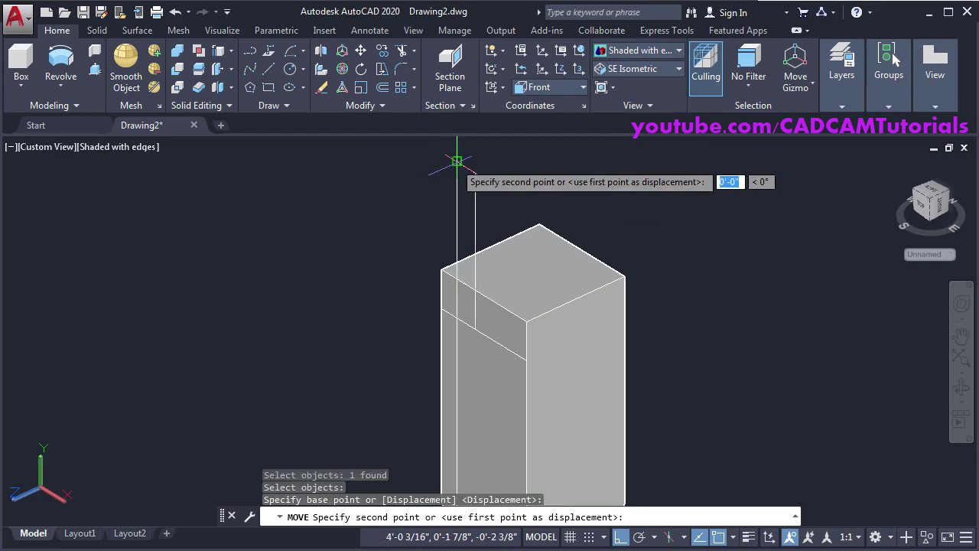
pyautogui.scroll(2, 456, 335)
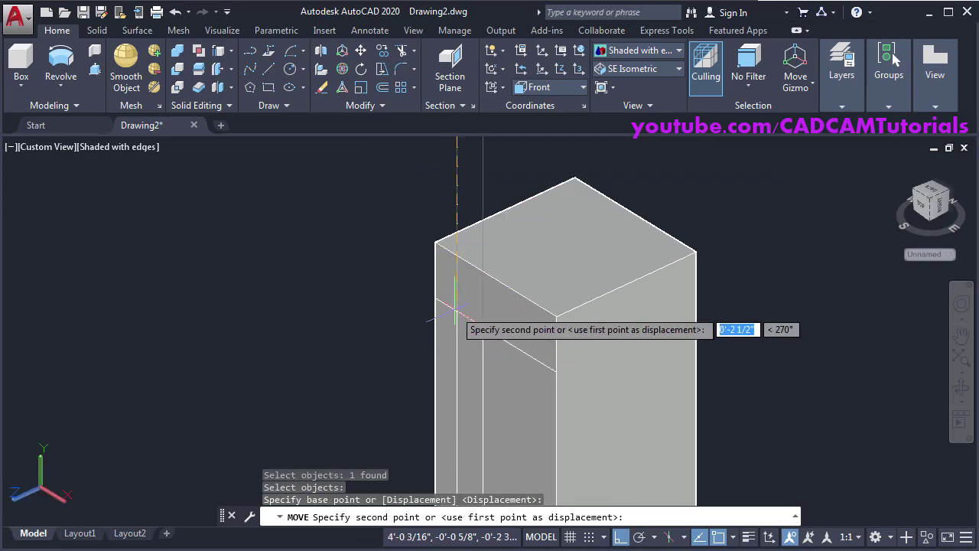
pyautogui.click(456, 317)
pyautogui.scroll(-3, 814, 309)
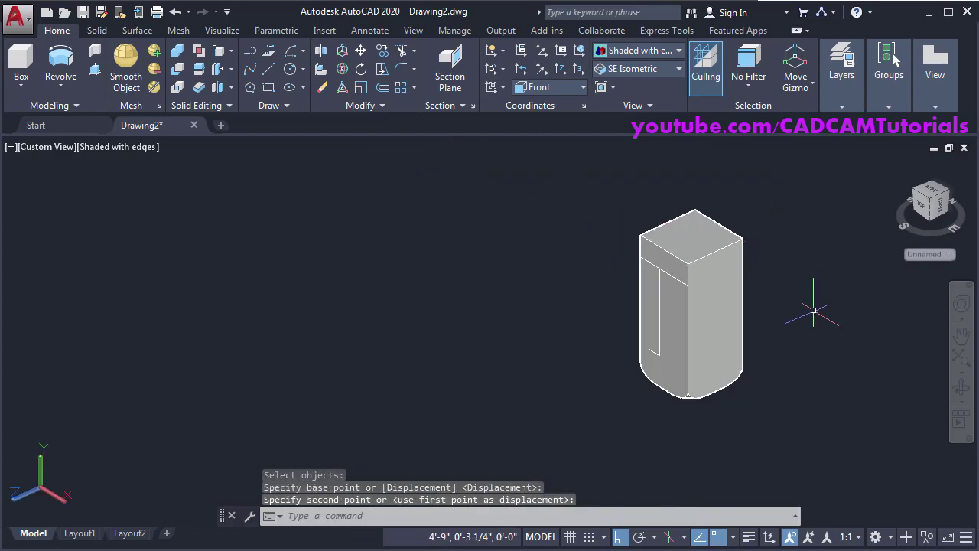
# Cut a mortise 1" deep into the leg with Presspull on the rectangular area
pyautogui.scroll(3, 813, 309)
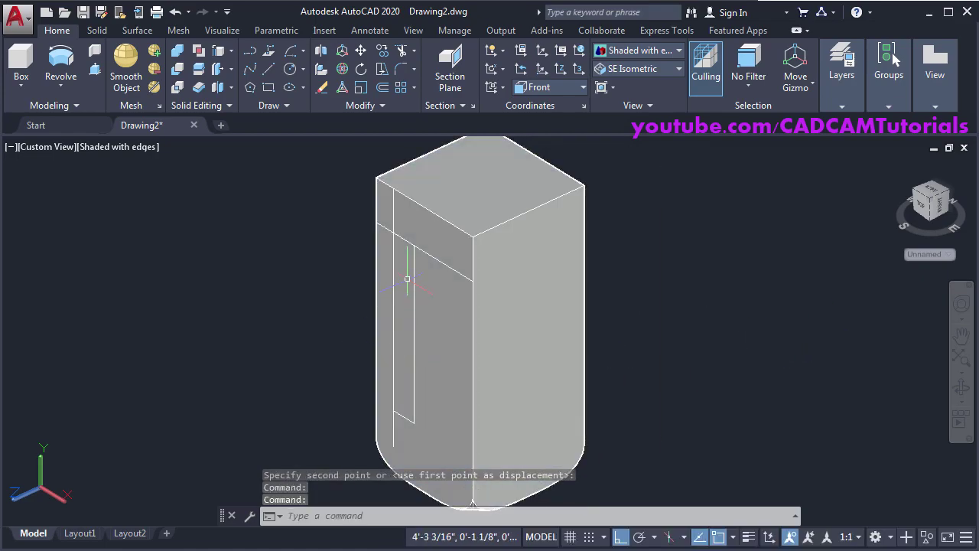
pyautogui.click(94, 70)
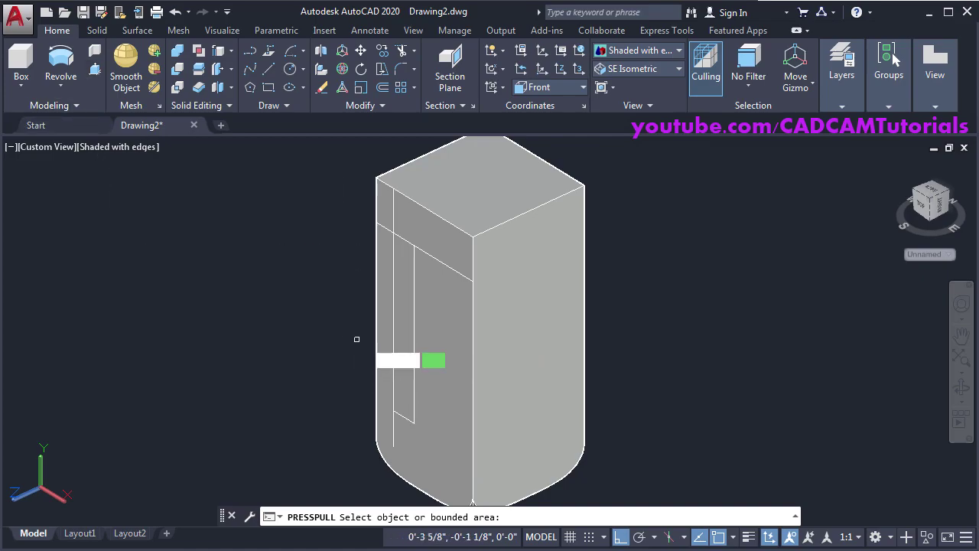
pyautogui.click(402, 328)
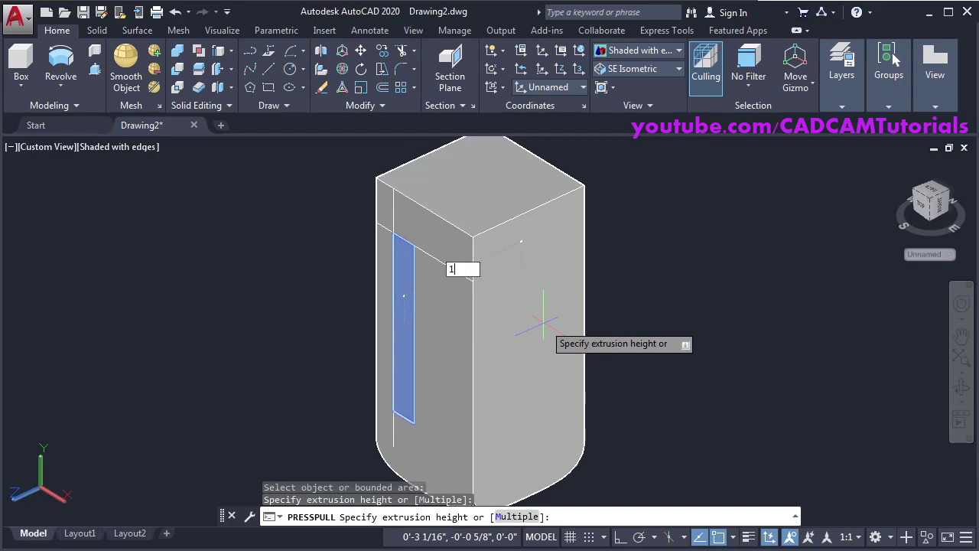
pyautogui.write('1')
pyautogui.press('Return')
pyautogui.press('Return')
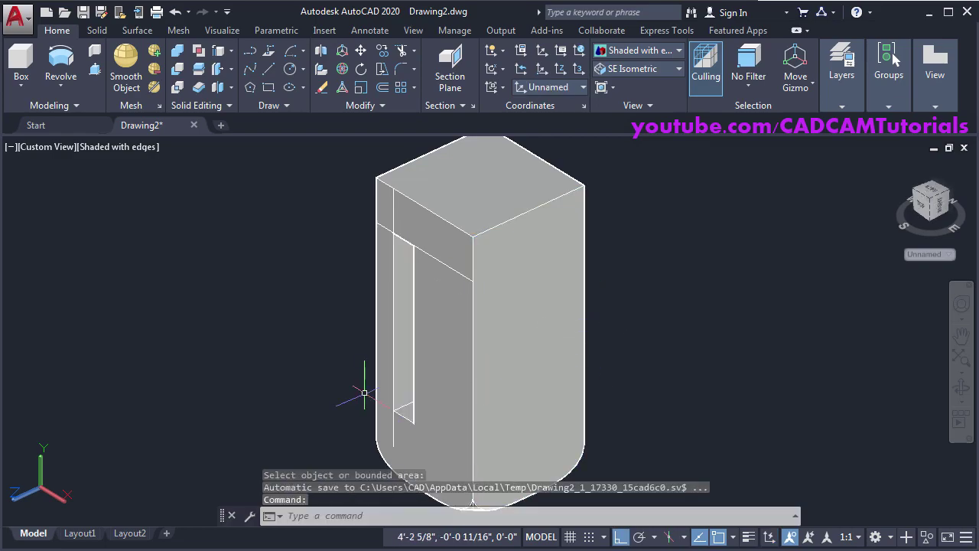
# 3D rotate the rectangle and both guide lines 270° about the vertical axis through the leg's front top corner
pyautogui.moveTo(310, 348)
pyautogui.keyDown('shift'); pyautogui.mouseDown(button='middle')
pyautogui.moveTo(363, 359)
pyautogui.moveTo(390, 335)
pyautogui.moveTo(378, 293)
pyautogui.moveTo(389, 280)
pyautogui.moveTo(375, 300)
pyautogui.moveTo(390, 328)
pyautogui.moveTo(408, 331)
pyautogui.moveTo(328, 339)
pyautogui.moveTo(324, 352)
pyautogui.mouseUp(button='middle'); pyautogui.keyUp('shift')
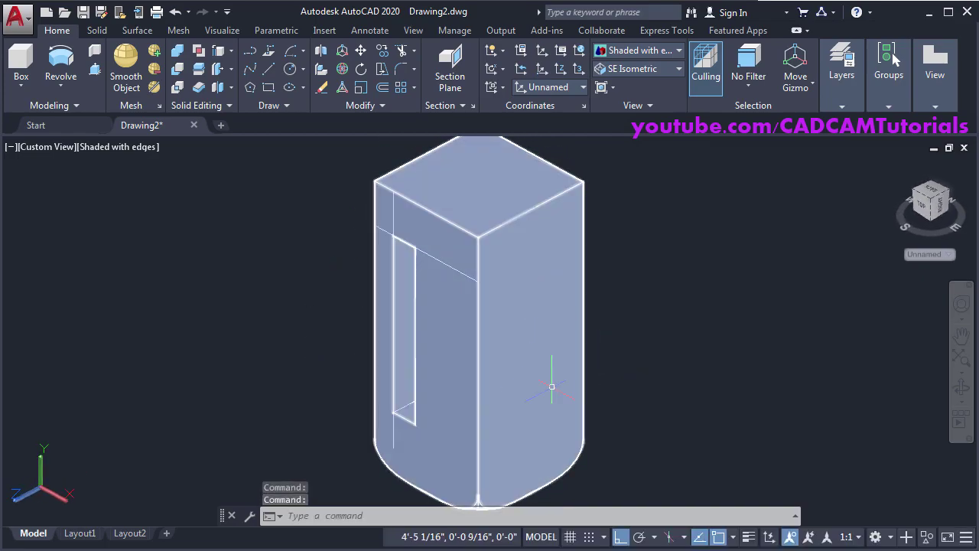
pyautogui.scroll(-2, 624, 331)
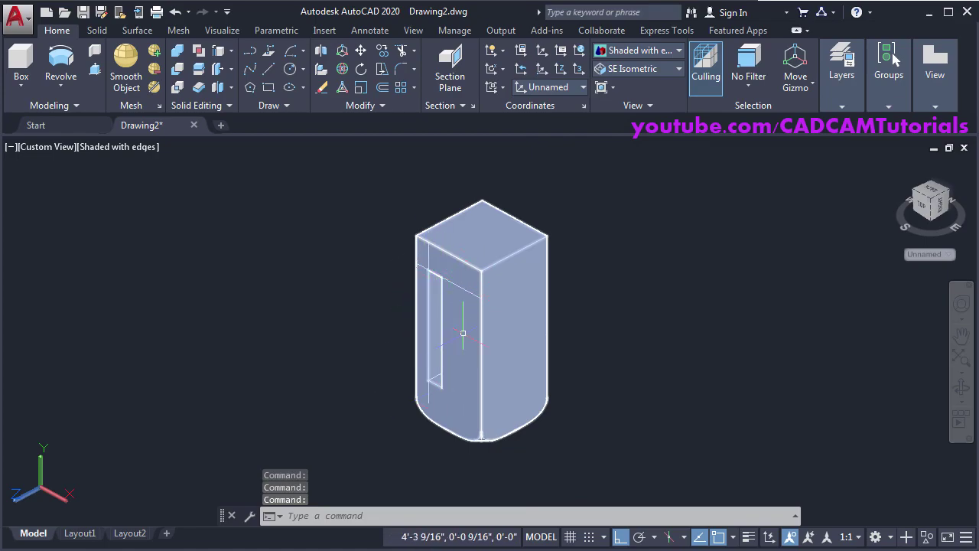
pyautogui.click(342, 69)
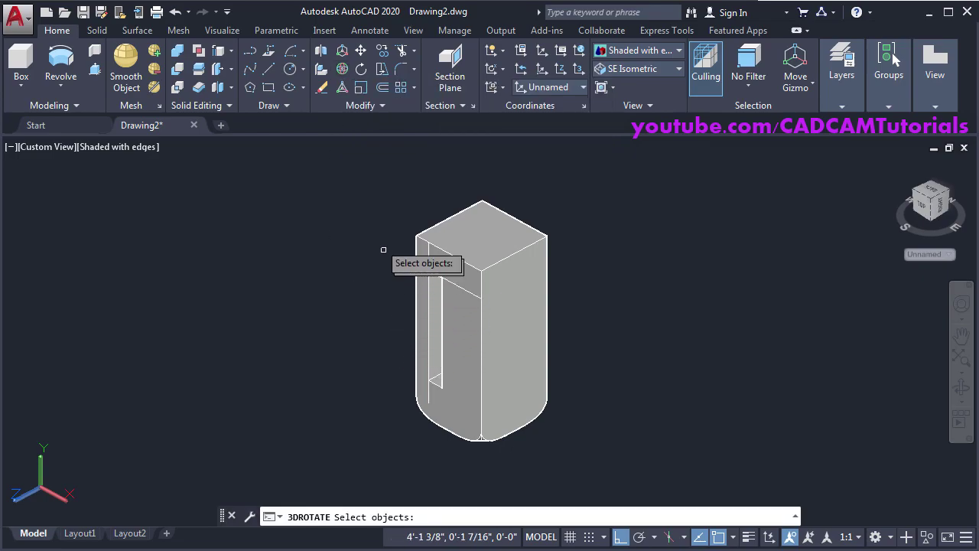
pyautogui.click(371, 212)
pyautogui.click(508, 418)
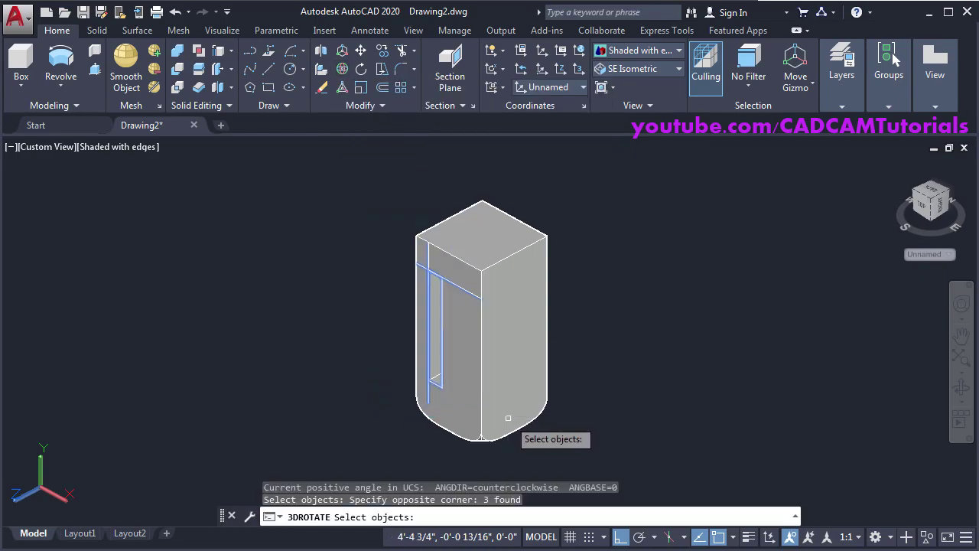
pyautogui.press('Return')
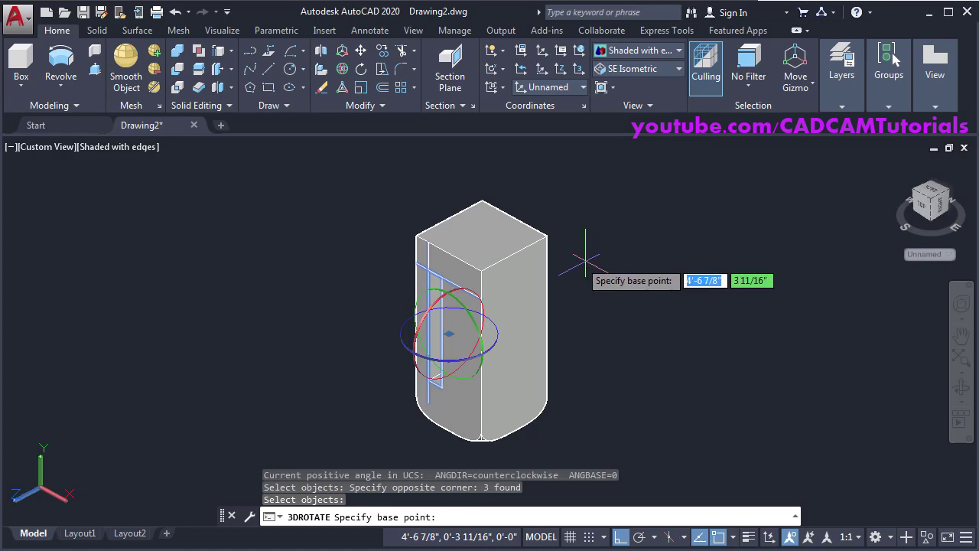
pyautogui.click(480, 271)
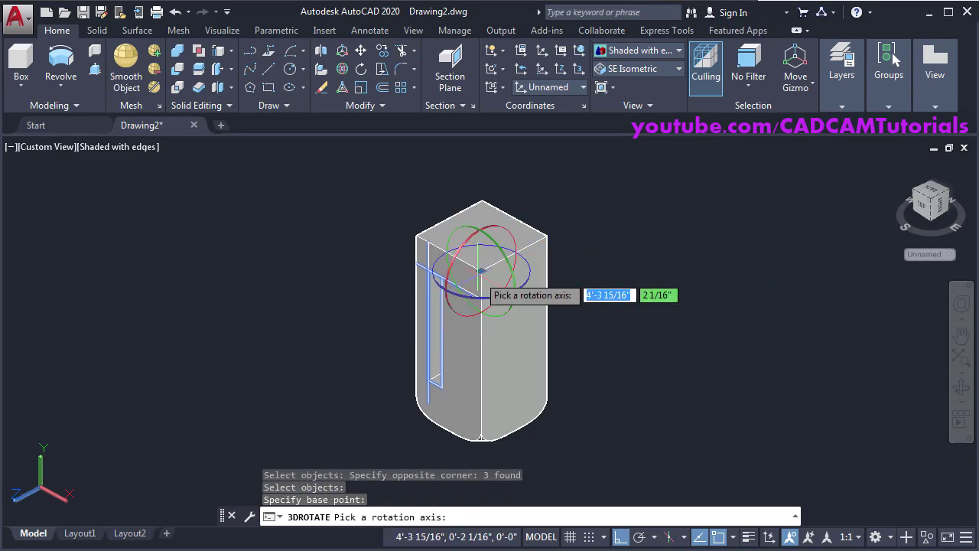
pyautogui.click(529, 283)
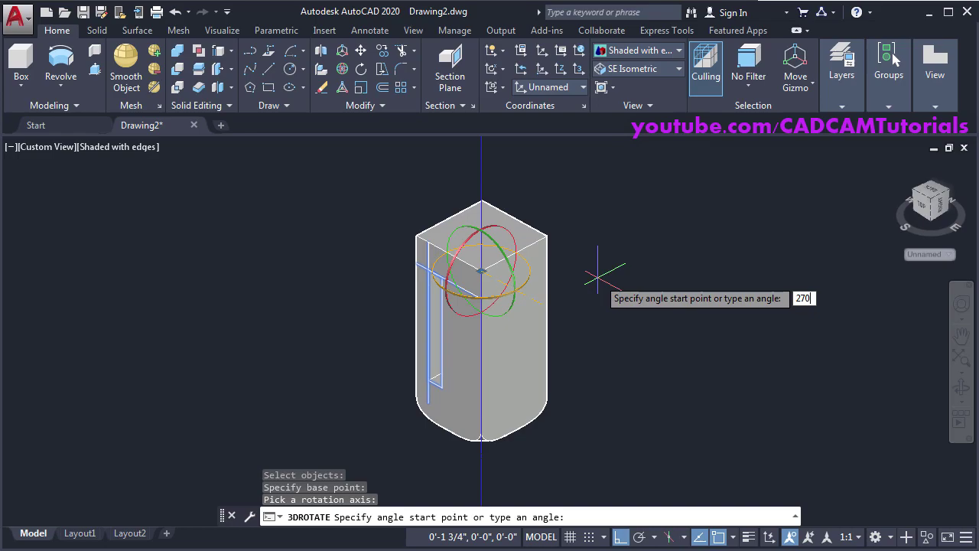
pyautogui.press('Return')
pyautogui.scroll(2, 557, 313)
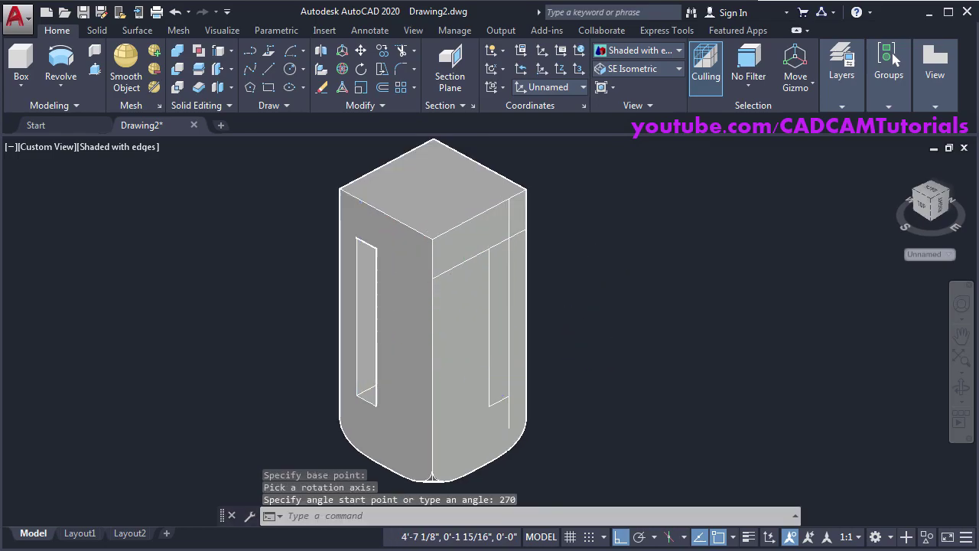
# Cut a second mortise 1" deep into the leg's adjacent face with Presspull on the area inside the rotated rectangle
pyautogui.moveTo(582, 313); pyautogui.dragTo(506, 313, button='middle')
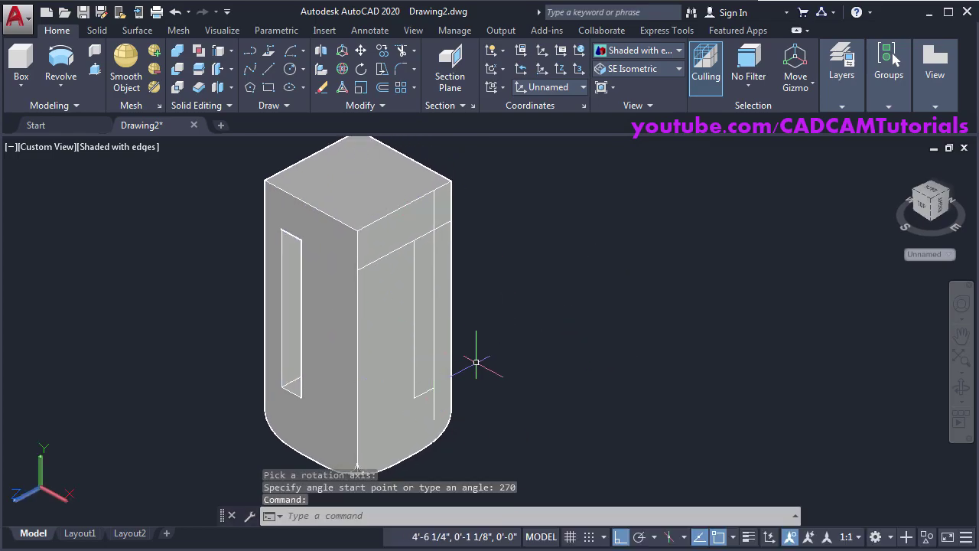
pyautogui.click(95, 71)
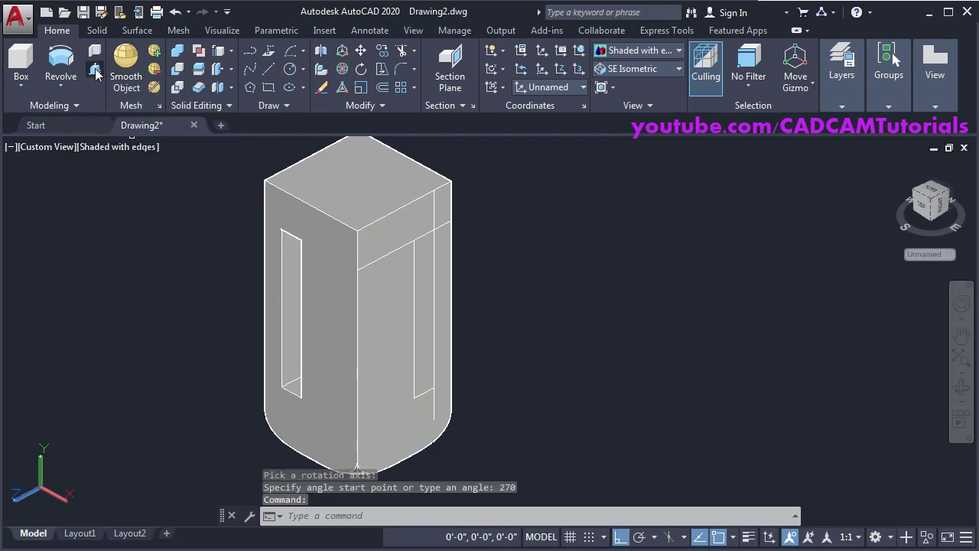
pyautogui.click(425, 341)
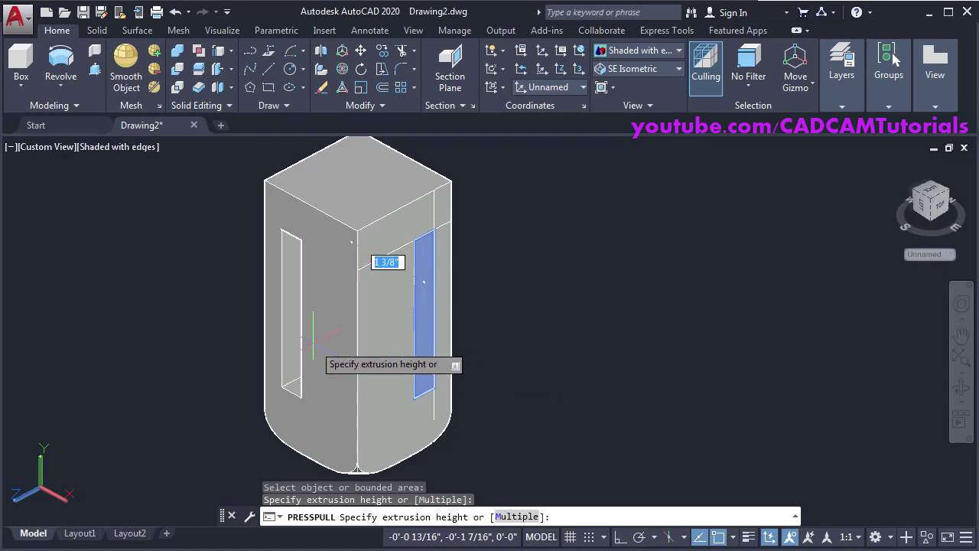
pyautogui.press('Return')
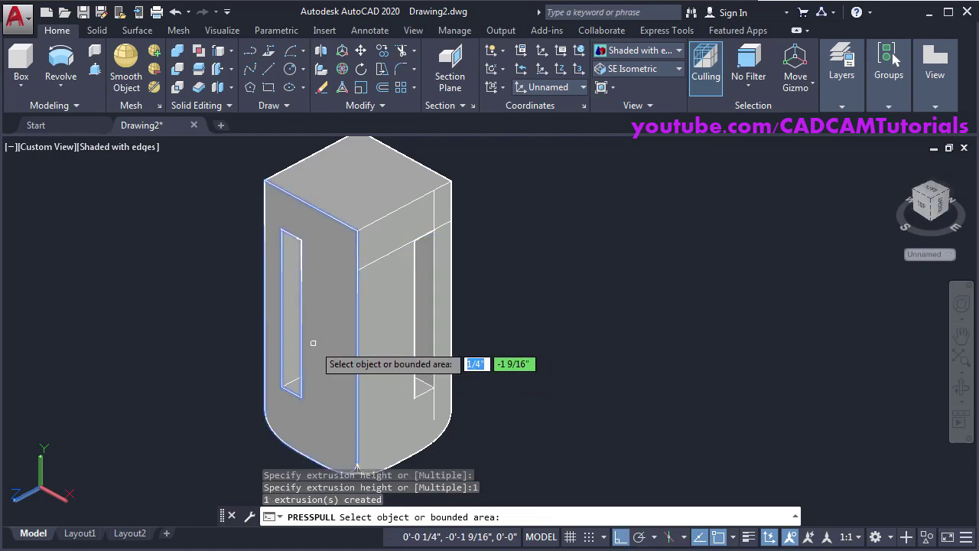
pyautogui.press('Escape')
pyautogui.scroll(-2, 556, 230)
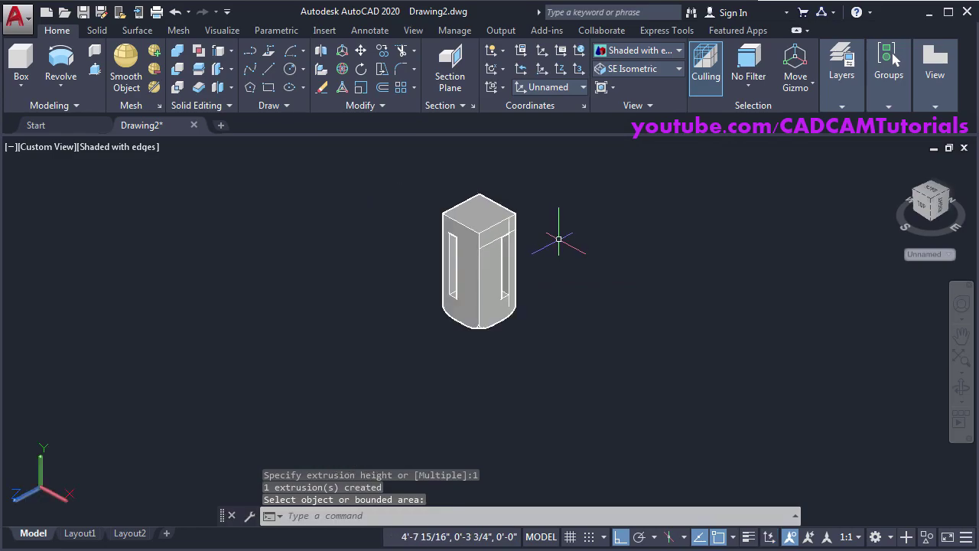
# Check the leg's bottom diameter in the PDF drawing in Adobe Reader, and return to AutoCAD
pyautogui.moveTo(447, 345)
pyautogui.keyDown('shift'); pyautogui.mouseDown(button='middle')
pyautogui.moveTo(540, 327)
pyautogui.moveTo(507, 308)
pyautogui.moveTo(430, 313)
pyautogui.moveTo(449, 326)
pyautogui.mouseUp(button='middle'); pyautogui.keyUp('shift')
pyautogui.hotkey('alt', 'Tab')
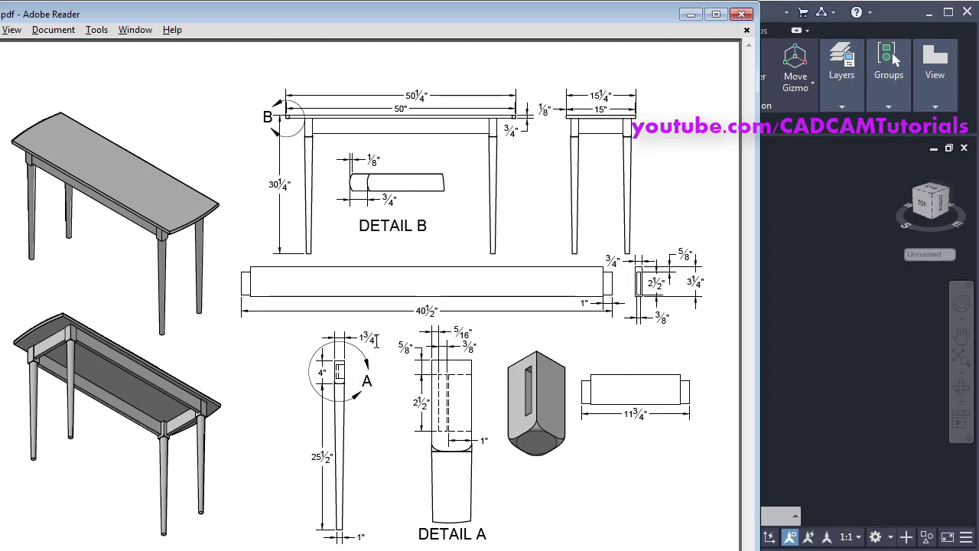
pyautogui.click(800, 416)
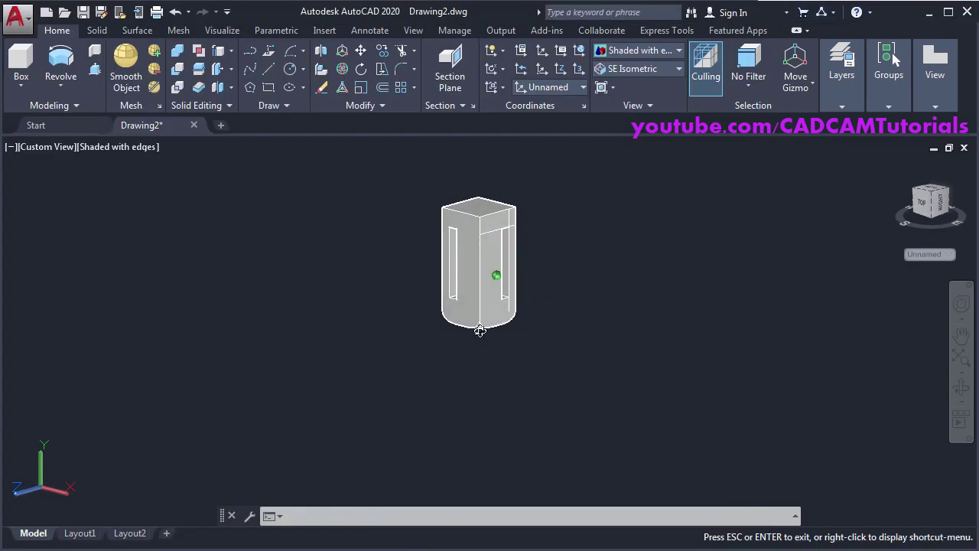
# Turn the leg block so its round underside shows, and set the coordinate system to Top
pyautogui.keyDown('shift'); pyautogui.moveTo(490, 321); pyautogui.dragTo(460, 380, button='middle'); pyautogui.keyUp('shift')
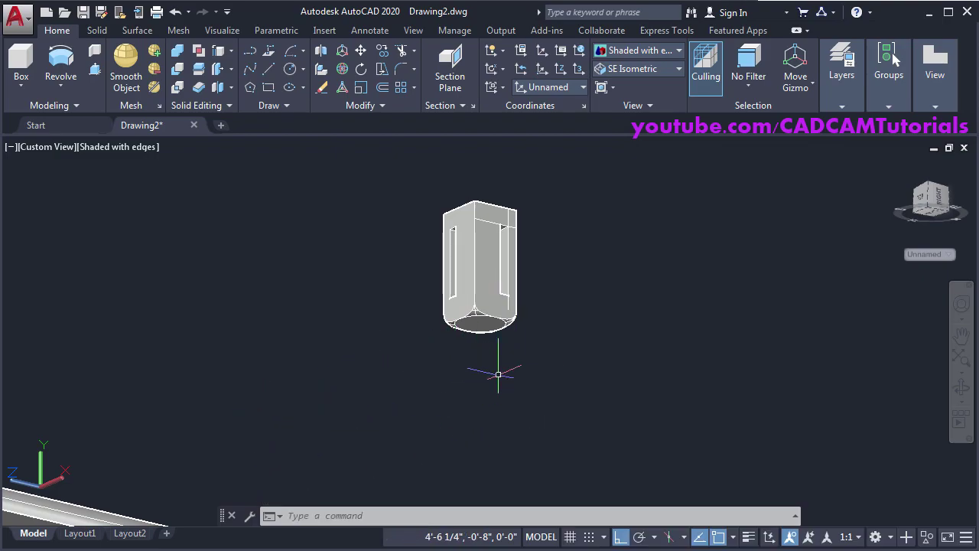
pyautogui.click(555, 88)
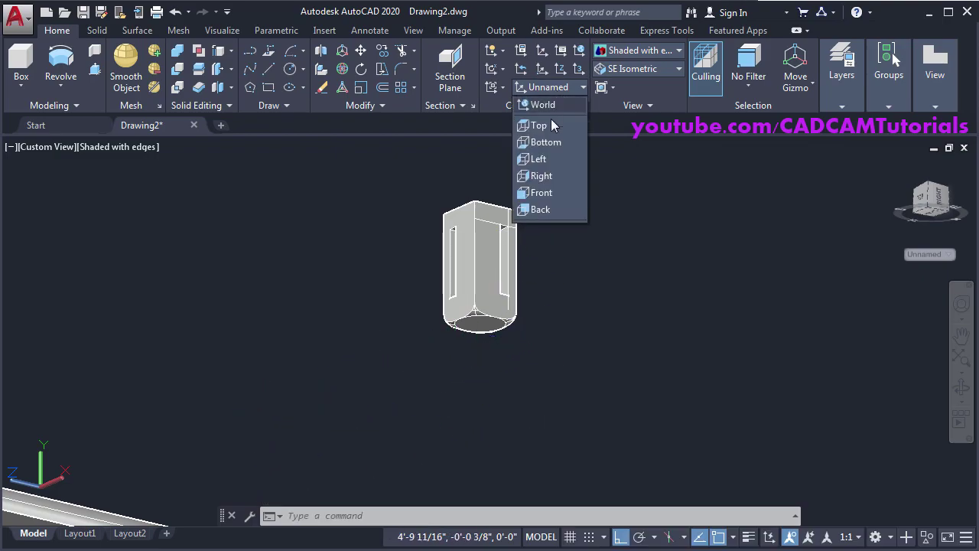
pyautogui.click(549, 123)
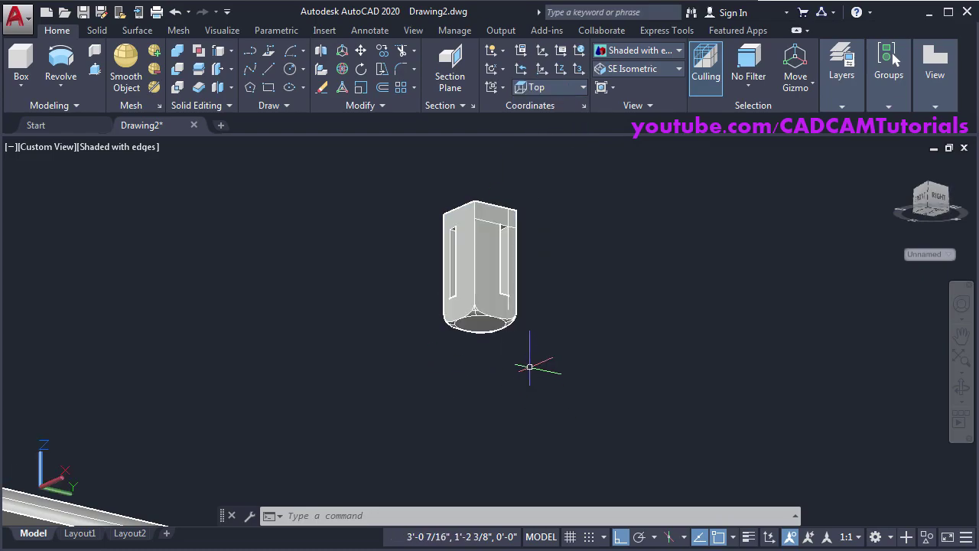
# Draw a circle with a radius of 1/2" centred on the round bottom face of the leg block
pyautogui.scroll(5, 495, 337)
pyautogui.moveTo(508, 376); pyautogui.dragTo(564, 406, button='middle')
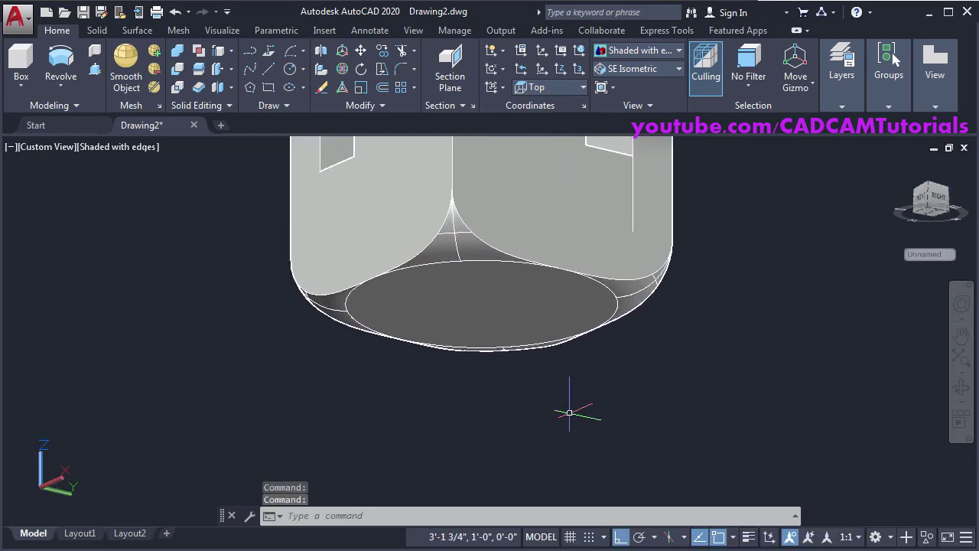
pyautogui.write('C')
pyautogui.press('Return')
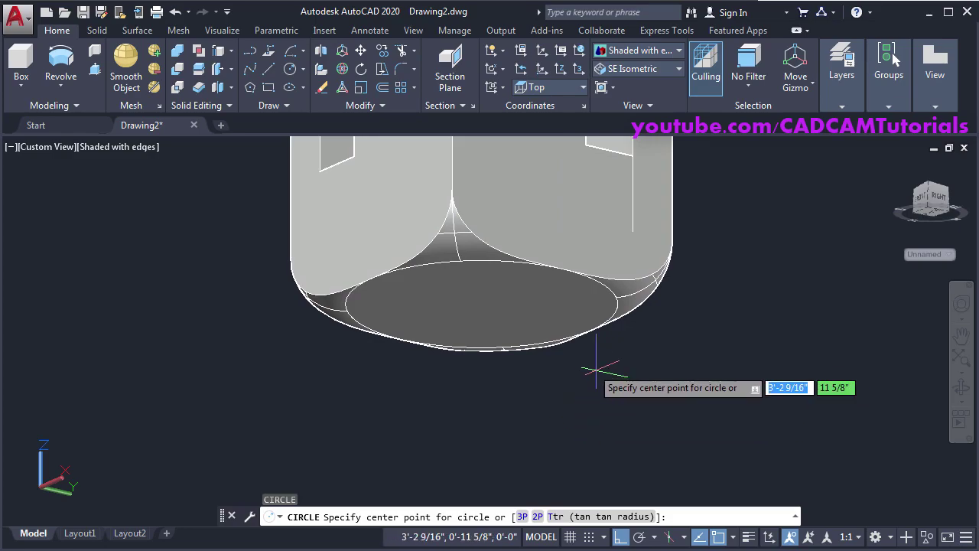
pyautogui.click(487, 304)
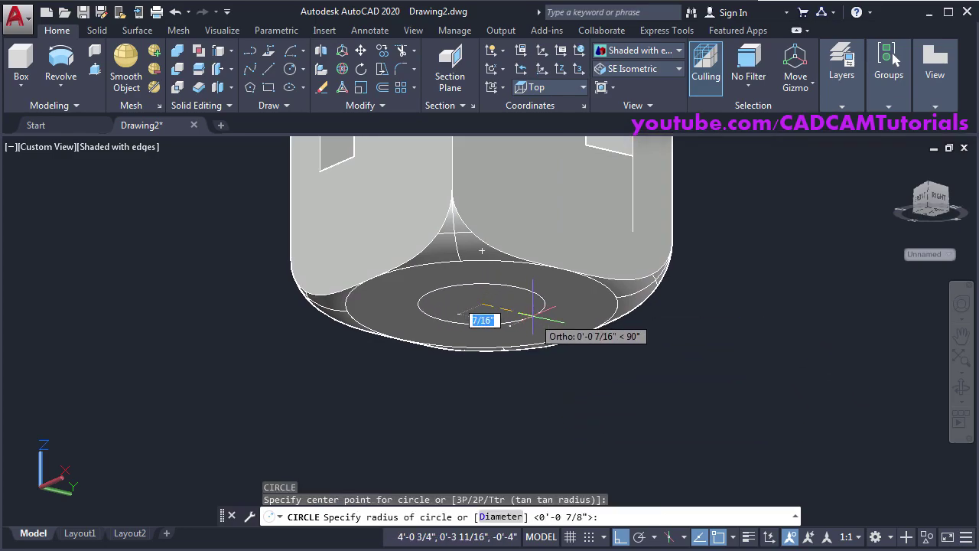
pyautogui.write('1')
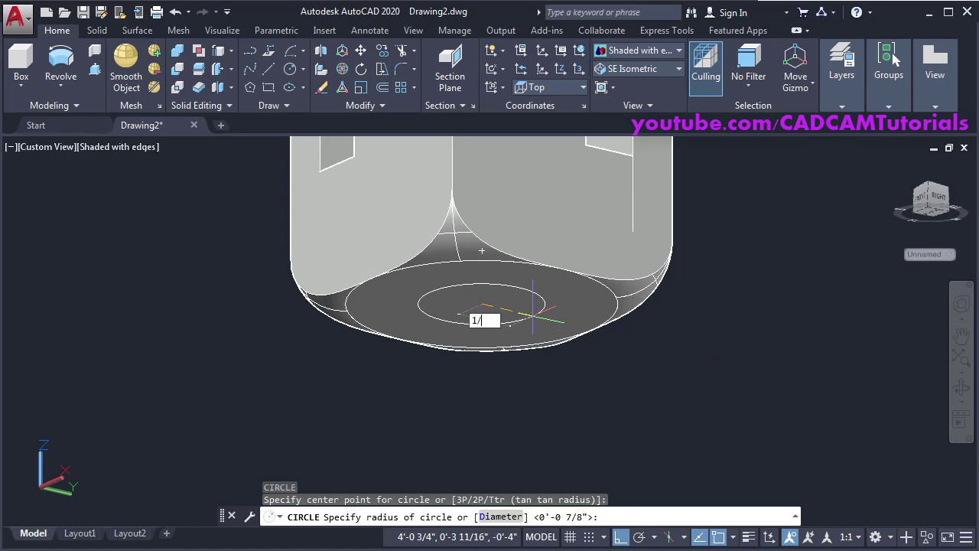
pyautogui.write('/2')
pyautogui.press('Return')
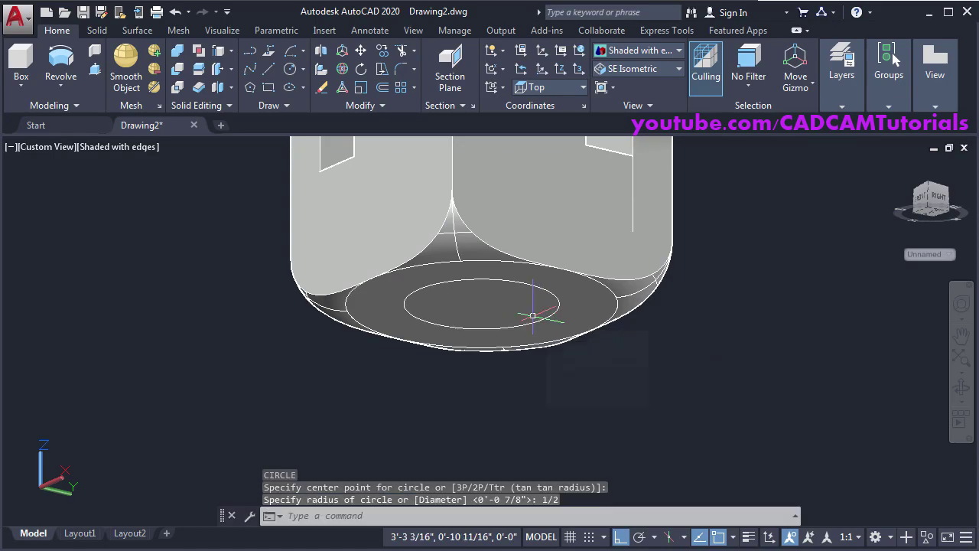
# Look up the length of the leg's tapered part in the PDF drawing in Adobe Reader, and return to AutoCAD
pyautogui.scroll(-4, 533, 313)
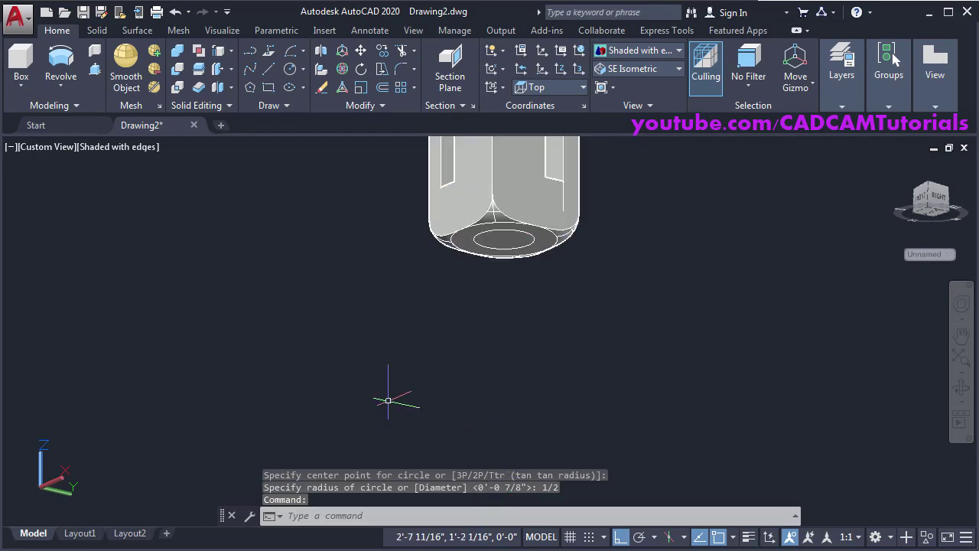
pyautogui.hotkey('alt', 'Tab')
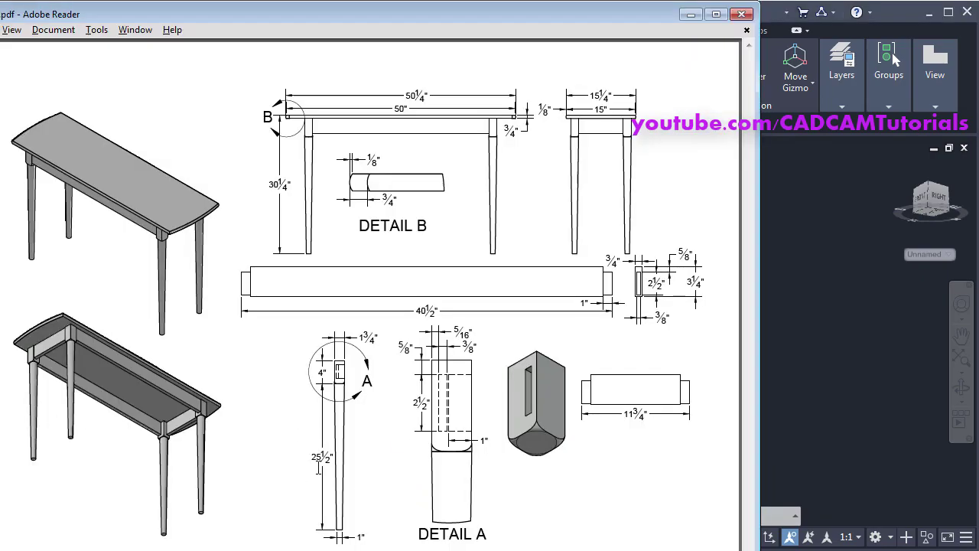
pyautogui.click(798, 371)
pyautogui.scroll(-5, 567, 242)
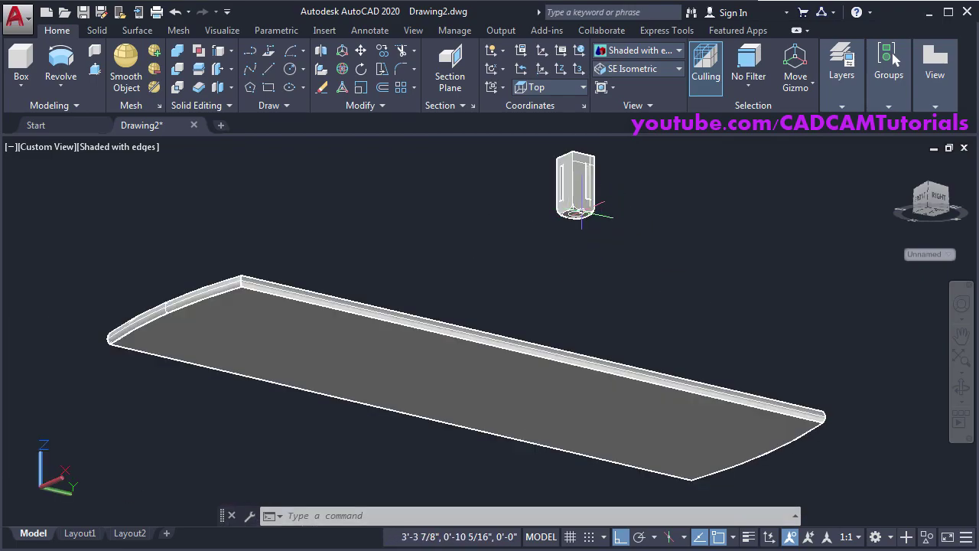
pyautogui.scroll(5, 582, 199)
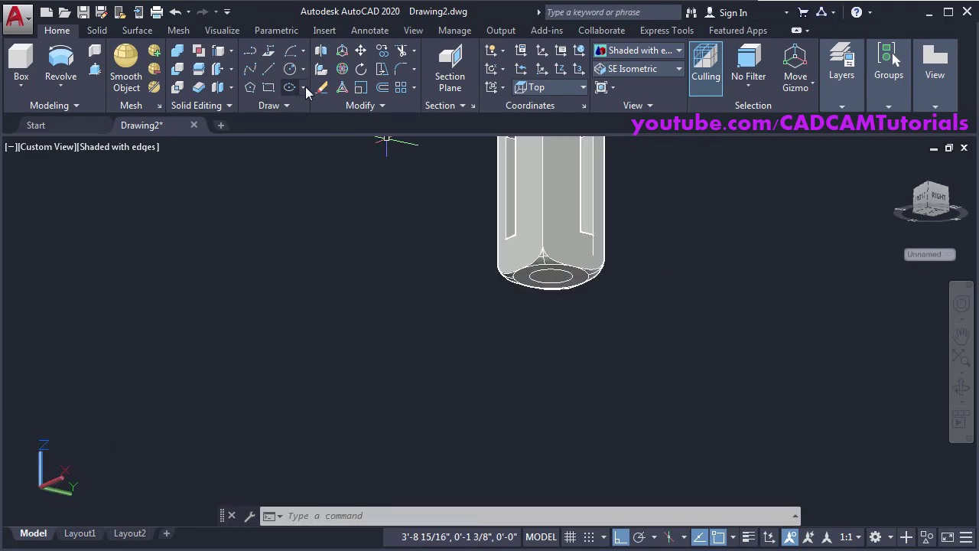
# Move the small circle 25-1/2" straight down from the bottom face of the leg block
pyautogui.click(361, 50)
pyautogui.scroll(2, 568, 290)
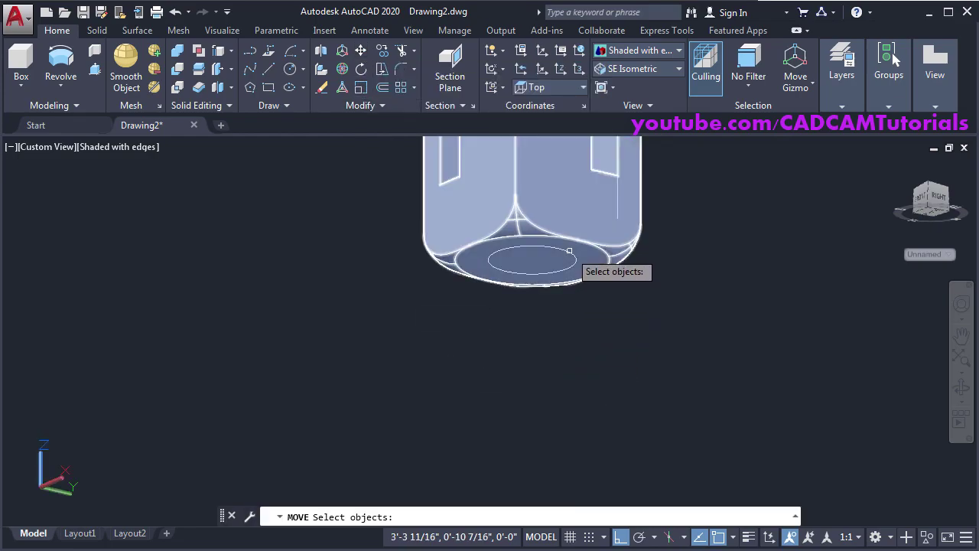
pyautogui.click(566, 251)
pyautogui.press('Return')
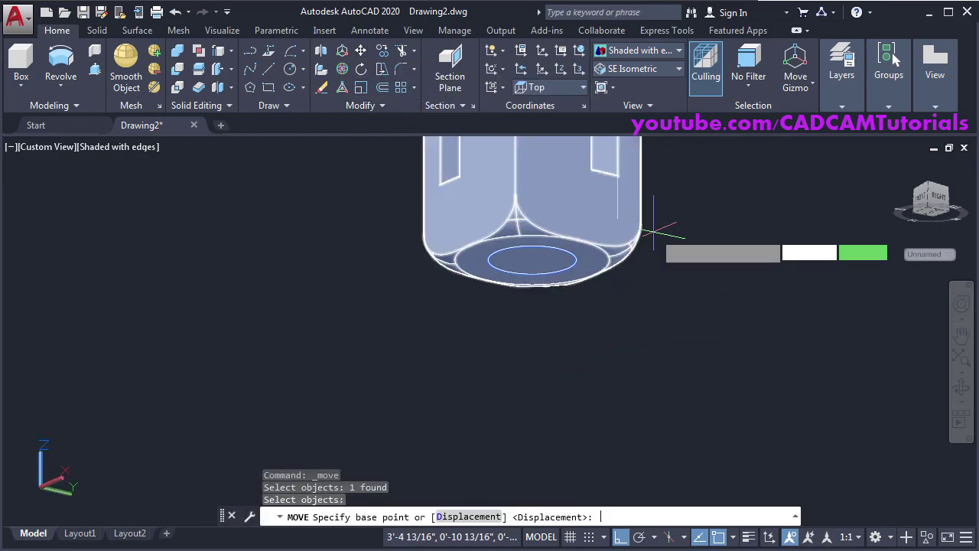
pyautogui.click(702, 196)
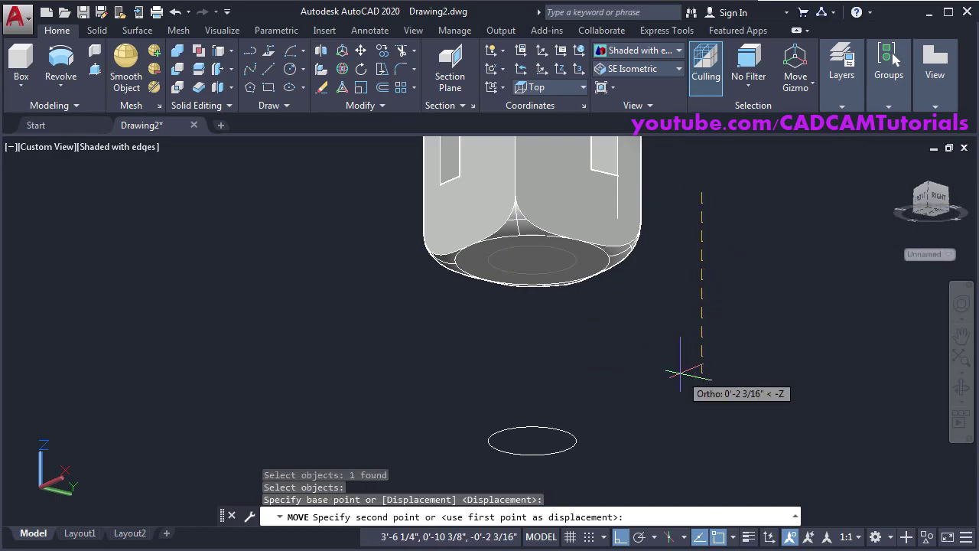
pyautogui.write('2')
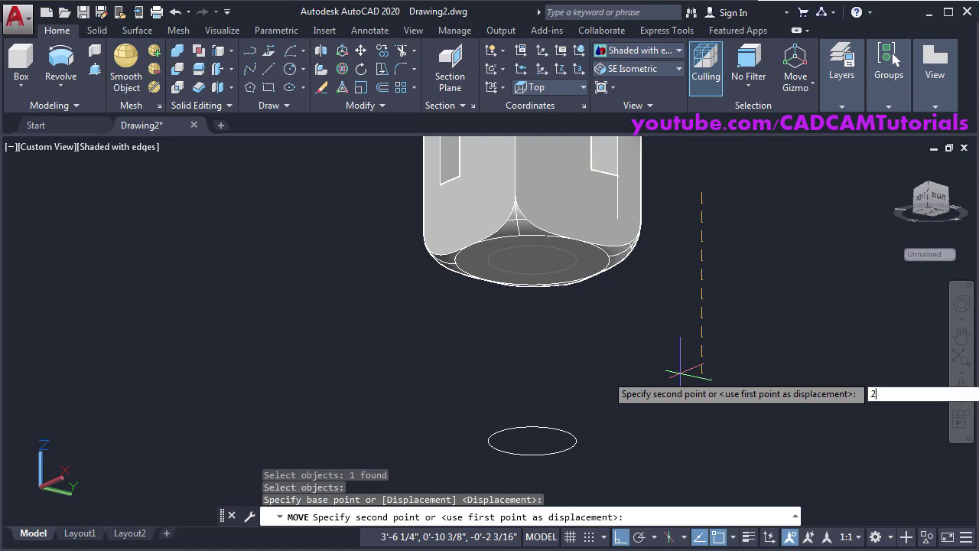
pyautogui.write('5-1/2')
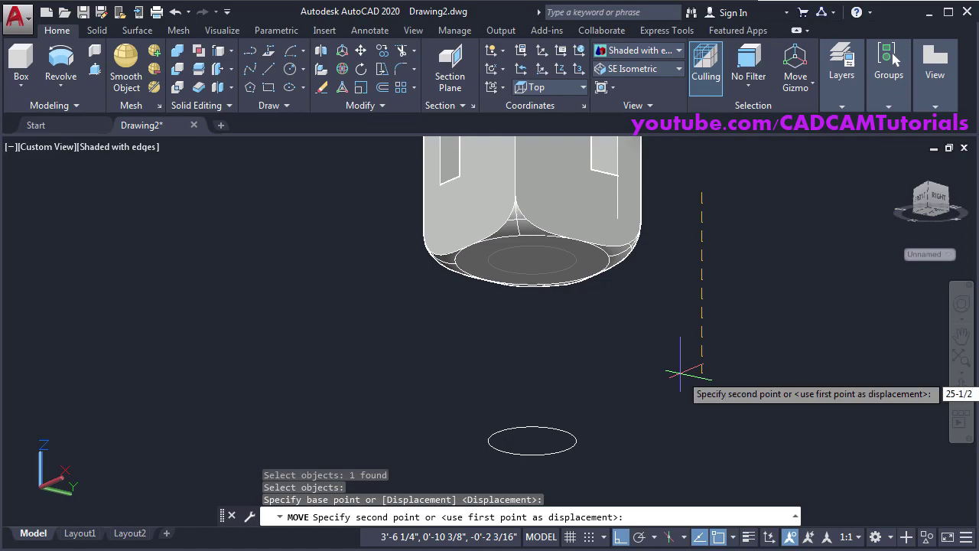
pyautogui.press('Return')
pyautogui.scroll(-5, 505, 266)
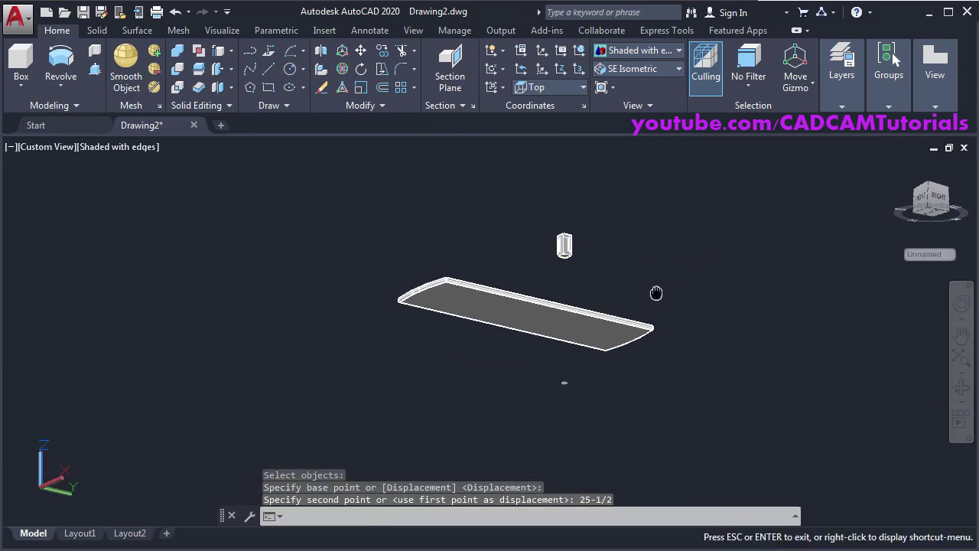
# Try to loft a solid between the small lower circle and the round edge of the leg block's bottom face
pyautogui.keyDown('shift'); pyautogui.moveTo(433, 256); pyautogui.dragTo(570, 252, button='middle'); pyautogui.keyUp('shift')
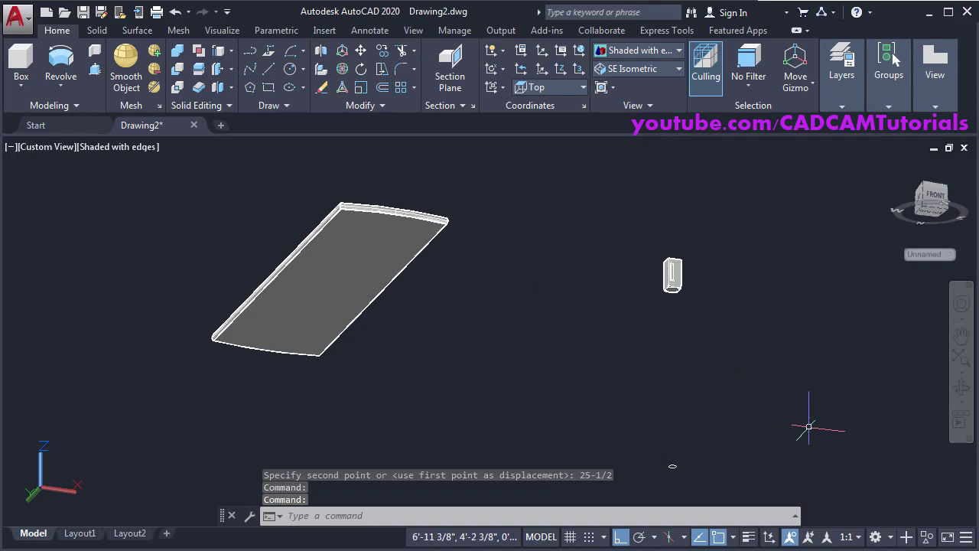
pyautogui.scroll(2, 809, 427)
pyautogui.moveTo(719, 309); pyautogui.dragTo(667, 241, button='middle')
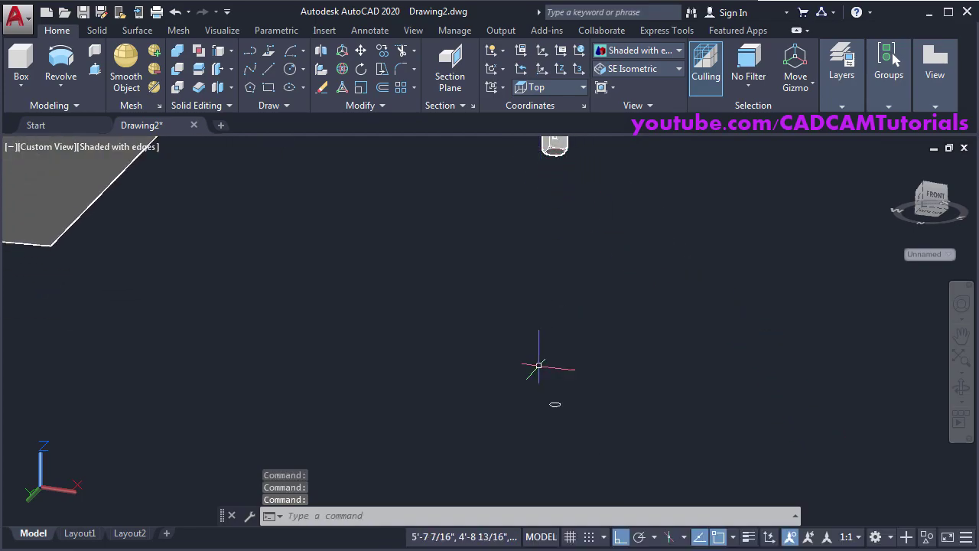
pyautogui.moveTo(556, 404); pyautogui.dragTo(556, 462, button='middle')
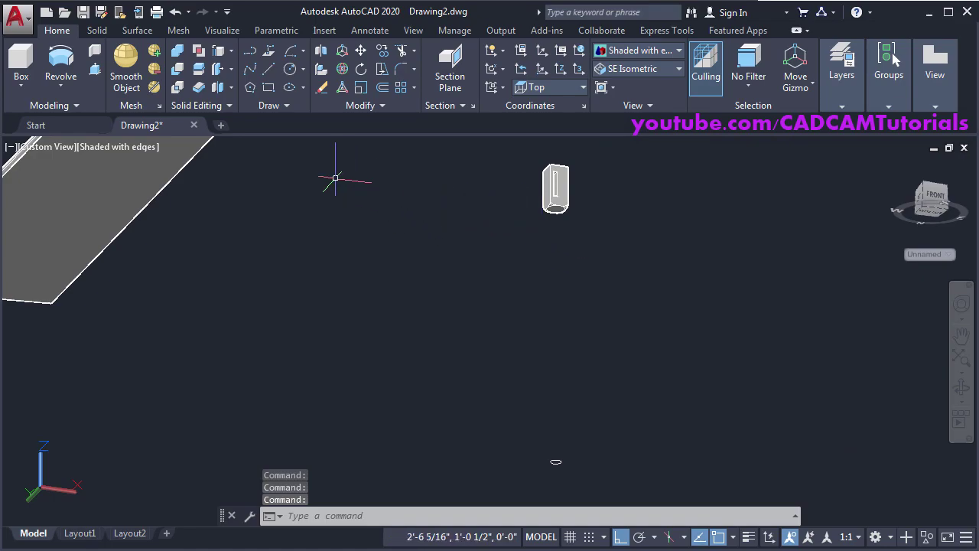
pyautogui.click(60, 85)
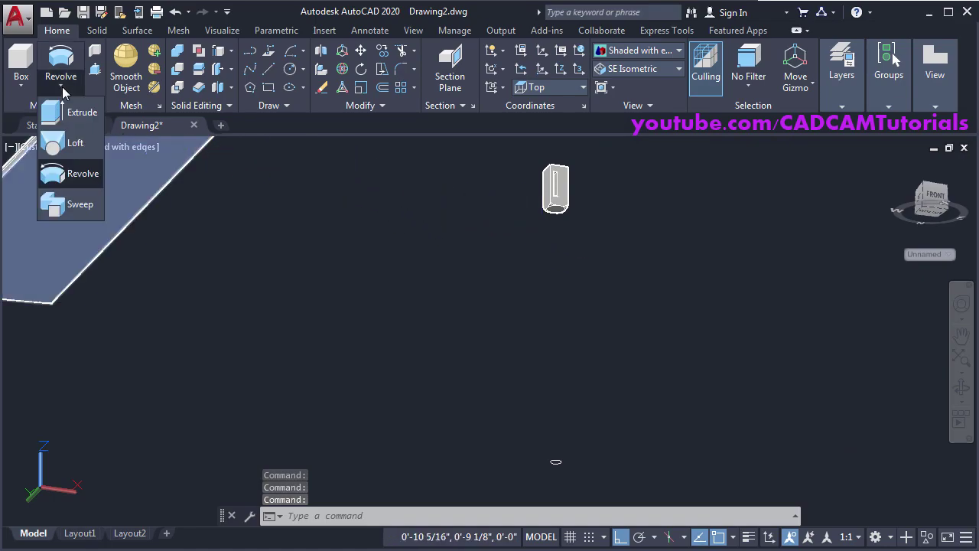
pyautogui.click(72, 150)
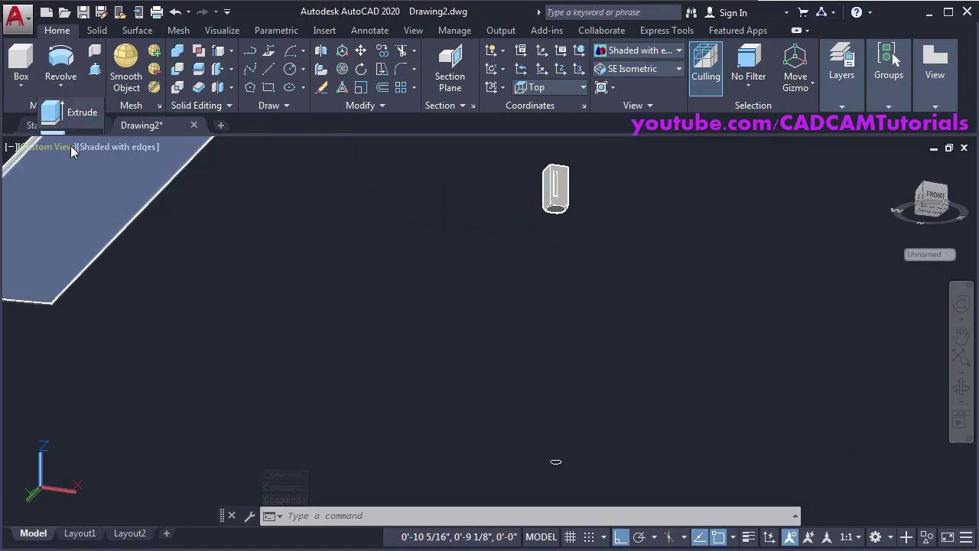
pyautogui.click(563, 207)
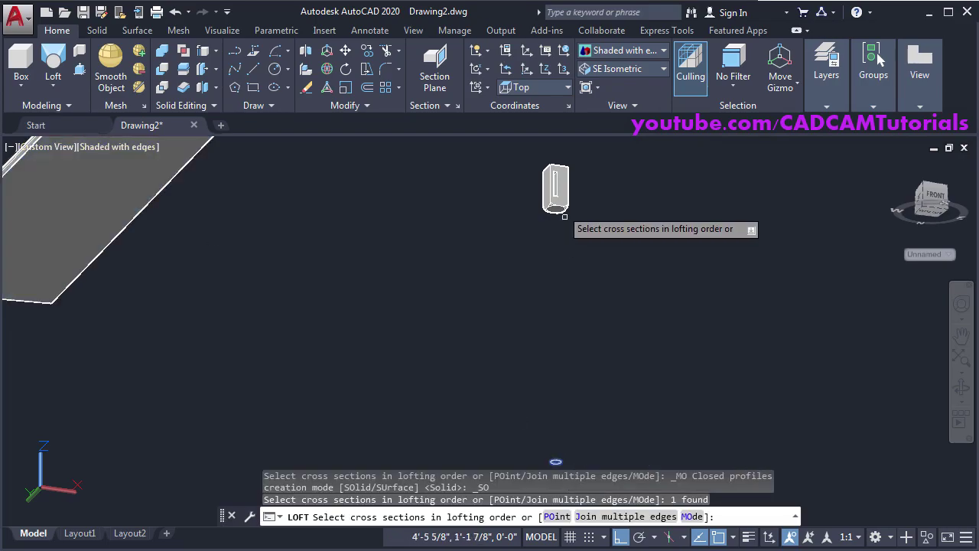
pyautogui.scroll(5, 563, 191)
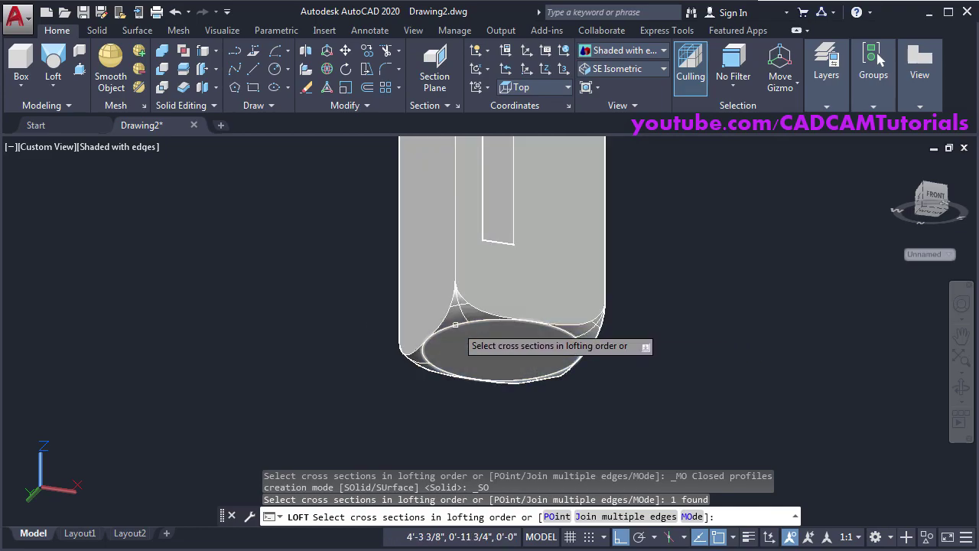
pyautogui.click(455, 325)
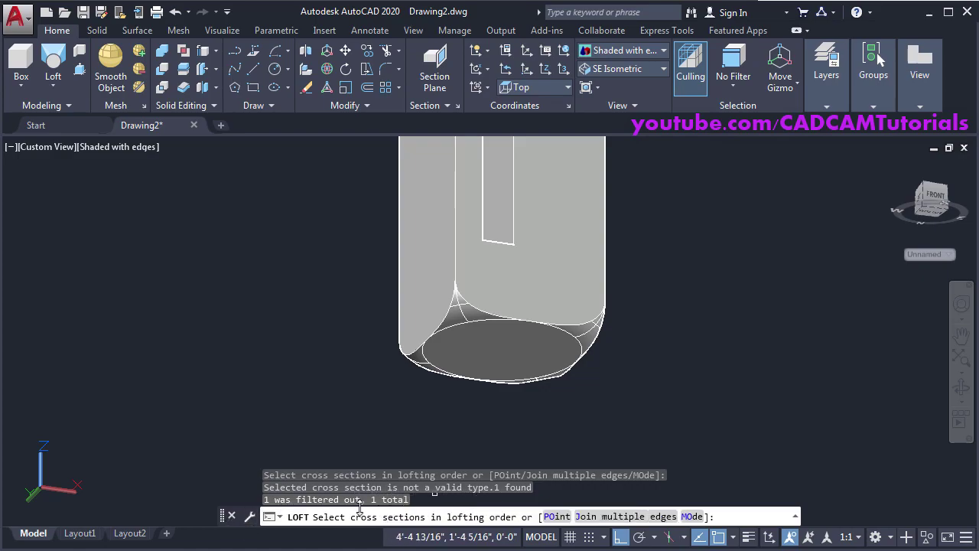
pyautogui.scroll(-5, 413, 253)
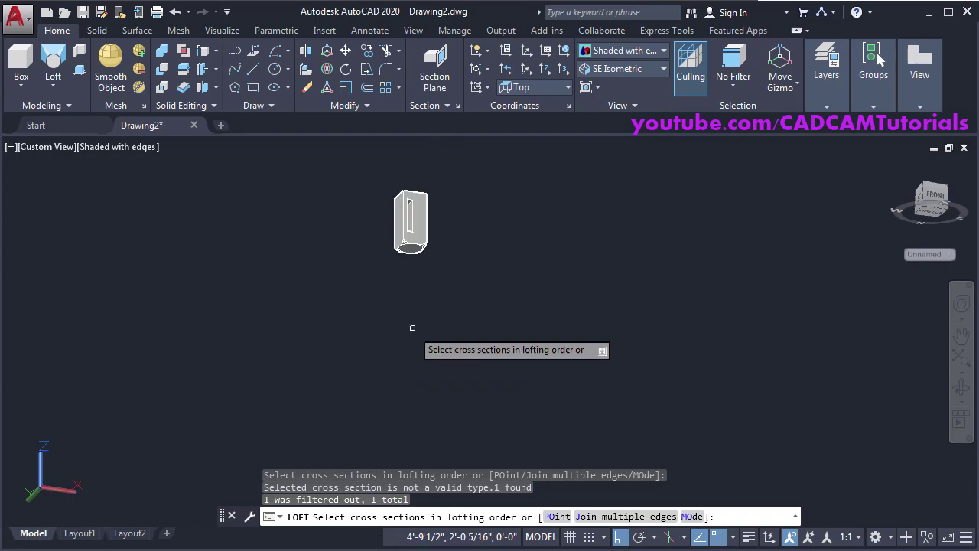
pyautogui.press('Return')
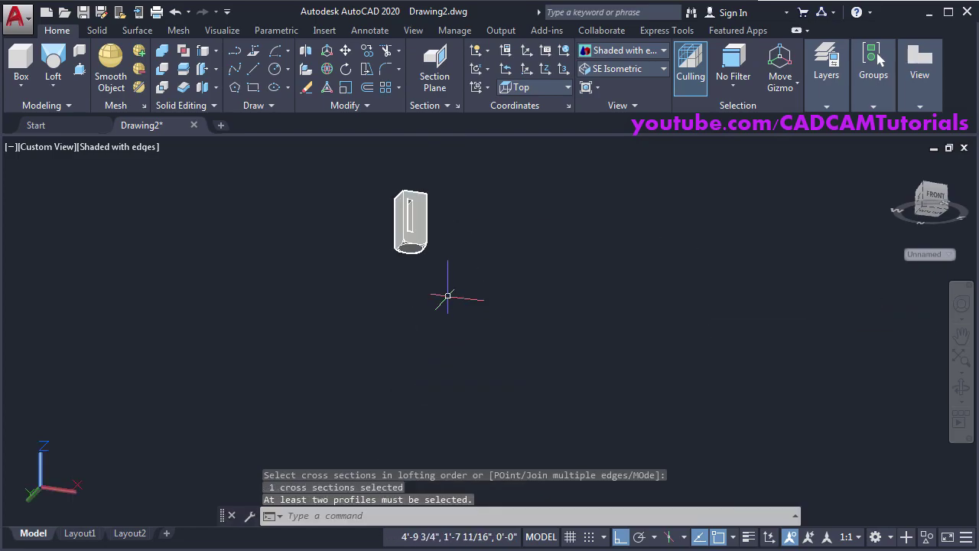
# Move the large circle at the leg block's bottom face and the small lower circle together along the X axis, clear of the block
pyautogui.scroll(2, 421, 215)
pyautogui.scroll(4, 425, 221)
pyautogui.write('m')
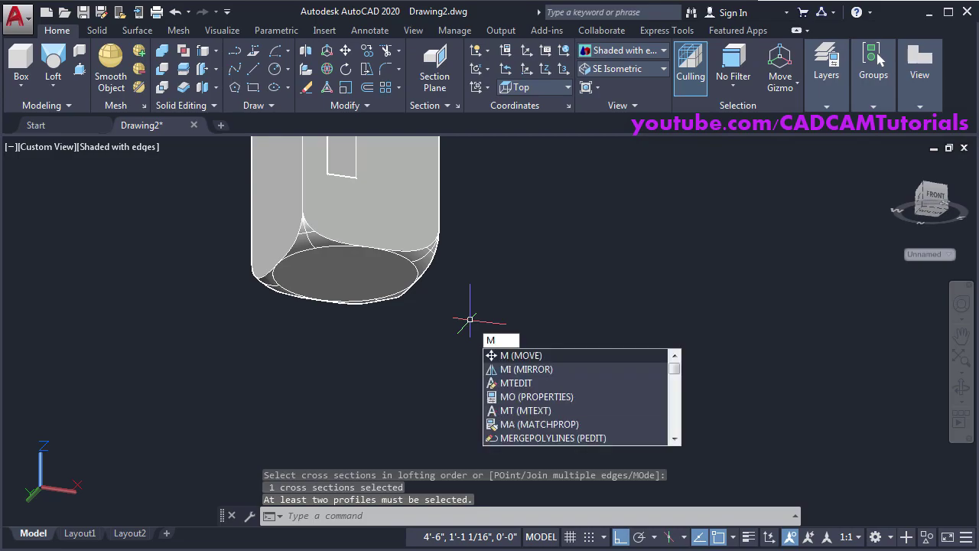
pyautogui.press('Return')
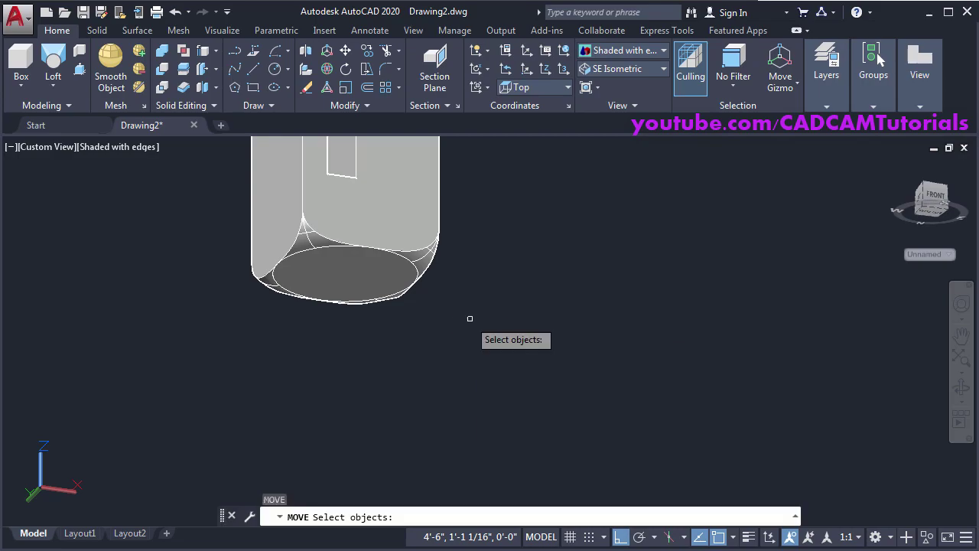
pyautogui.scroll(3, 404, 255)
pyautogui.click(407, 251)
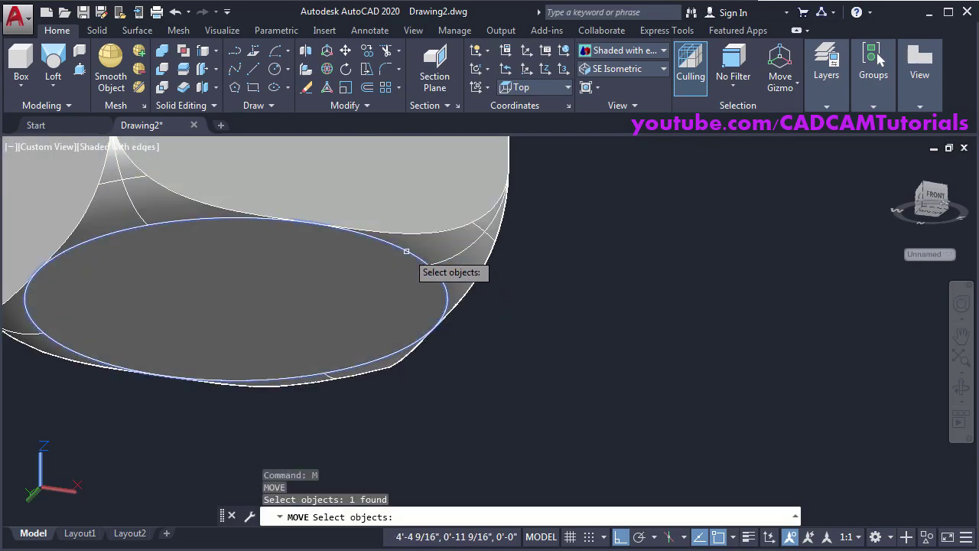
pyautogui.scroll(-8, 459, 229)
pyautogui.scroll(3, 508, 321)
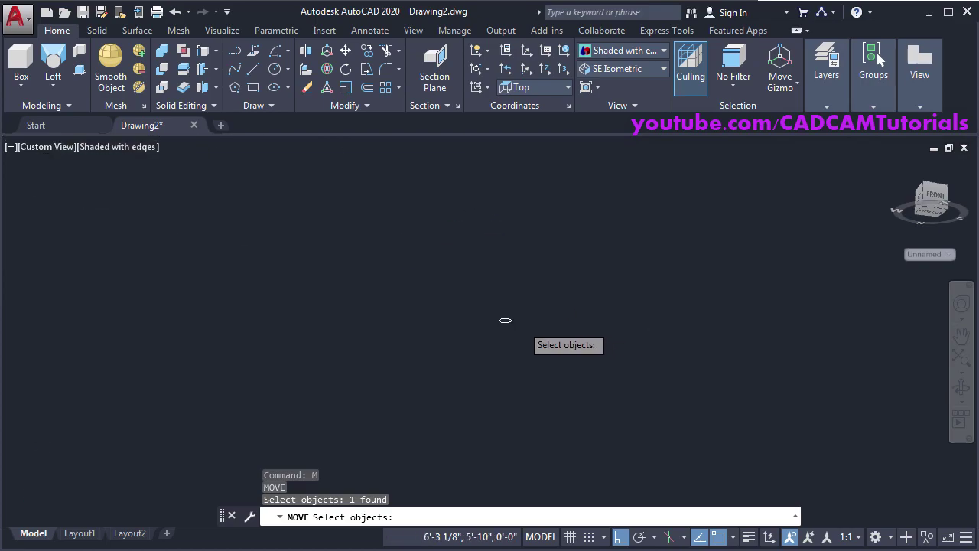
pyautogui.click(498, 317)
pyautogui.scroll(-3, 533, 301)
pyautogui.press('Return')
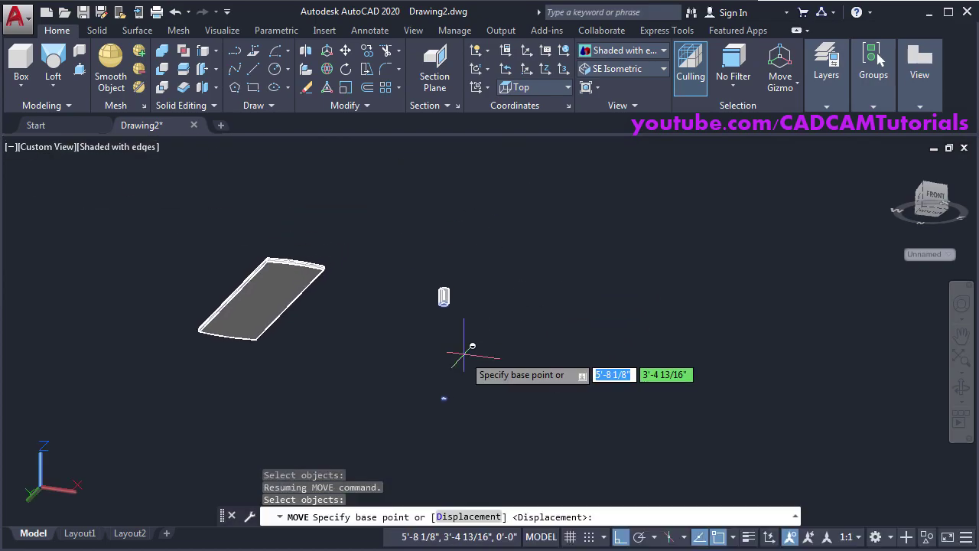
pyautogui.click(454, 352)
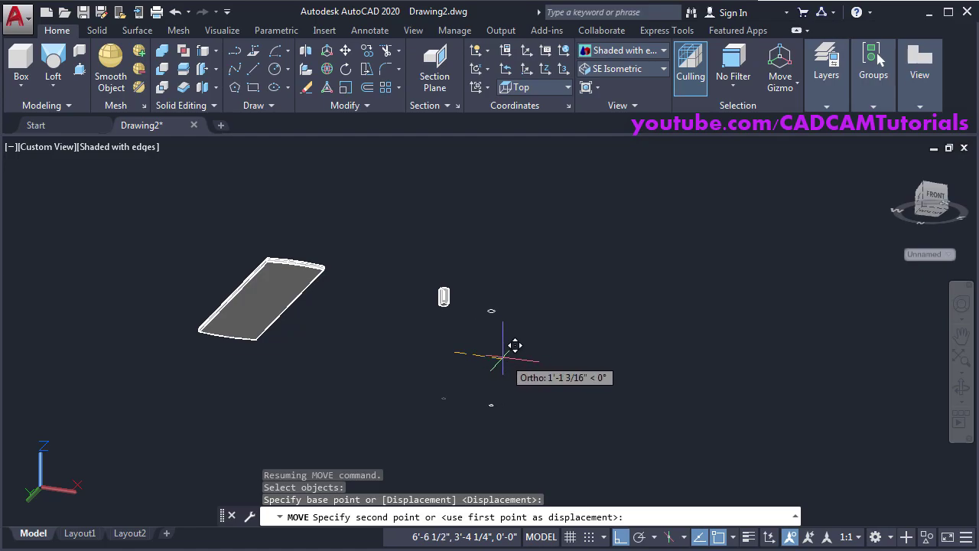
pyautogui.click(521, 366)
pyautogui.scroll(5, 525, 393)
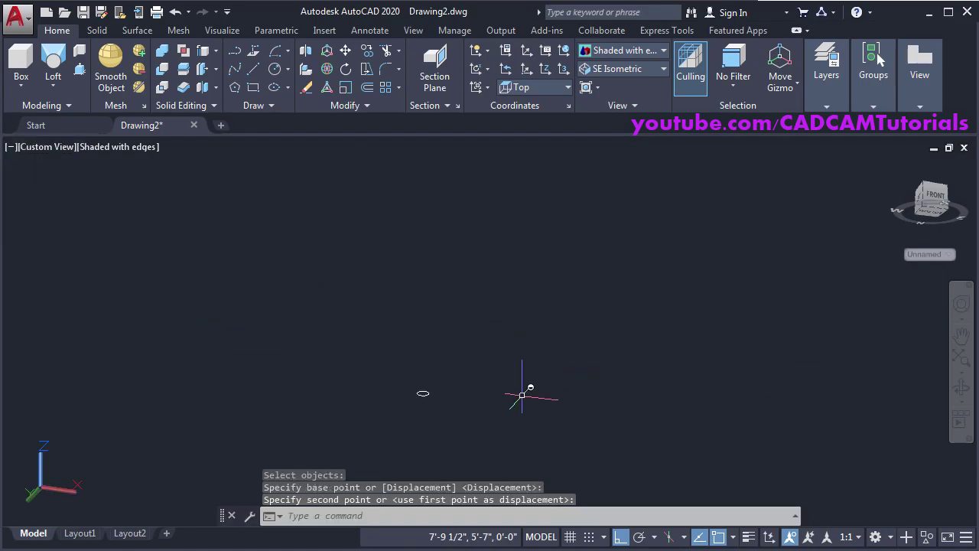
# Loft a tapered solid between the large upper circle and the small lower circle, using cross sections only
pyautogui.moveTo(566, 352); pyautogui.dragTo(615, 396, button='middle')
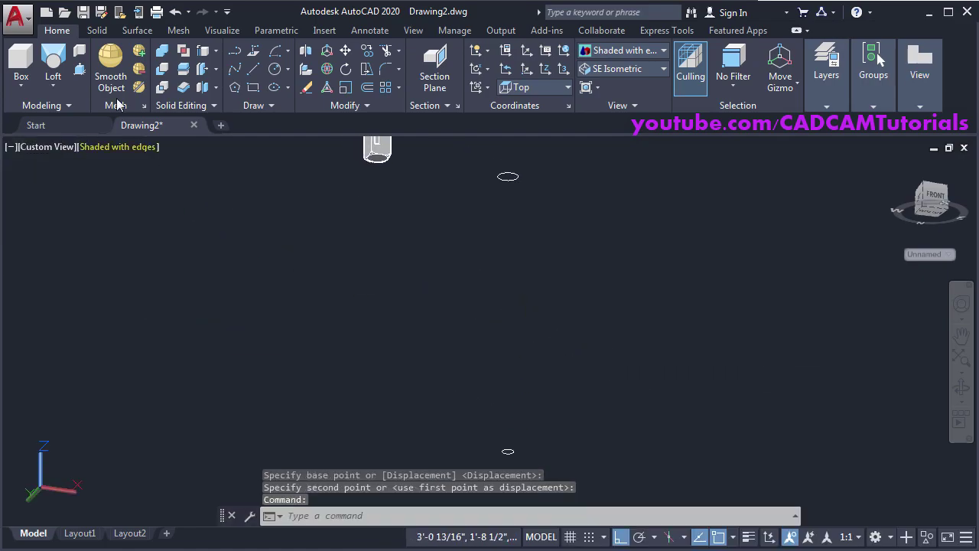
pyautogui.click(53, 67)
pyautogui.click(508, 176)
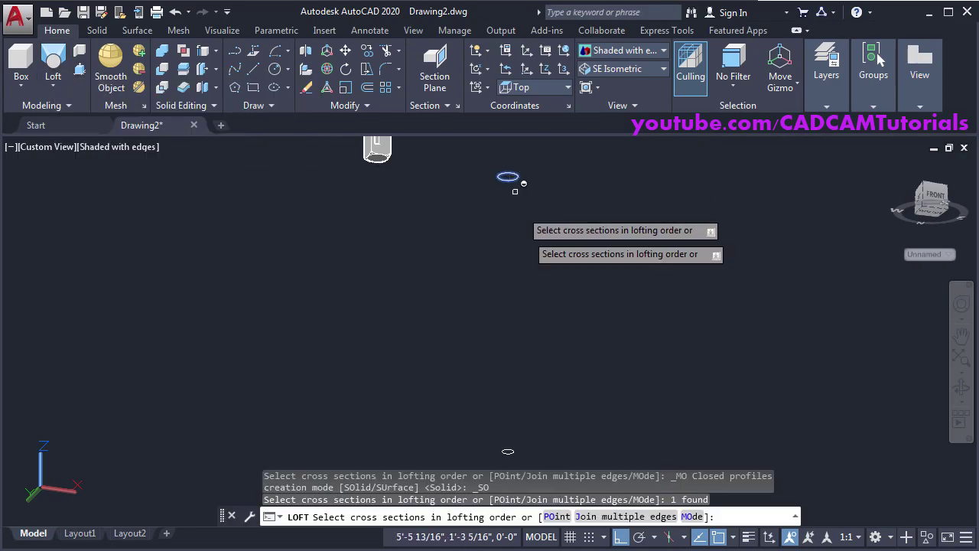
pyautogui.click(508, 452)
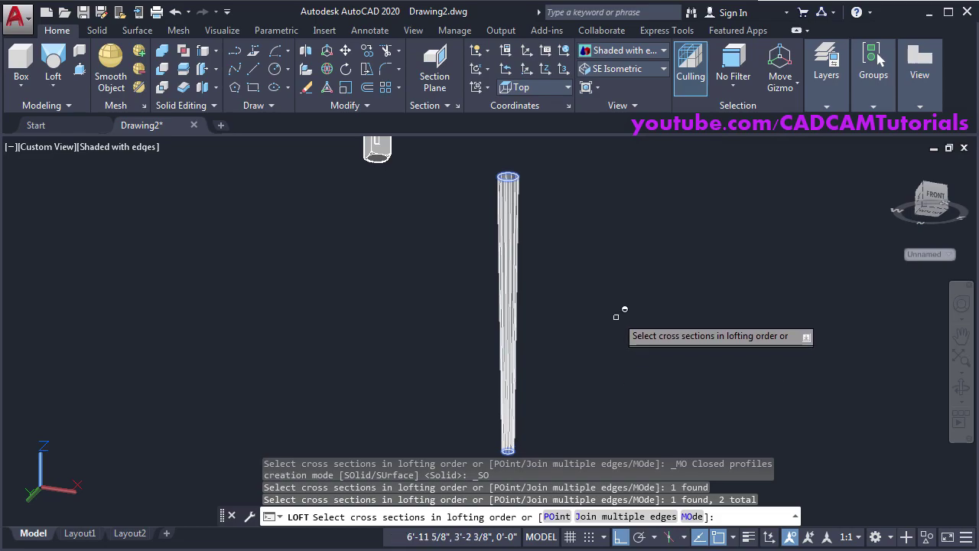
pyautogui.press('Return')
pyautogui.click(689, 380)
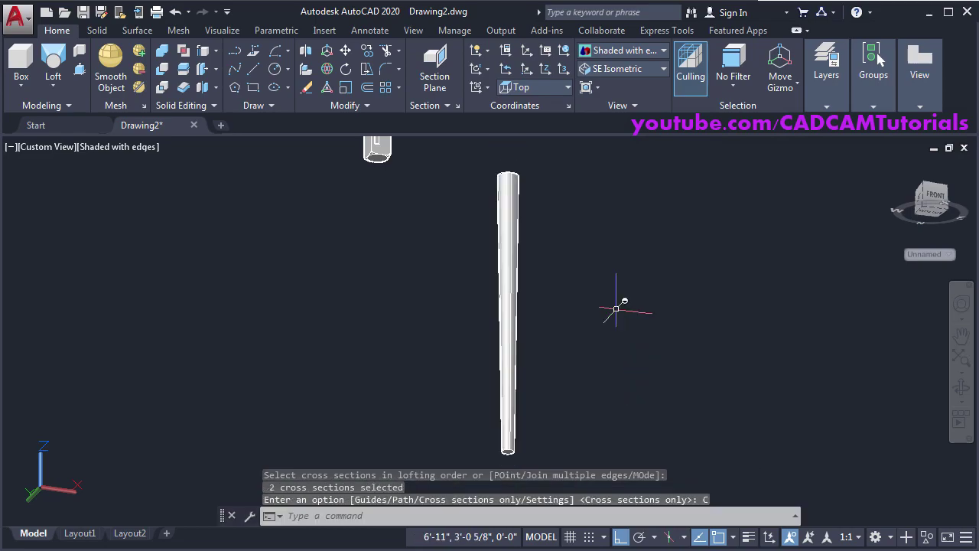
# Move the lofted taper from the centre of its top face to the centre of the leg block's round bottom face
pyautogui.scroll(2, 535, 251)
pyautogui.scroll(3, 481, 324)
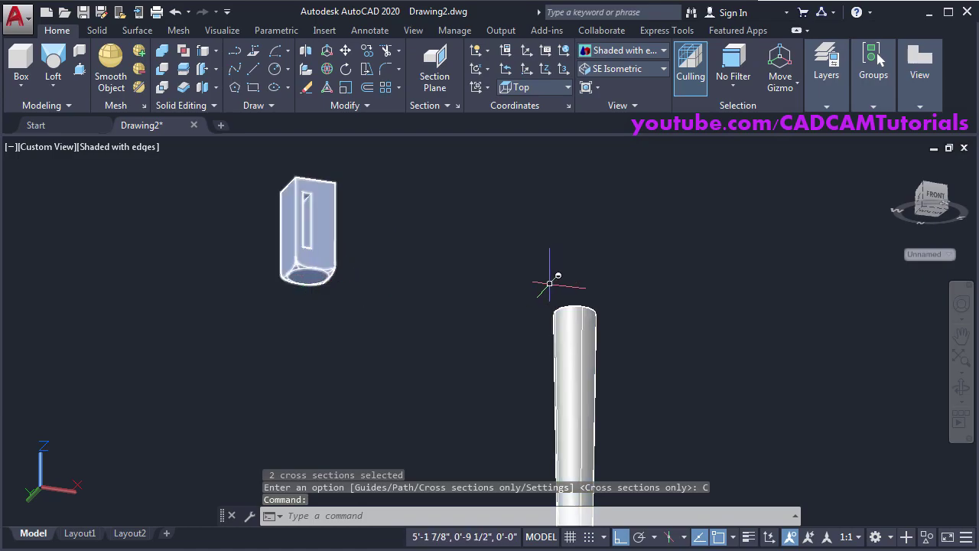
pyautogui.click(345, 52)
pyautogui.click(593, 342)
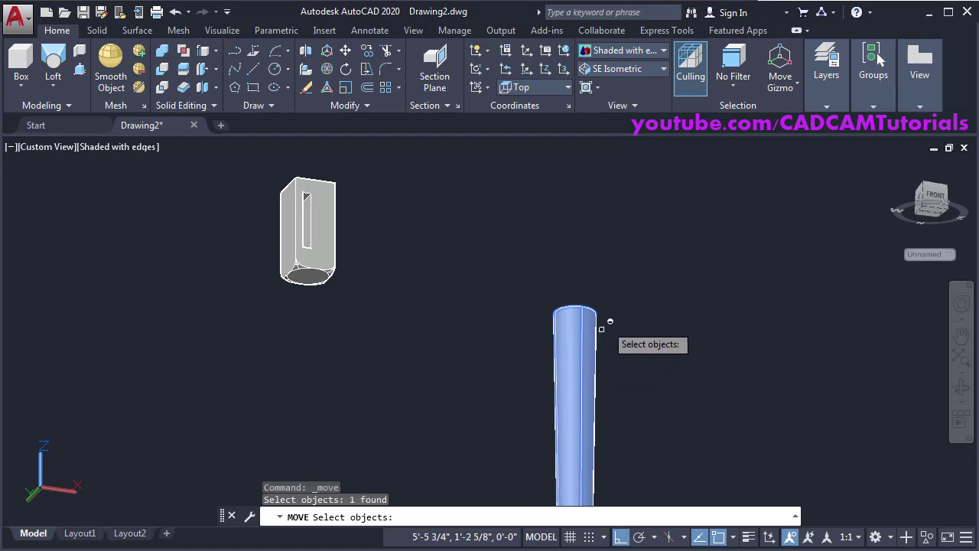
pyautogui.press('Return')
pyautogui.scroll(1, 627, 322)
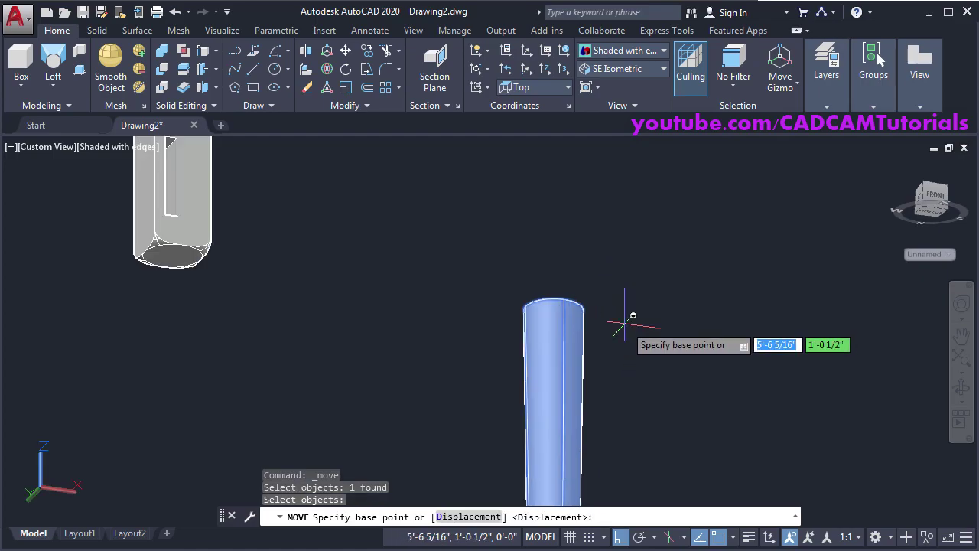
pyautogui.click(553, 310)
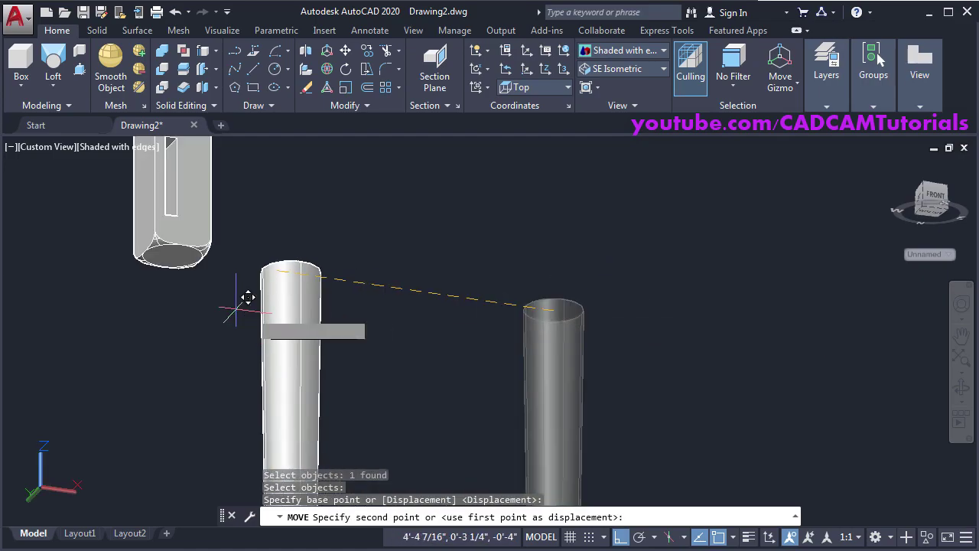
pyautogui.click(176, 248)
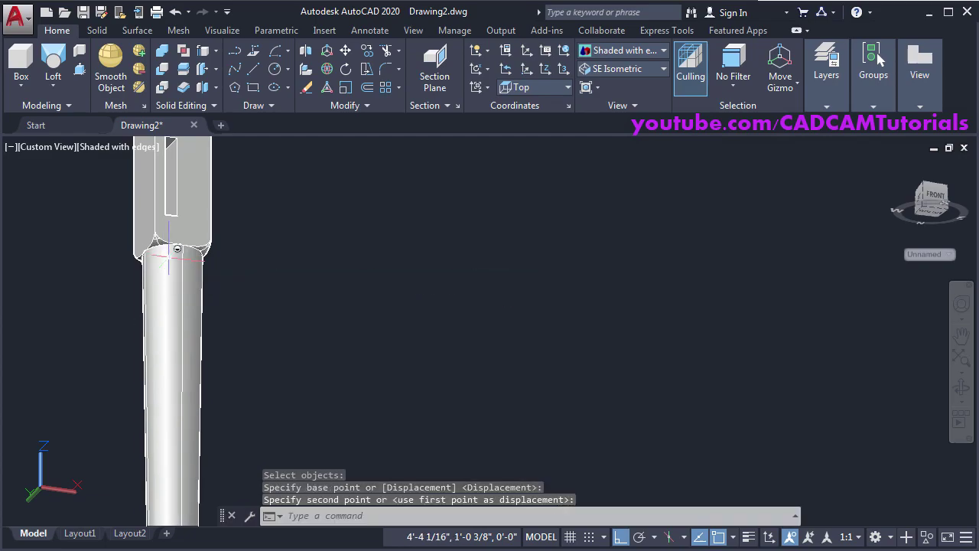
# Check the rail's section in the PDF drawing, return to AutoCAD, and set the UCS to Right
pyautogui.scroll(-5, 419, 166)
pyautogui.keyDown('shift'); pyautogui.moveTo(525, 252); pyautogui.dragTo(484, 340, button='middle'); pyautogui.keyUp('shift')
pyautogui.scroll(4, 398, 349)
pyautogui.press('Escape')
pyautogui.hotkey('alt', 'Tab')
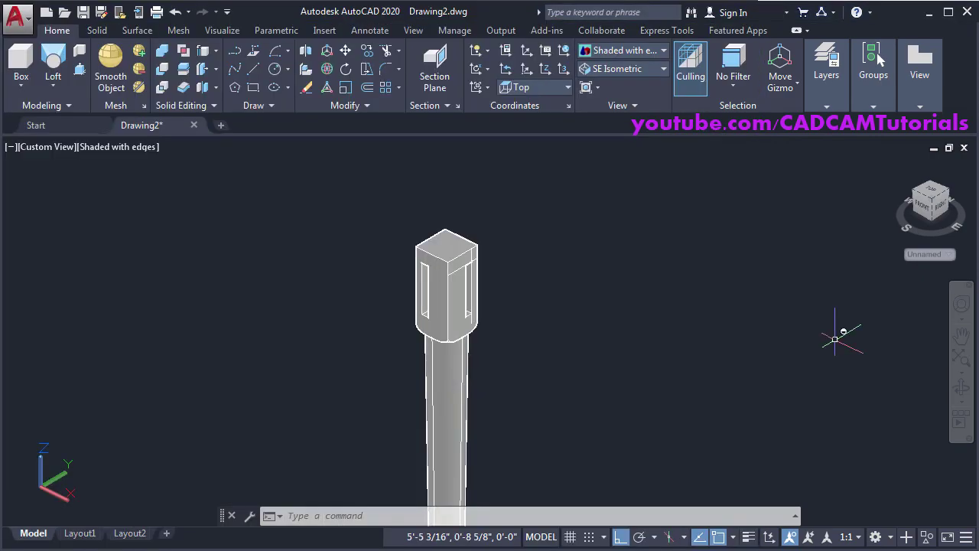
pyautogui.moveTo(572, 312); pyautogui.dragTo(510, 312, button='middle')
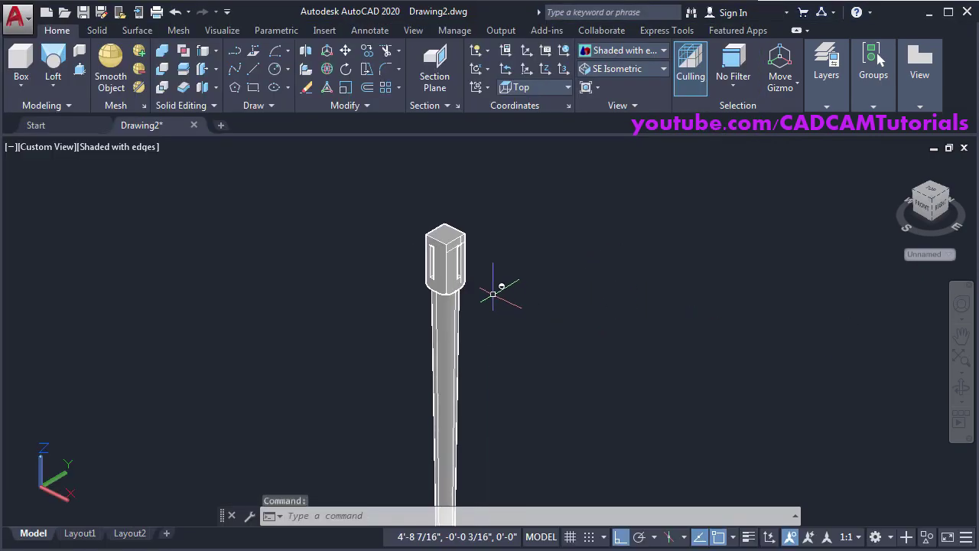
pyautogui.scroll(2, 481, 284)
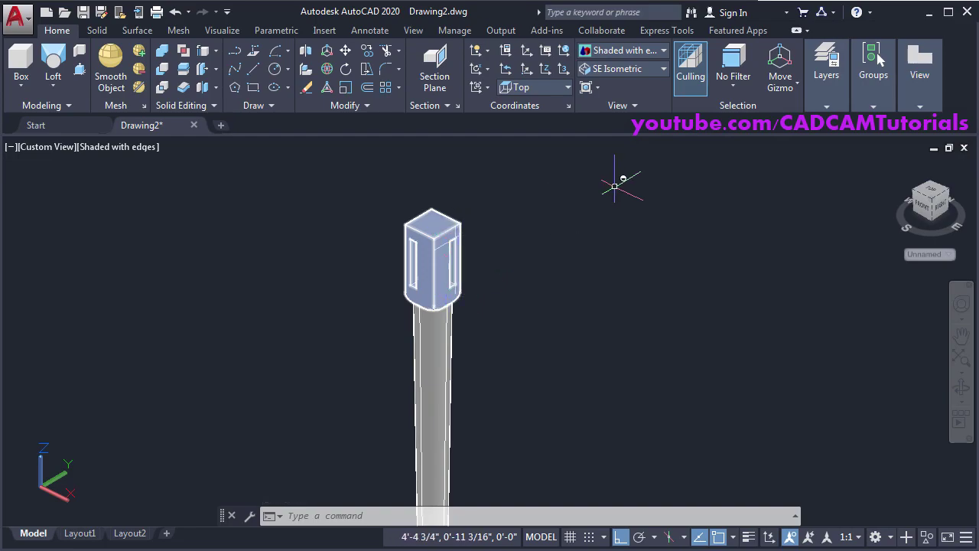
pyautogui.click(554, 88)
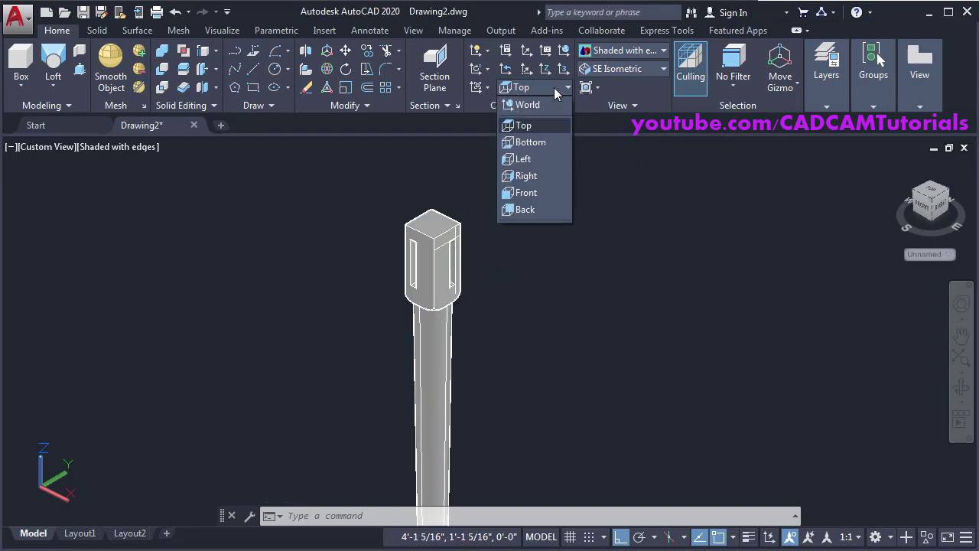
pyautogui.click(542, 177)
pyautogui.moveTo(590, 245); pyautogui.dragTo(446, 258, button='middle')
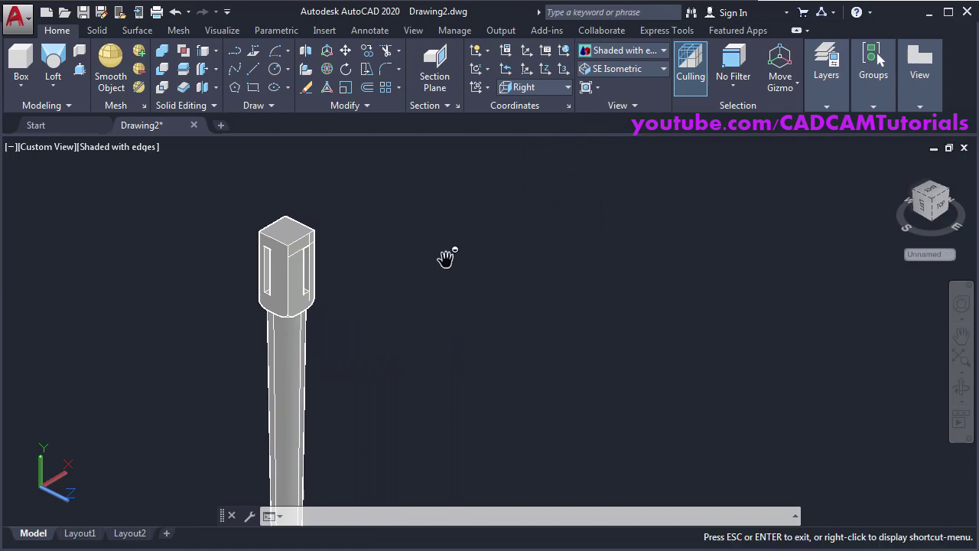
pyautogui.press('Escape')
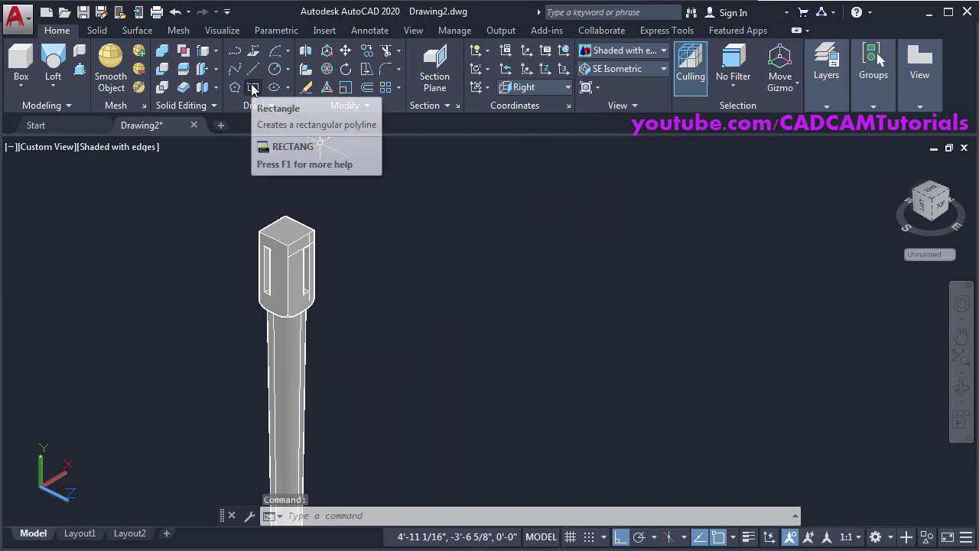
# Draw a rectangle 3/4" wide and 3-1/4" high in the empty space beside the leg
pyautogui.click(253, 87)
pyautogui.click(475, 354)
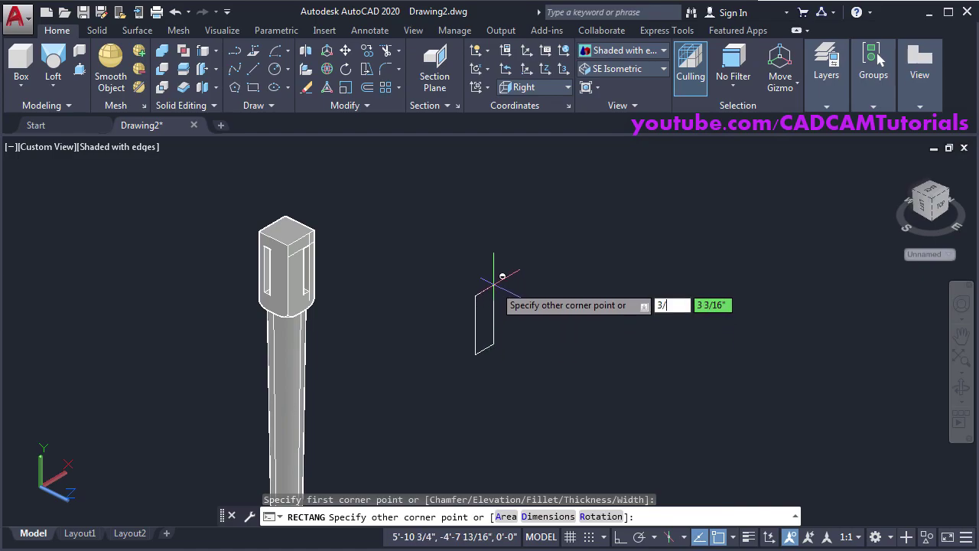
pyautogui.write('3/4')
pyautogui.press('Tab')
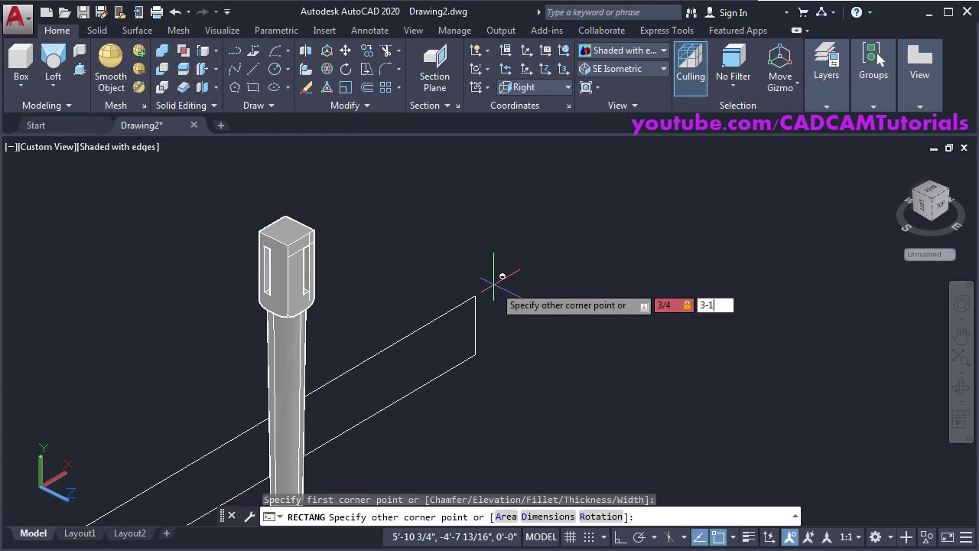
pyautogui.press('Return')
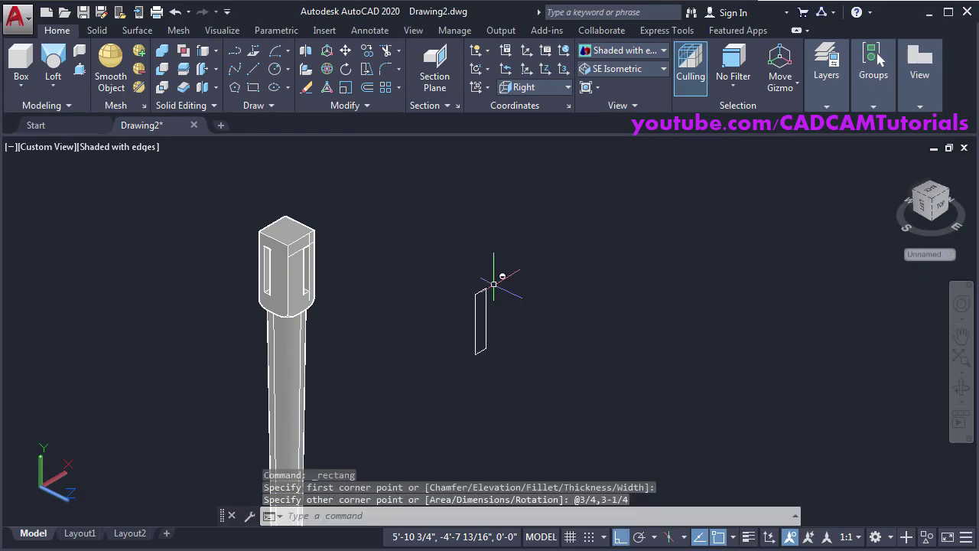
# Look up the short rail's length in the PDF drawing and presspull the rectangle to 11-3/4"
pyautogui.scroll(3, 526, 375)
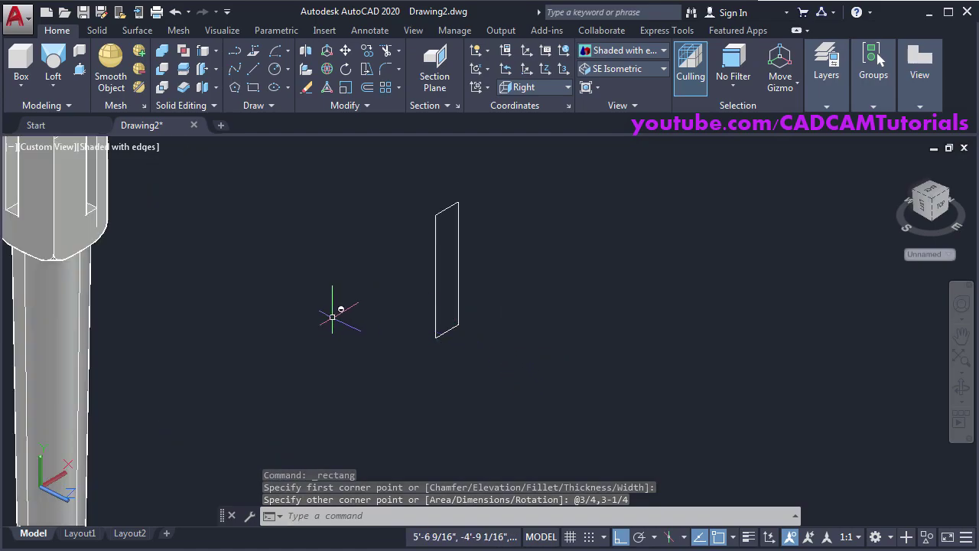
pyautogui.click(56, 260)
pyautogui.hotkey('alt', 'Tab')
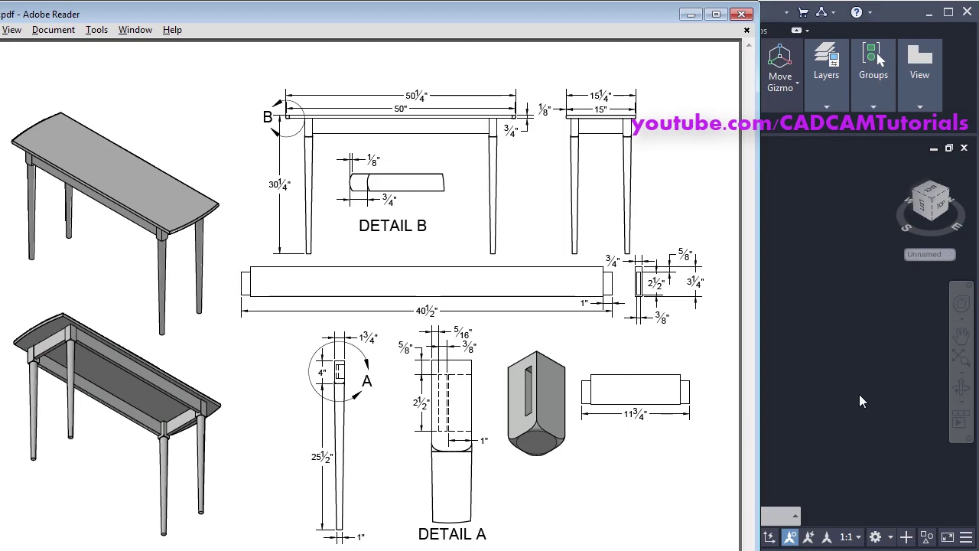
pyautogui.hotkey('alt', 'Tab')
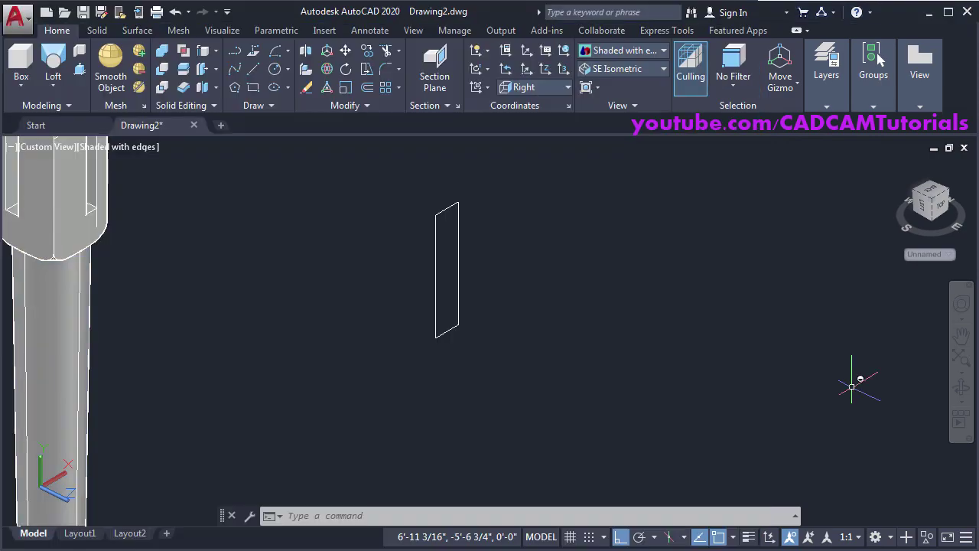
pyautogui.click(81, 69)
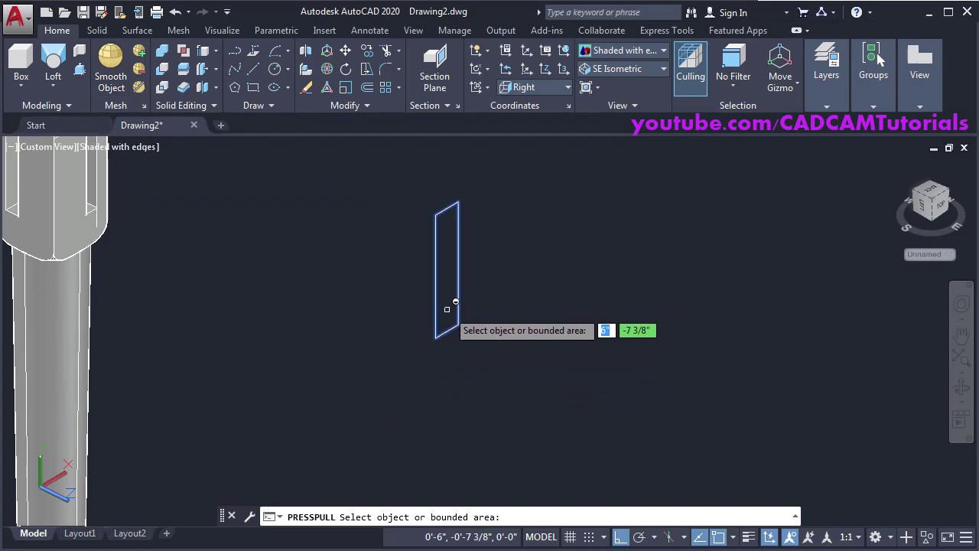
pyautogui.click(454, 278)
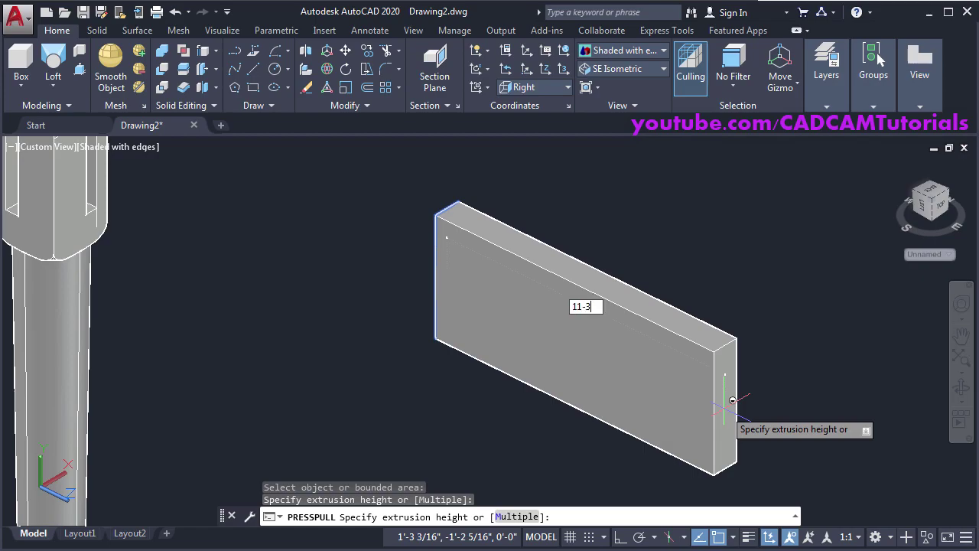
pyautogui.press('Return')
pyautogui.press('Return')
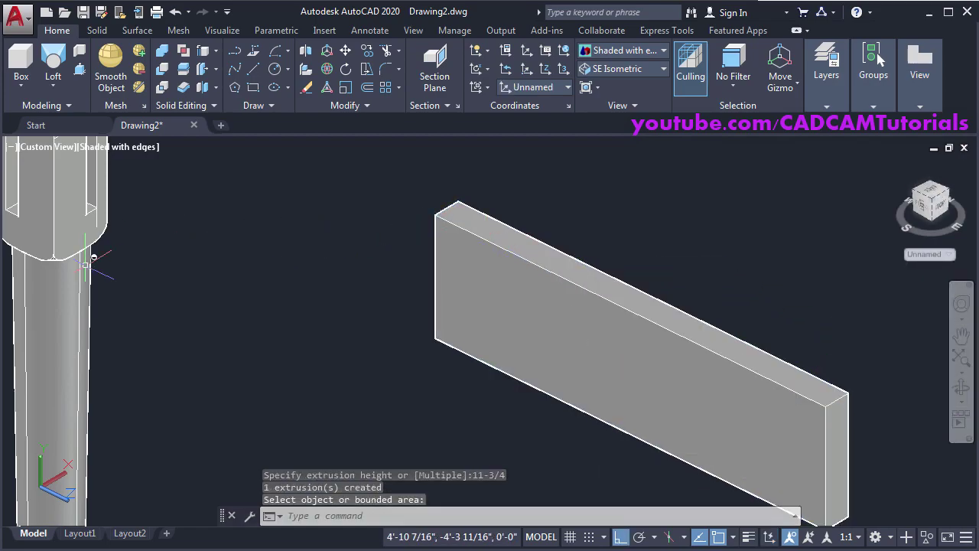
# Copy the mortise rectangle and its two guide lines from the leg block to the rail's end face, 5/8" below its top edge's midpoint
pyautogui.hotkey('alt', 'Tab')
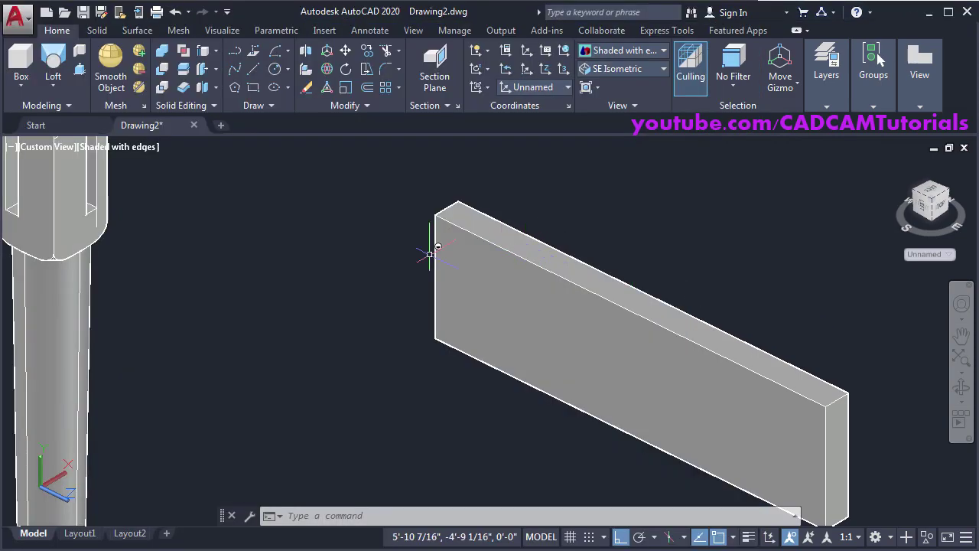
pyautogui.scroll(-2, 431, 265)
pyautogui.scroll(3, 283, 295)
pyautogui.write('c')
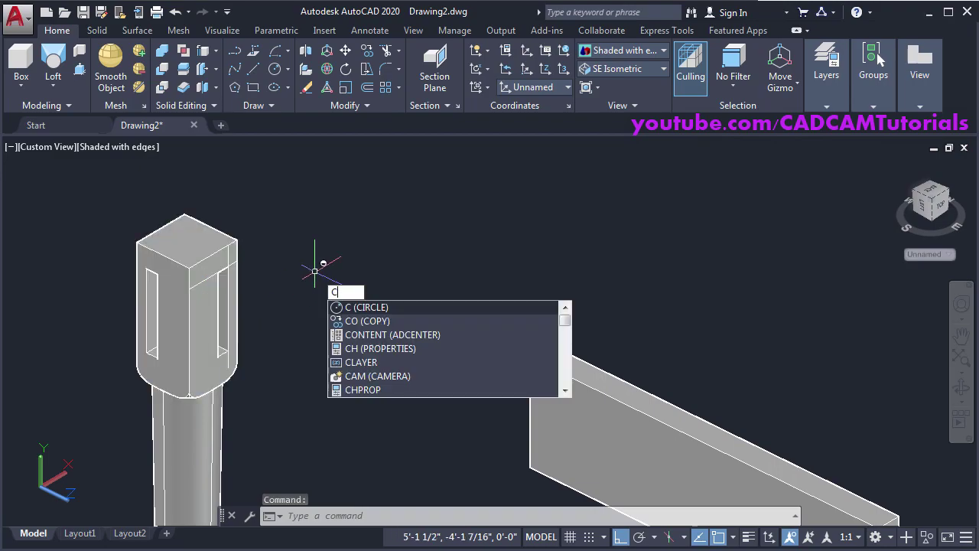
pyautogui.press('Return')
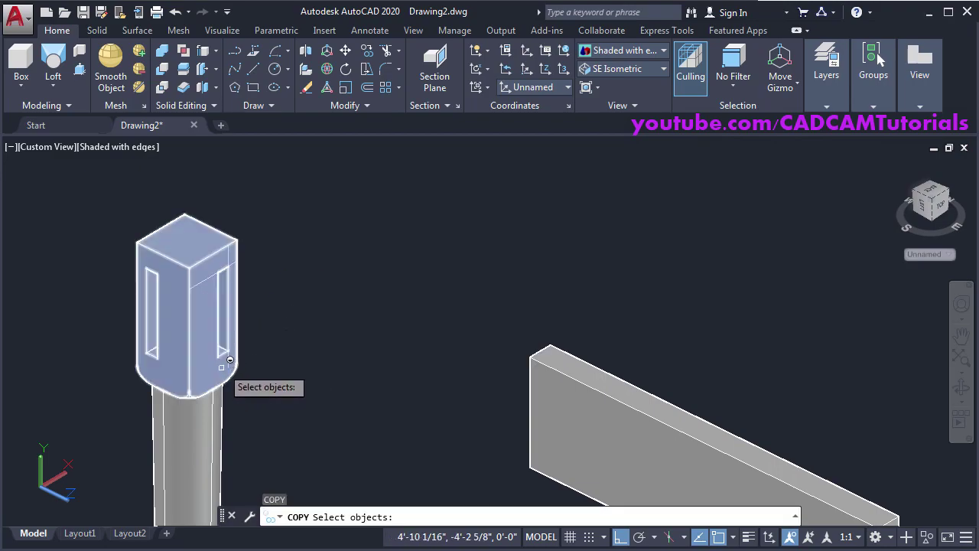
pyautogui.scroll(3, 231, 344)
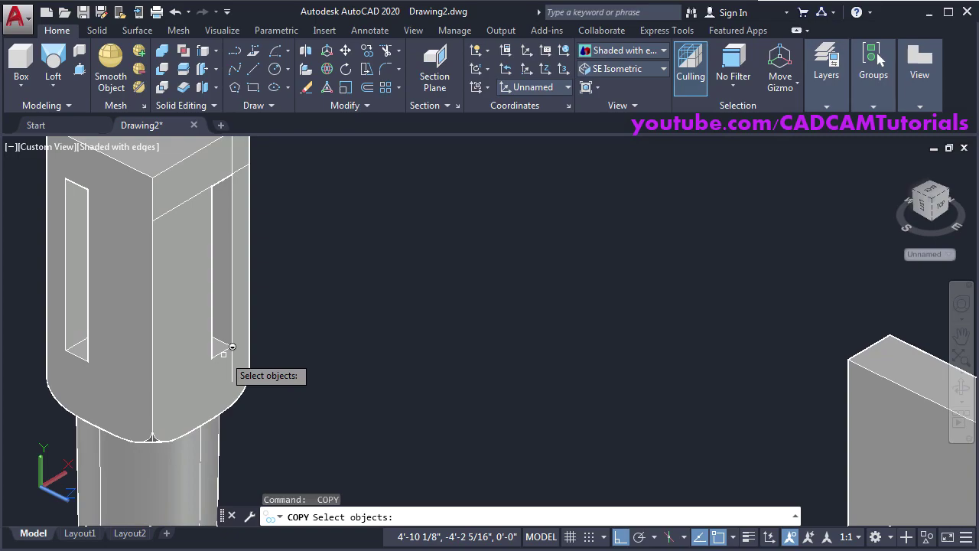
pyautogui.scroll(1, 232, 342)
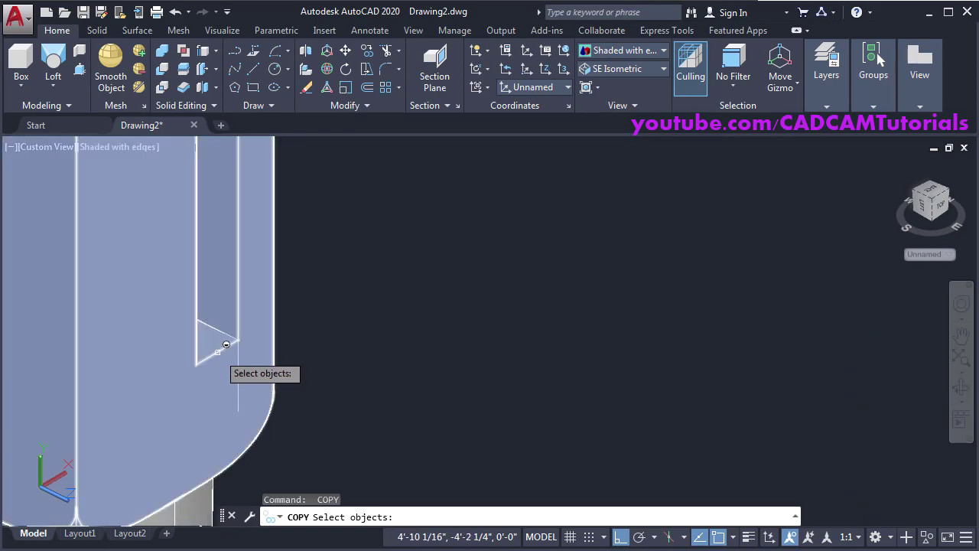
pyautogui.scroll(-3, 232, 348)
pyautogui.scroll(2, 283, 219)
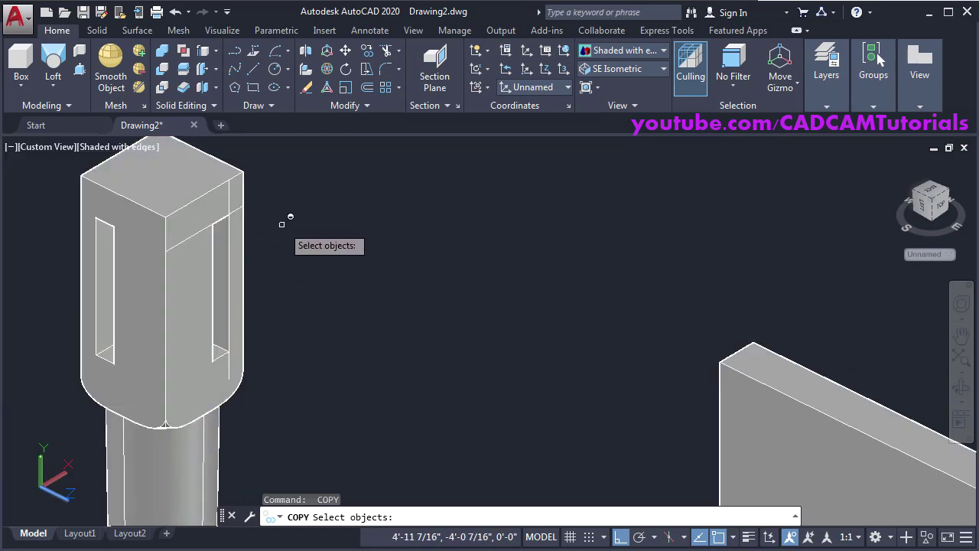
pyautogui.click(337, 236)
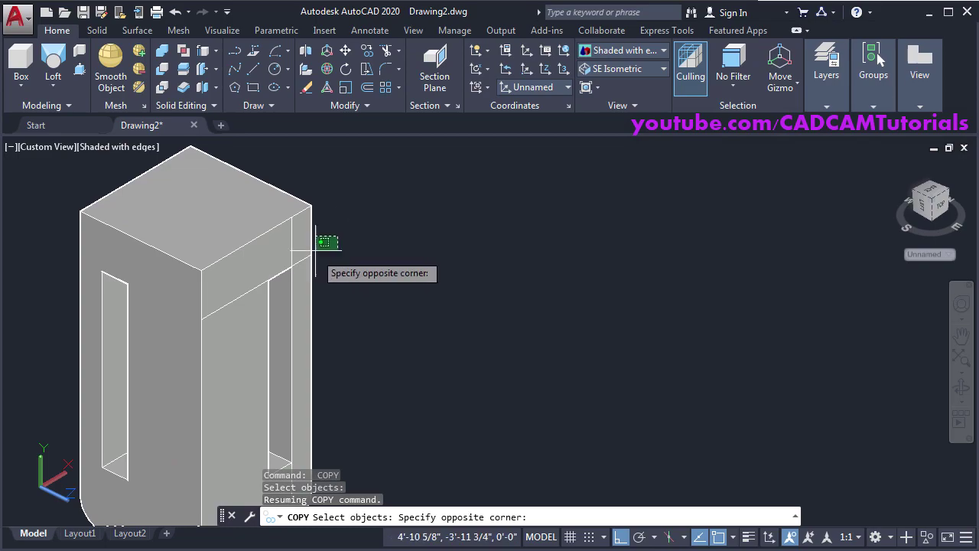
pyautogui.click(271, 324)
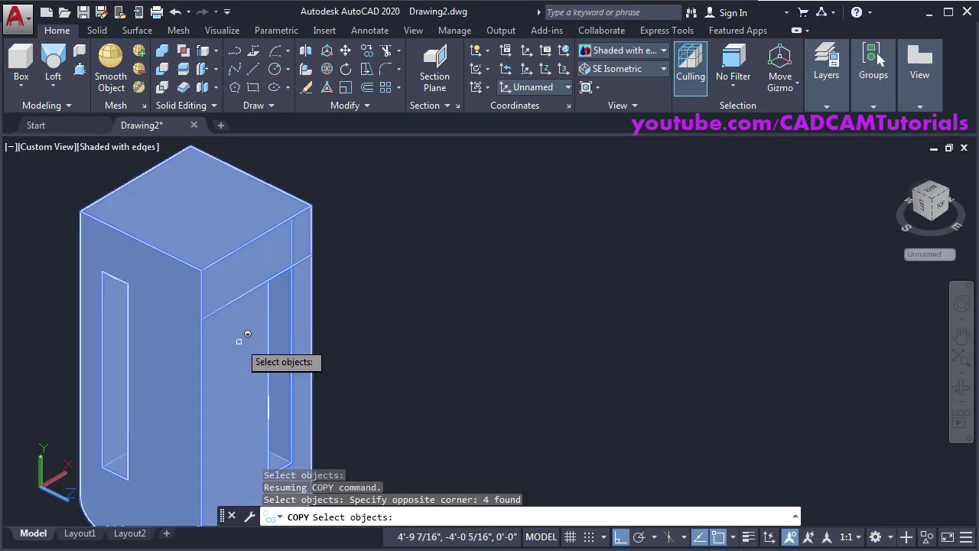
pyautogui.keyDown('shift'); pyautogui.click(245, 330); pyautogui.keyUp('shift')
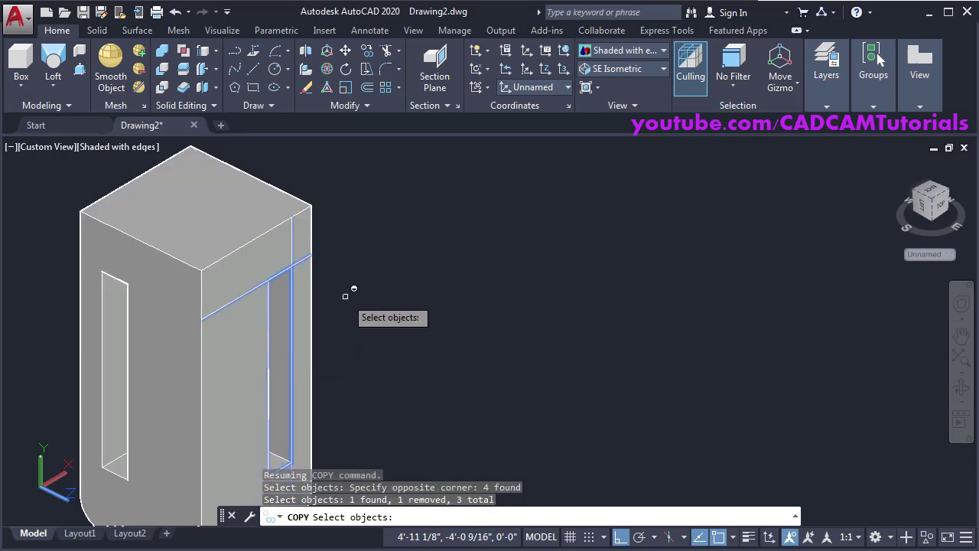
pyautogui.press('Return')
pyautogui.scroll(2, 355, 277)
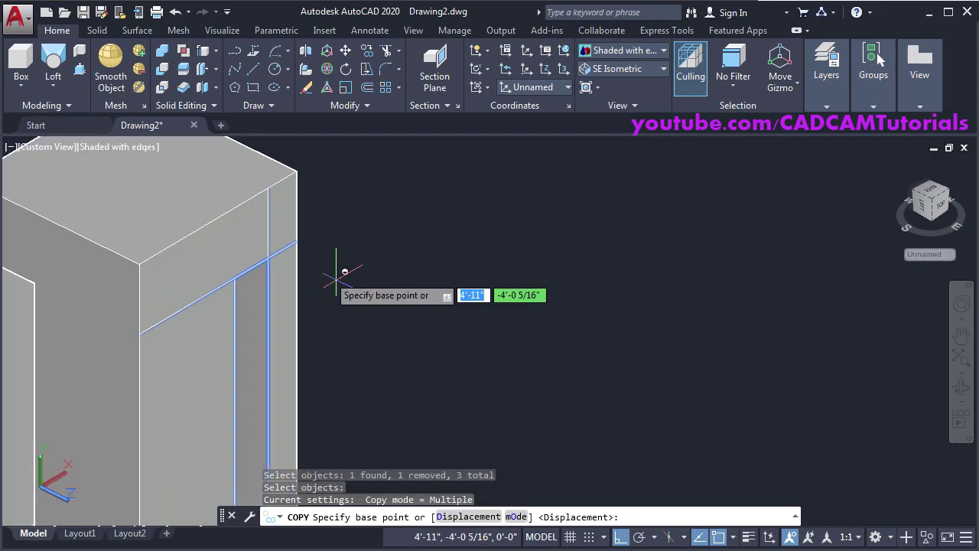
pyautogui.click(251, 267)
pyautogui.scroll(-5, 240, 203)
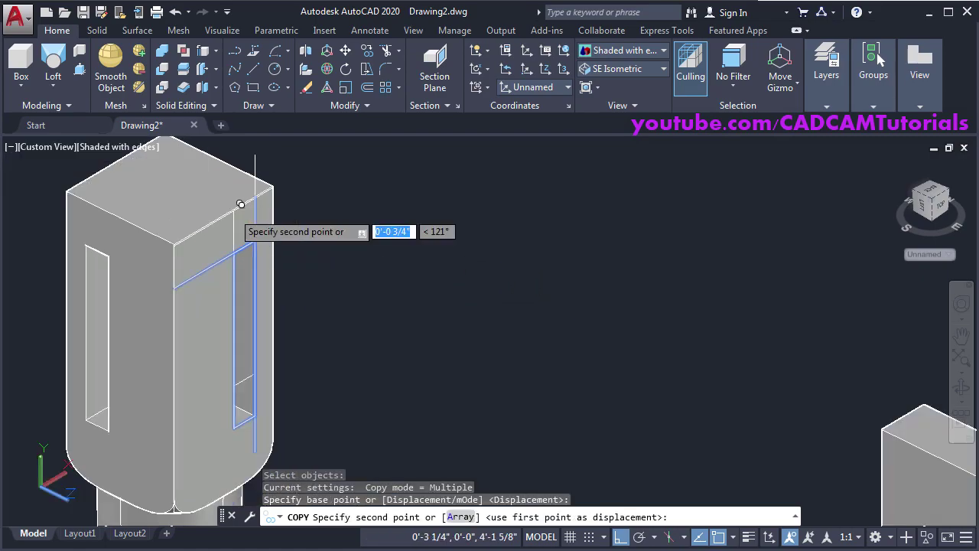
pyautogui.scroll(4, 228, 212)
pyautogui.scroll(3, 392, 302)
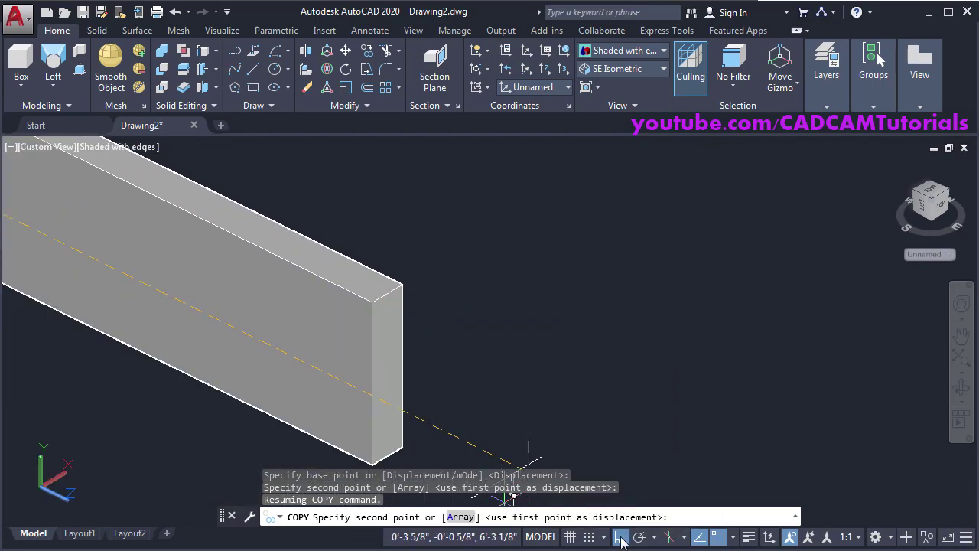
pyautogui.press('F8')
pyautogui.scroll(1, 462, 305)
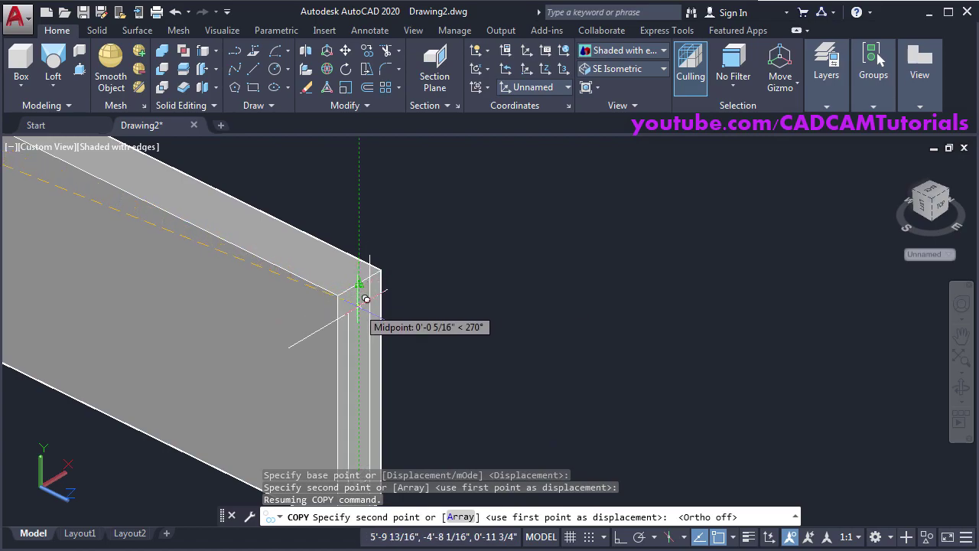
pyautogui.write('5/8')
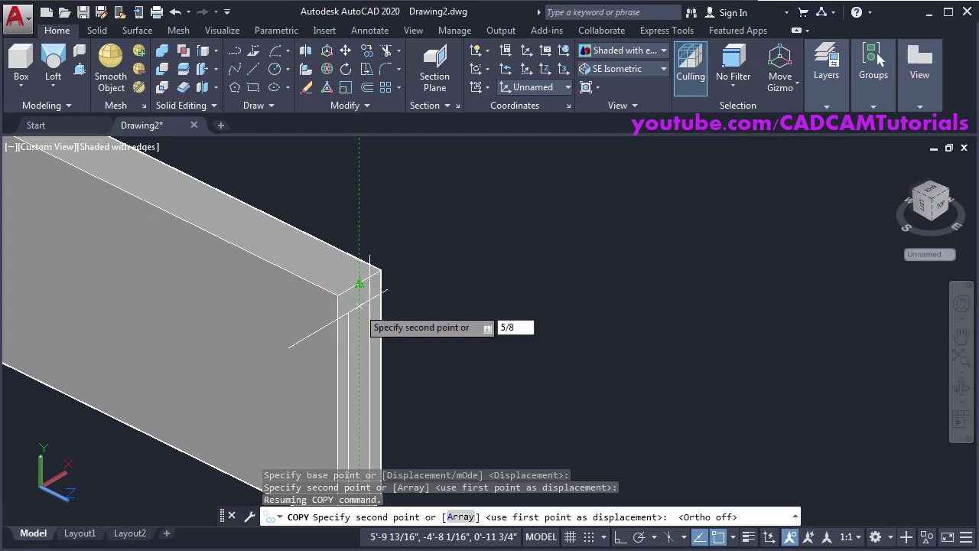
pyautogui.press('Return')
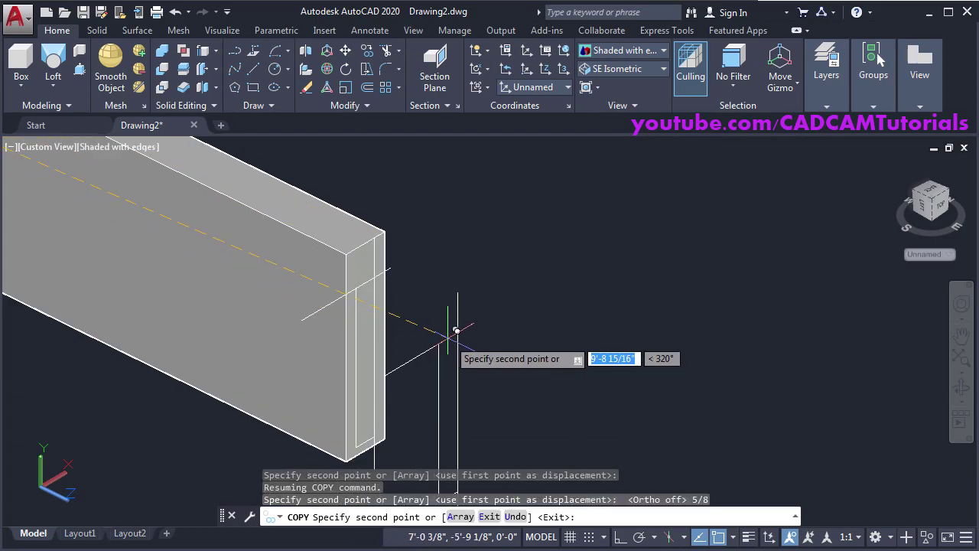
pyautogui.press('Return')
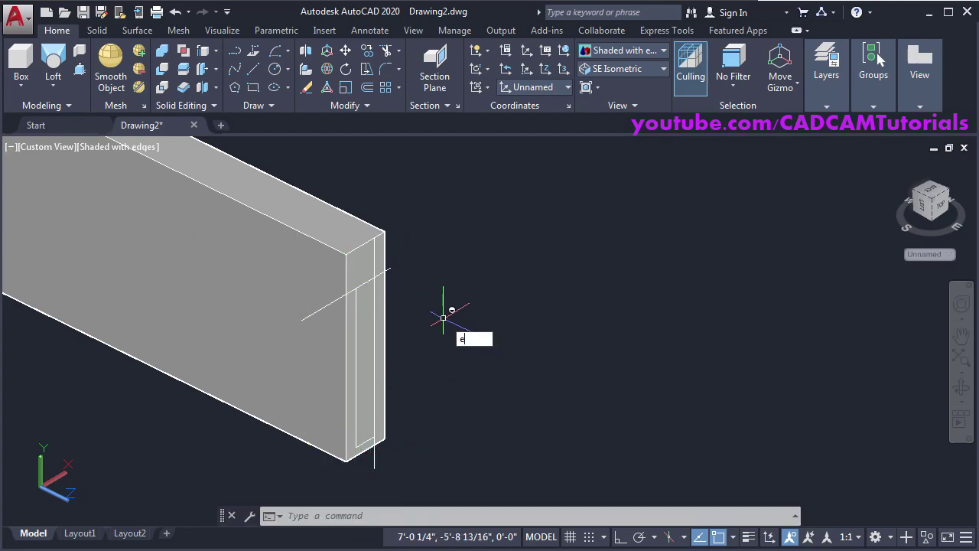
# Erase the two copied guide lines on the rail's end face, keeping the tenon rectangle
pyautogui.write('e')
pyautogui.press('Return')
pyautogui.click(388, 270)
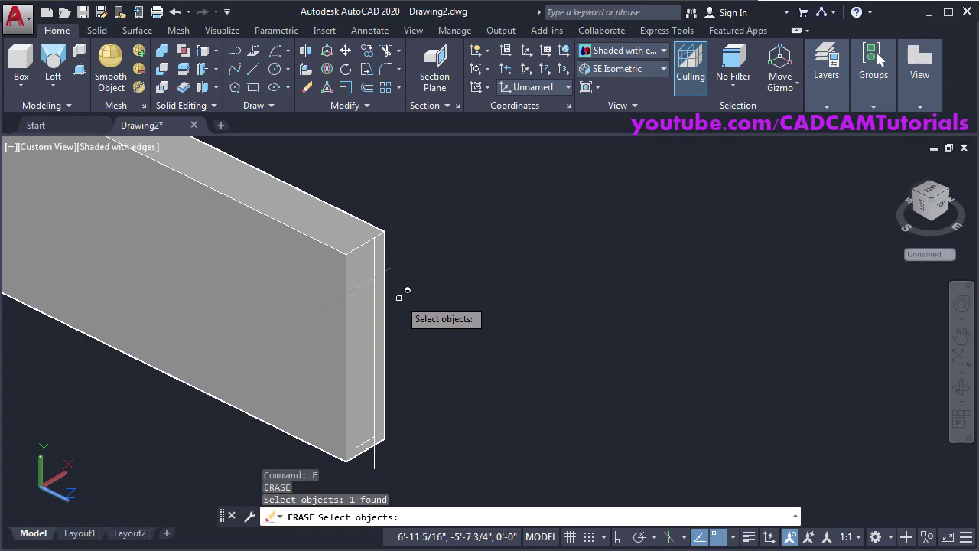
pyautogui.click(374, 463)
pyautogui.press('Return')
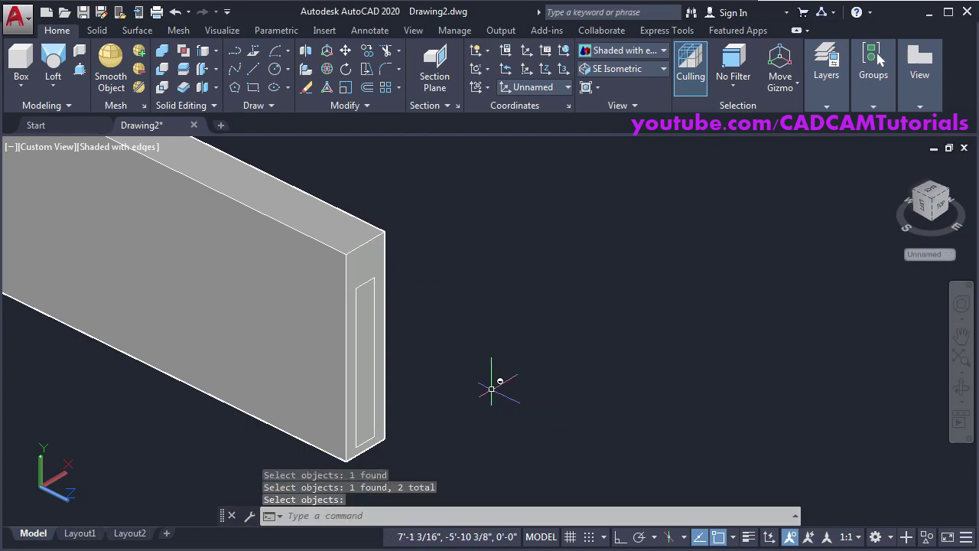
# Copy the tenon rectangle to the rail's opposite end, from the top edge's midpoint to the matching midpoint there
pyautogui.scroll(-3, 520, 288)
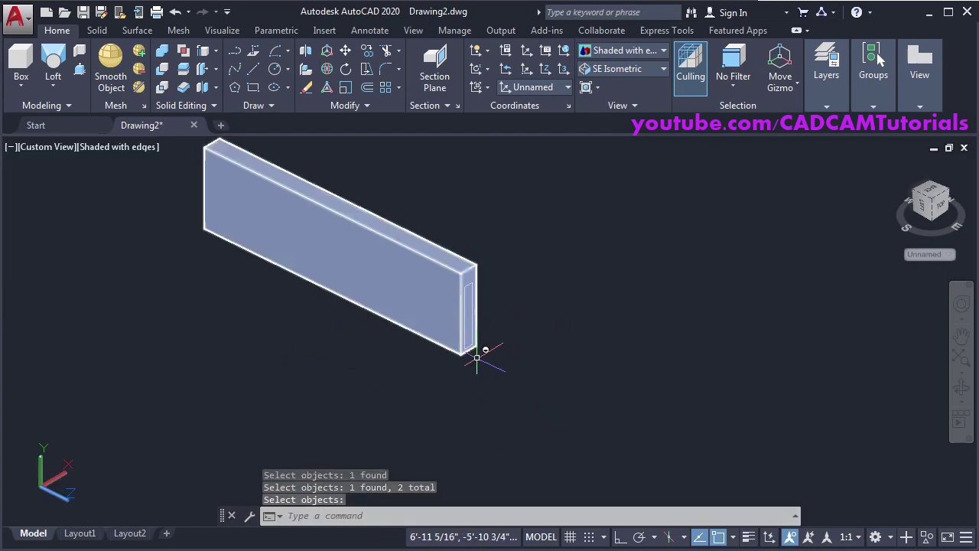
pyautogui.moveTo(485, 332); pyautogui.dragTo(542, 373, button='middle')
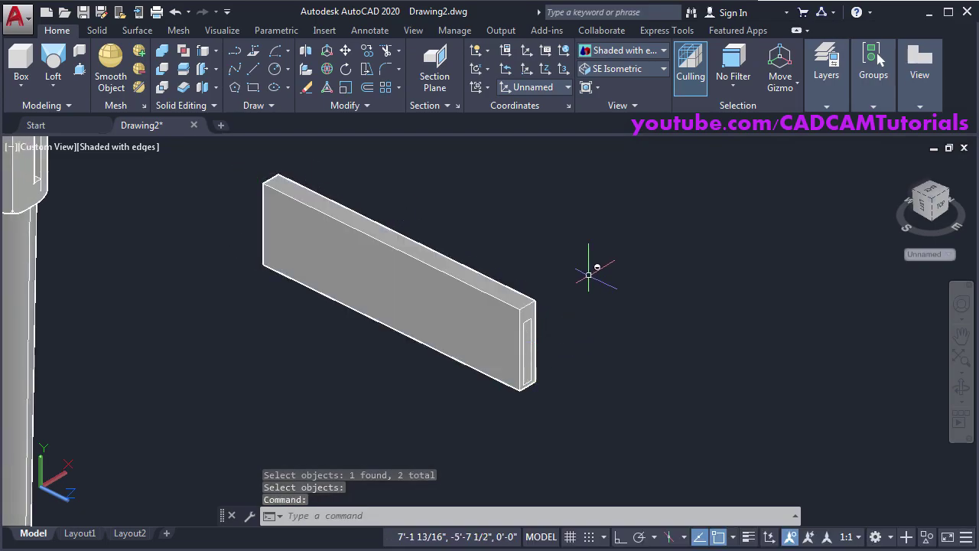
pyautogui.write('co')
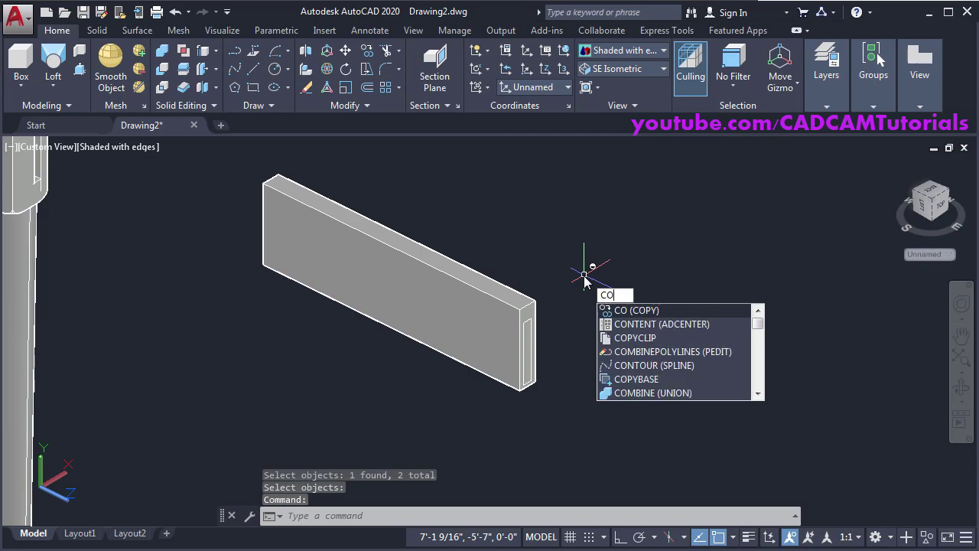
pyautogui.press('Return')
pyautogui.scroll(2, 568, 344)
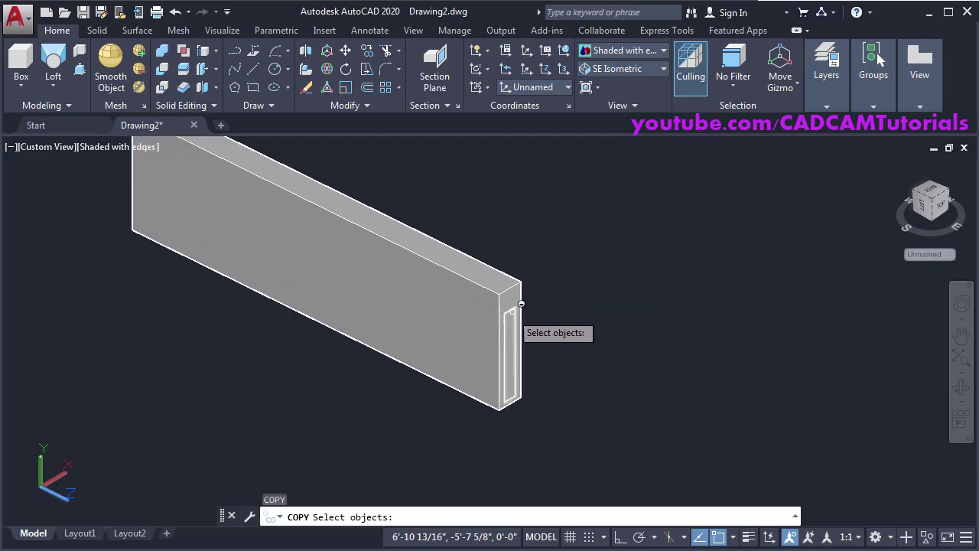
pyautogui.click(517, 303)
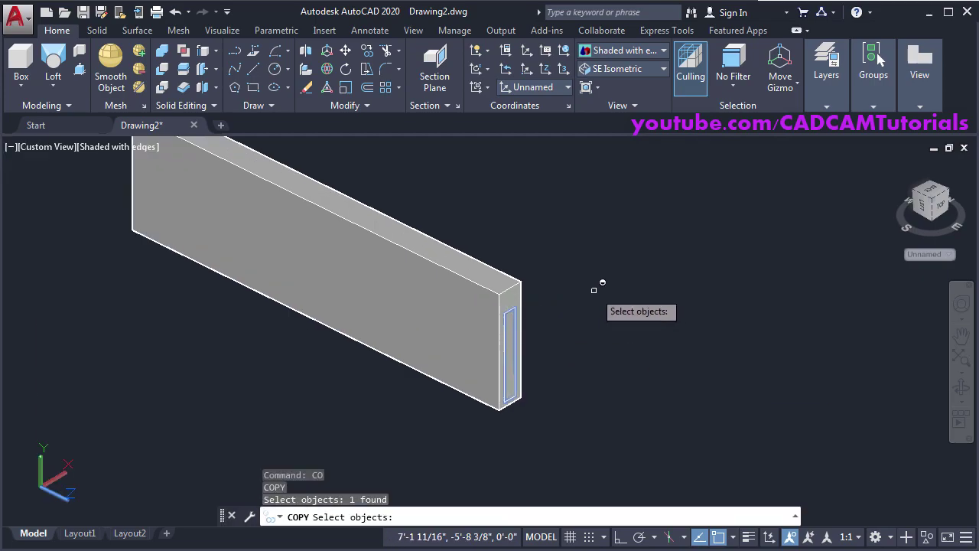
pyautogui.press('Return')
pyautogui.scroll(2, 575, 282)
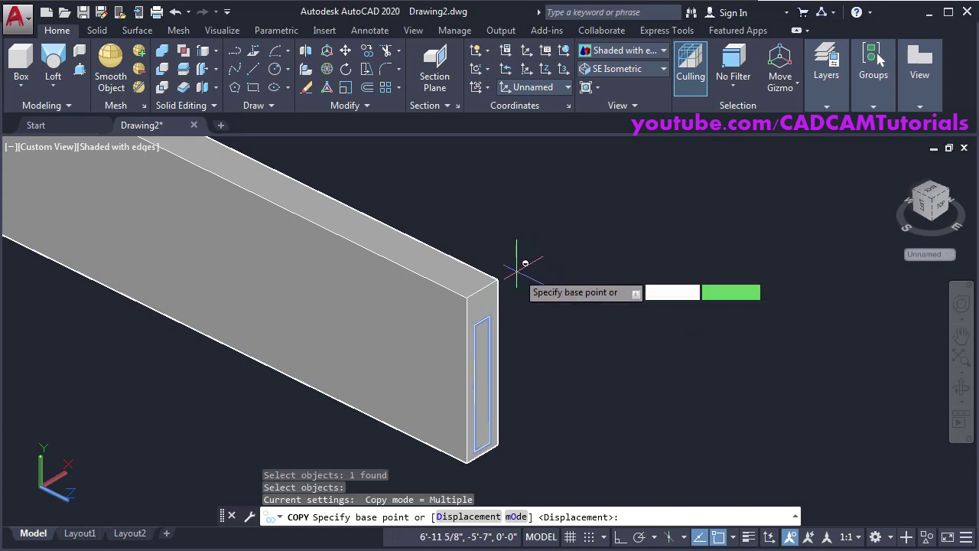
pyautogui.click(481, 289)
pyautogui.scroll(-3, 482, 237)
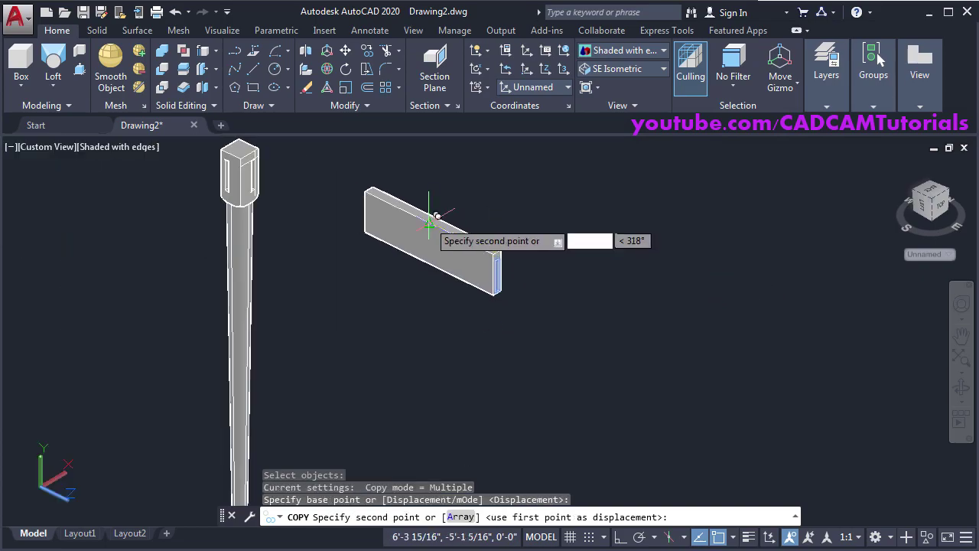
pyautogui.scroll(5, 435, 276)
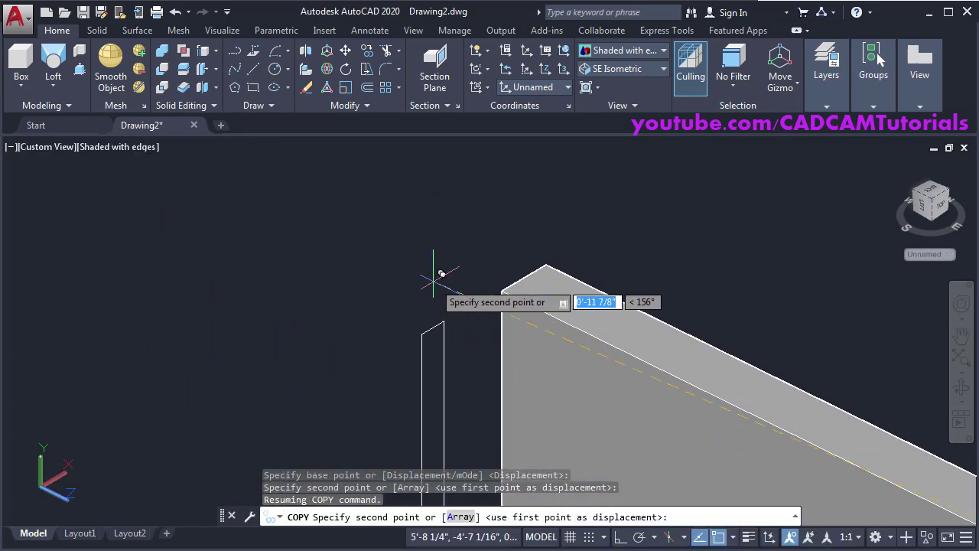
pyautogui.click(523, 277)
pyautogui.press('Return')
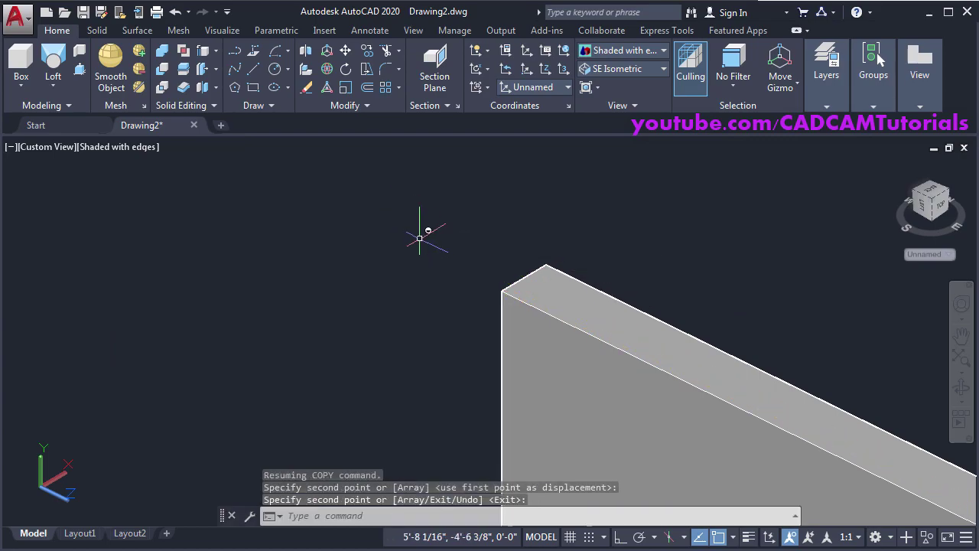
# Look up the tenon length in the PDF drawing and presspull the area around the rectangle 1" into the rail at the opposite end
pyautogui.keyDown('shift'); pyautogui.moveTo(422, 236); pyautogui.dragTo(343, 303, button='middle'); pyautogui.keyUp('shift')
pyautogui.scroll(5, 384, 342)
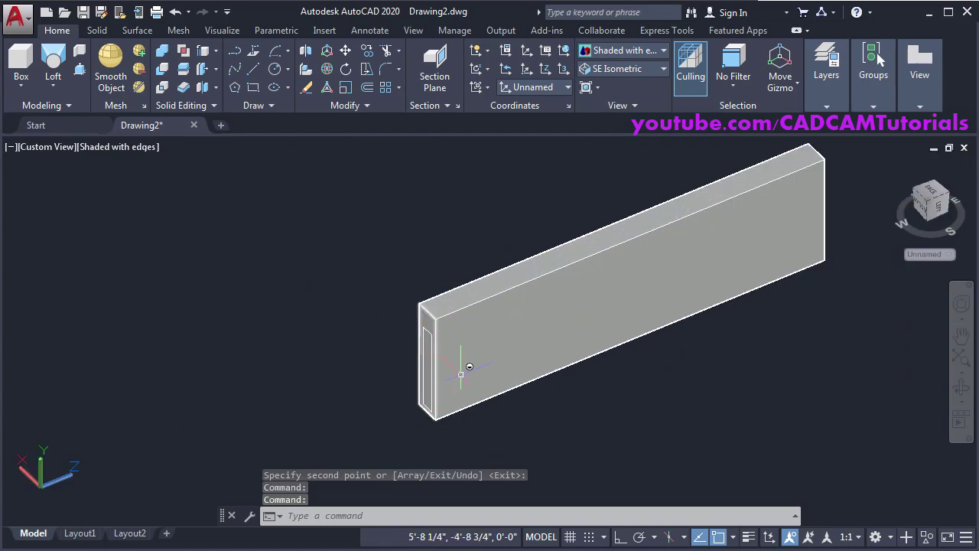
pyautogui.moveTo(407, 411); pyautogui.dragTo(334, 280, button='middle')
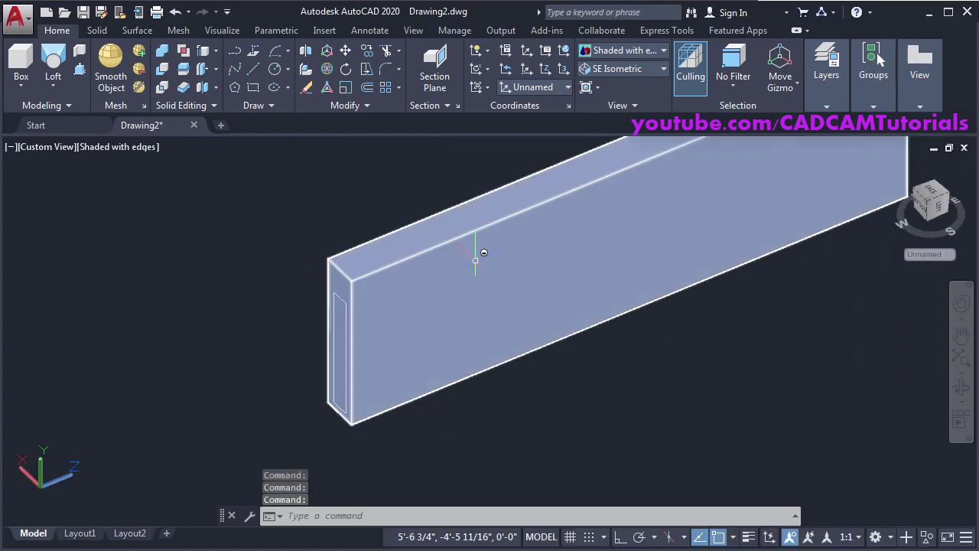
pyautogui.hotkey('alt', 'Tab')
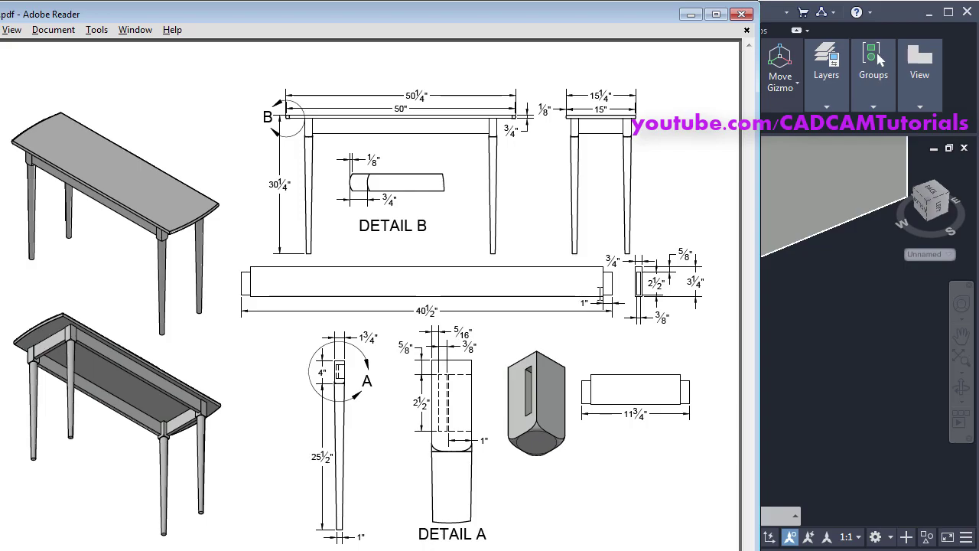
pyautogui.click(814, 343)
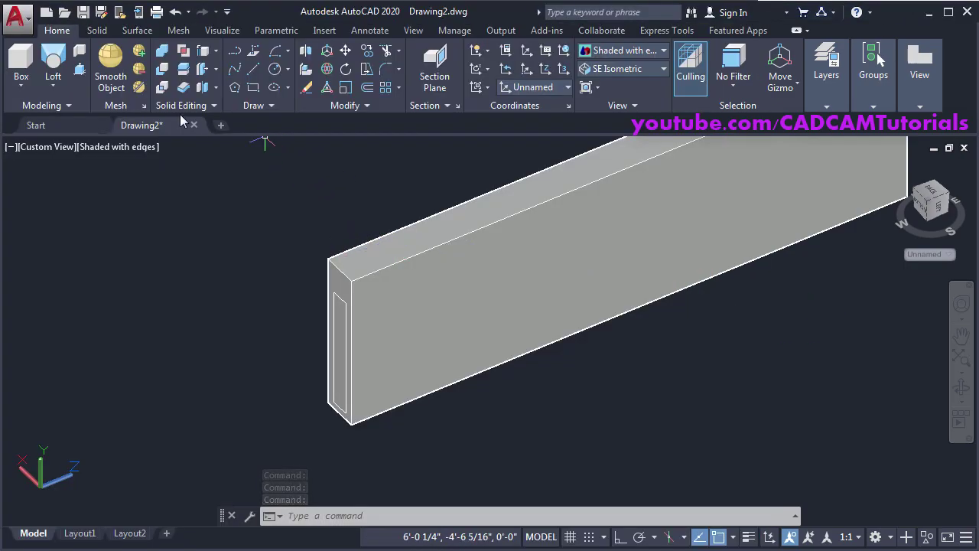
pyautogui.click(80, 70)
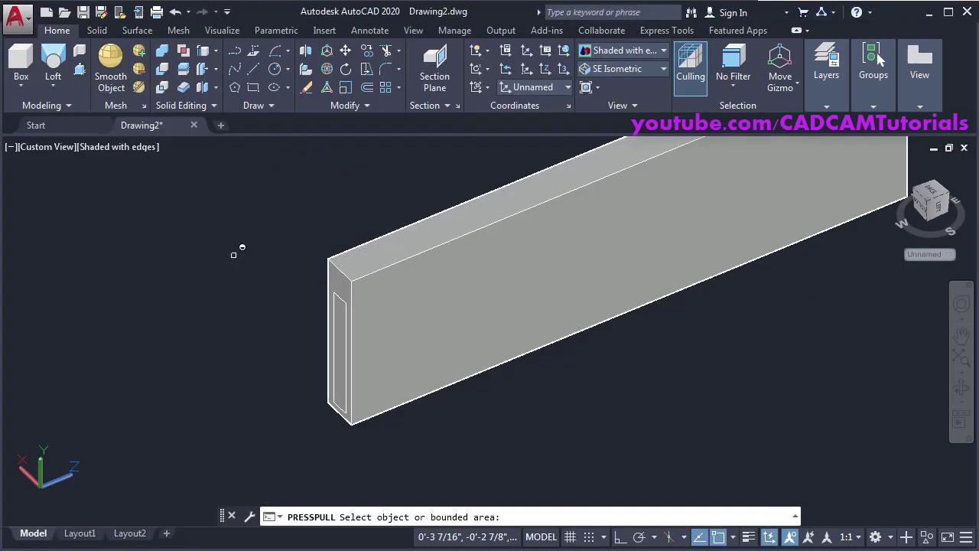
pyautogui.scroll(2, 305, 298)
pyautogui.click(353, 319)
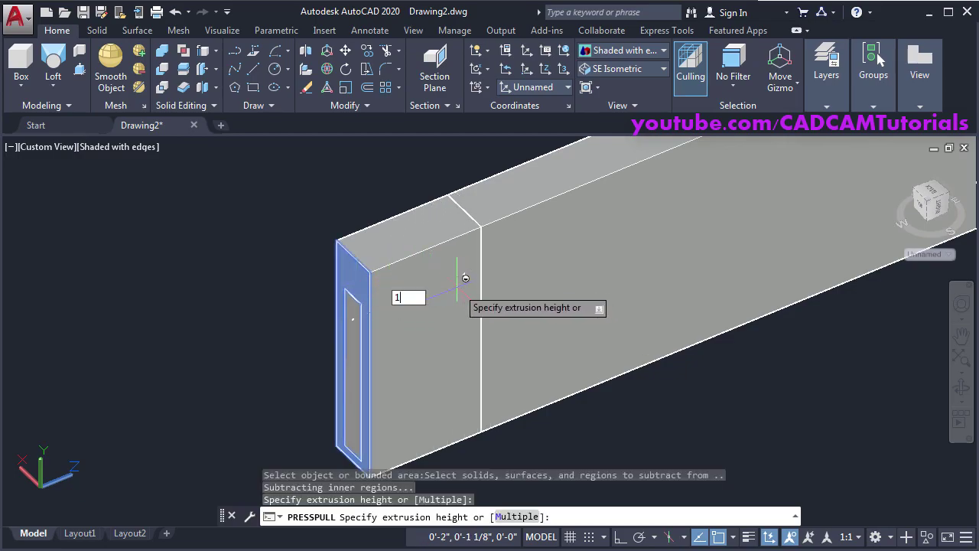
pyautogui.press('Return')
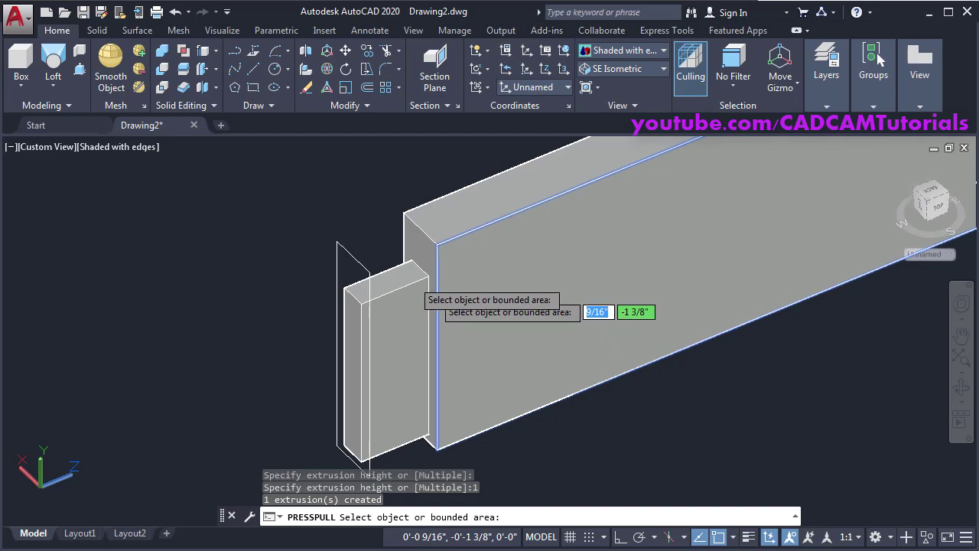
pyautogui.scroll(-3, 443, 287)
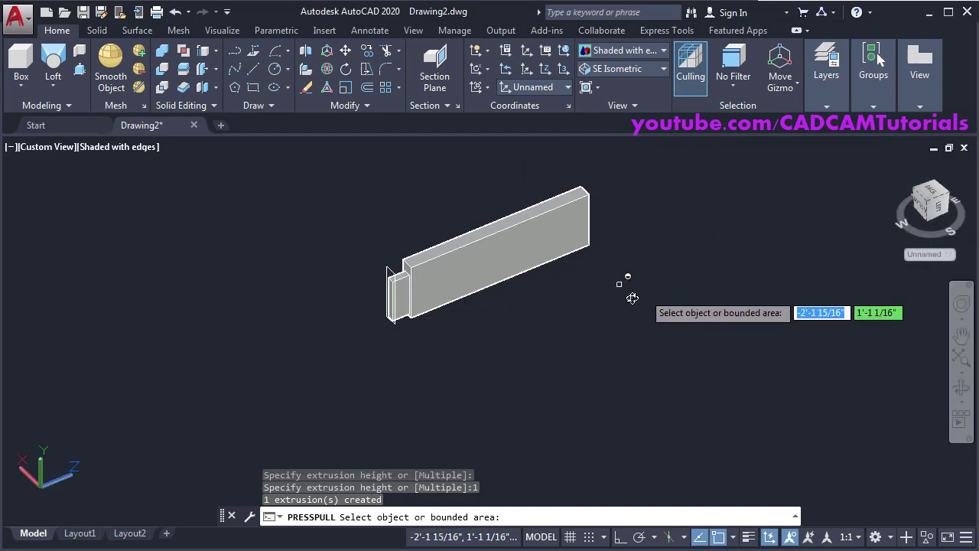
# Presspull the area around the tenon rectangle 1" into the rail at its remaining uncut end
pyautogui.keyDown('shift'); pyautogui.moveTo(627, 277); pyautogui.dragTo(676, 321, button='middle'); pyautogui.keyUp('shift')
pyautogui.scroll(5, 558, 352)
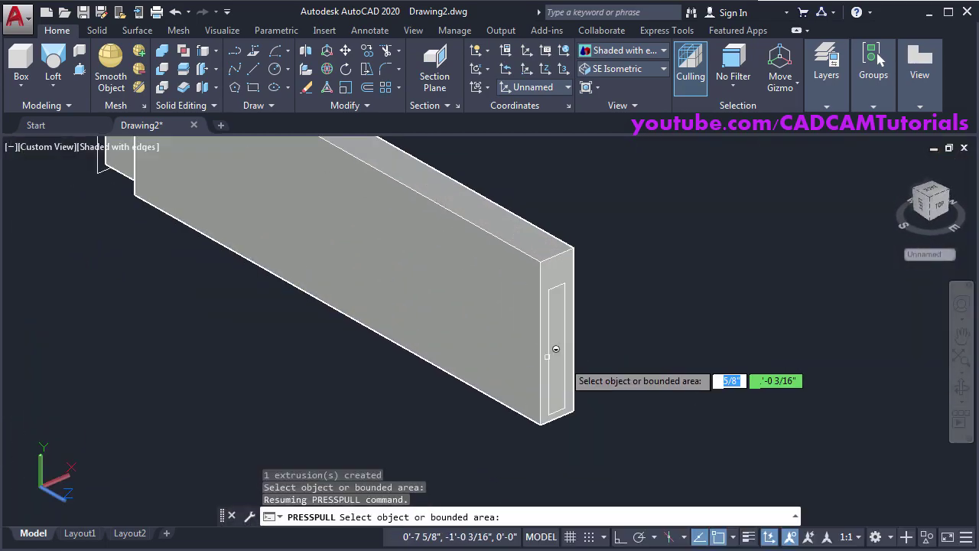
pyautogui.click(555, 251)
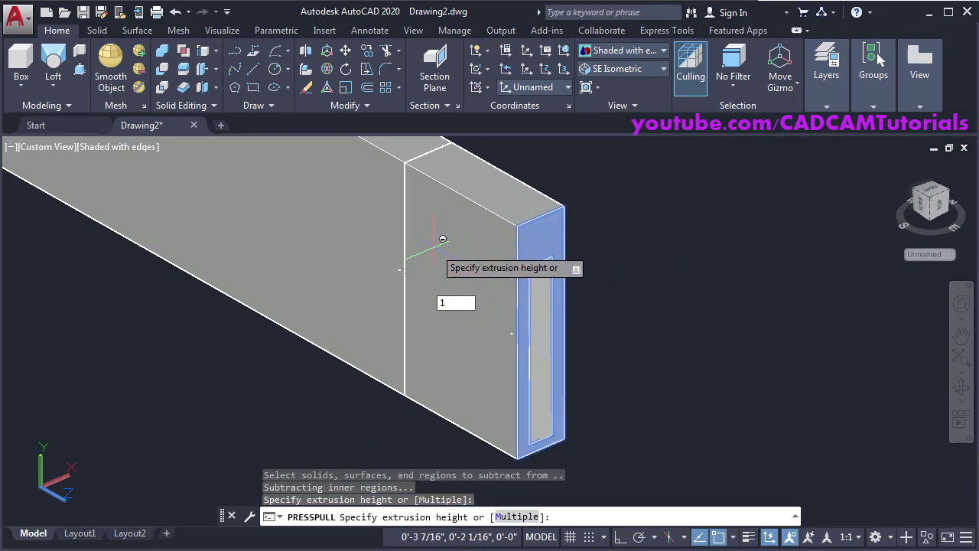
pyautogui.press('Return')
pyautogui.scroll(-3, 440, 240)
pyautogui.press('Return')
pyautogui.scroll(-2, 596, 259)
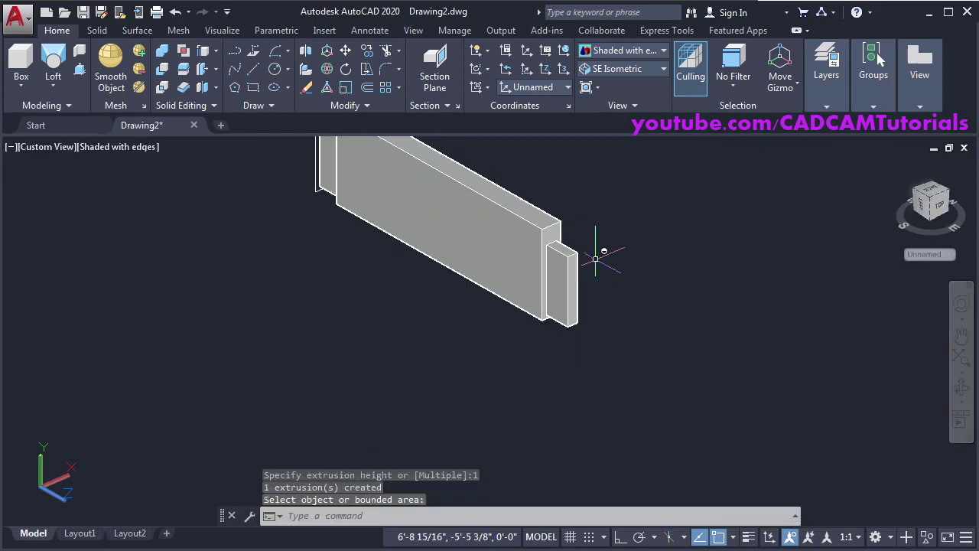
pyautogui.press('Return')
pyautogui.scroll(-3, 393, 313)
pyautogui.scroll(-2, 615, 261)
pyautogui.press('Escape')
pyautogui.scroll(-1, 504, 294)
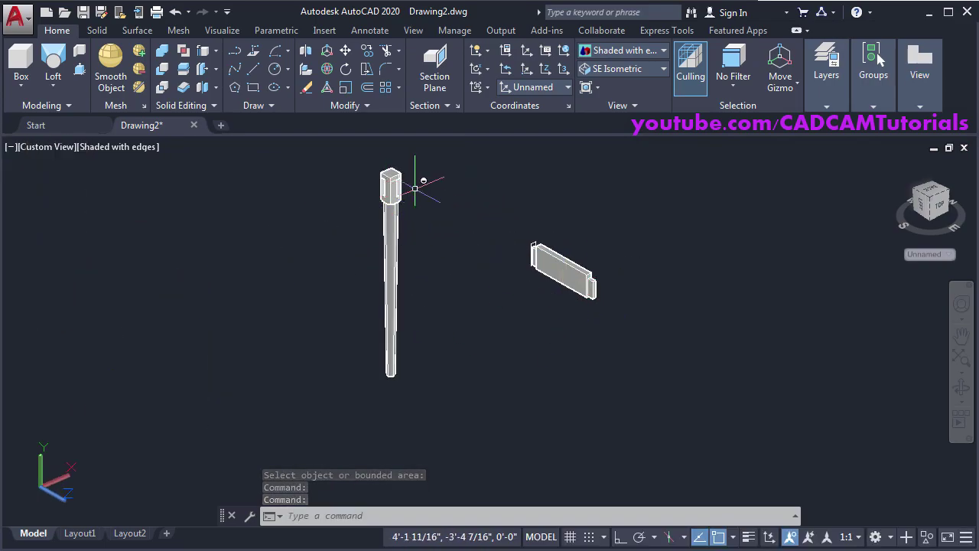
# Copy the tenoned short rail to an empty area about 2'-11" away at 315°
pyautogui.scroll(2, 570, 283)
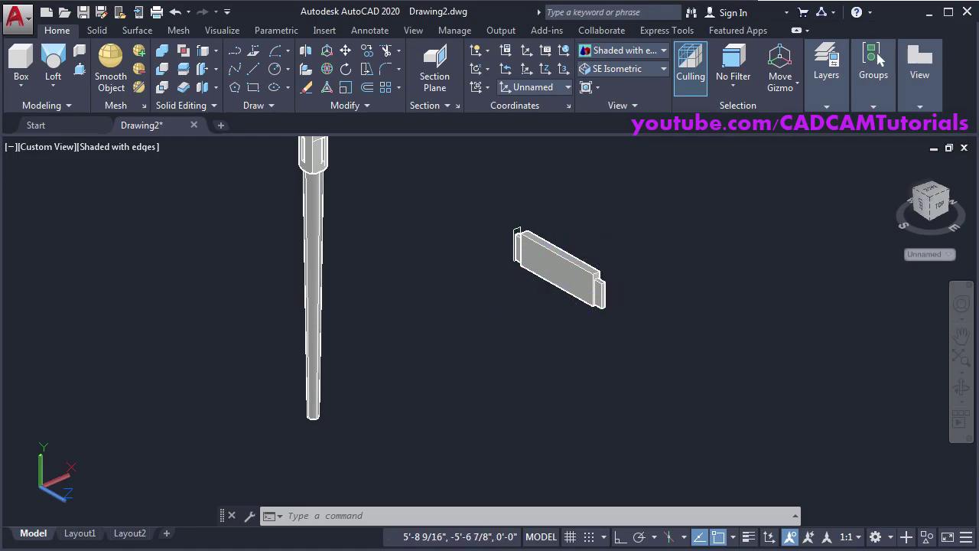
pyautogui.moveTo(505, 342); pyautogui.dragTo(439, 314, button='middle')
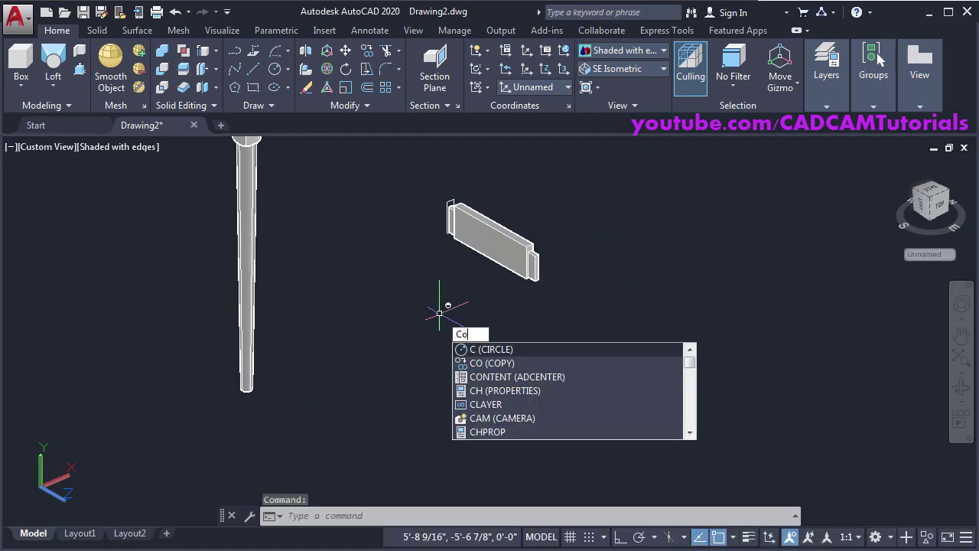
pyautogui.write('o')
pyautogui.press('Return')
pyautogui.click(493, 240)
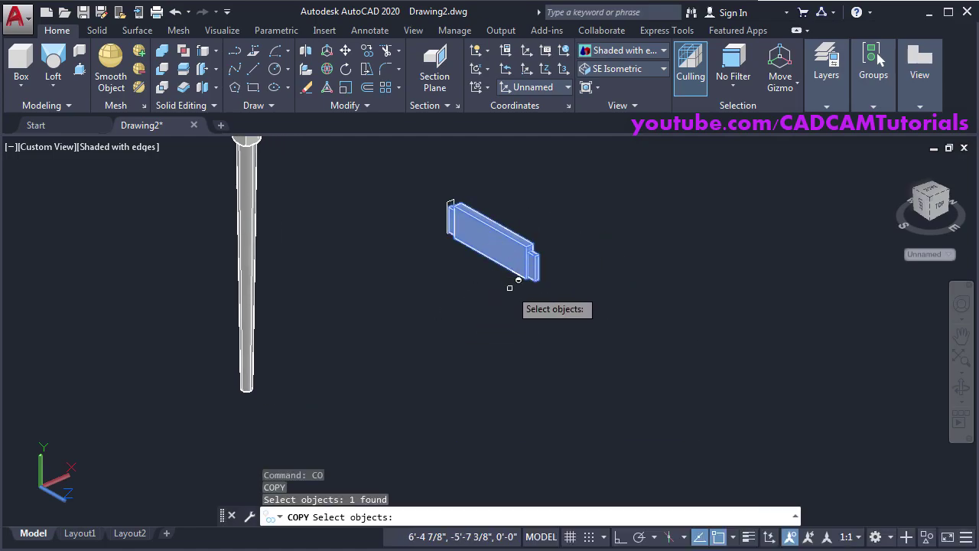
pyautogui.press('Return')
pyautogui.click(505, 256)
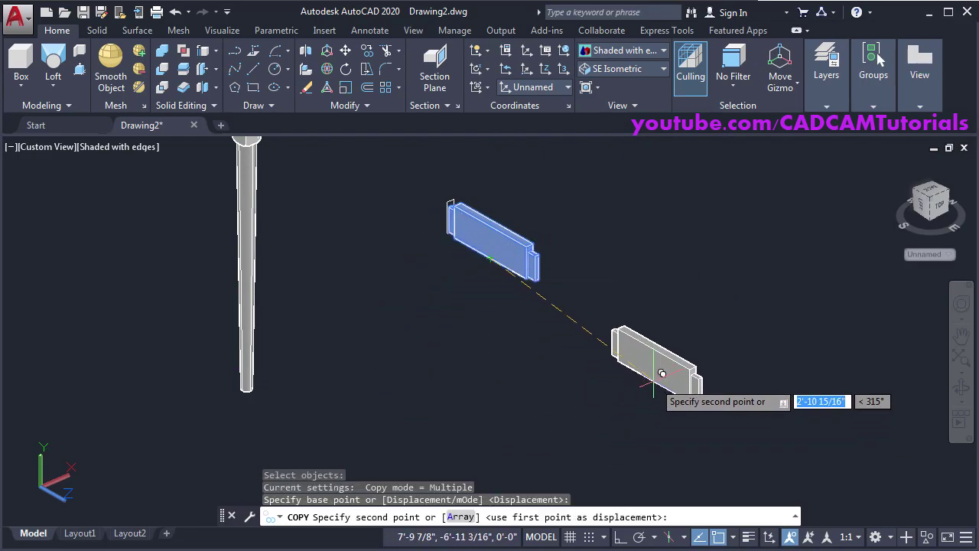
pyautogui.click(661, 382)
pyautogui.moveTo(711, 442); pyautogui.dragTo(632, 409, button='middle')
pyautogui.press('Return')
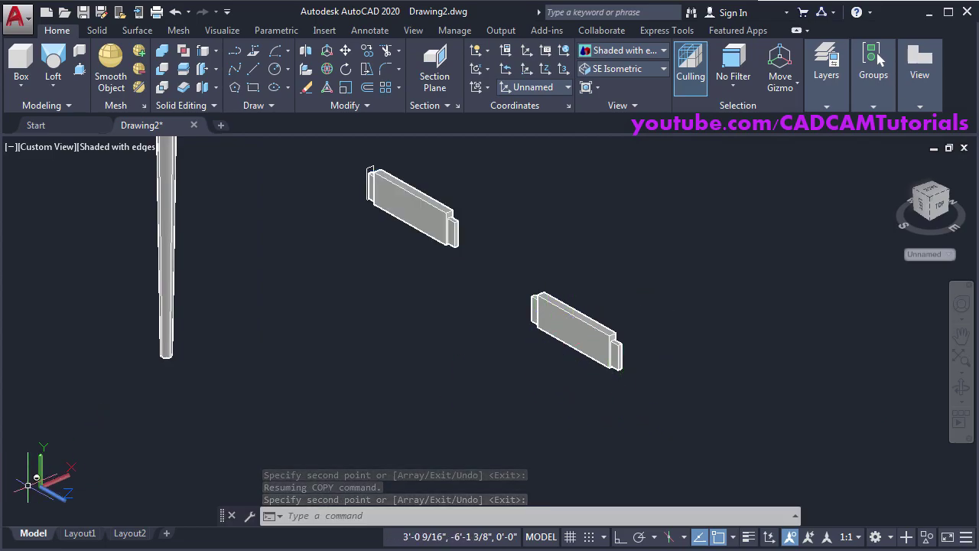
# Rotate the copied rail 270° about its vertical axis with 3D Rotate, using Ortho mode
pyautogui.click(588, 354)
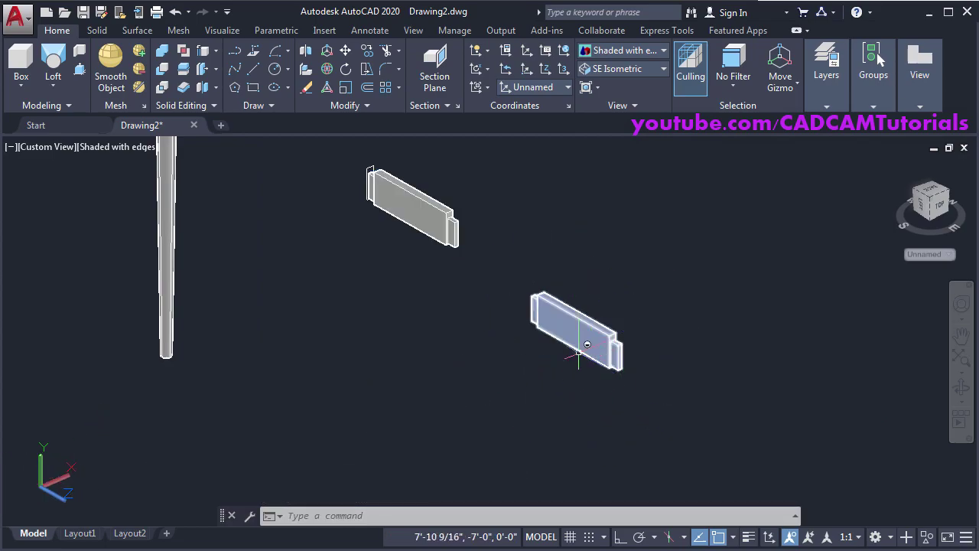
pyautogui.click(332, 67)
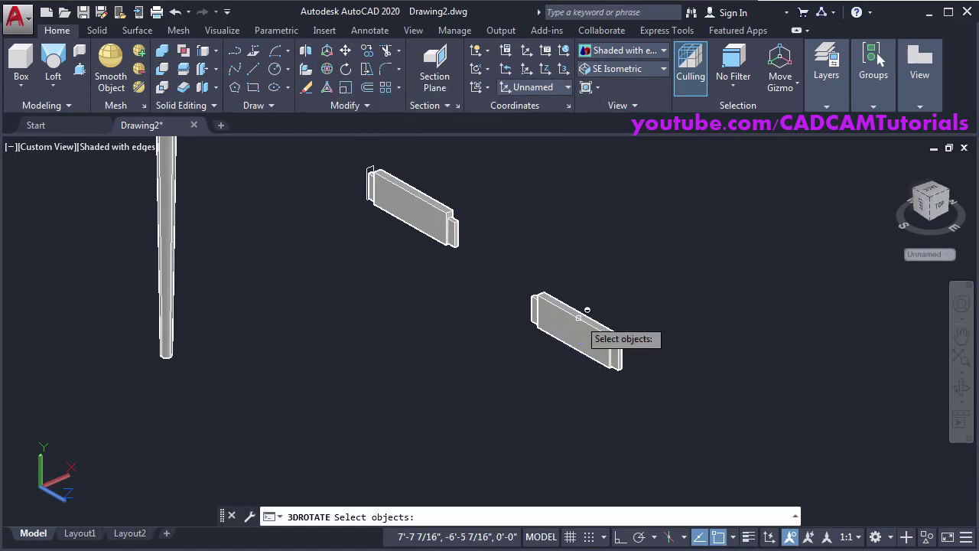
pyautogui.click(585, 331)
pyautogui.press('Return')
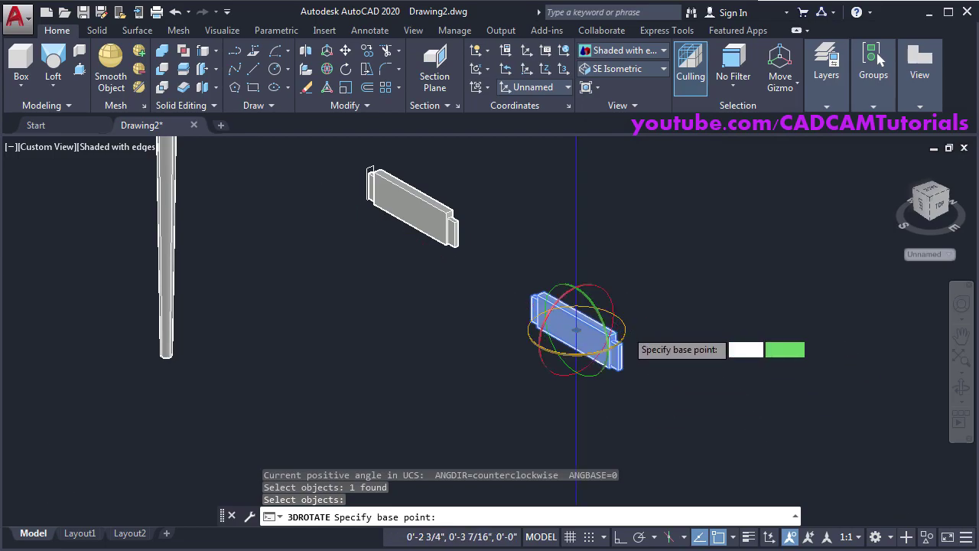
pyautogui.click(623, 334)
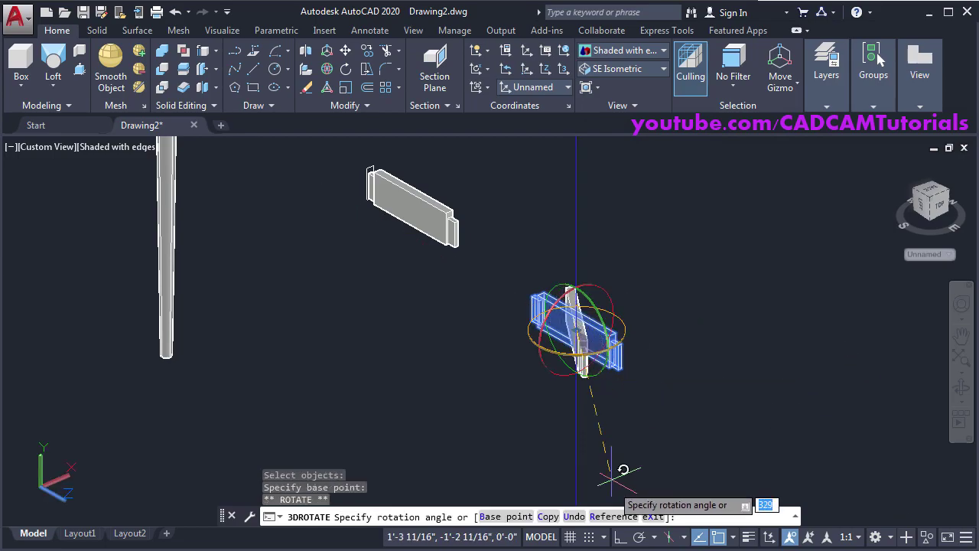
pyautogui.click(621, 539)
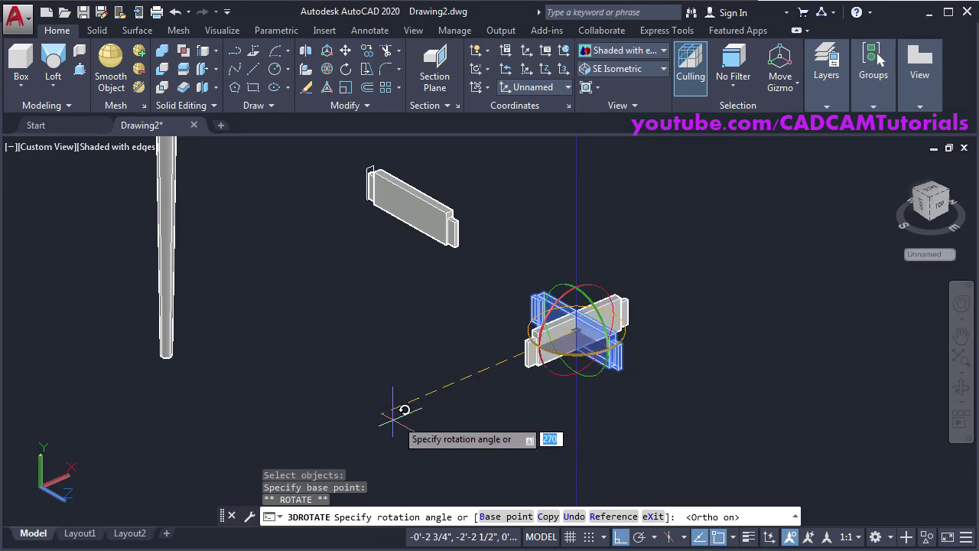
pyautogui.click(471, 399)
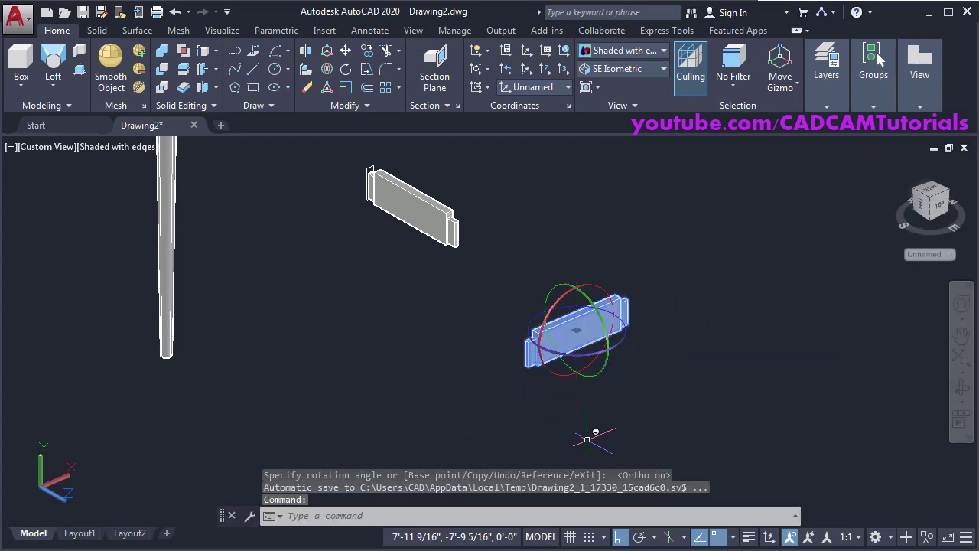
pyautogui.press('Escape')
pyautogui.press('Escape')
# Look up the long rail's length in the PDF drawing and copy the rotated rail's outer tenon edge 40-1/2" along its length toward the opposite end
pyautogui.hotkey('alt', 'Tab')
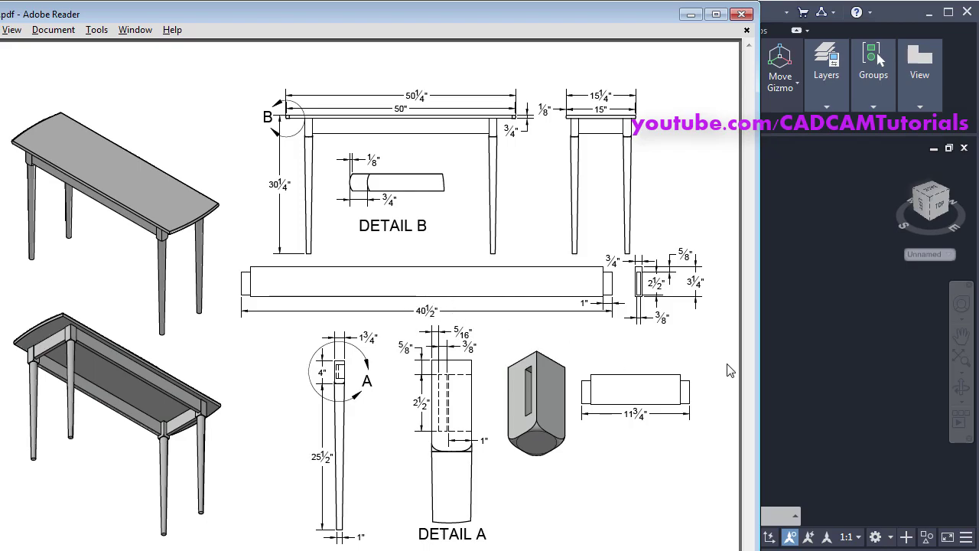
pyautogui.click(821, 359)
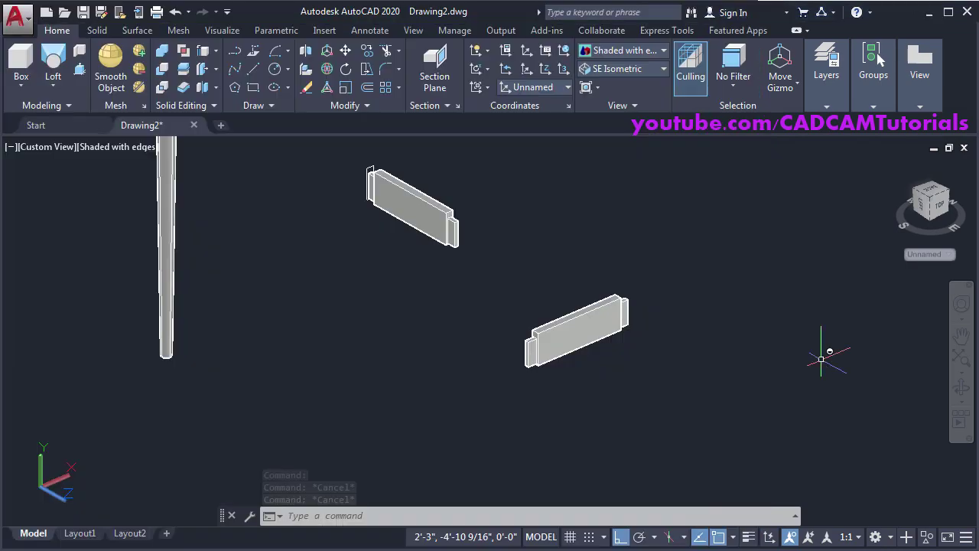
pyautogui.click(204, 52)
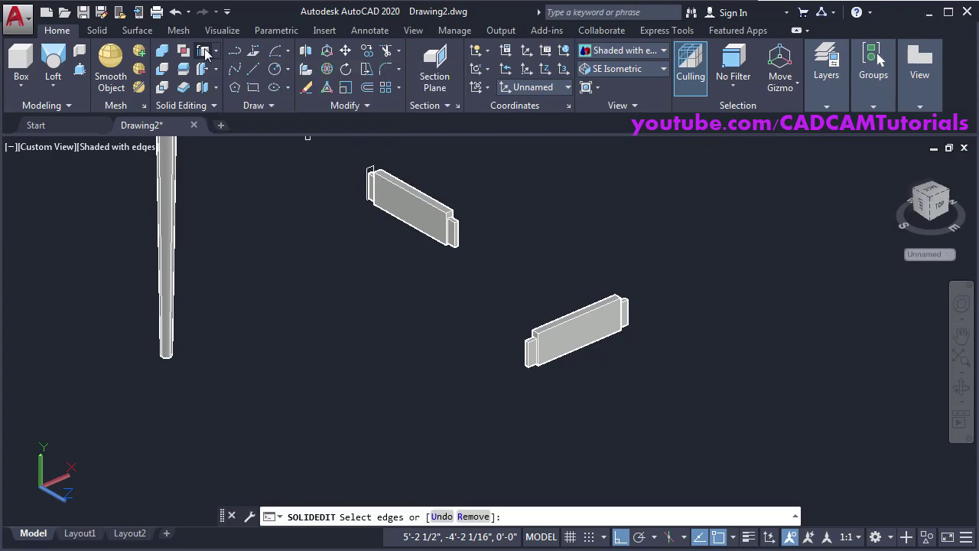
pyautogui.scroll(5, 659, 340)
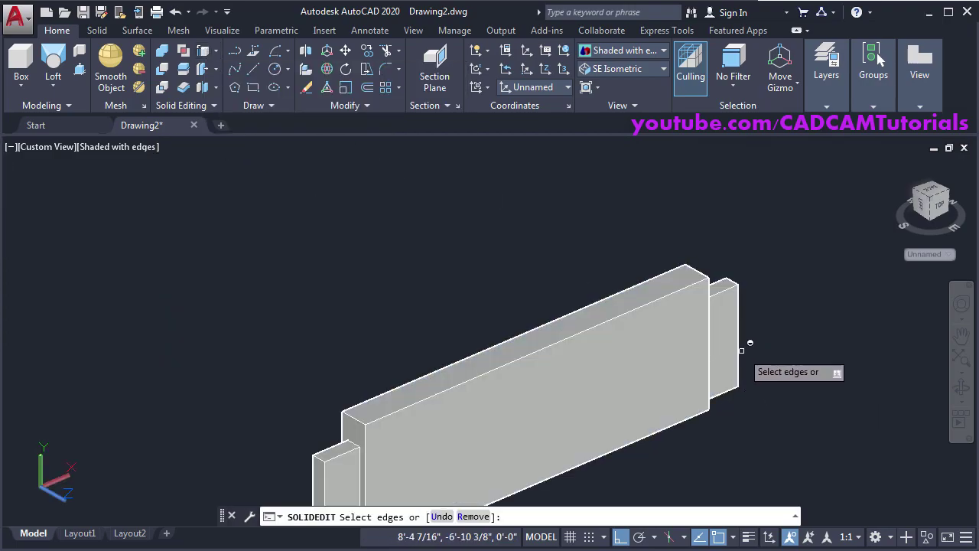
pyautogui.click(740, 348)
pyautogui.scroll(-5, 788, 298)
pyautogui.press('Return')
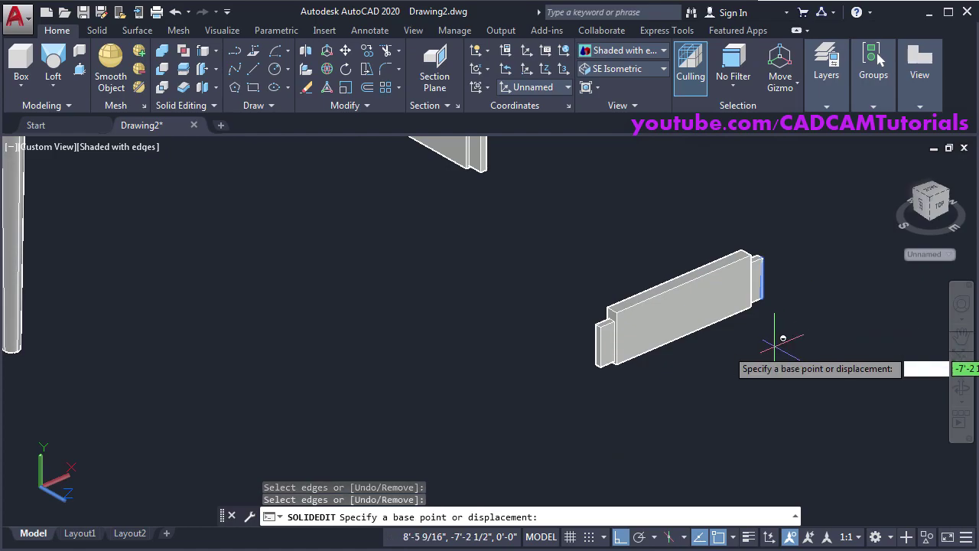
pyautogui.click(766, 346)
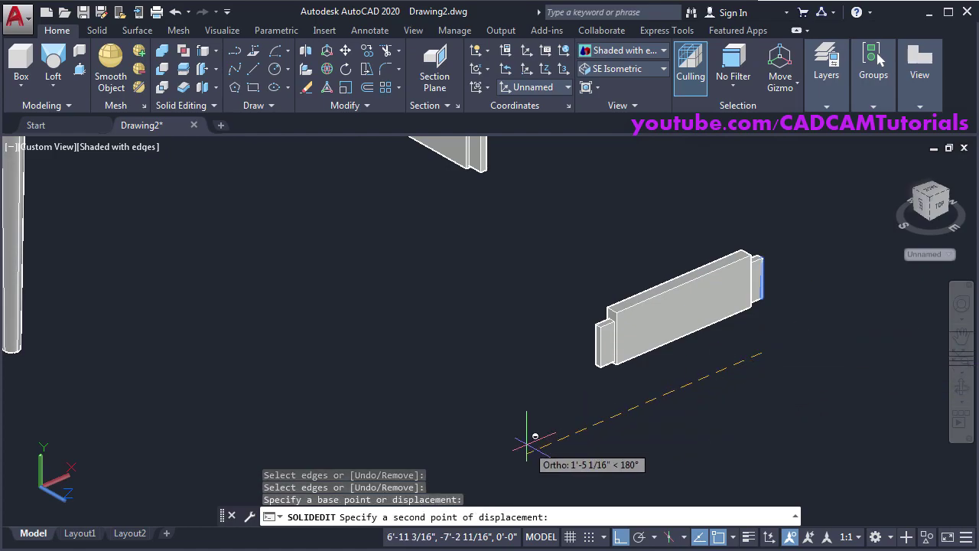
pyautogui.write('40-1/2')
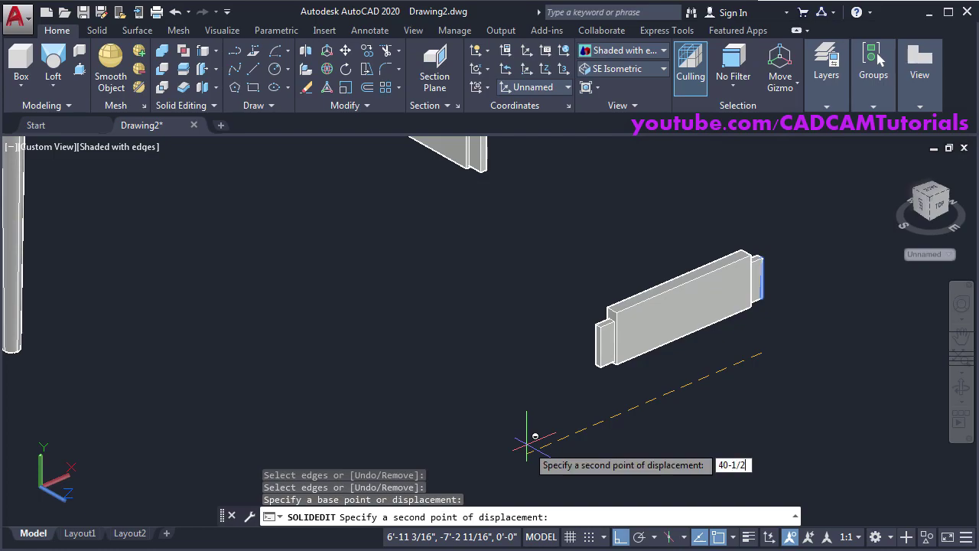
pyautogui.press('Return')
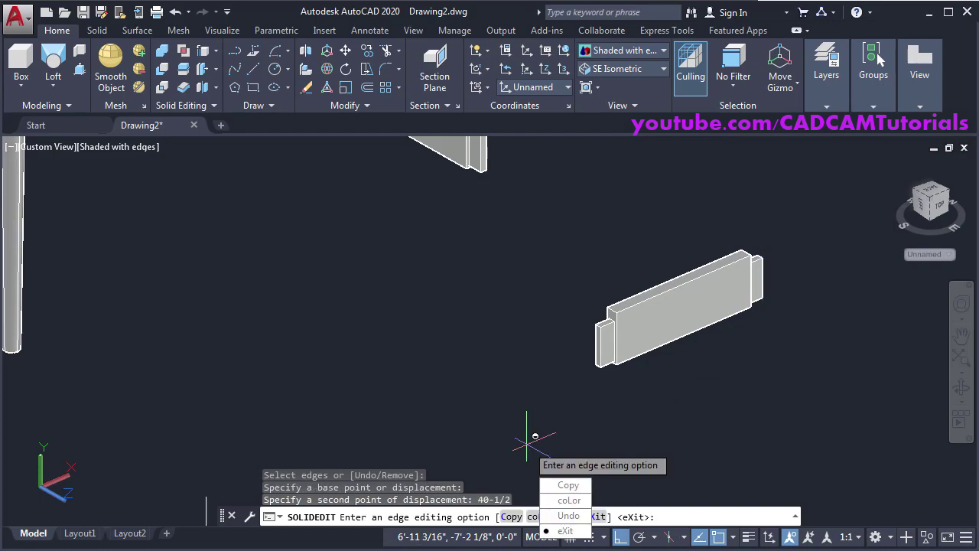
pyautogui.press('Return')
pyautogui.press('Return')
pyautogui.scroll(-3, 520, 333)
pyautogui.moveTo(490, 353); pyautogui.dragTo(459, 387, button='middle')
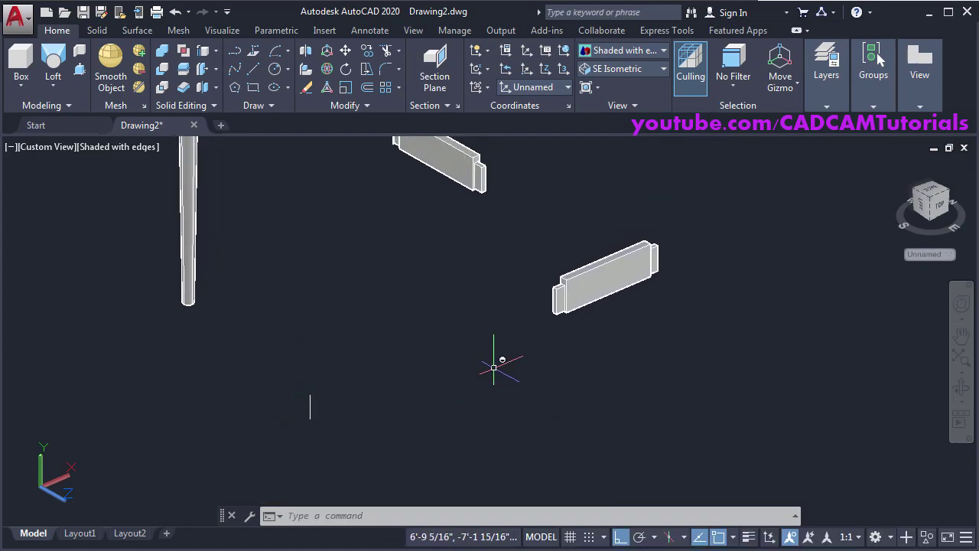
# Move the shoulder and tenon end faces of the rotated rail from the tenon's top corner to the top endpoint of the copied edge
pyautogui.scroll(2, 574, 279)
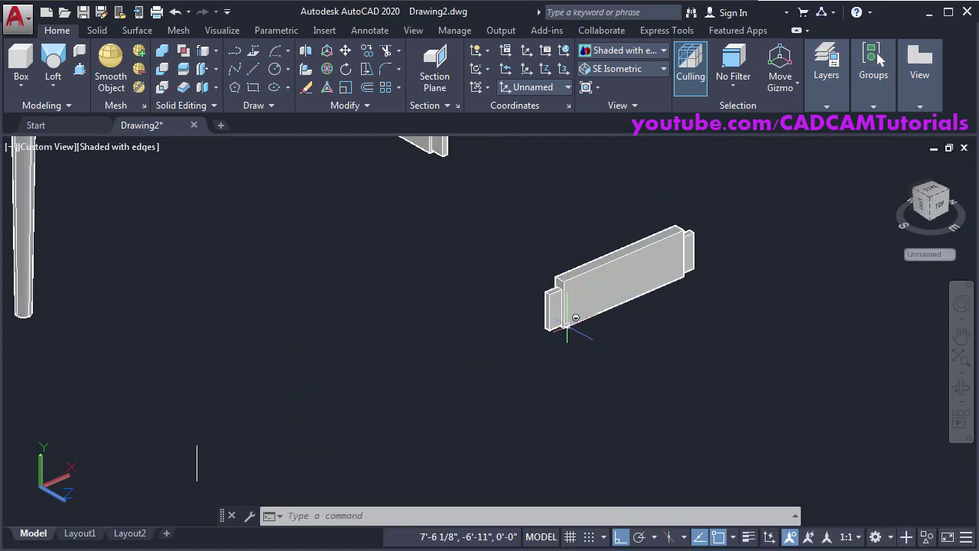
pyautogui.click(216, 69)
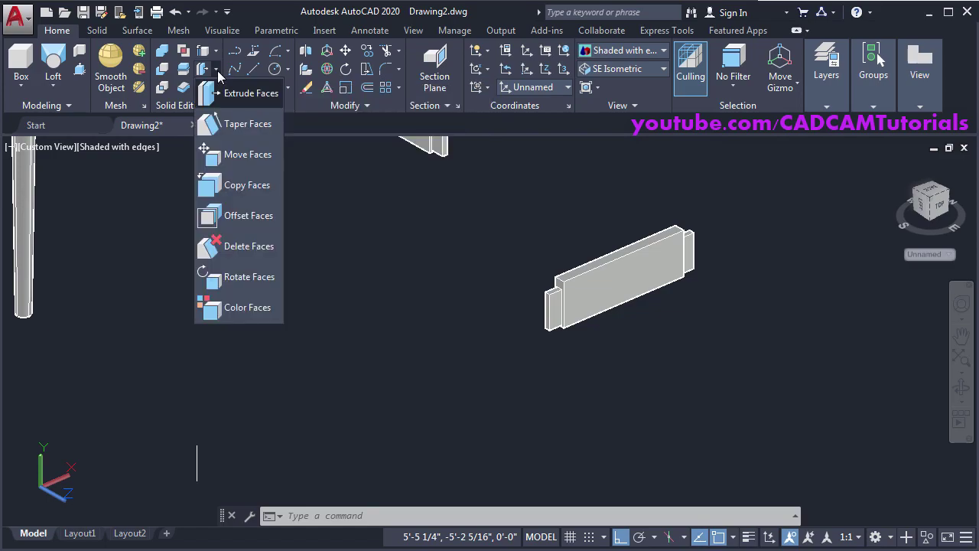
pyautogui.click(244, 155)
pyautogui.scroll(3, 551, 258)
pyautogui.scroll(1, 413, 271)
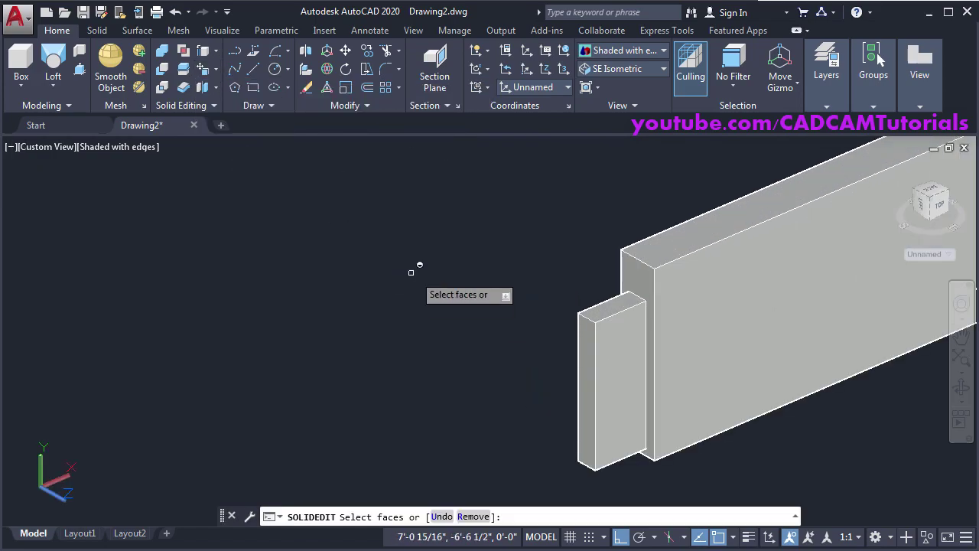
pyautogui.click(639, 280)
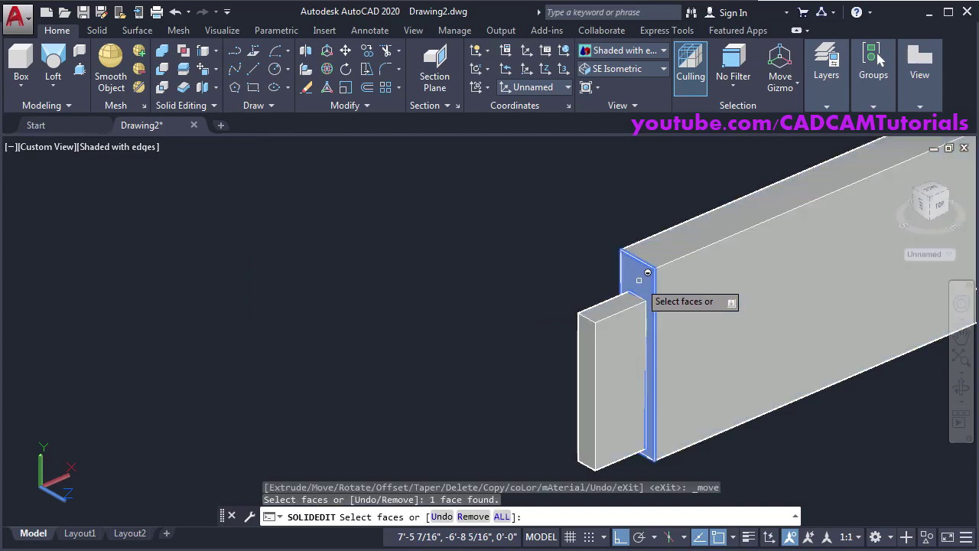
pyautogui.click(586, 362)
pyautogui.press('Return')
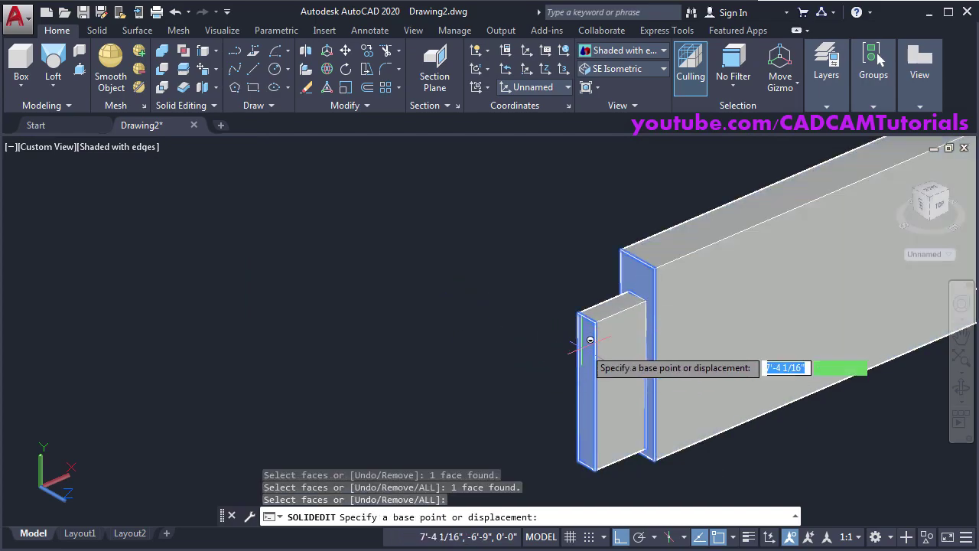
pyautogui.click(594, 324)
pyautogui.scroll(-5, 589, 291)
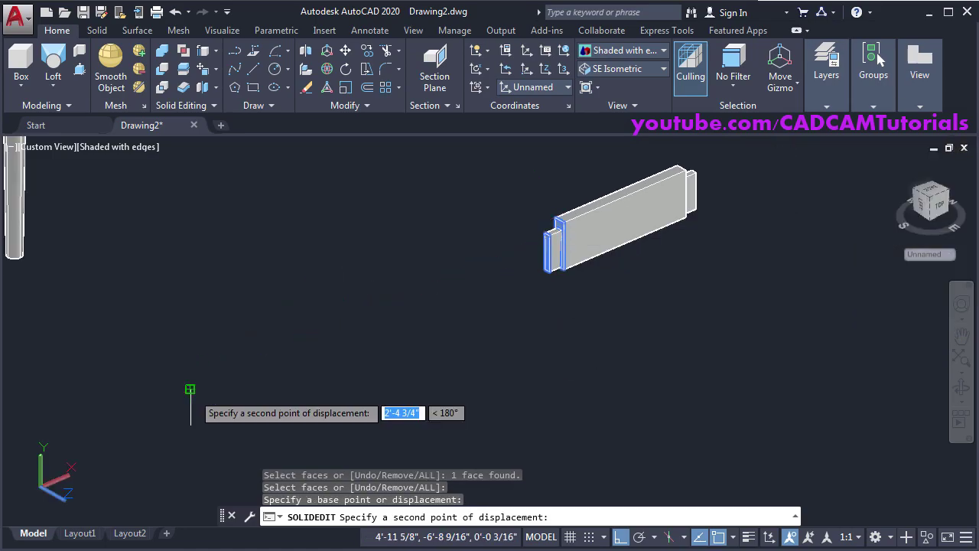
pyautogui.click(190, 389)
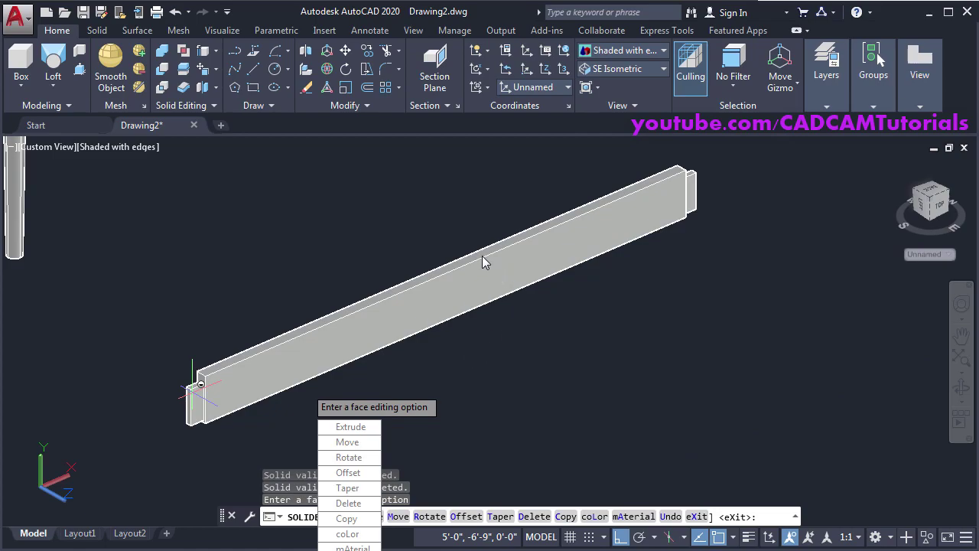
pyautogui.press('Escape')
# Erase the leftover rectangle at the short rail's tenon end and the two leftover construction lines on the leg's square head
pyautogui.scroll(-5, 451, 207)
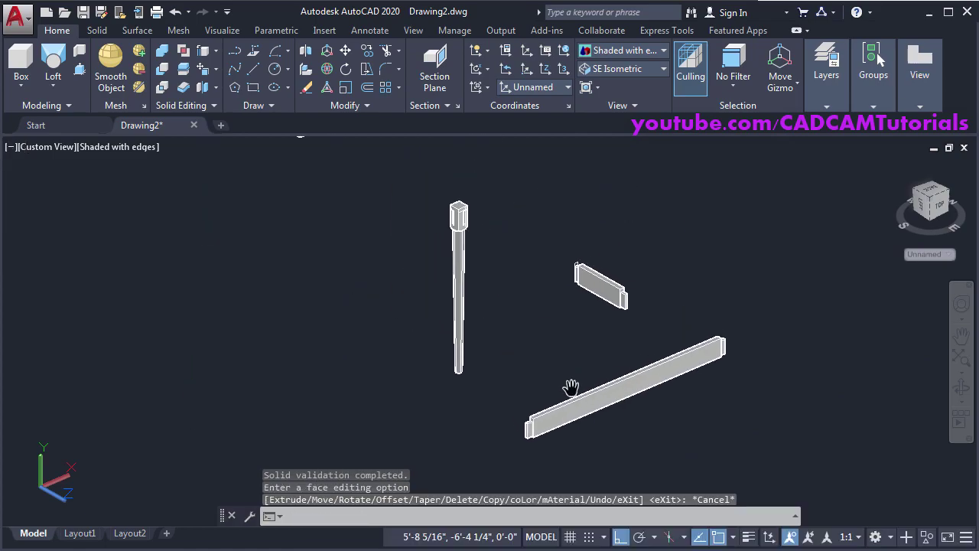
pyautogui.scroll(3, 620, 295)
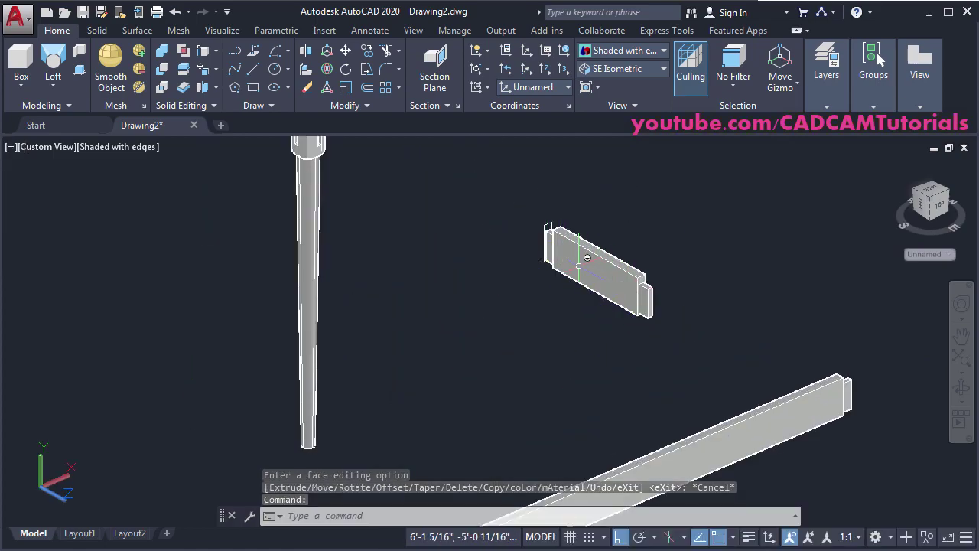
pyautogui.scroll(6, 579, 309)
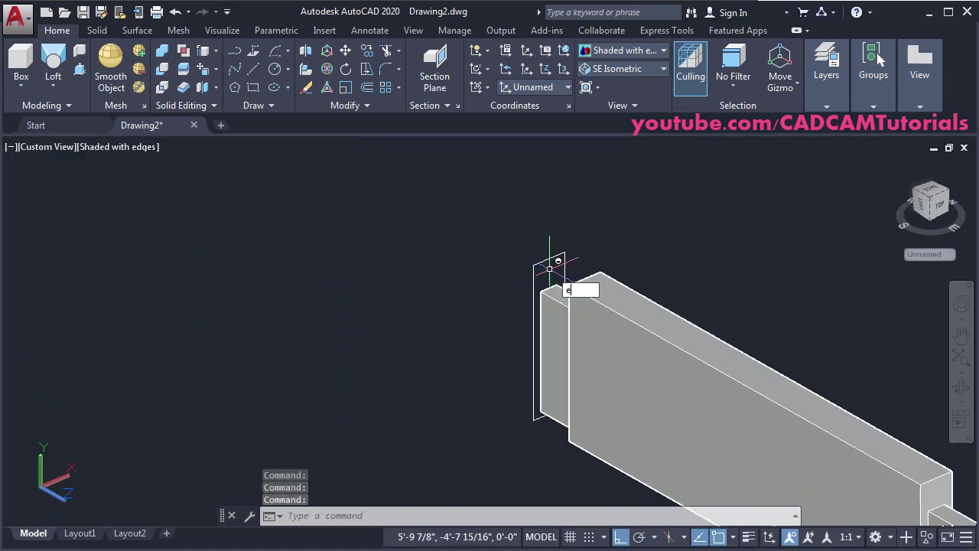
pyautogui.press('Return')
pyautogui.click(558, 257)
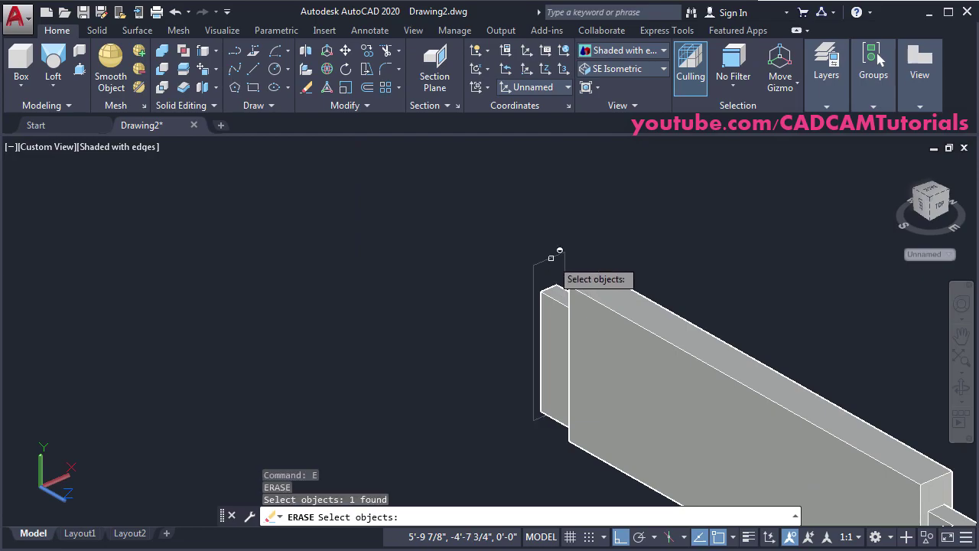
pyautogui.scroll(-4, 555, 275)
pyautogui.moveTo(555, 299); pyautogui.dragTo(427, 380, button='middle')
pyautogui.scroll(6, 337, 329)
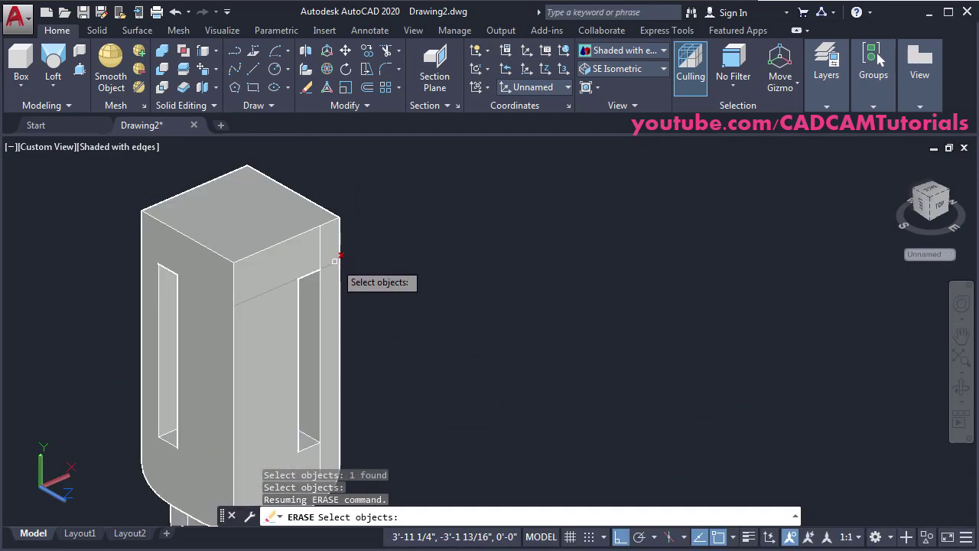
pyautogui.click(320, 253)
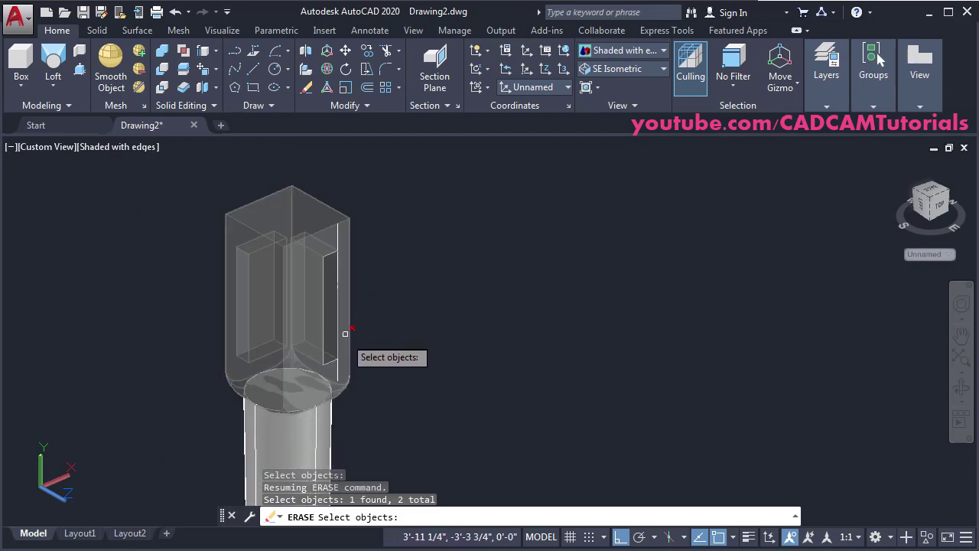
pyautogui.click(343, 334)
pyautogui.press('Return')
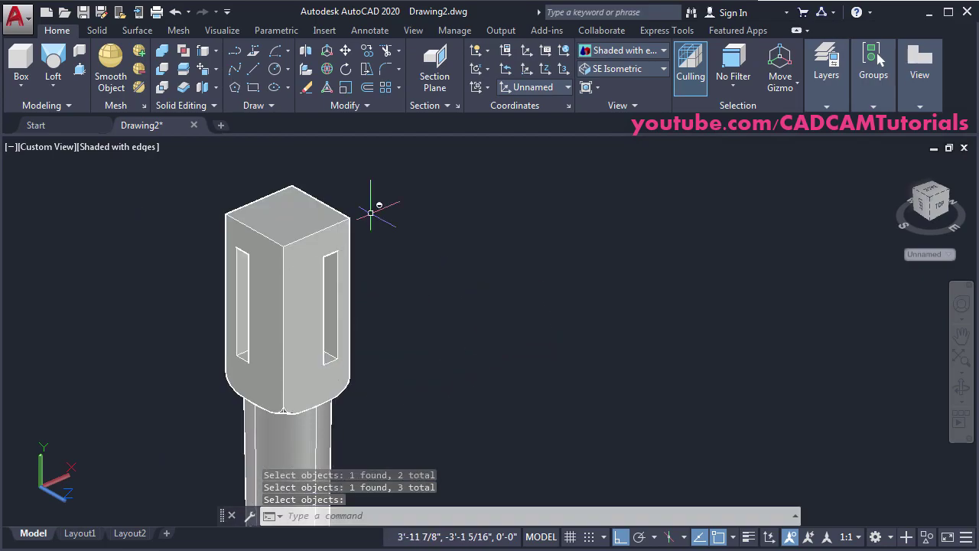
# Change the visual style to 2D Wireframe with the leg and short rail in view
pyautogui.scroll(-5, 382, 208)
pyautogui.moveTo(319, 269); pyautogui.dragTo(396, 364, button='middle')
pyautogui.press('Escape')
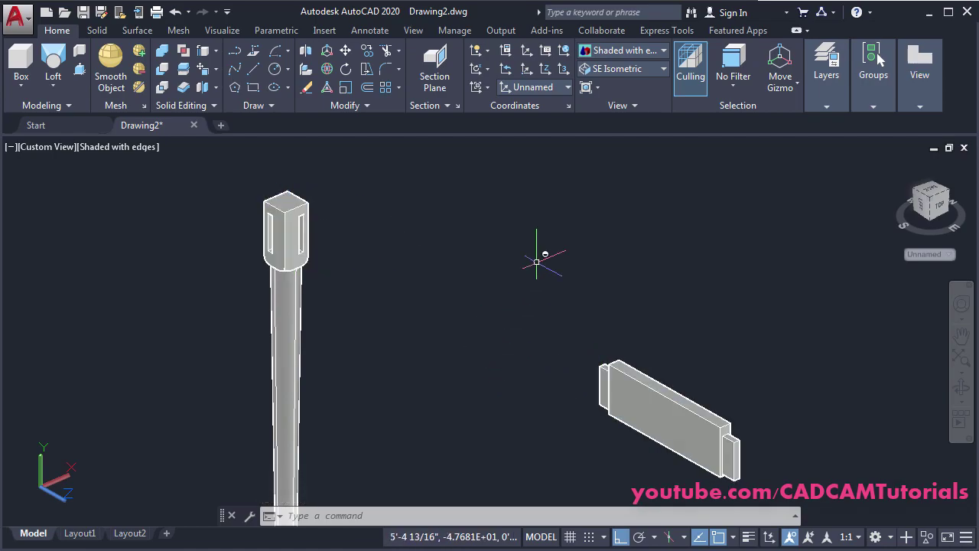
pyautogui.click(629, 51)
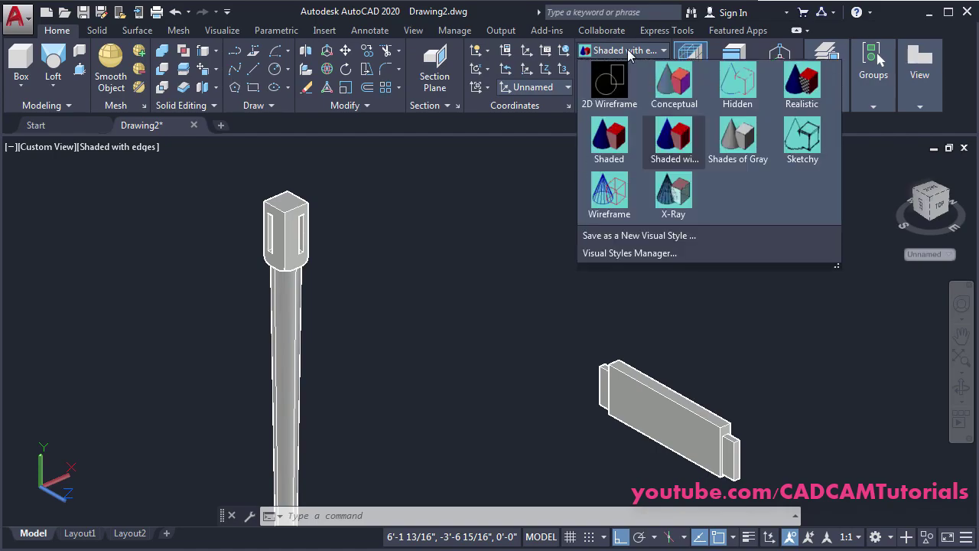
pyautogui.click(610, 84)
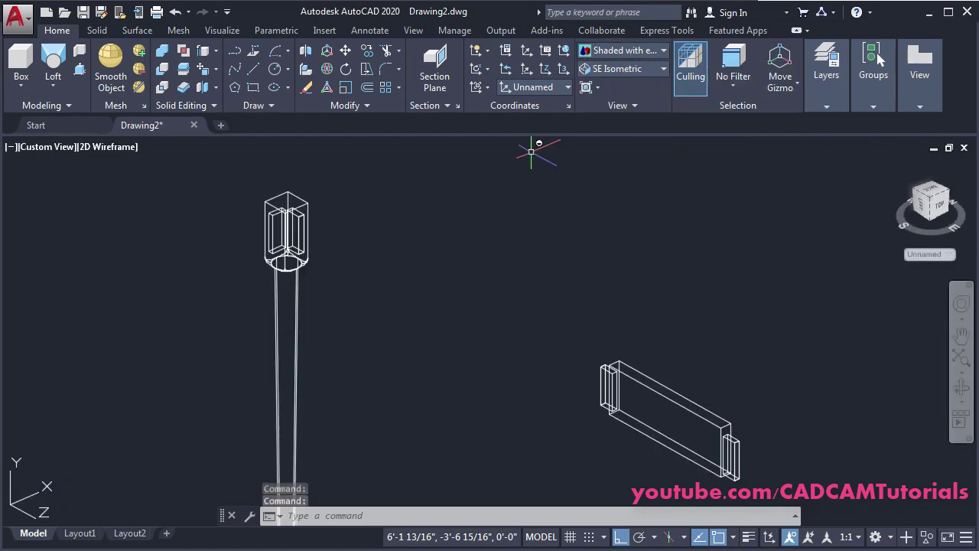
pyautogui.scroll(2, 710, 451)
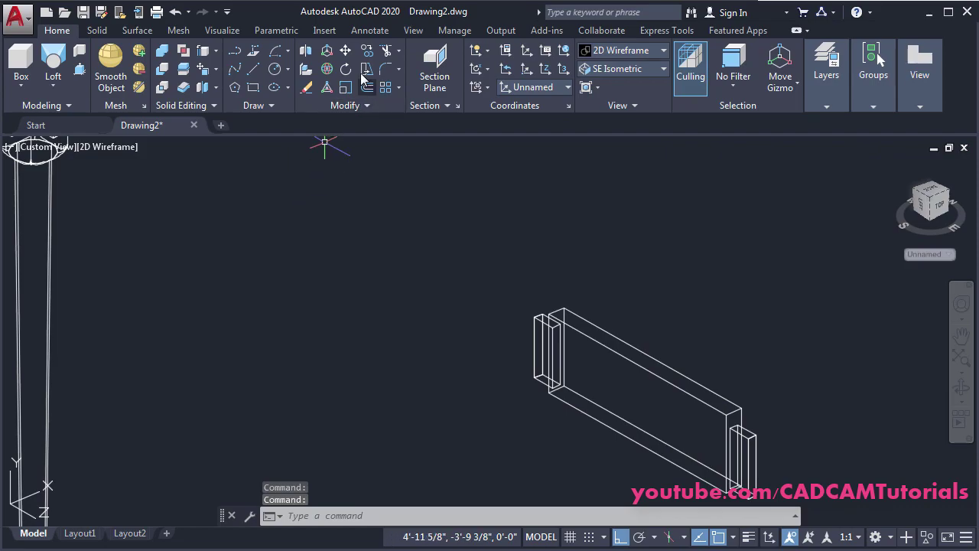
# Move the short rail from its tenon's top inner-end corner to the matching top corner of the leg's mortise
pyautogui.click(345, 50)
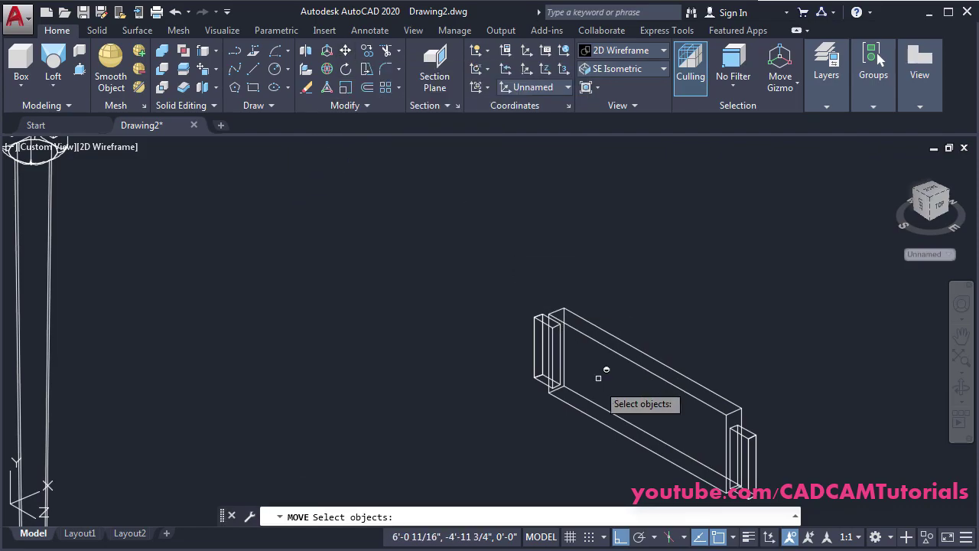
pyautogui.click(579, 413)
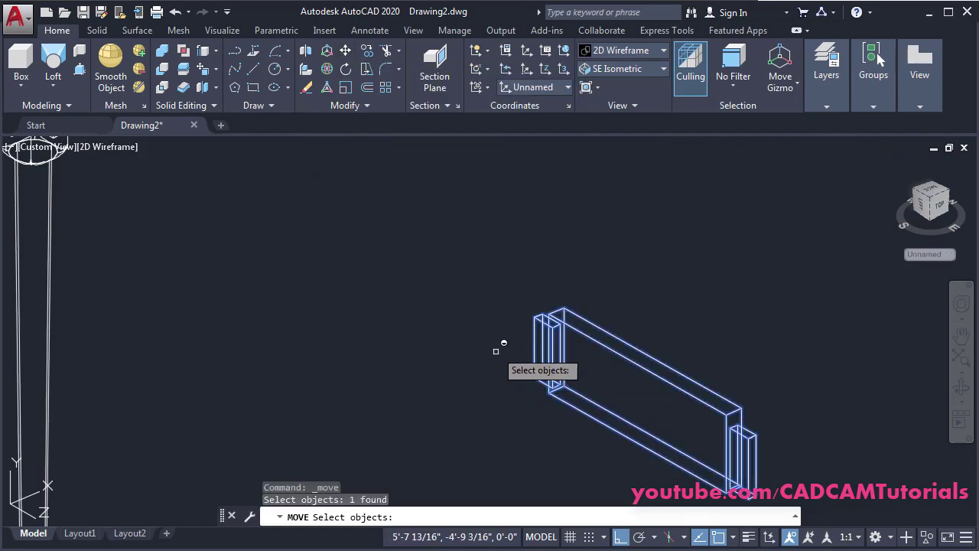
pyautogui.press('Return')
pyautogui.scroll(2, 515, 291)
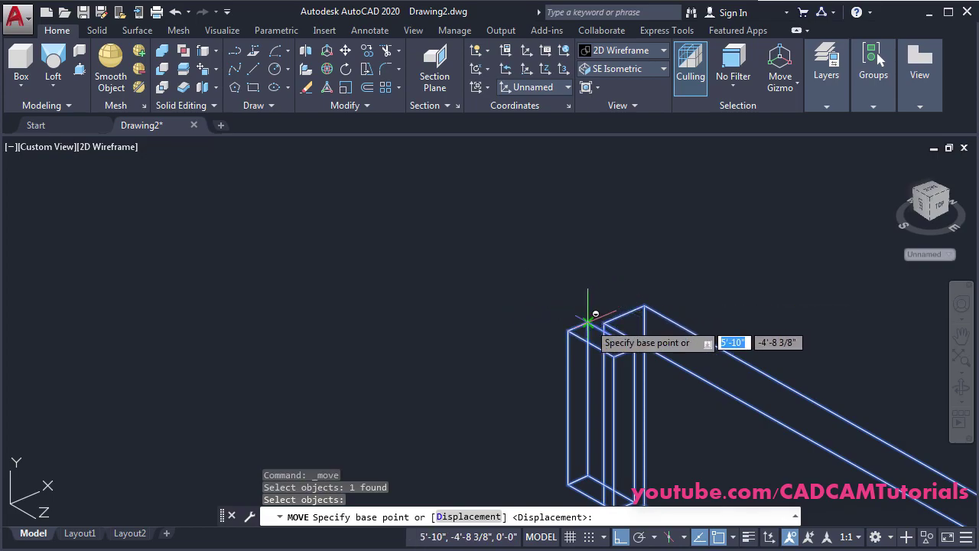
pyautogui.click(587, 324)
pyautogui.scroll(-4, 590, 317)
pyautogui.scroll(4, 473, 299)
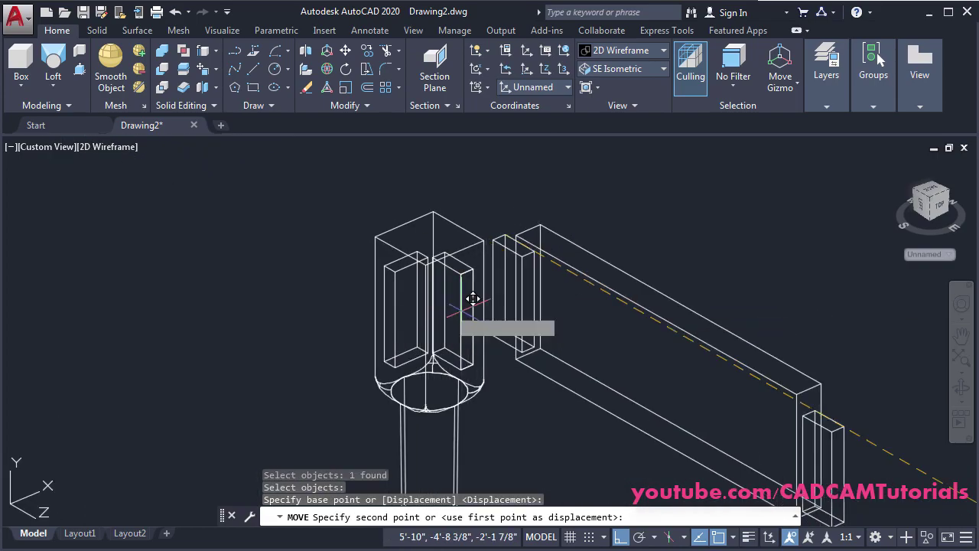
pyautogui.scroll(4, 474, 298)
pyautogui.scroll(-2, 584, 376)
pyautogui.scroll(2, 479, 236)
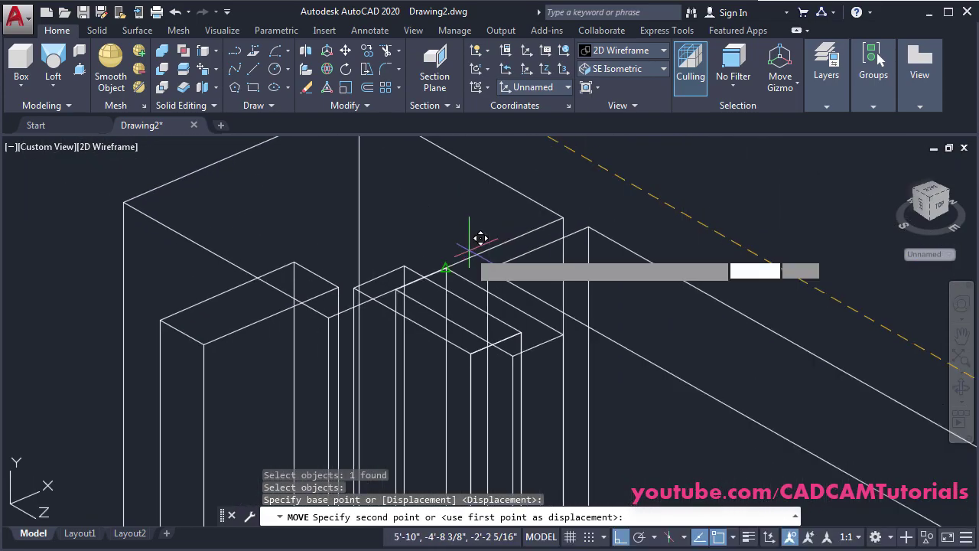
pyautogui.click(405, 265)
pyautogui.scroll(-5, 594, 211)
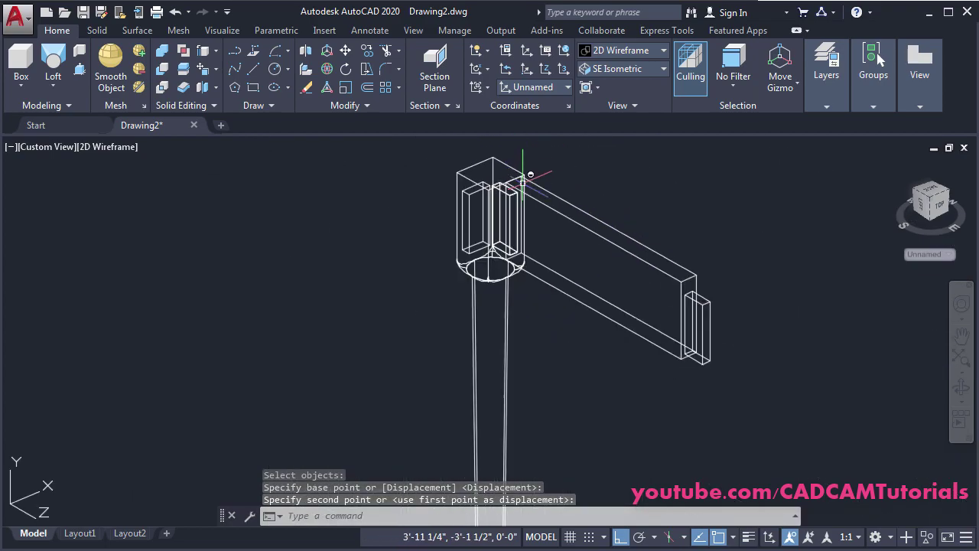
# Move the long rail from its tenon's outer top corner to the matching top corner of the leg's other mortise
pyautogui.scroll(-2, 612, 325)
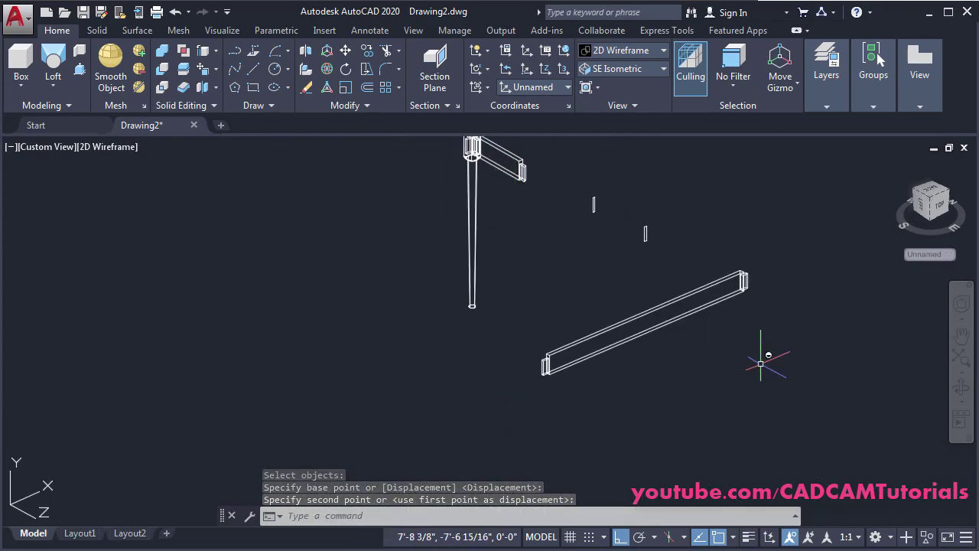
pyautogui.scroll(3, 765, 279)
pyautogui.press('Return')
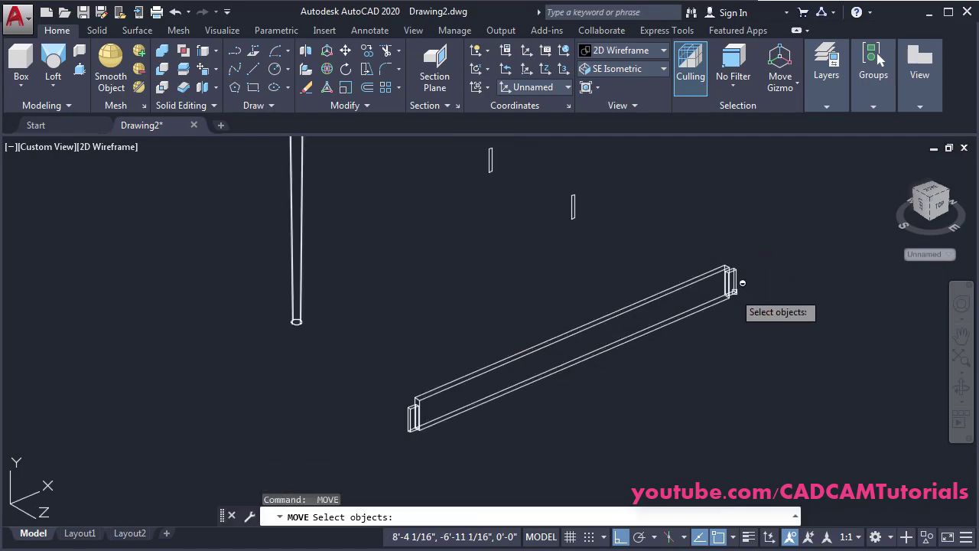
pyautogui.click(708, 273)
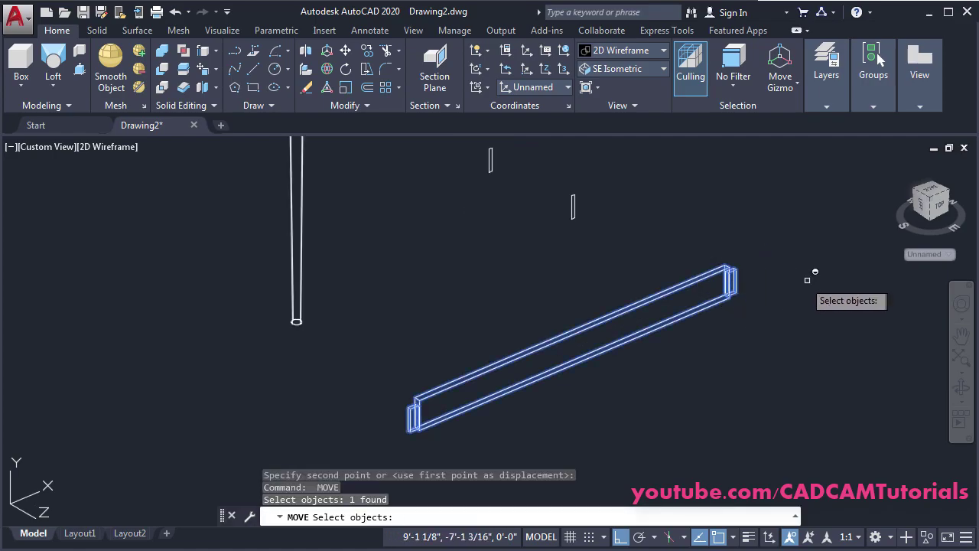
pyautogui.press('Return')
pyautogui.scroll(5, 776, 269)
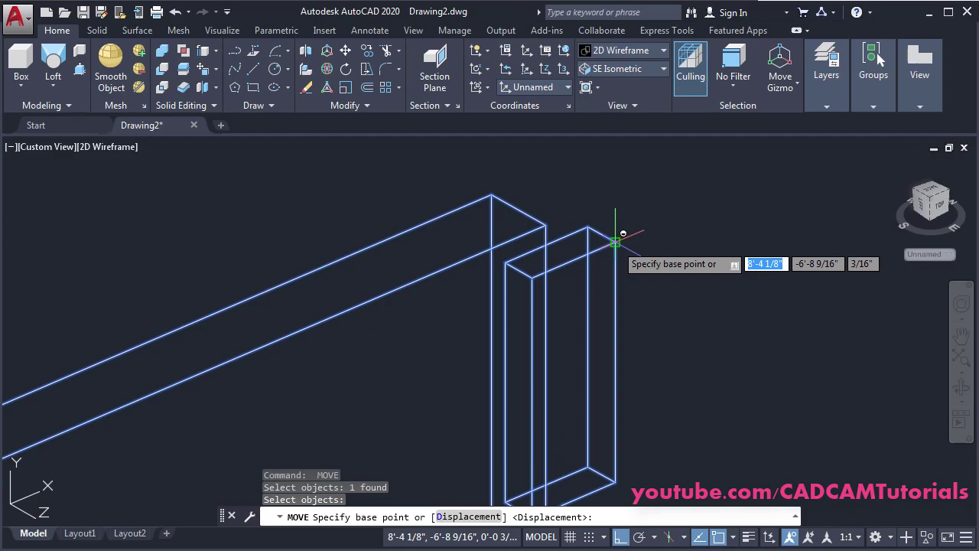
pyautogui.click(616, 242)
pyautogui.scroll(-5, 684, 236)
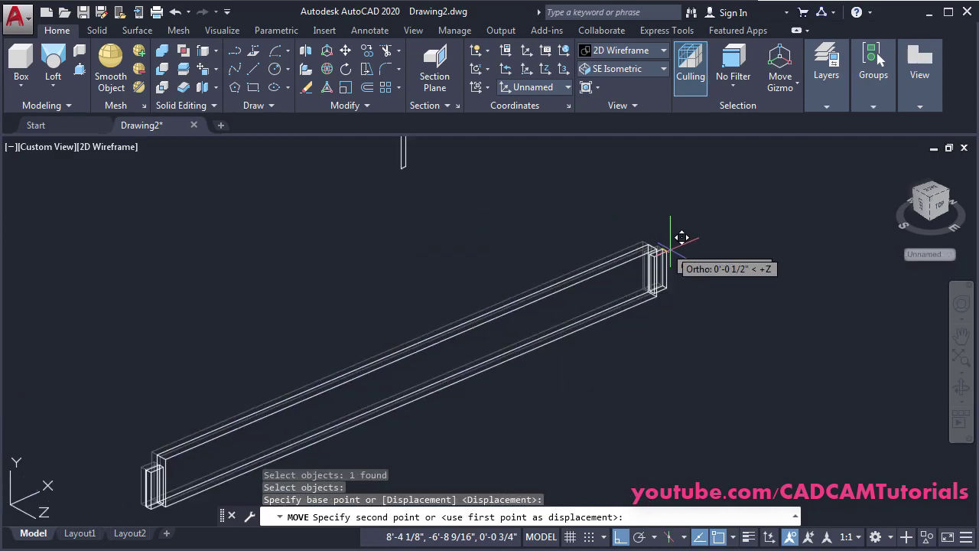
pyautogui.scroll(10, 581, 336)
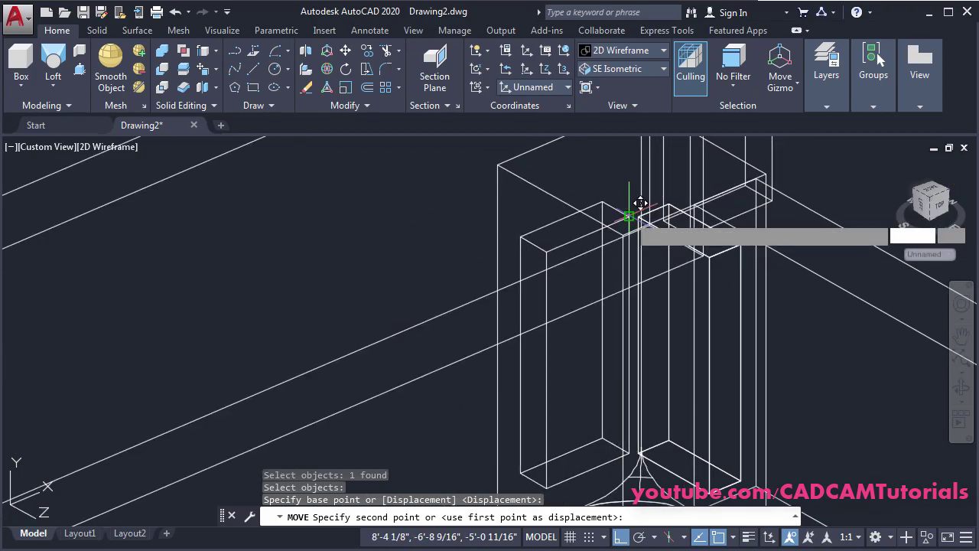
pyautogui.click(644, 230)
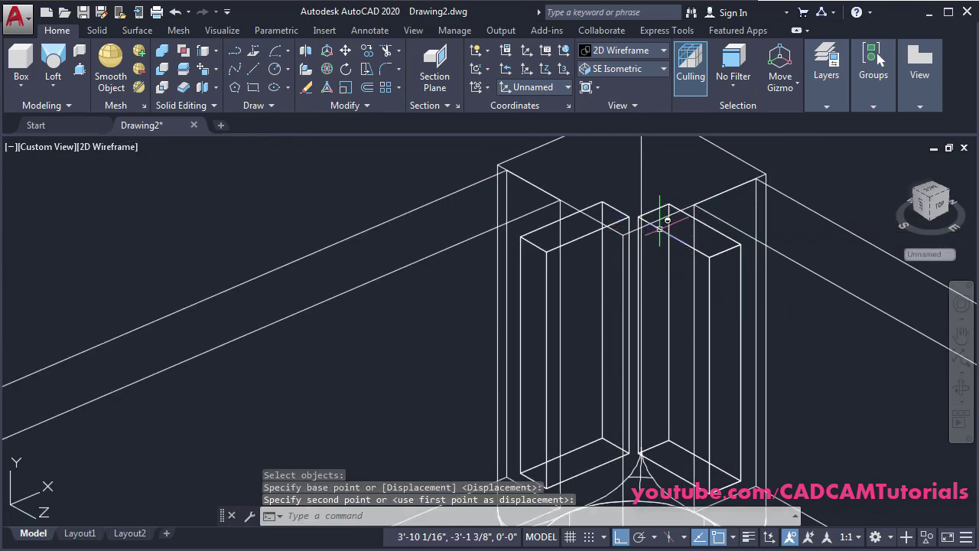
pyautogui.scroll(-5, 660, 228)
# Change the visual style to Shaded with edges and bring the joined leg and rails into view
pyautogui.click(624, 50)
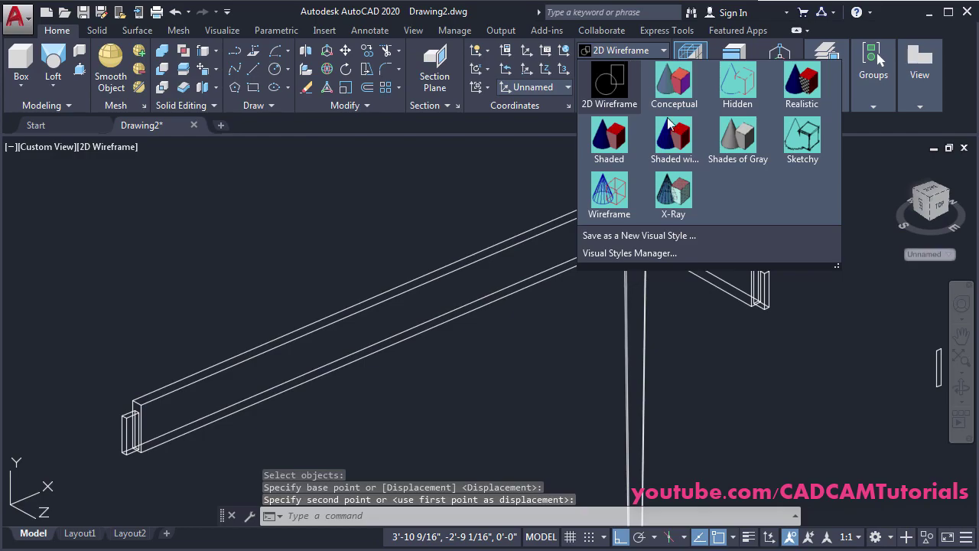
pyautogui.click(674, 136)
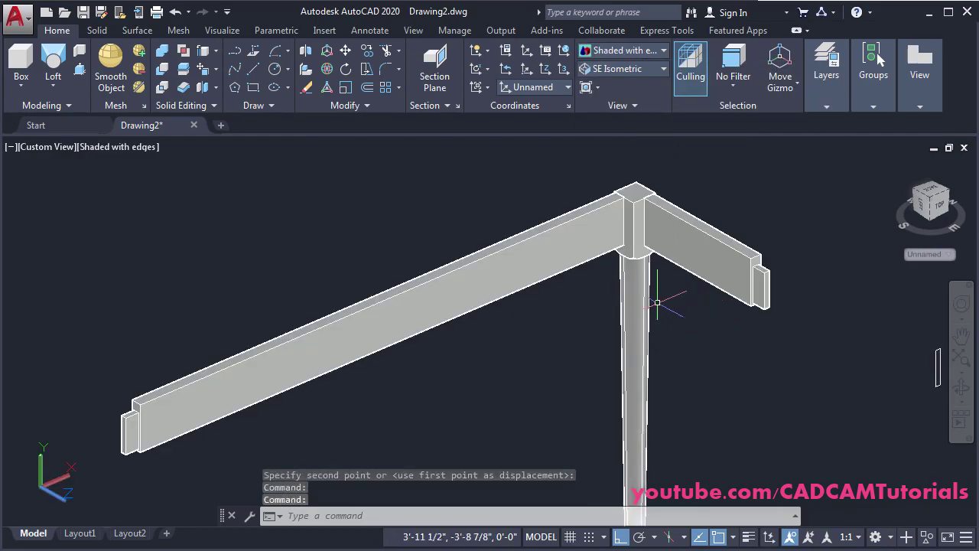
pyautogui.scroll(-2, 455, 258)
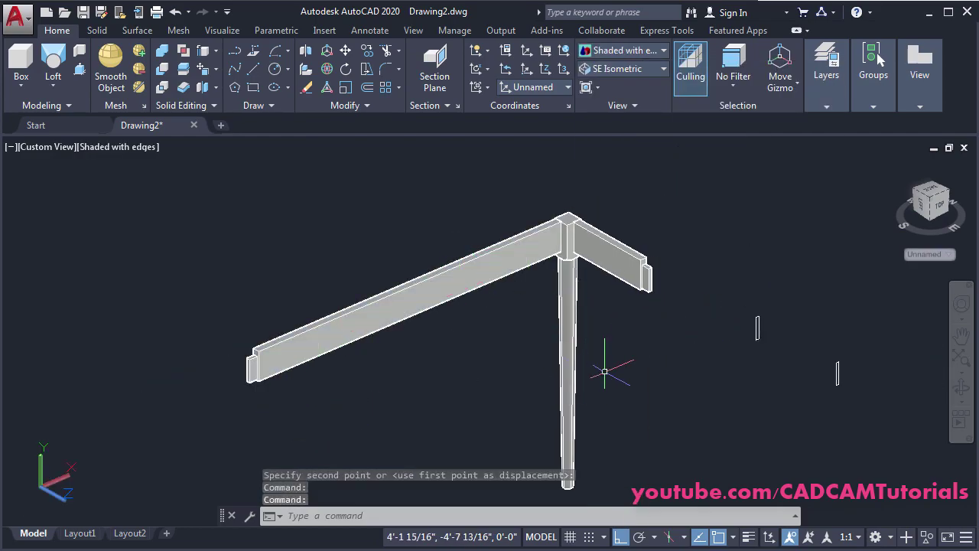
pyautogui.moveTo(610, 329); pyautogui.dragTo(561, 323, button='middle')
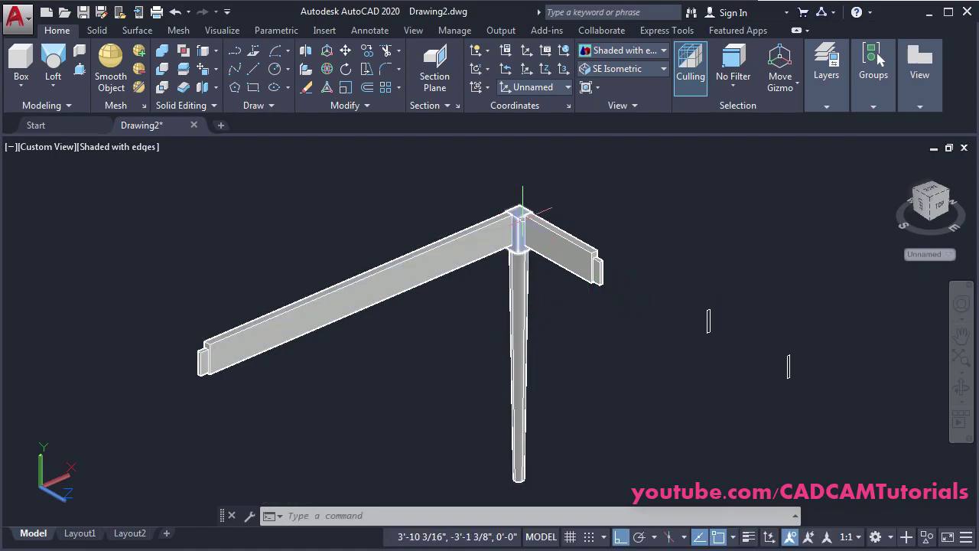
pyautogui.scroll(2, 520, 263)
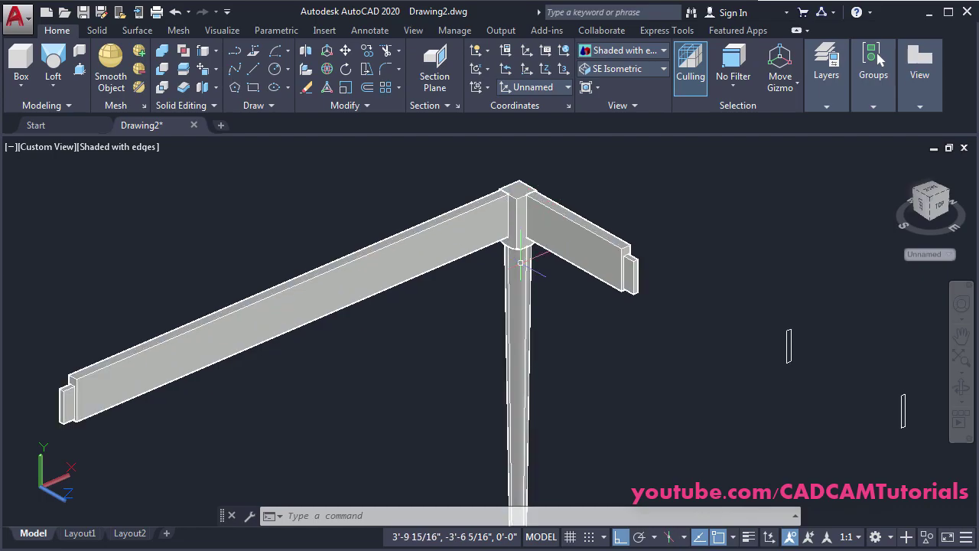
# Mirror both leg parts with 3D Mirror across the XY plane through the midpoint of the short rail's top edge, keeping the originals
pyautogui.click(306, 52)
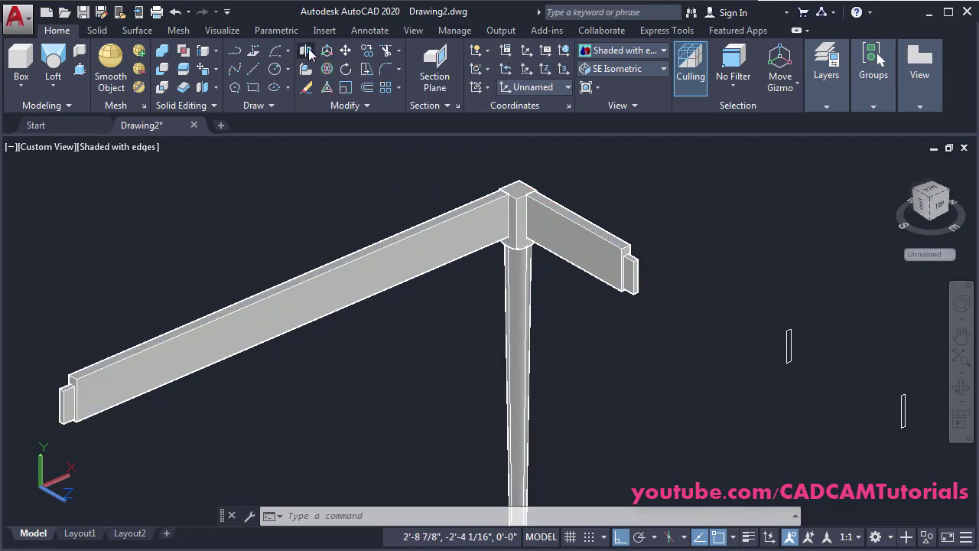
pyautogui.click(517, 298)
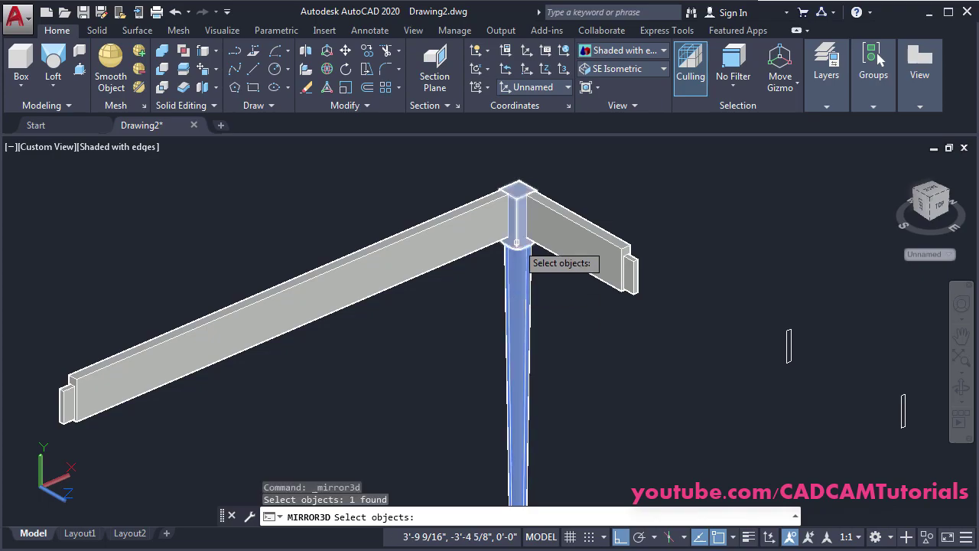
pyautogui.click(517, 241)
pyautogui.press('Return')
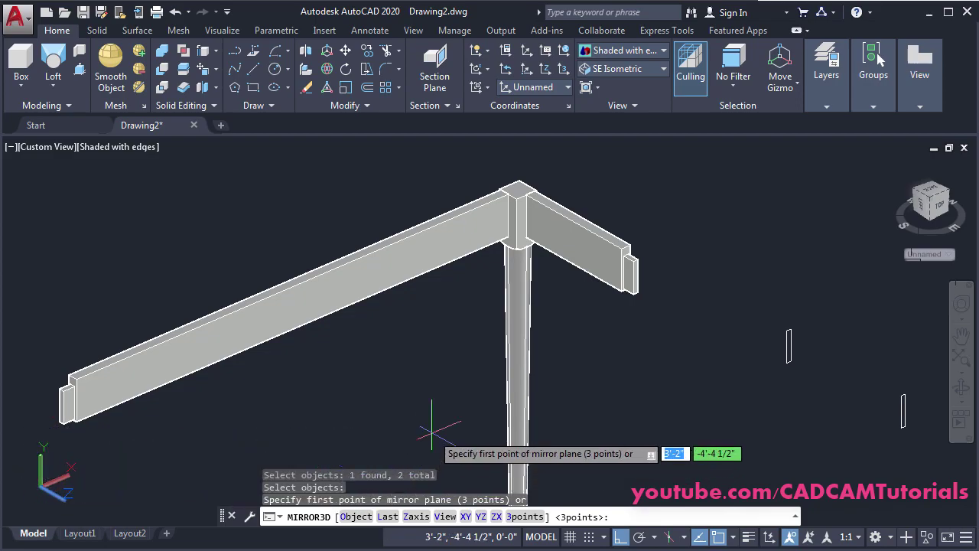
pyautogui.click(465, 517)
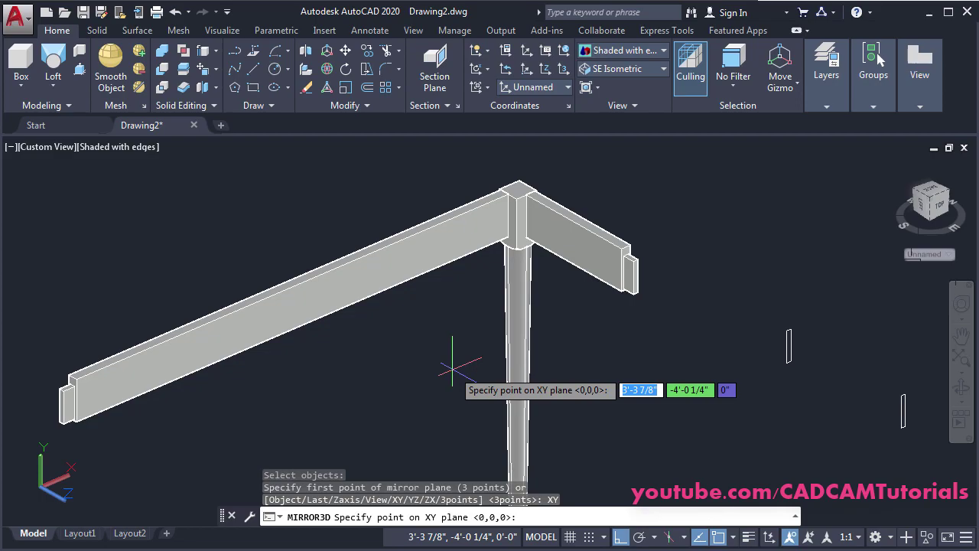
pyautogui.click(574, 221)
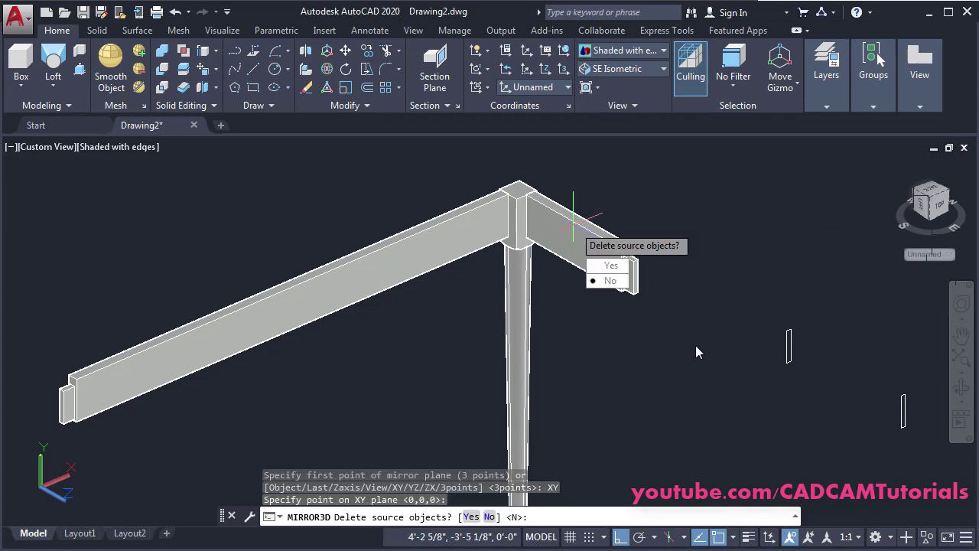
pyautogui.press('Return')
pyautogui.scroll(-2, 758, 229)
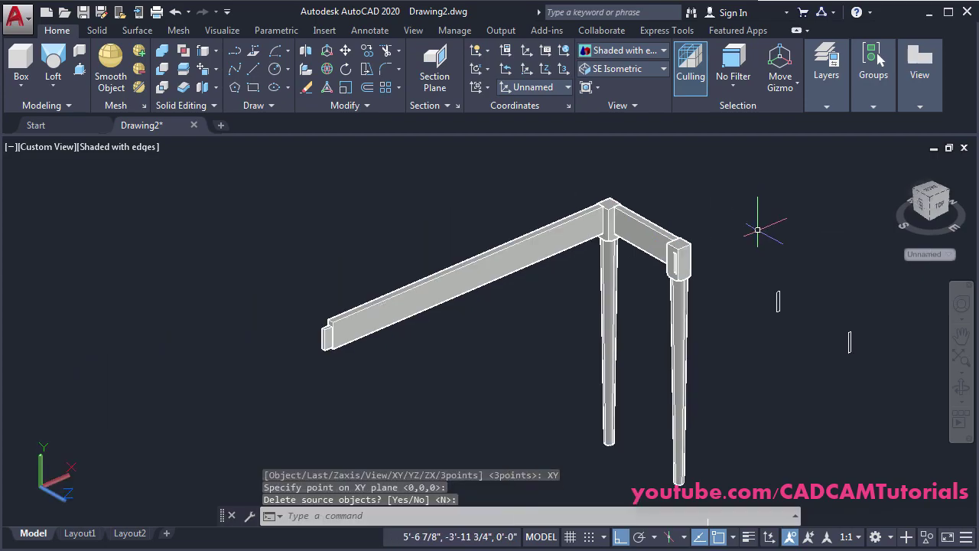
# Union the mirrored leg's tapered shaft with its mortised top block
pyautogui.scroll(2, 748, 333)
pyautogui.moveTo(770, 280); pyautogui.dragTo(610, 300, button='middle')
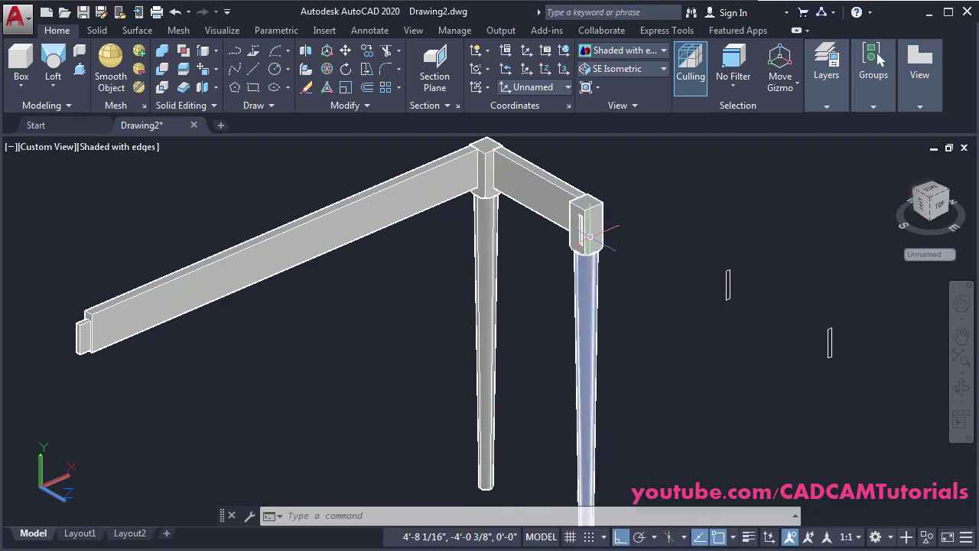
pyautogui.click(166, 57)
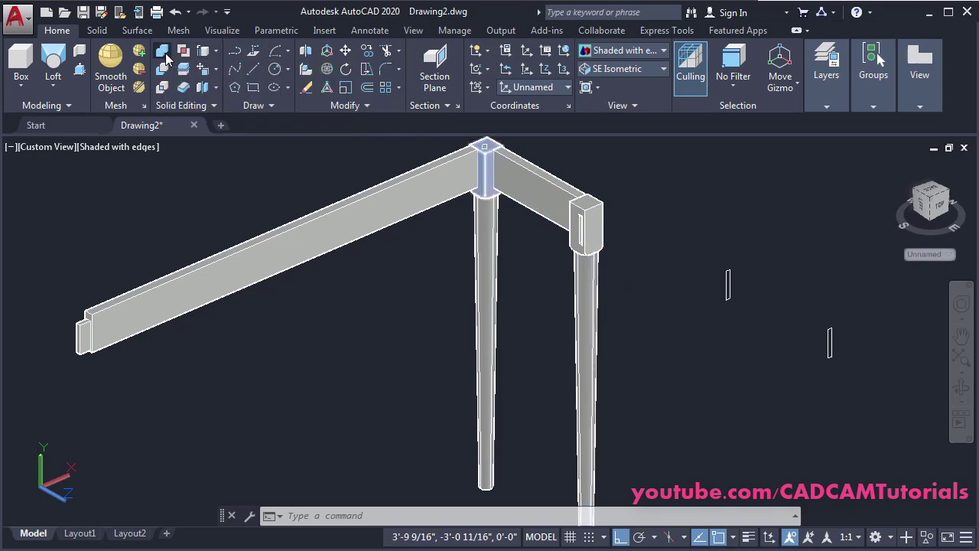
pyautogui.click(586, 312)
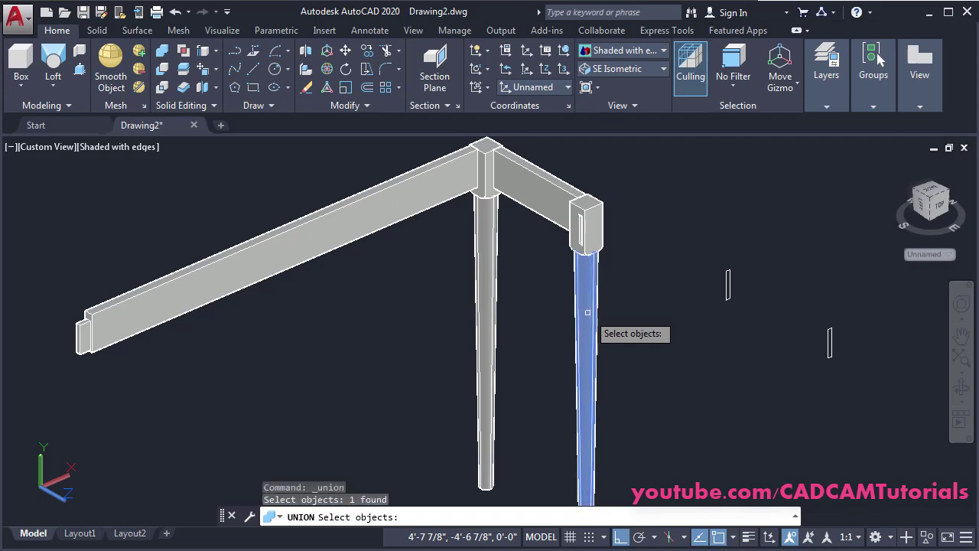
pyautogui.click(598, 241)
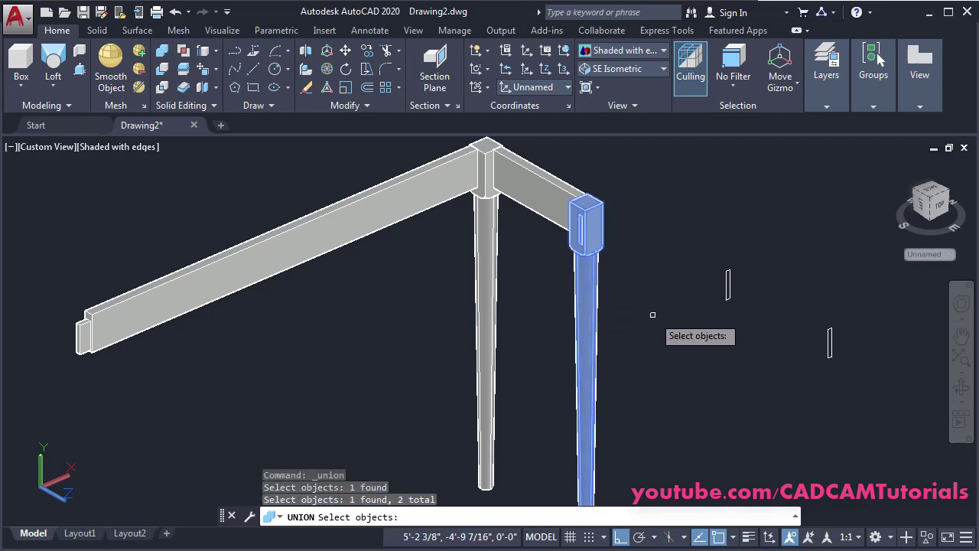
pyautogui.press('Return')
# Union the original leg's tapered shaft with its top block at the corner where both rails meet
pyautogui.press('Return')
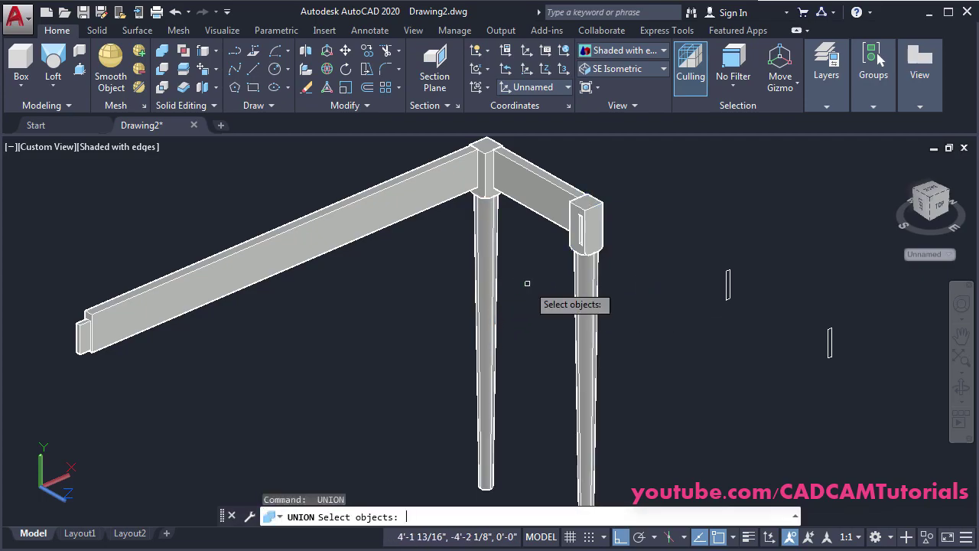
pyautogui.click(487, 257)
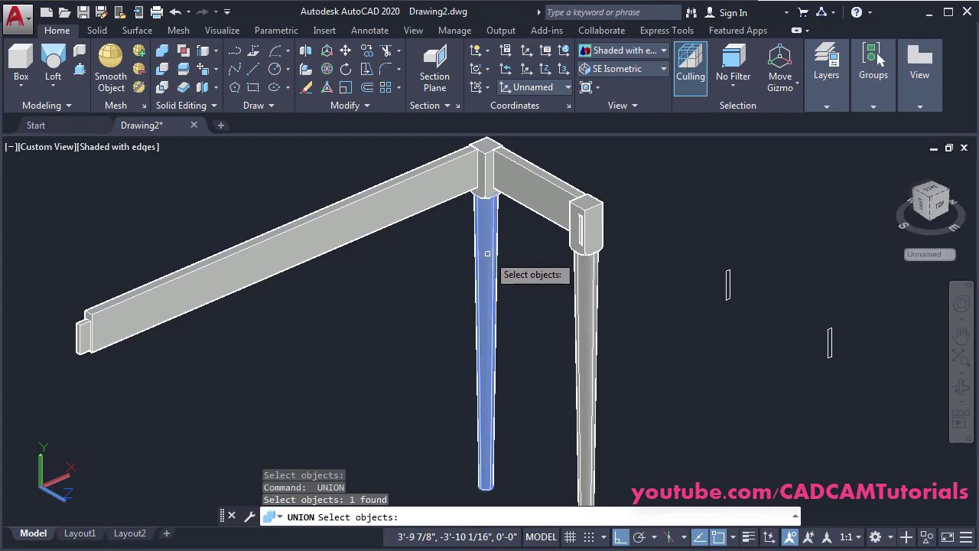
pyautogui.click(486, 188)
pyautogui.press('Return')
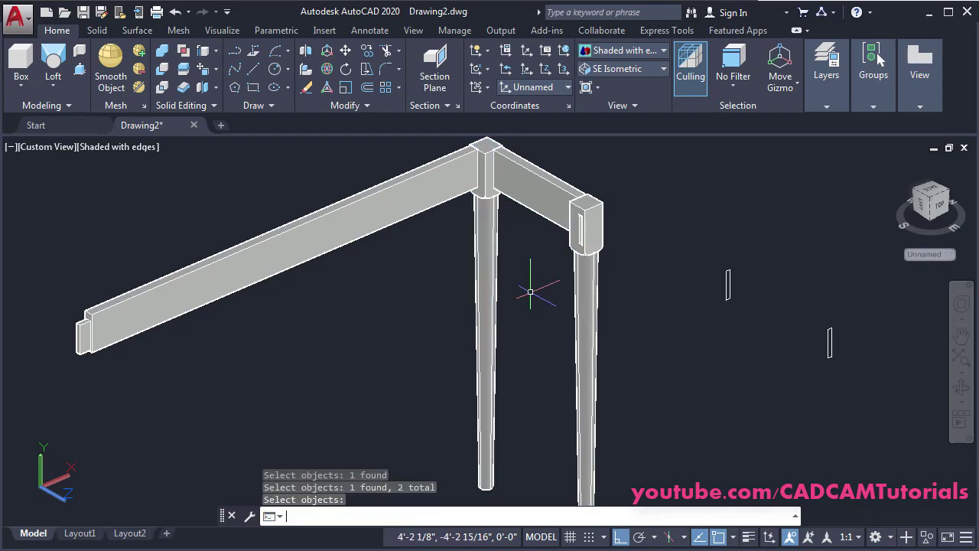
# Mirror both legs and the short rail with 3D Mirror across the YZ plane through the long rail's midpoint, keeping the originals
pyautogui.scroll(-2, 586, 349)
pyautogui.moveTo(586, 350); pyautogui.dragTo(602, 277, button='middle')
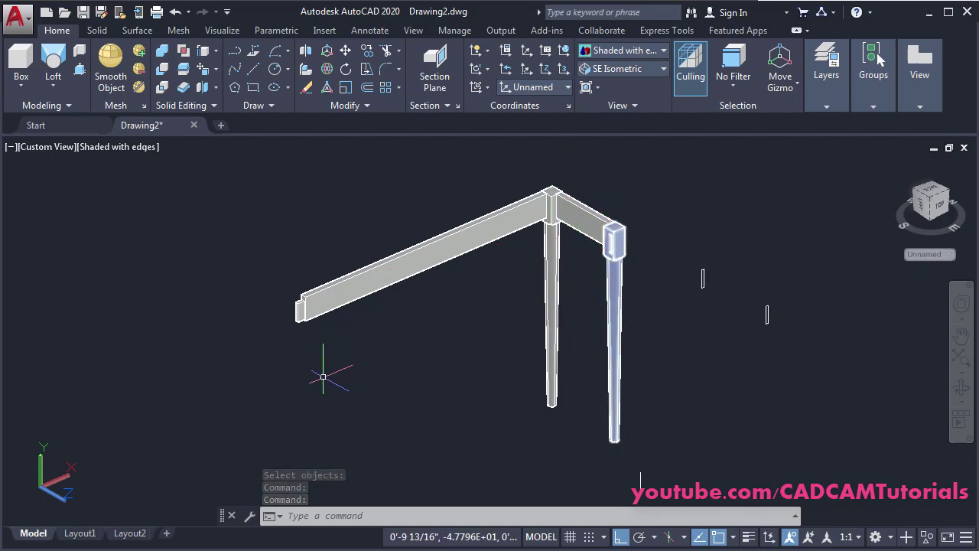
pyautogui.click(305, 52)
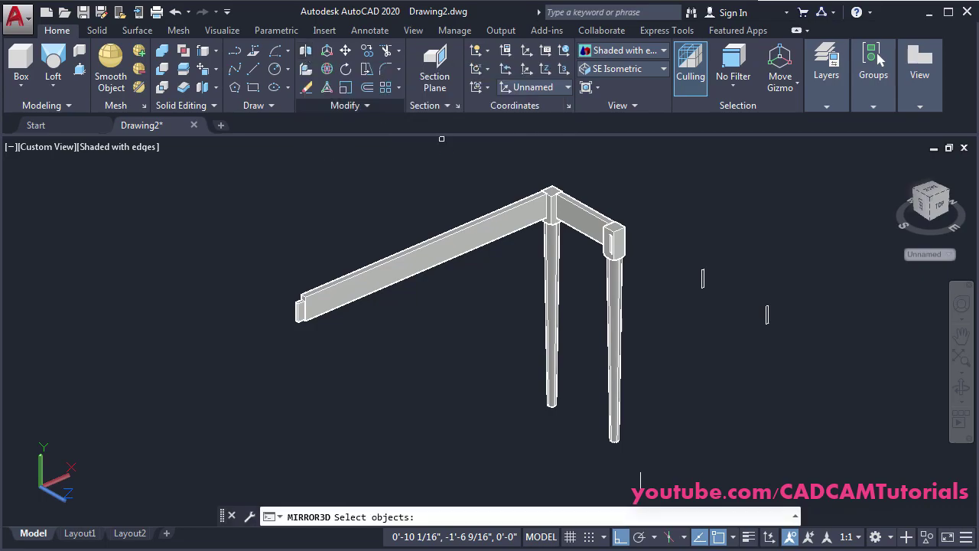
pyautogui.click(636, 191)
pyautogui.click(557, 289)
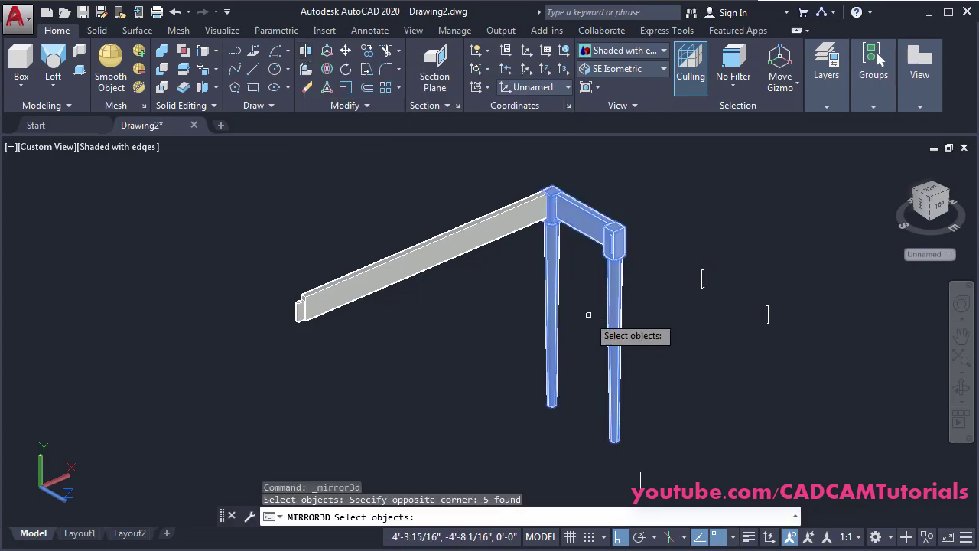
pyautogui.press('Return')
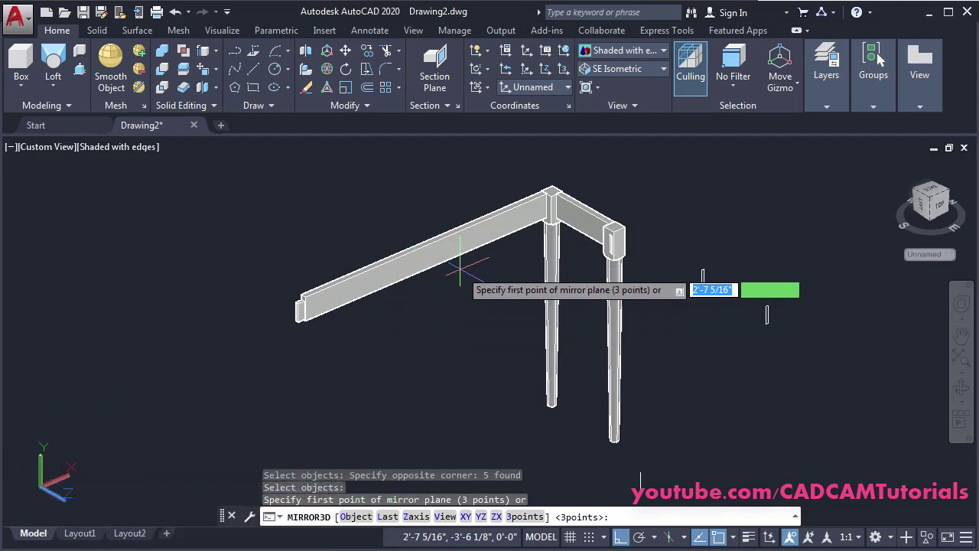
pyautogui.click(480, 517)
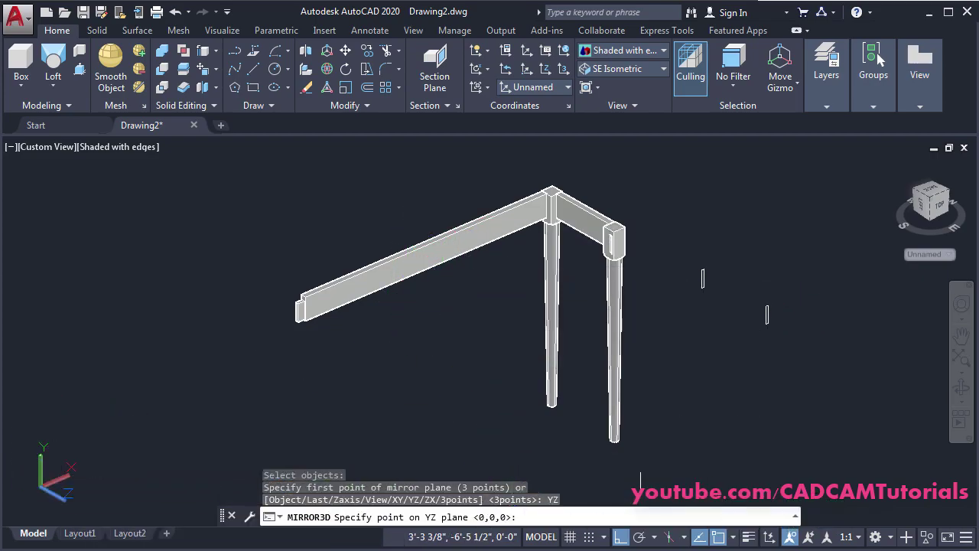
pyautogui.click(425, 245)
pyautogui.press('Return')
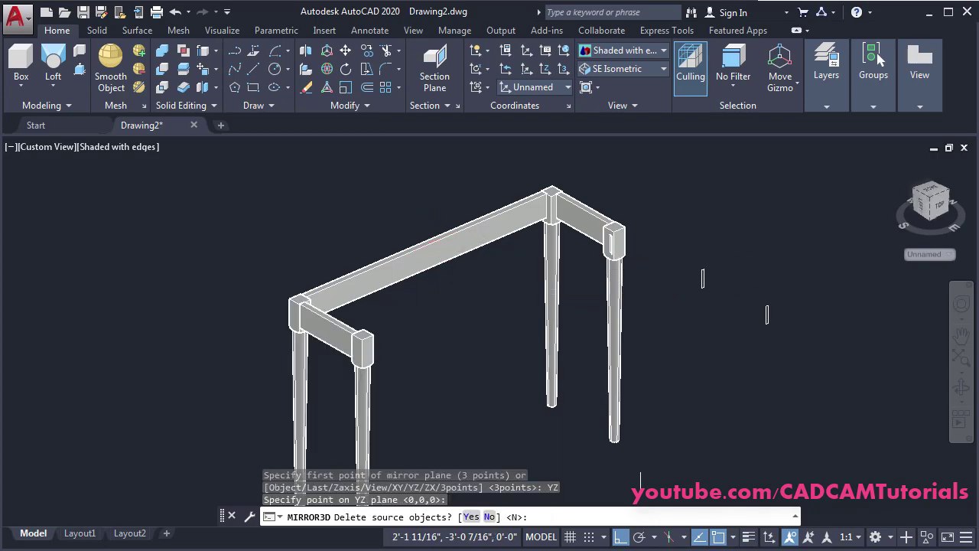
# Mirror the long rail with 3D Mirror across the XY plane through the midpoint of the short rail's top edge, keeping the original
pyautogui.moveTo(451, 259); pyautogui.dragTo(420, 217, button='middle')
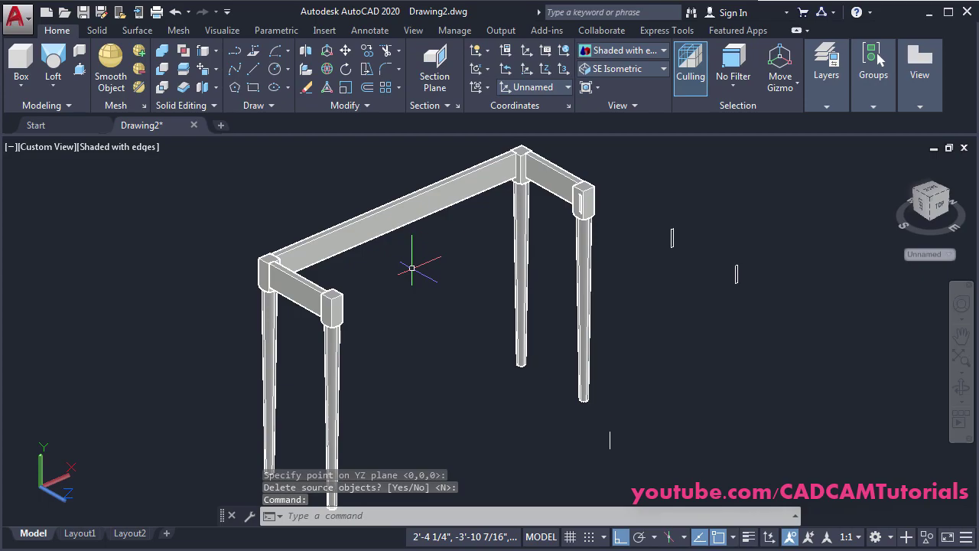
pyautogui.press('Return')
pyautogui.click(377, 225)
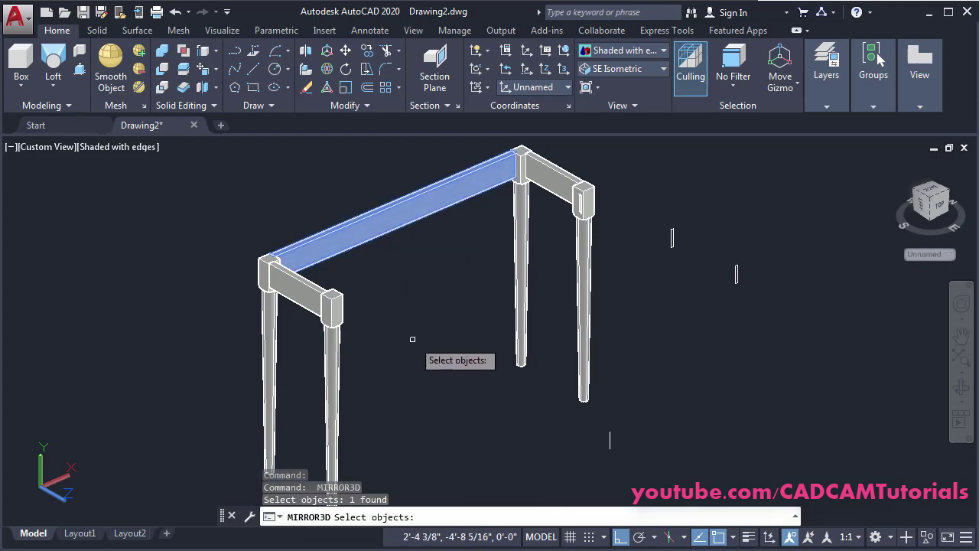
pyautogui.press('Return')
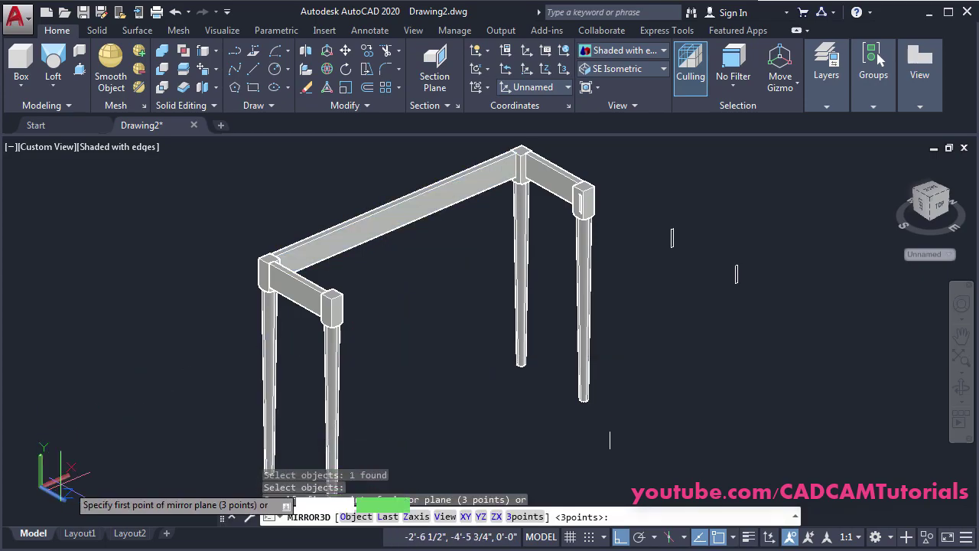
pyautogui.click(465, 517)
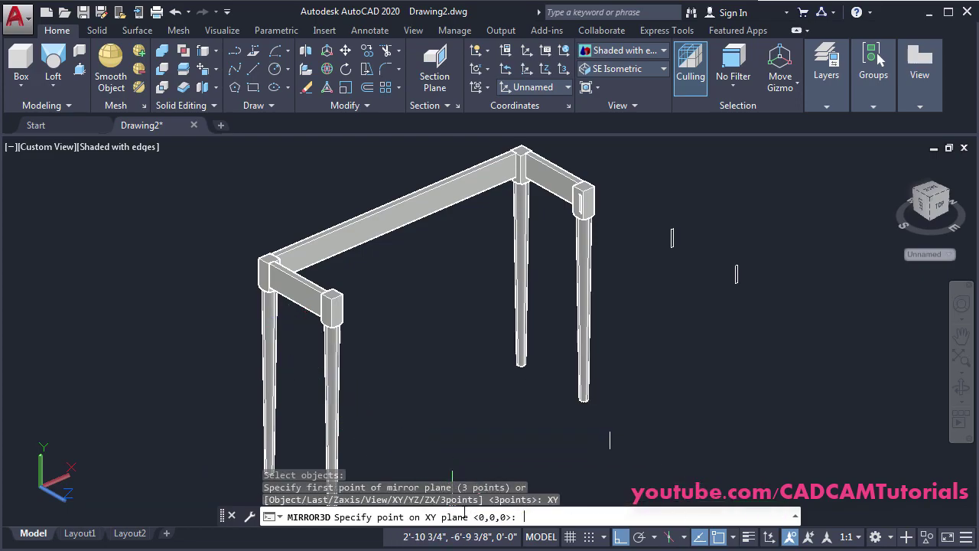
pyautogui.click(301, 277)
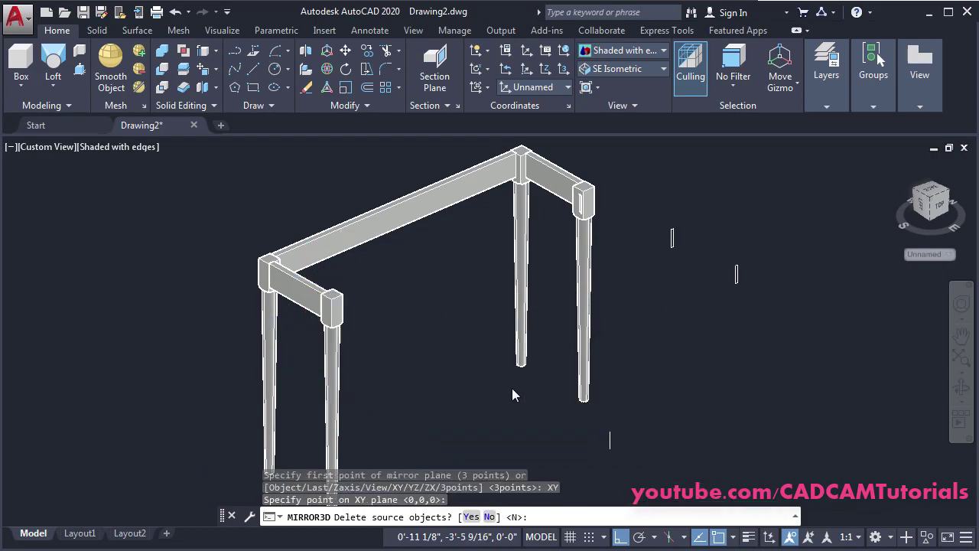
pyautogui.press('Return')
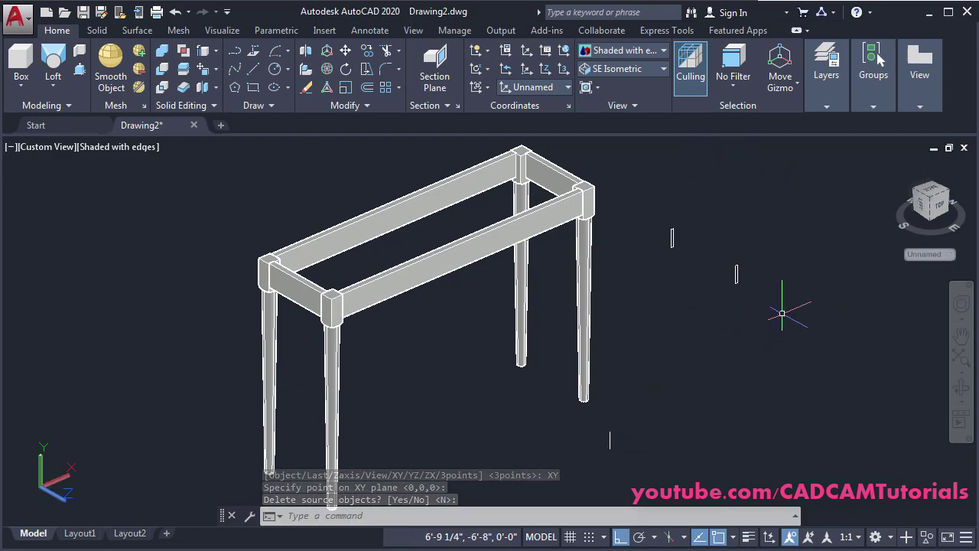
# Erase the three leftover construction outlines beside the table frame
pyautogui.write('e')
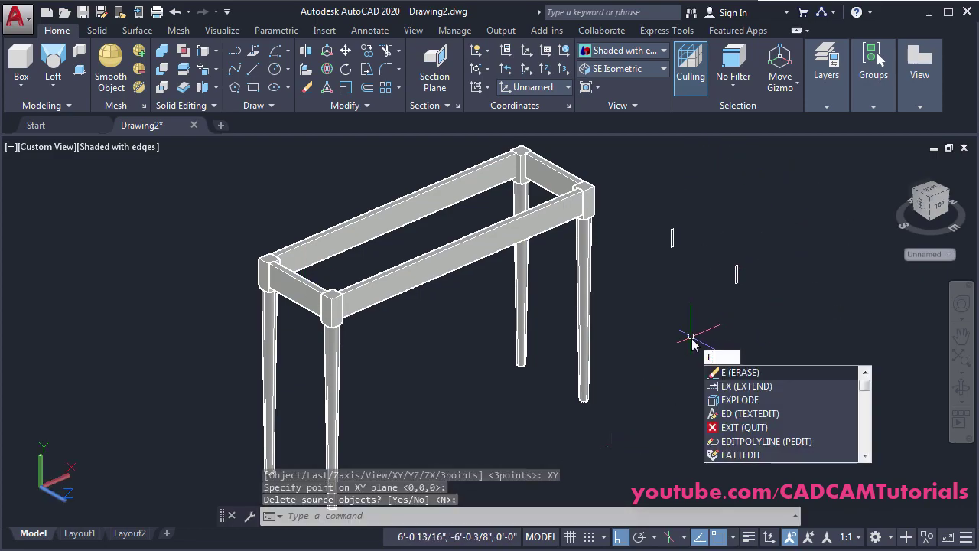
pyautogui.press('Return')
pyautogui.click(810, 309)
pyautogui.click(651, 190)
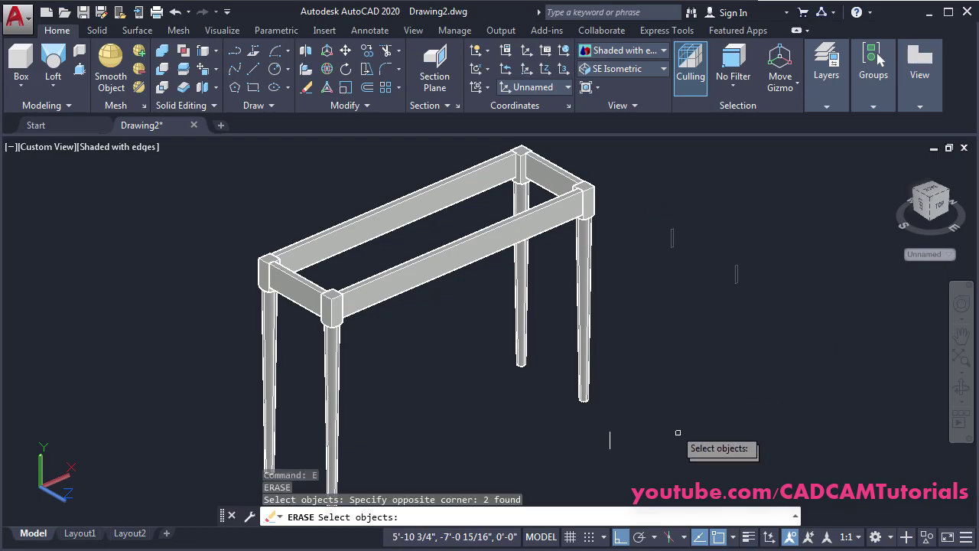
pyautogui.click(672, 425)
pyautogui.click(558, 463)
pyautogui.press('Return')
# Change the visual style to 2D Wireframe with the tabletop and frame located for assembly
pyautogui.scroll(-6, 627, 329)
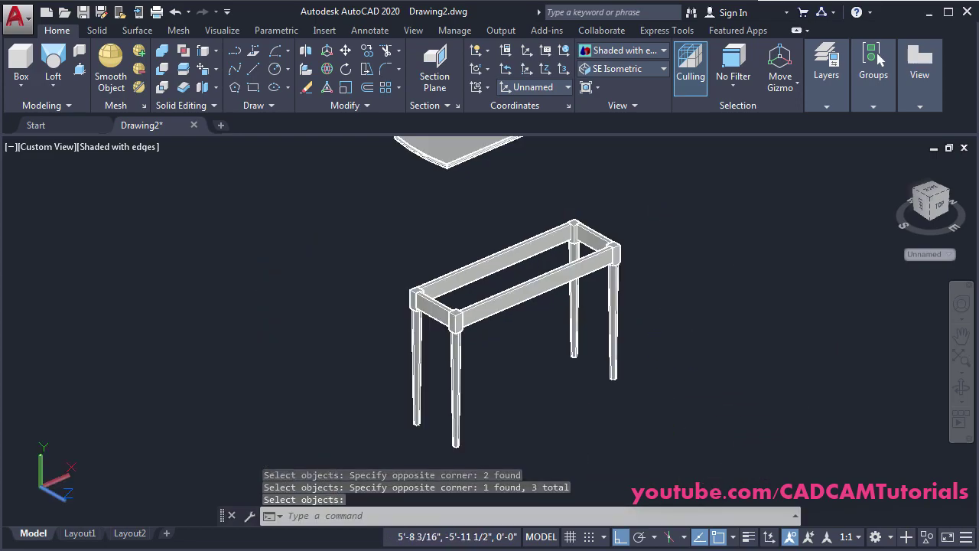
pyautogui.scroll(3, 598, 334)
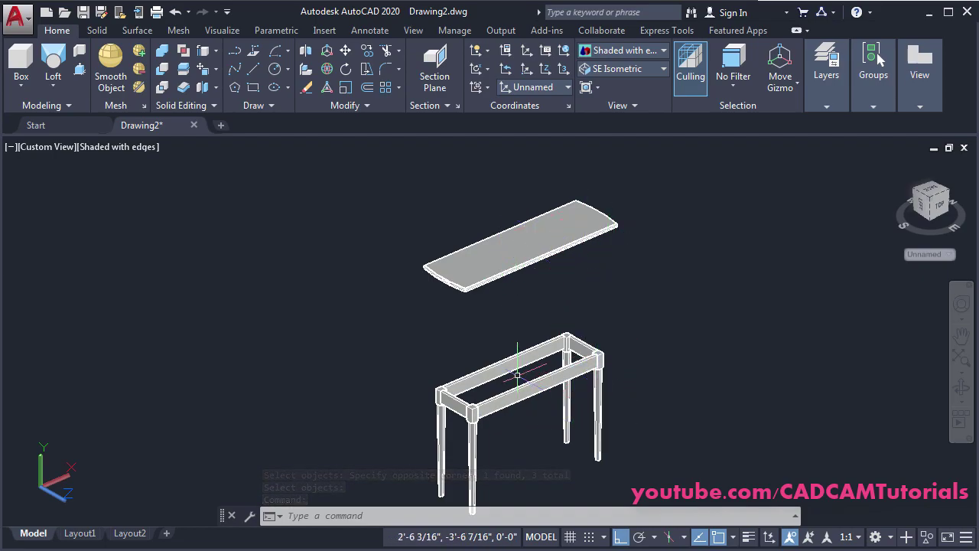
pyautogui.scroll(3, 518, 376)
pyautogui.moveTo(602, 218); pyautogui.dragTo(634, 228, button='middle')
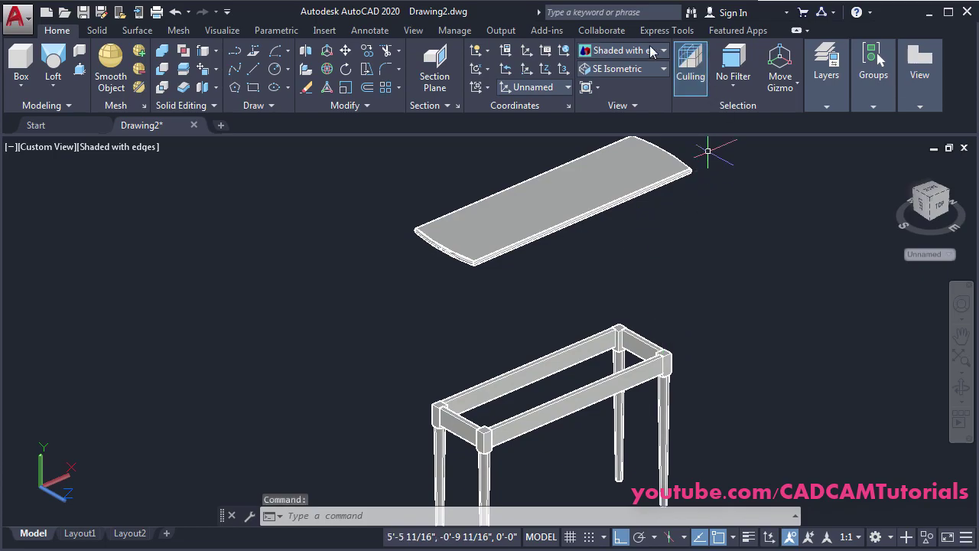
pyautogui.click(622, 52)
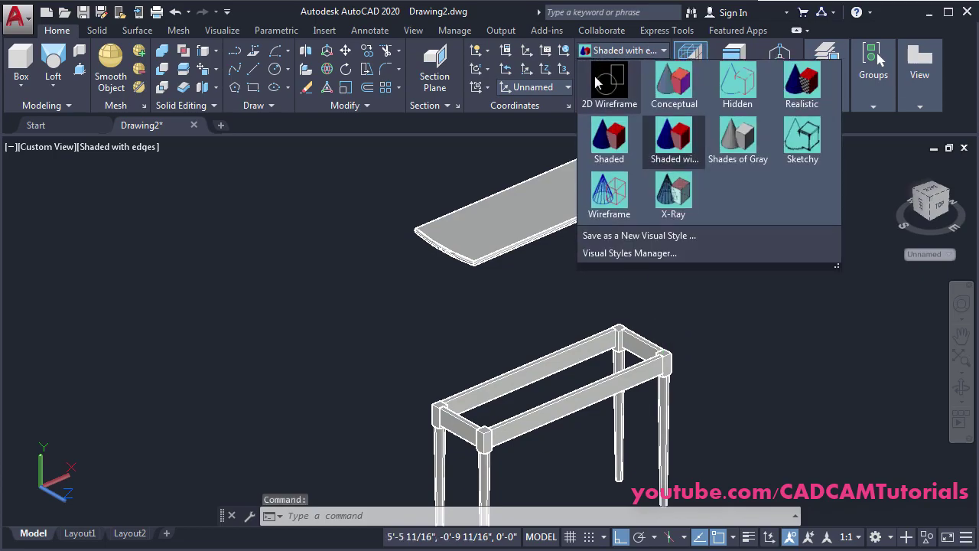
pyautogui.click(602, 87)
pyautogui.scroll(3, 684, 278)
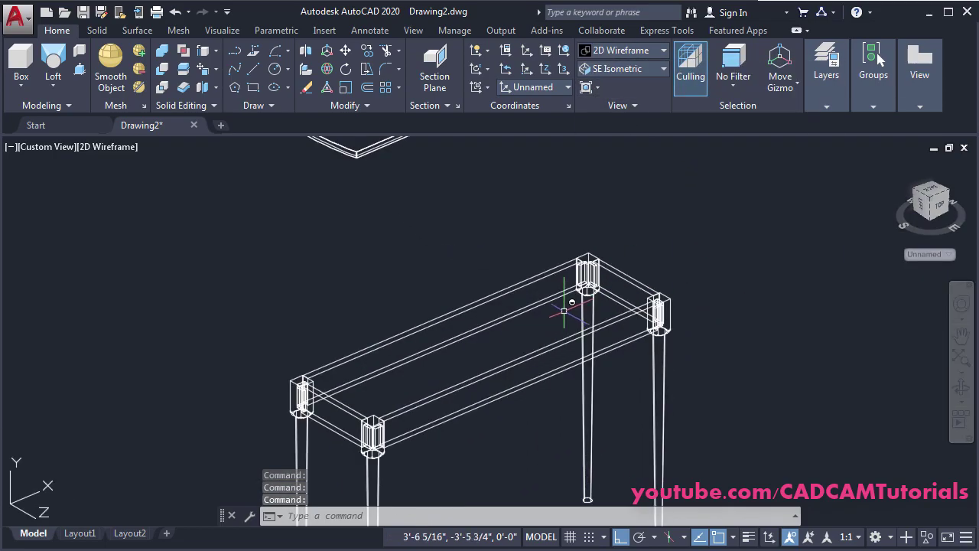
# Move the whole frame from the tracked centre of its top to the tracked centre of the tabletop's underside, with Ortho off
pyautogui.click(346, 51)
pyautogui.click(772, 189)
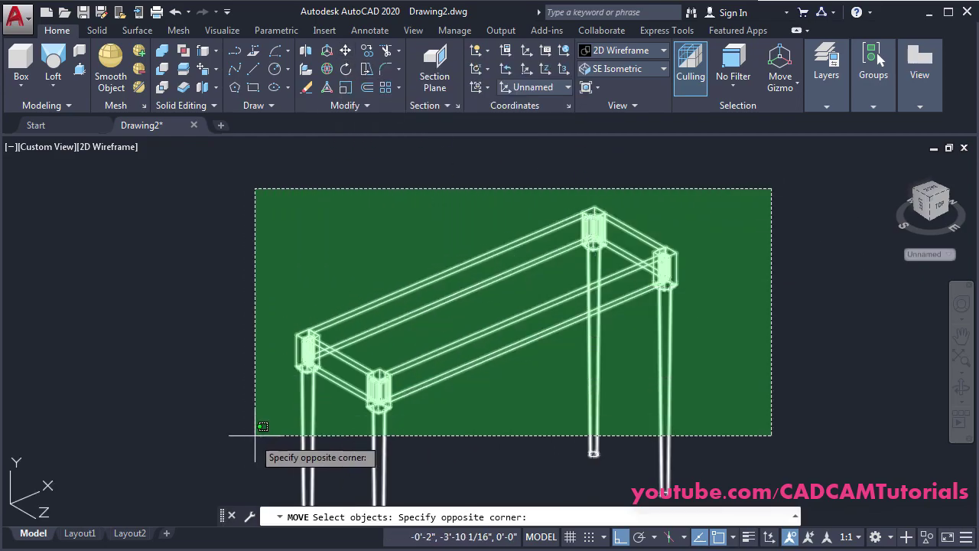
pyautogui.click(252, 436)
pyautogui.press('Return')
pyautogui.scroll(2, 452, 218)
pyautogui.moveTo(460, 212); pyautogui.dragTo(481, 182, button='middle')
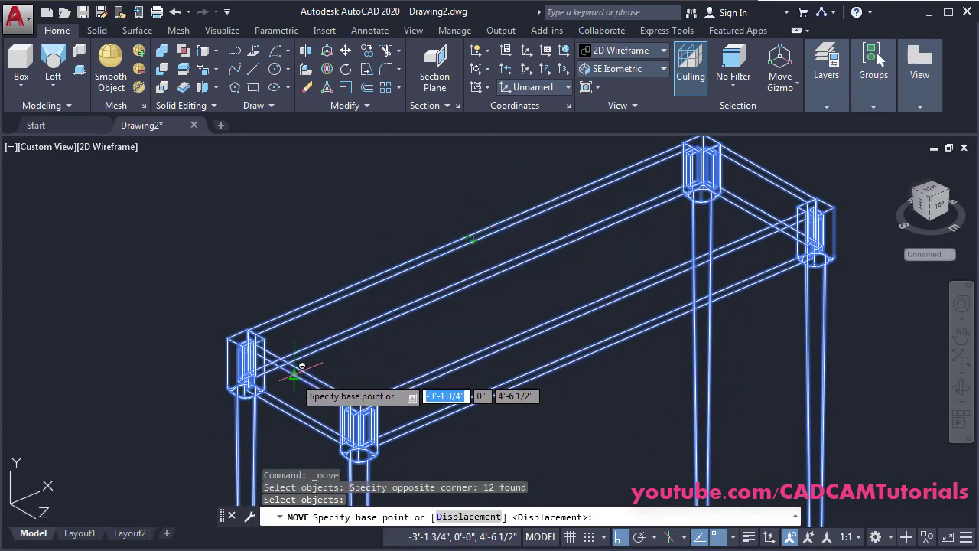
pyautogui.click(530, 272)
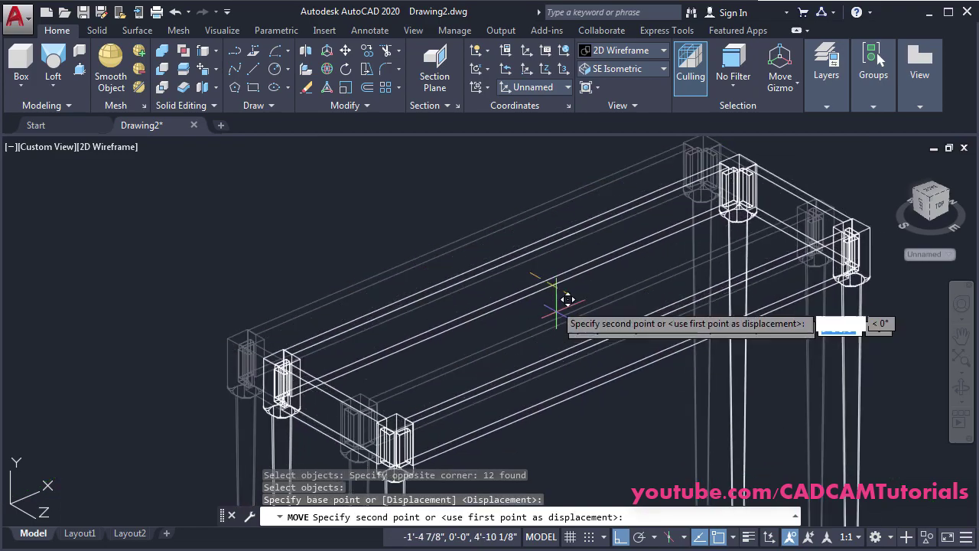
pyautogui.scroll(-5, 564, 299)
pyautogui.scroll(5, 562, 402)
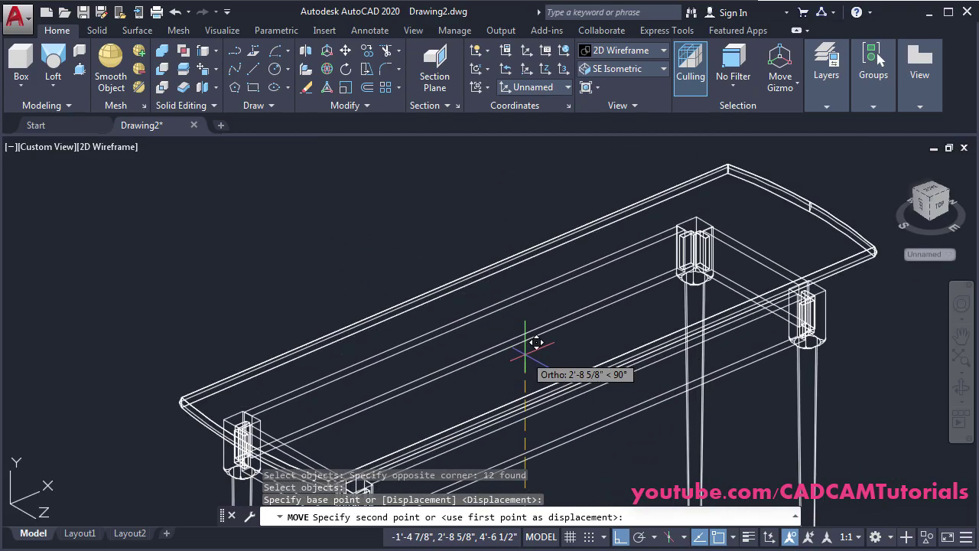
pyautogui.press('F8')
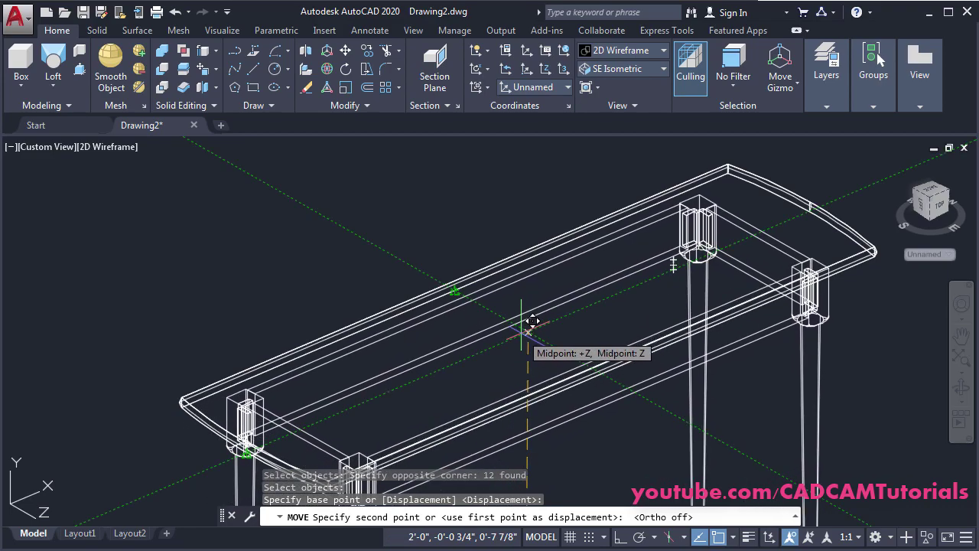
pyautogui.click(527, 327)
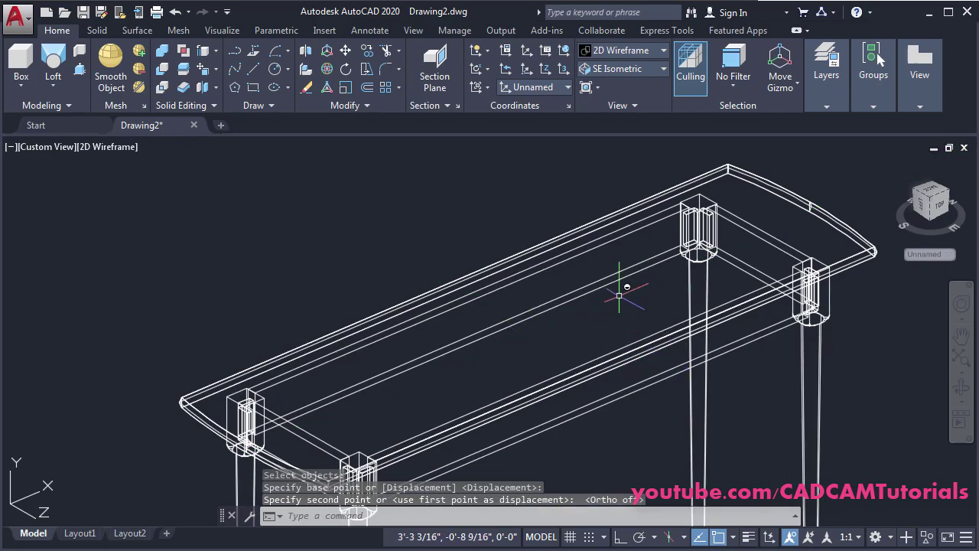
# Change the visual style to Shaded with edges and orbit around the assembled table
pyautogui.scroll(-2, 591, 203)
pyautogui.click(628, 52)
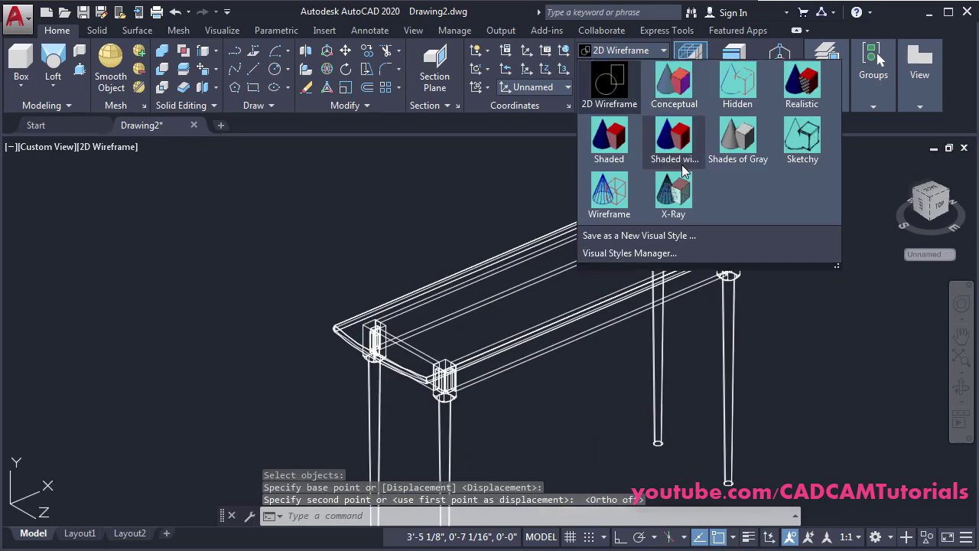
pyautogui.click(672, 138)
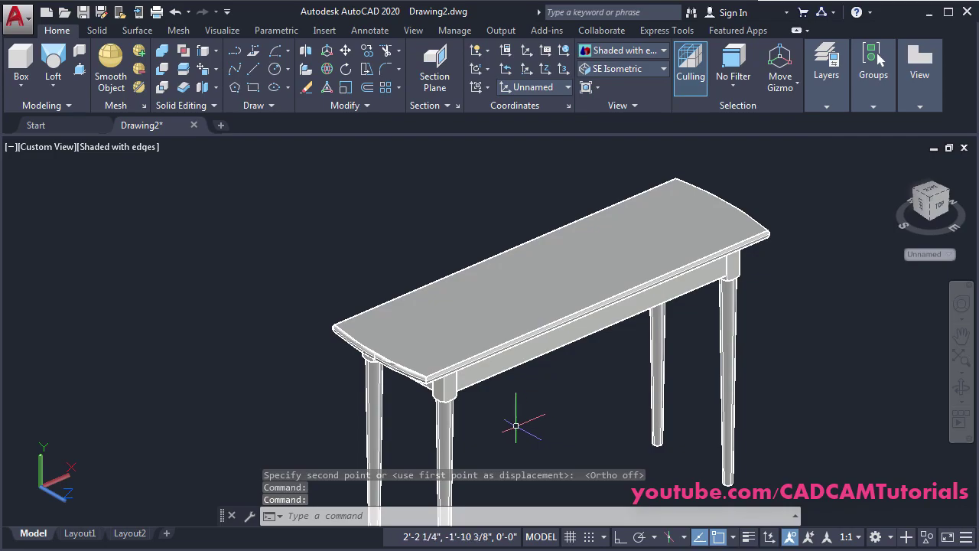
pyautogui.keyDown('shift'); pyautogui.moveTo(480, 429); pyautogui.dragTo(605, 463, button='middle'); pyautogui.keyUp('shift')
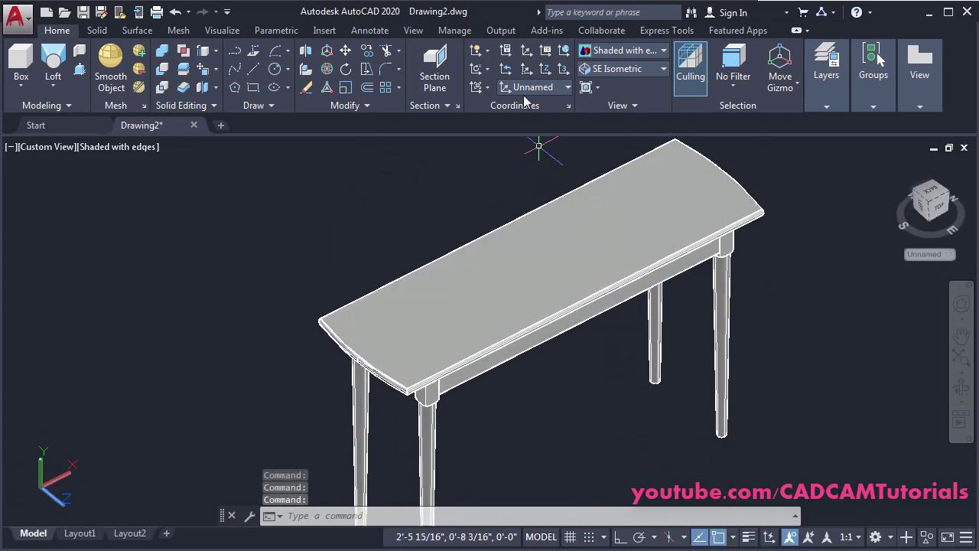
# Set the view to SE Isometric and compare the assembled table with the PDF drawing in Adobe Reader
pyautogui.click(623, 69)
pyautogui.click(618, 192)
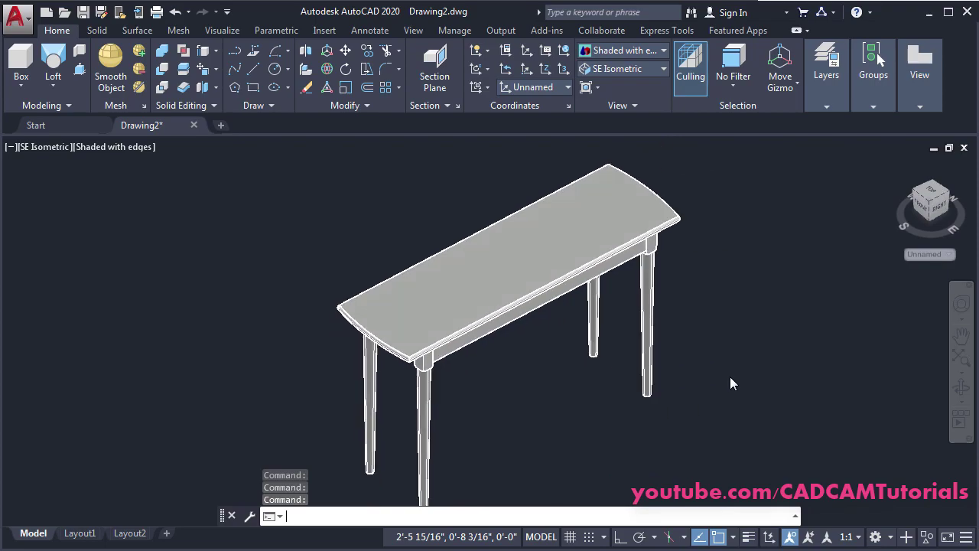
pyautogui.scroll(3, 512, 314)
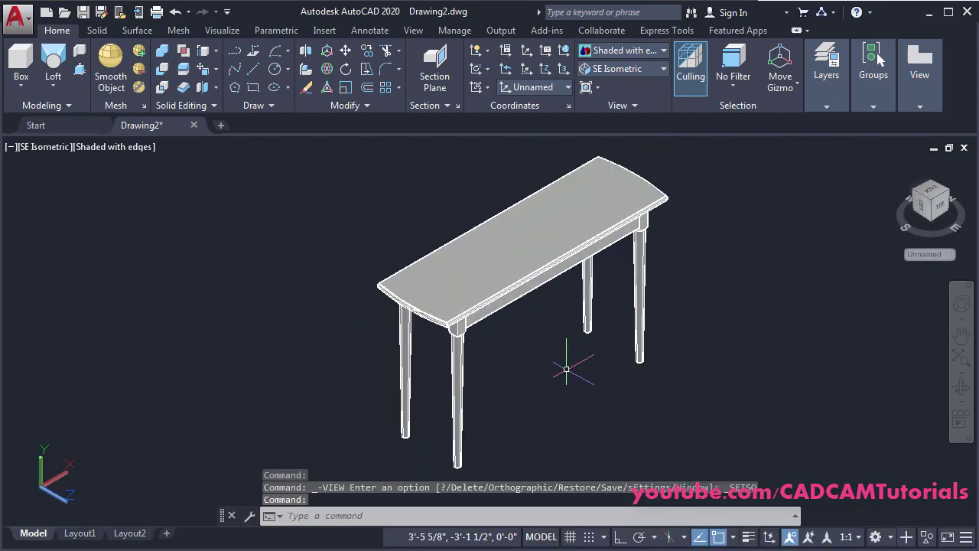
pyautogui.moveTo(572, 356); pyautogui.dragTo(517, 377, button='middle')
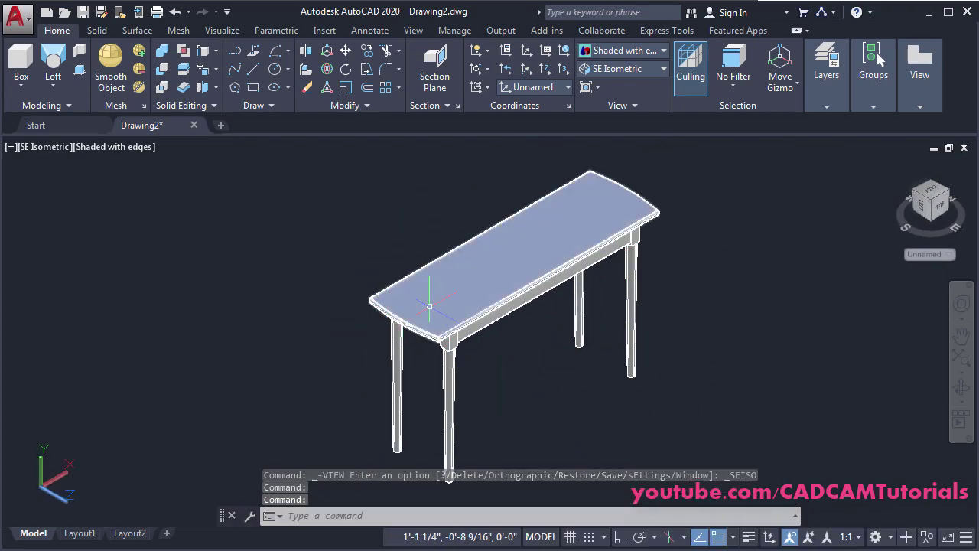
pyautogui.hotkey('alt', 'Tab')
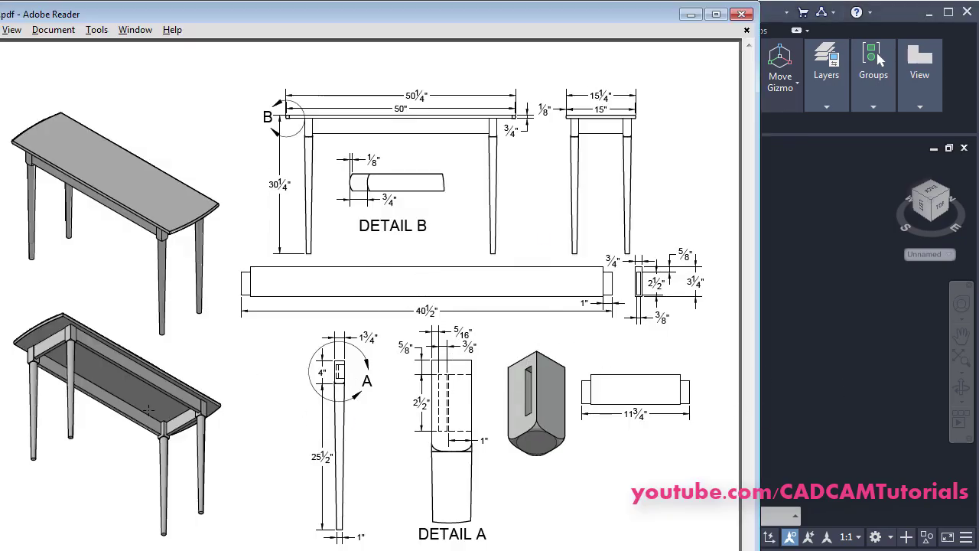
pyautogui.hotkey('alt', 'Tab')
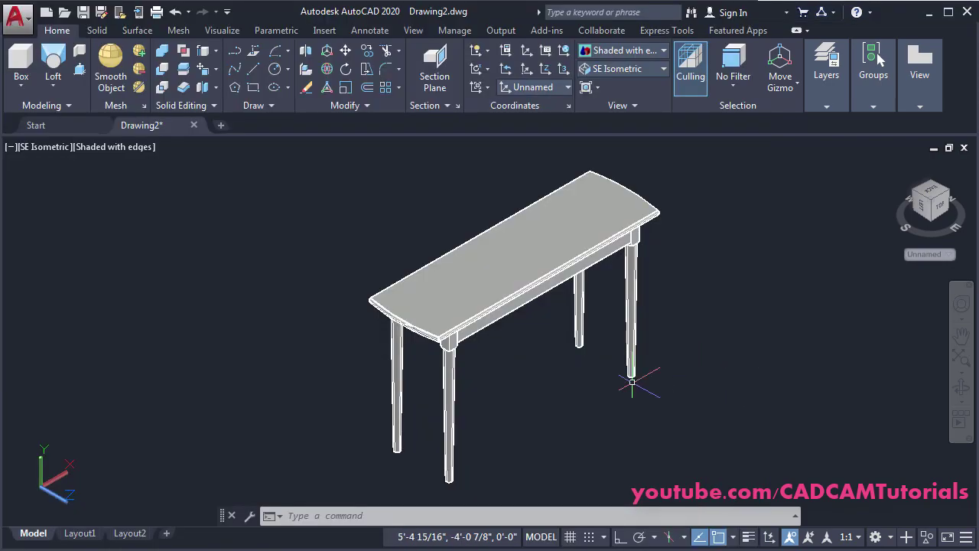